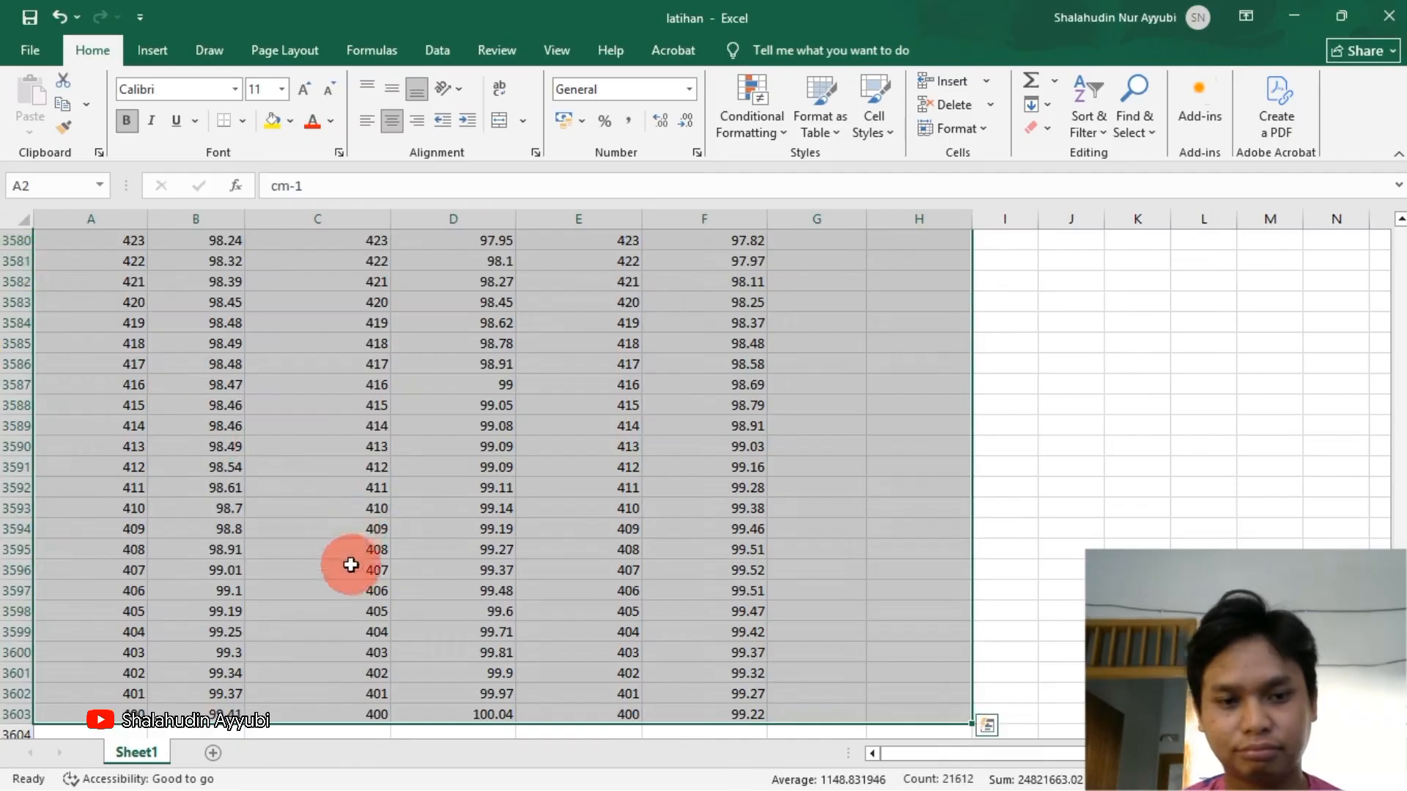
Reduce the selection to the filled columns A to F and copy the range A2:F3603.
left_click_drag(971, 723, 769, 724)
key("ctrl+c")
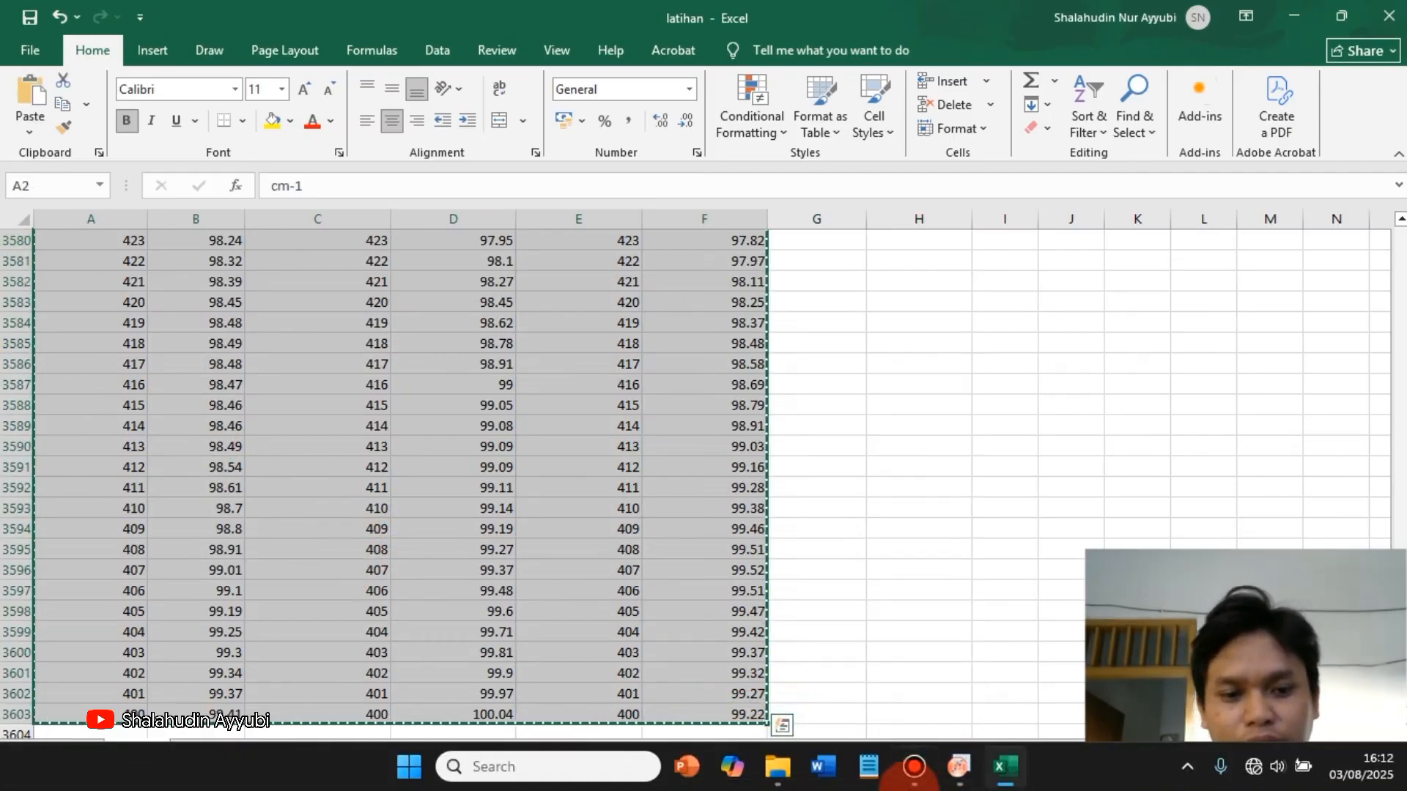
Switch to OriginPro, start a new project and enlarge its empty workbook window.
left_click(959, 767)
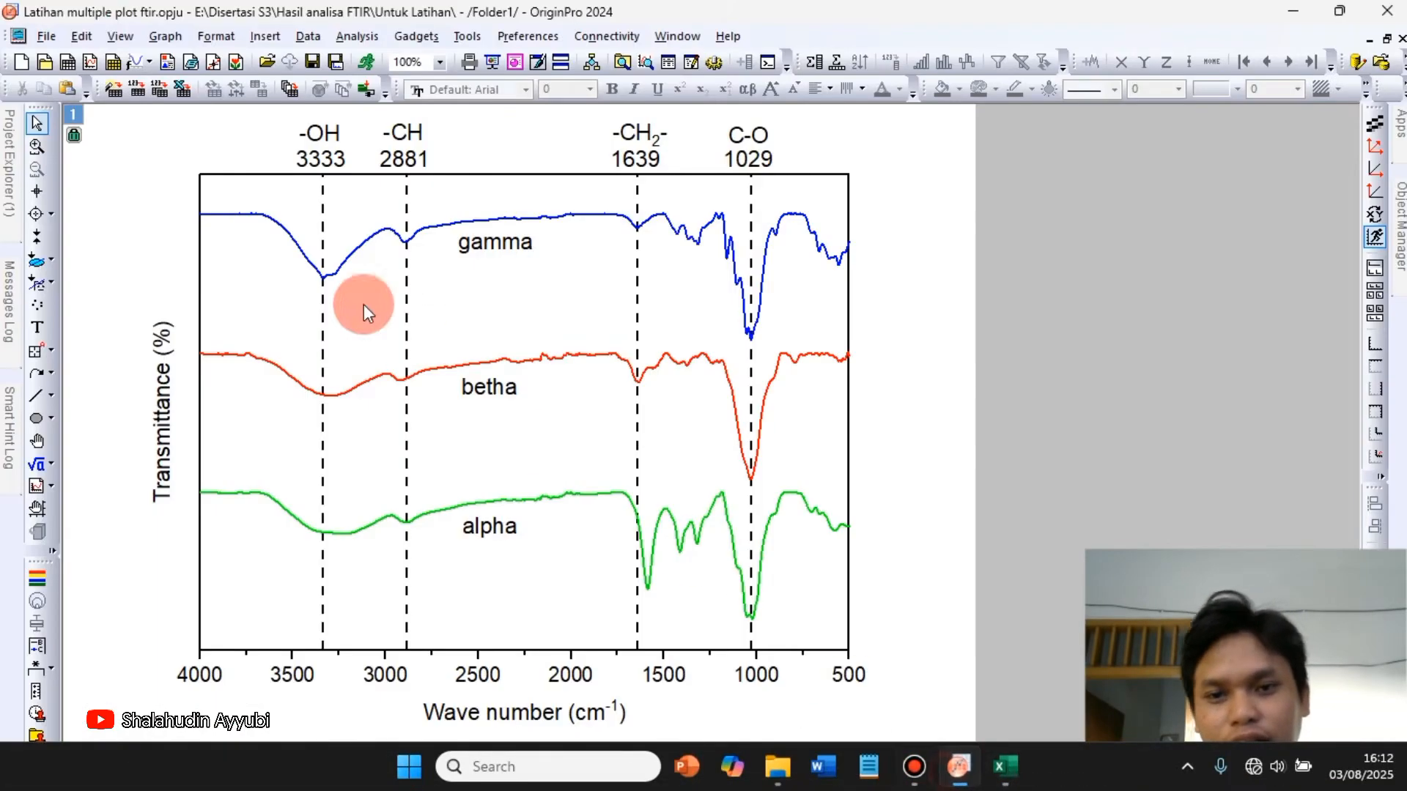
left_click(24, 70)
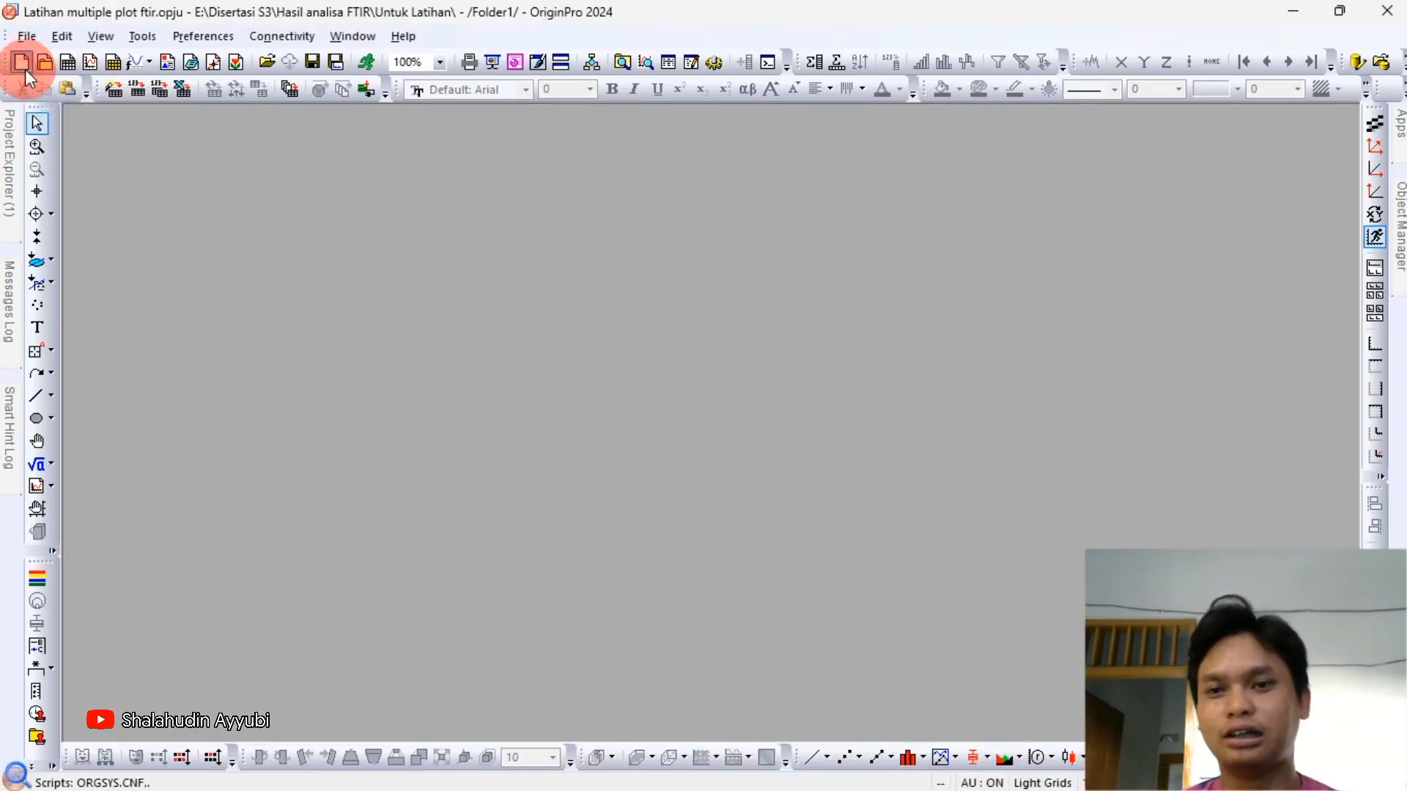
left_click_drag(489, 452, 938, 665)
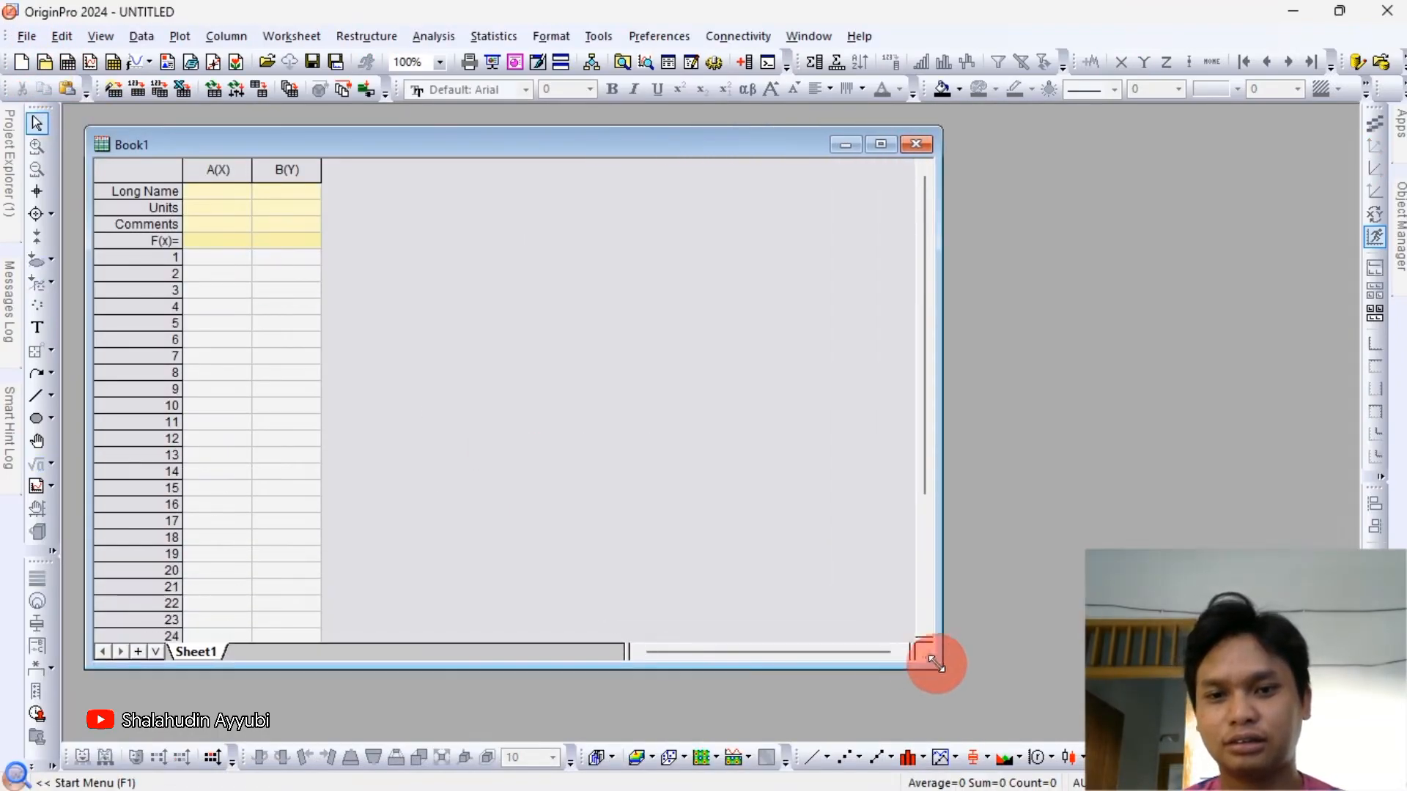
Paste the copied spectral data into the empty worksheet starting at row 1 of column A.
left_click(227, 258)
key("ctrl+v")
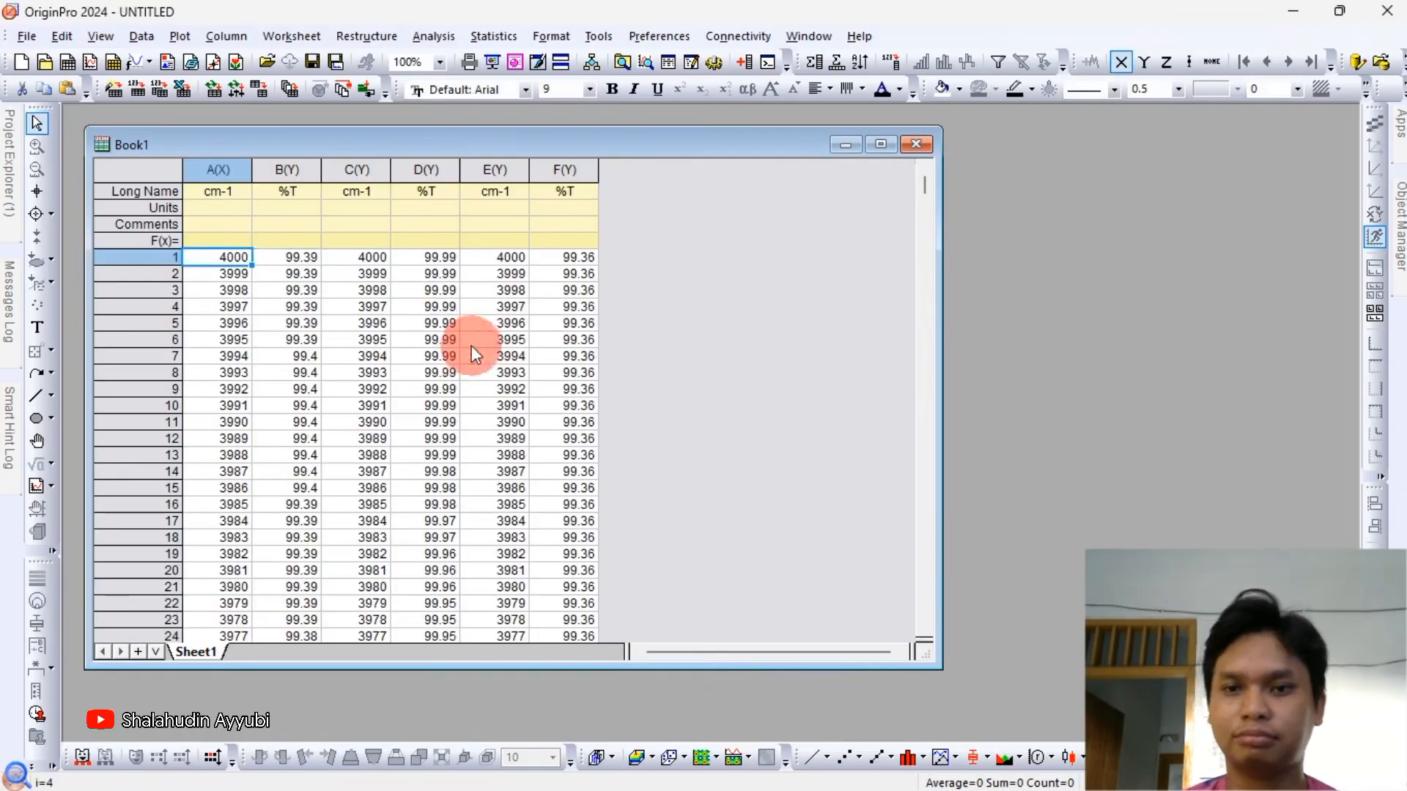
left_click(724, 270)
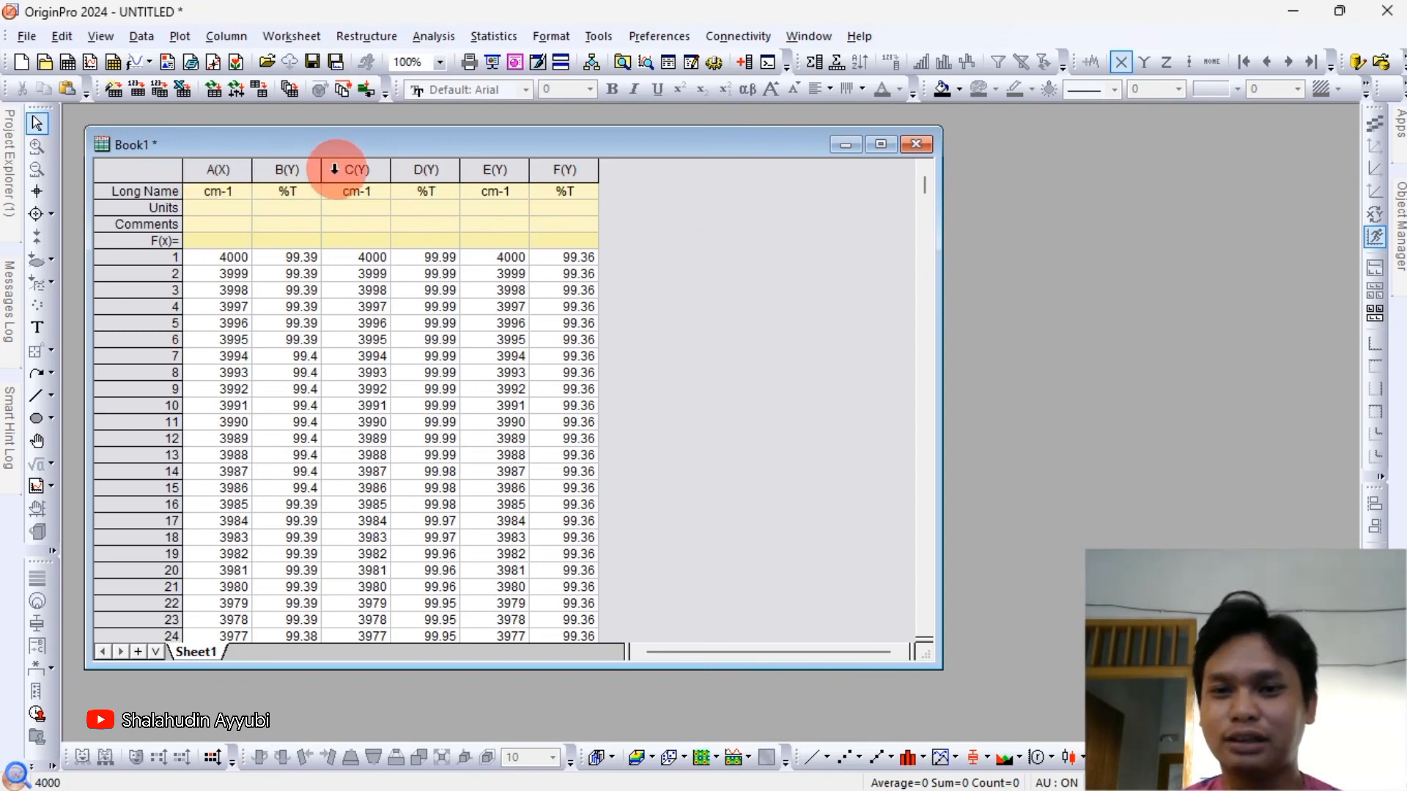
Set column C, the second cm-1 column, as an X column.
left_click(334, 169)
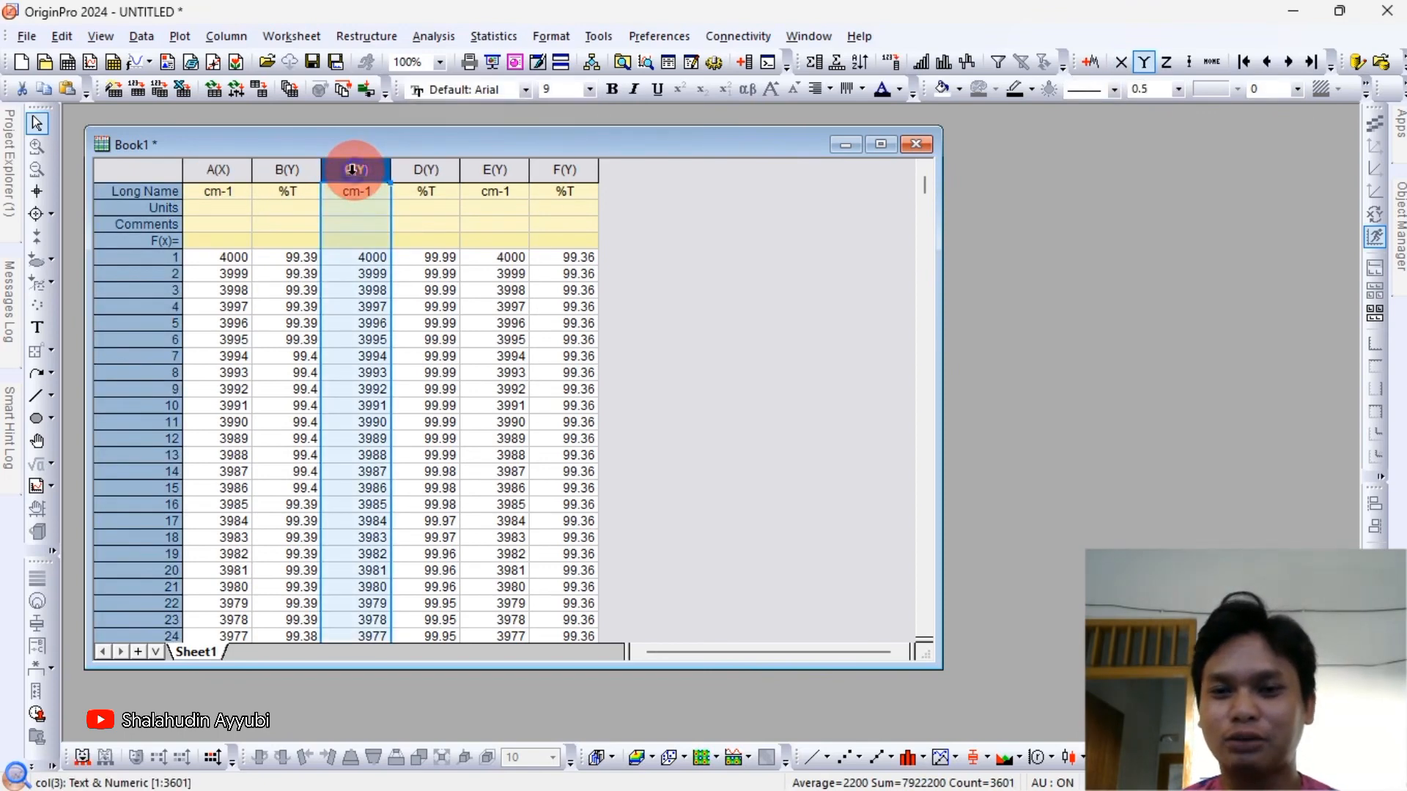
right_click(353, 169)
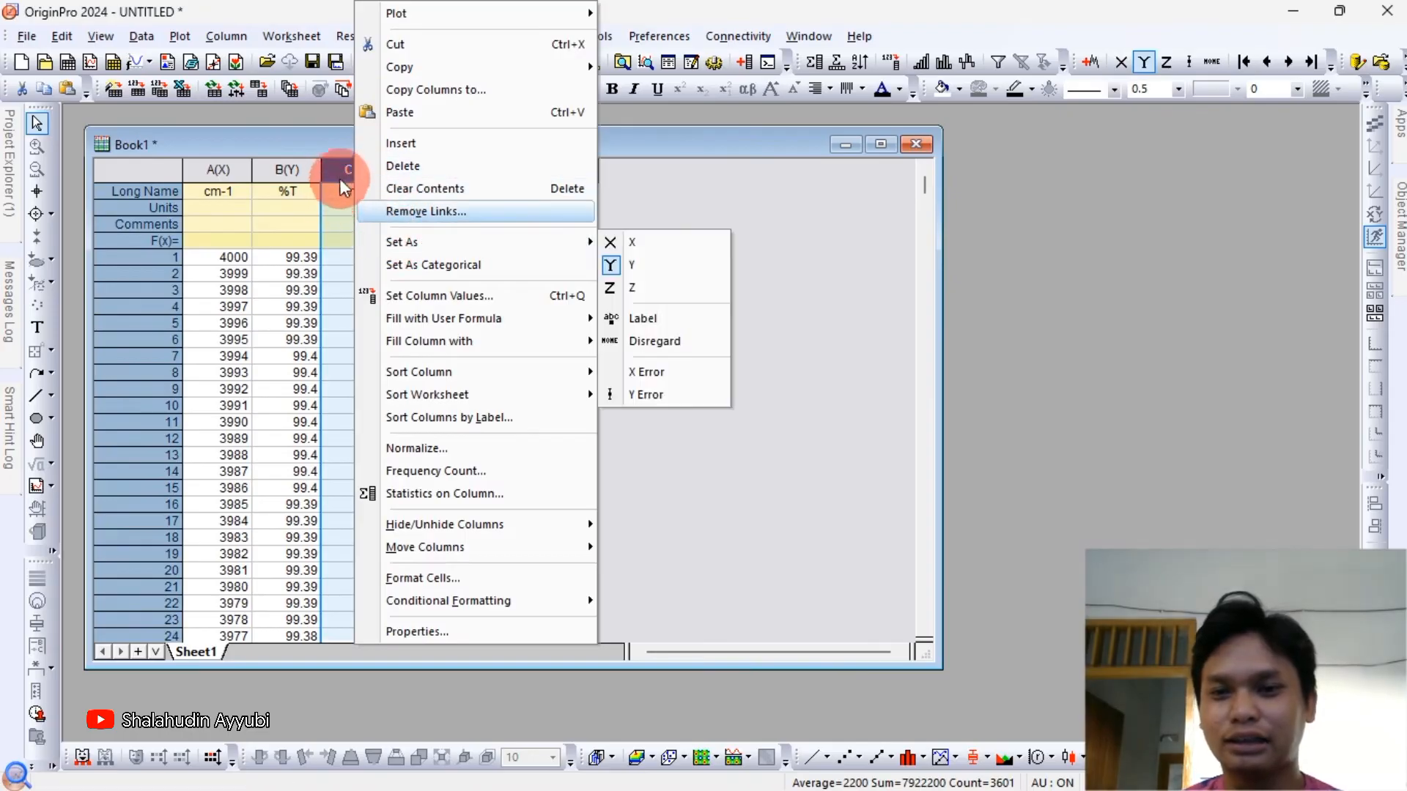
right_click(340, 176)
mouse_move(391, 240)
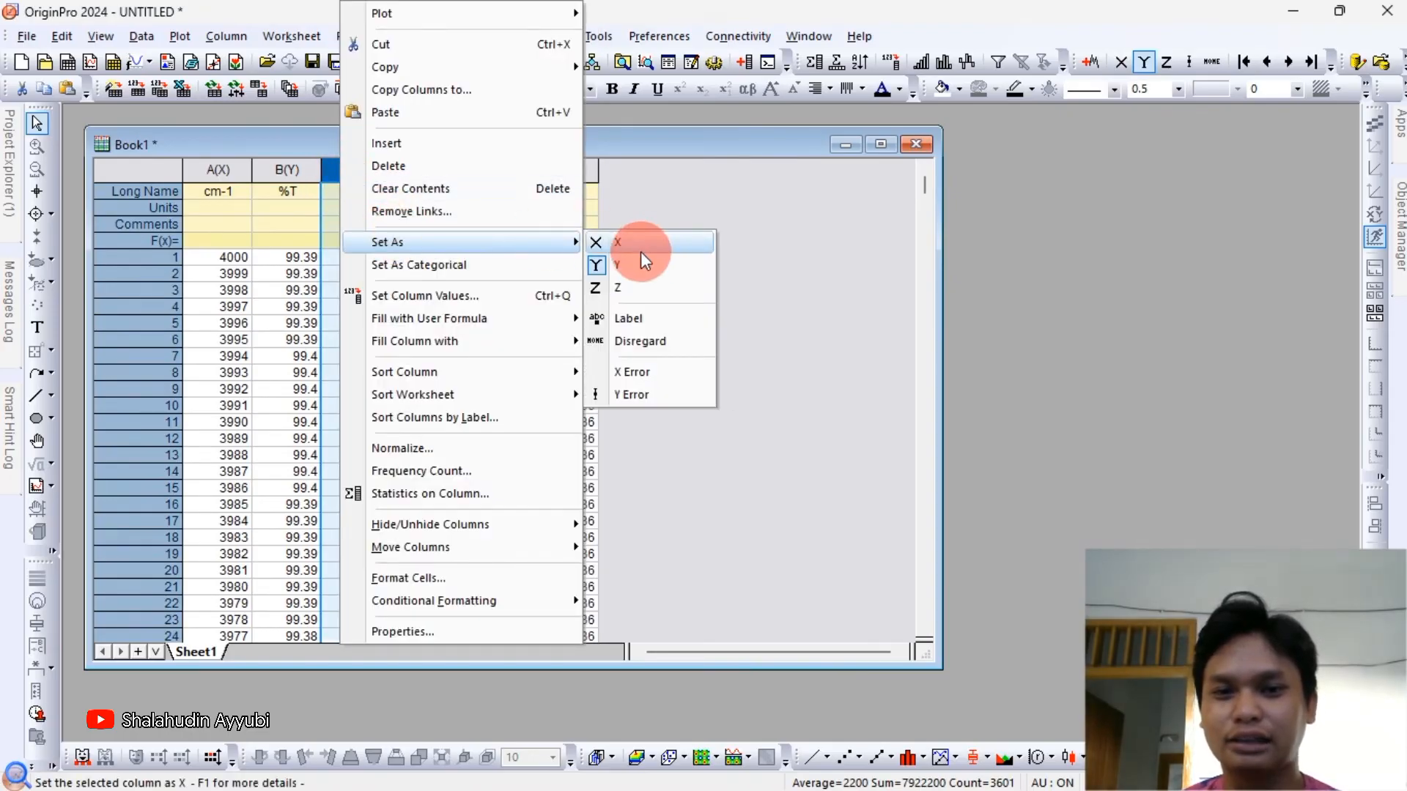
left_click(641, 252)
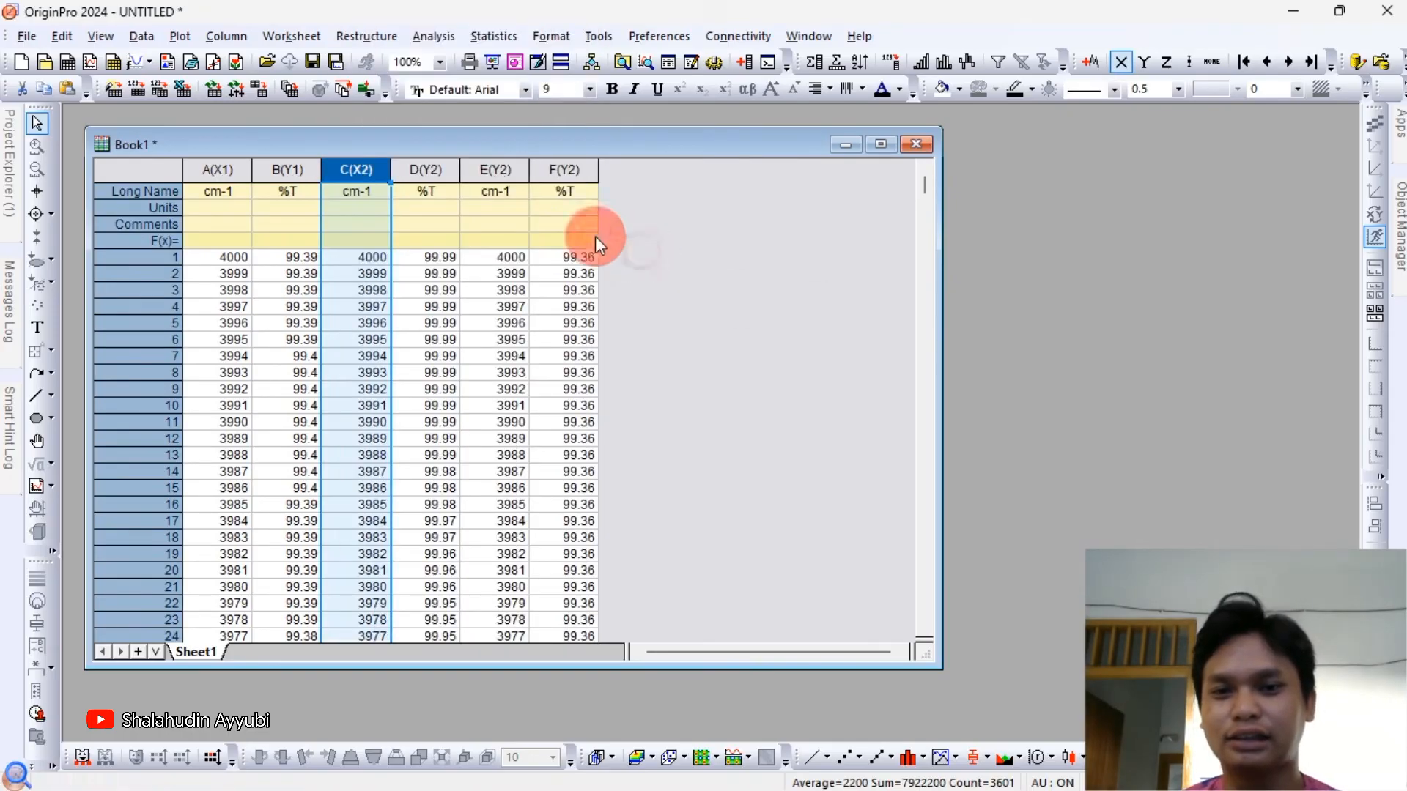
Set column E, the third cm-1 column, as an X column.
left_click(496, 170)
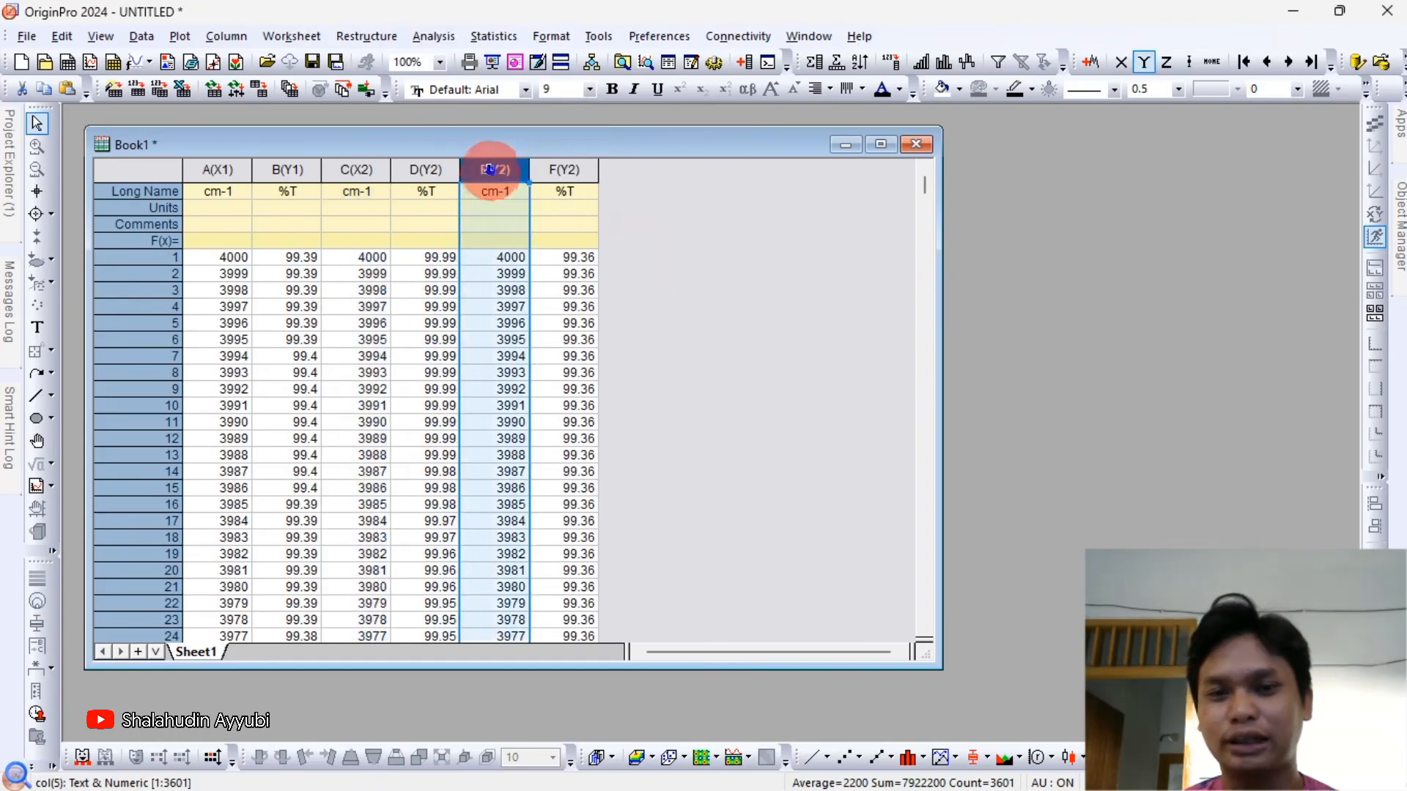
right_click(489, 175)
mouse_move(535, 238)
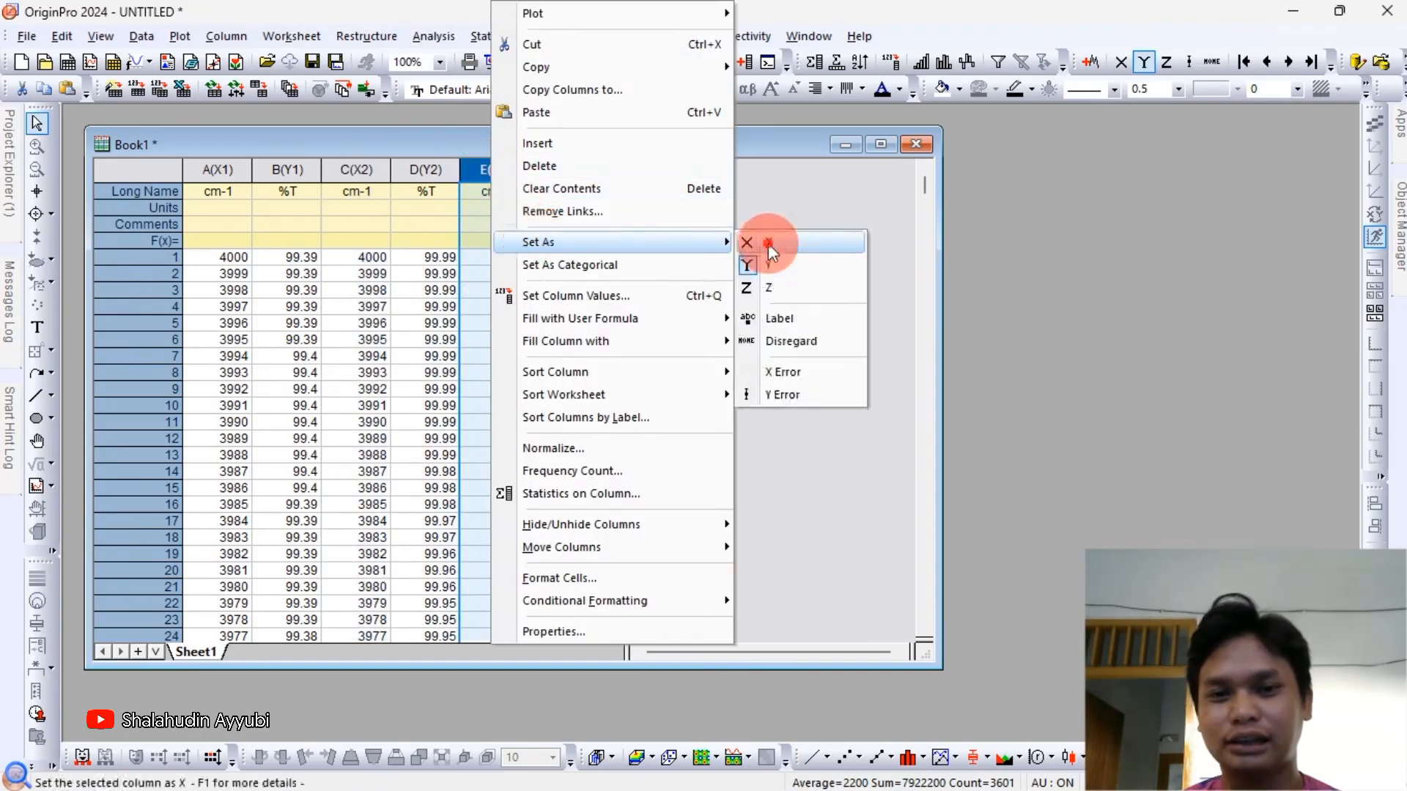
left_click(768, 243)
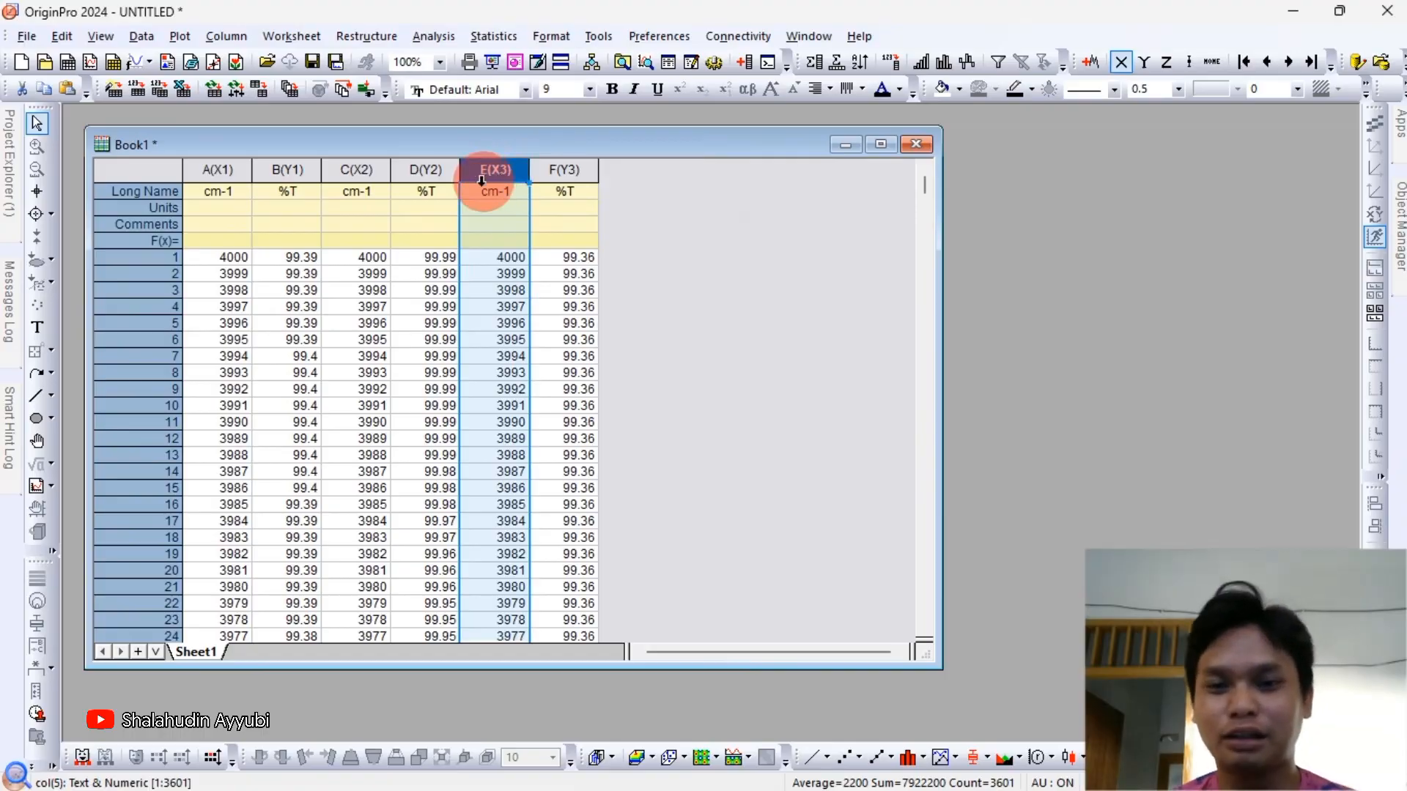
Plot all six columns A to F as a Stacked Lines by Y Offsets graph.
left_click(215, 170)
left_click_drag(262, 169, 565, 168)
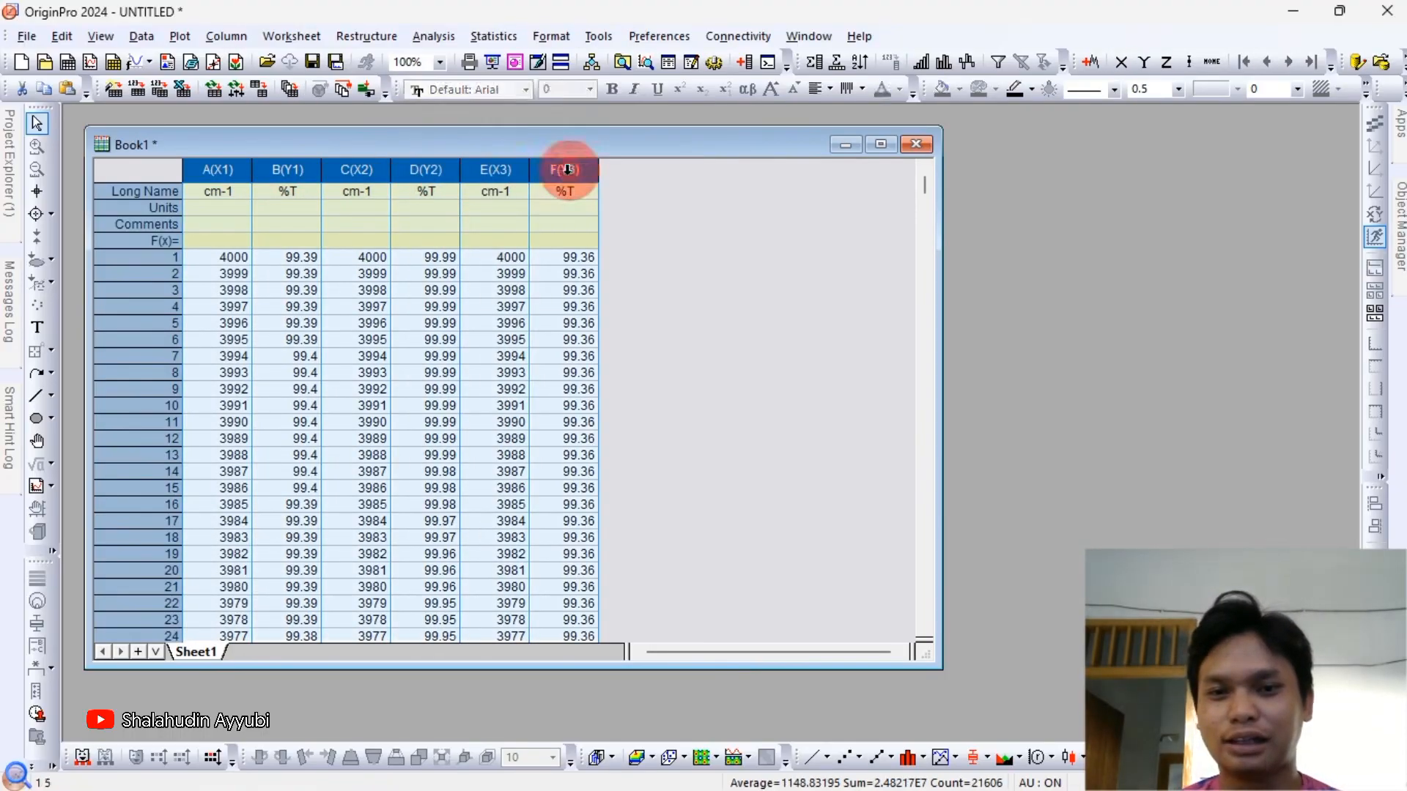
left_click(180, 37)
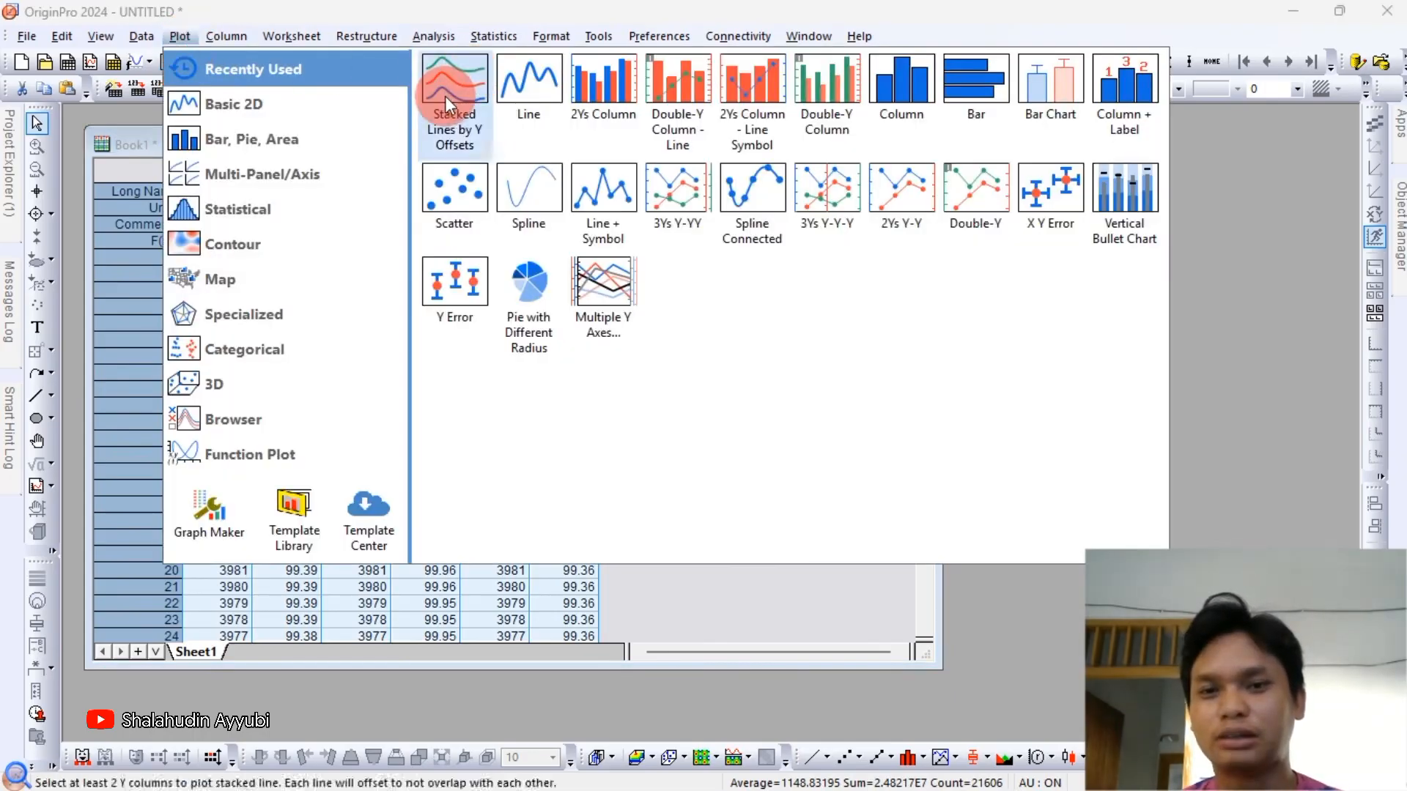
key("Escape")
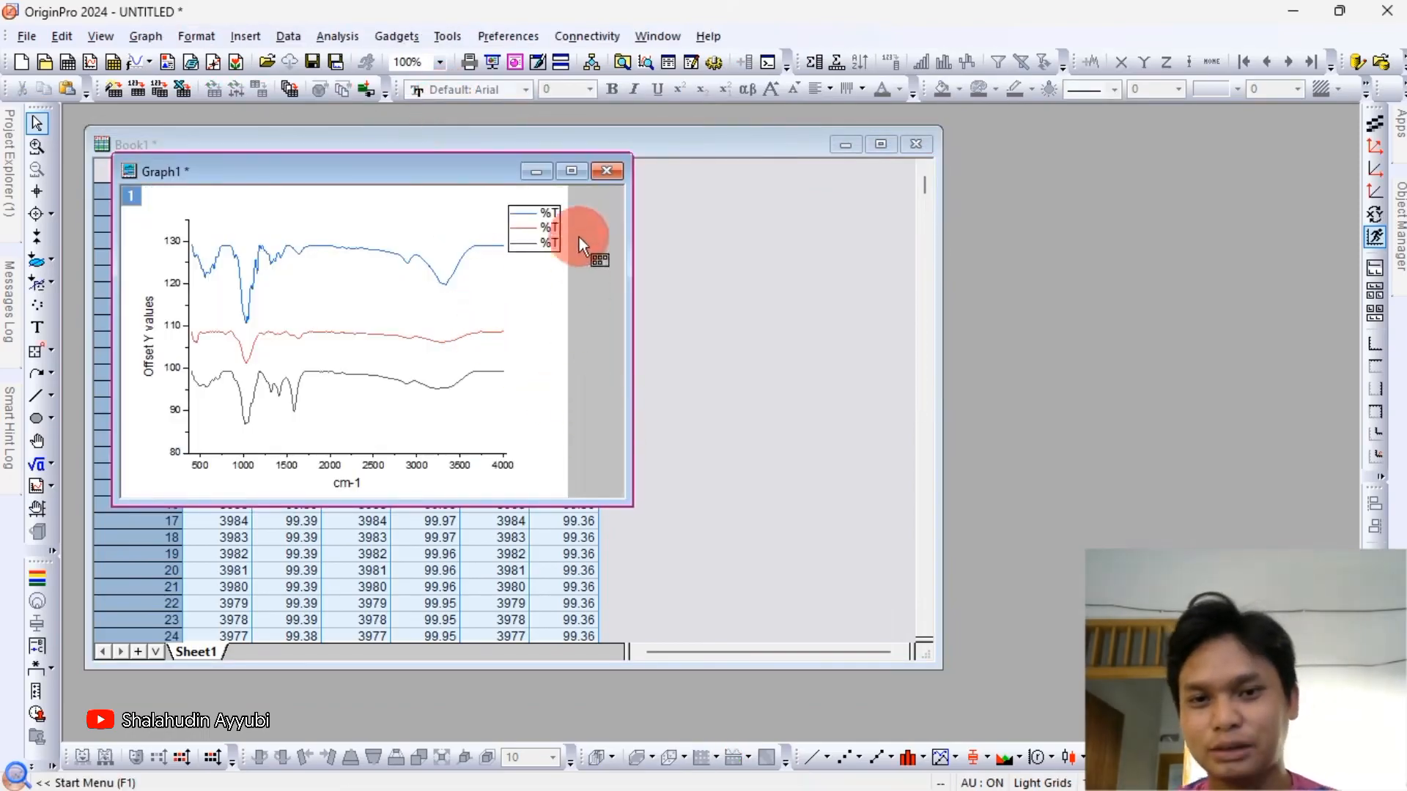
Delete the stacked-line graph of the raw data and return to the worksheet.
left_click(603, 173)
left_click(601, 442)
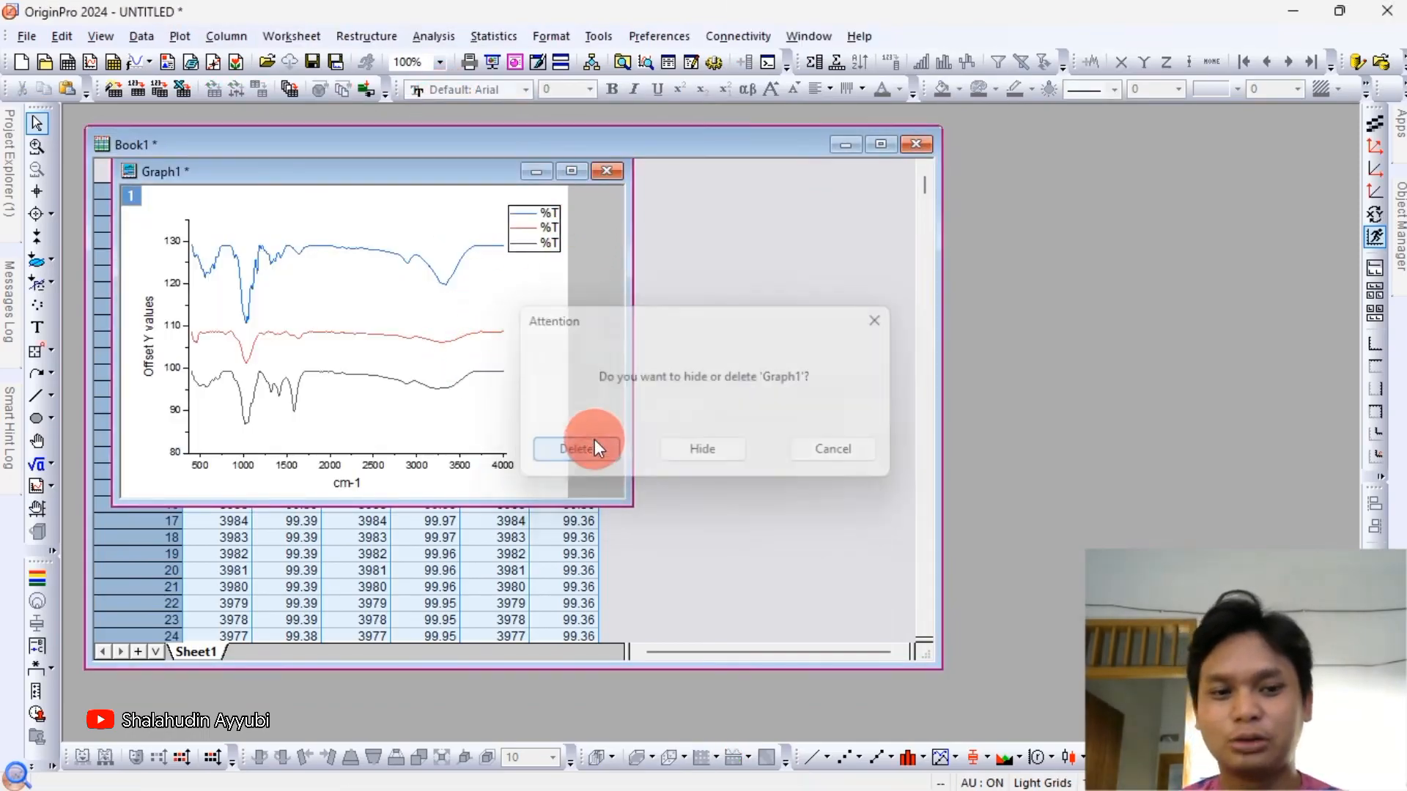
left_click(641, 362)
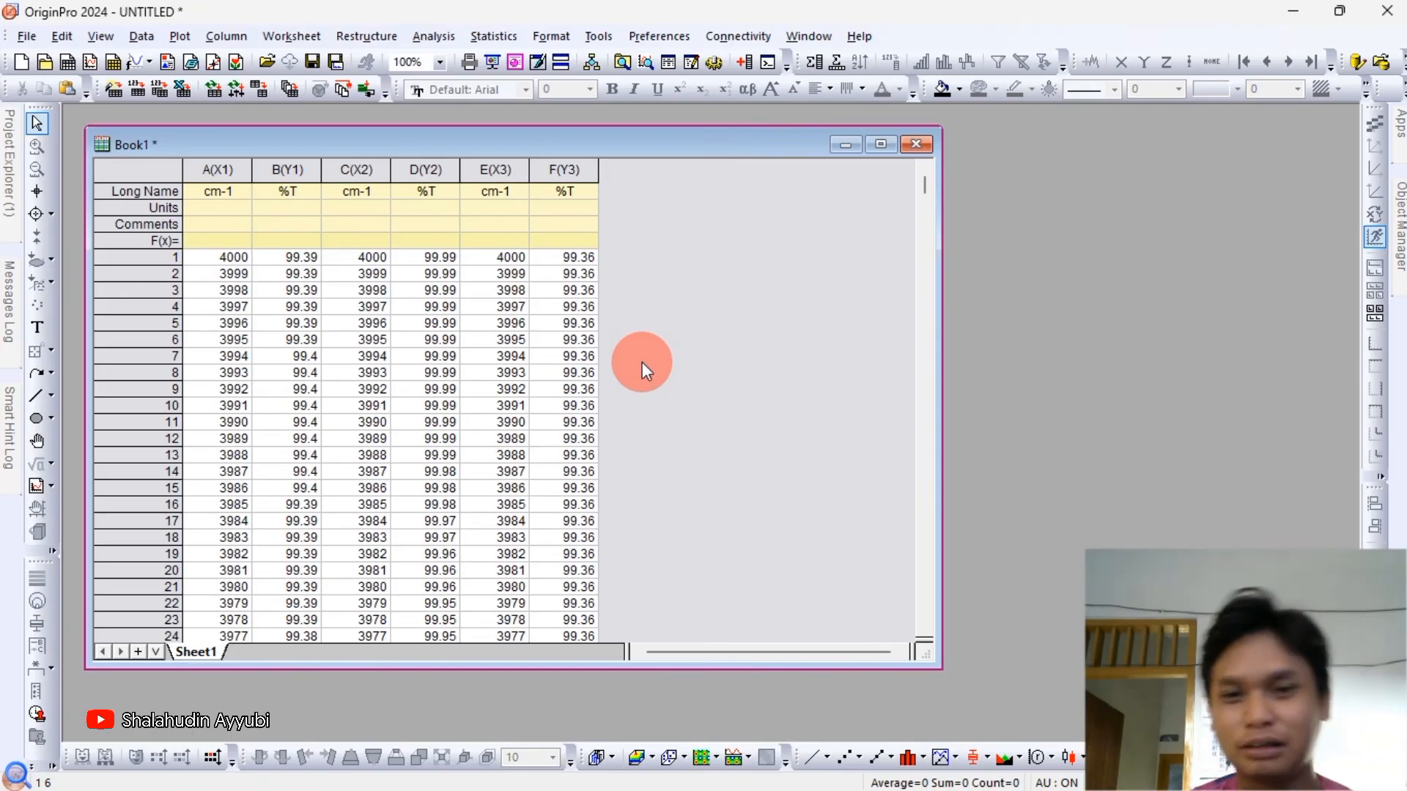
left_click(293, 168)
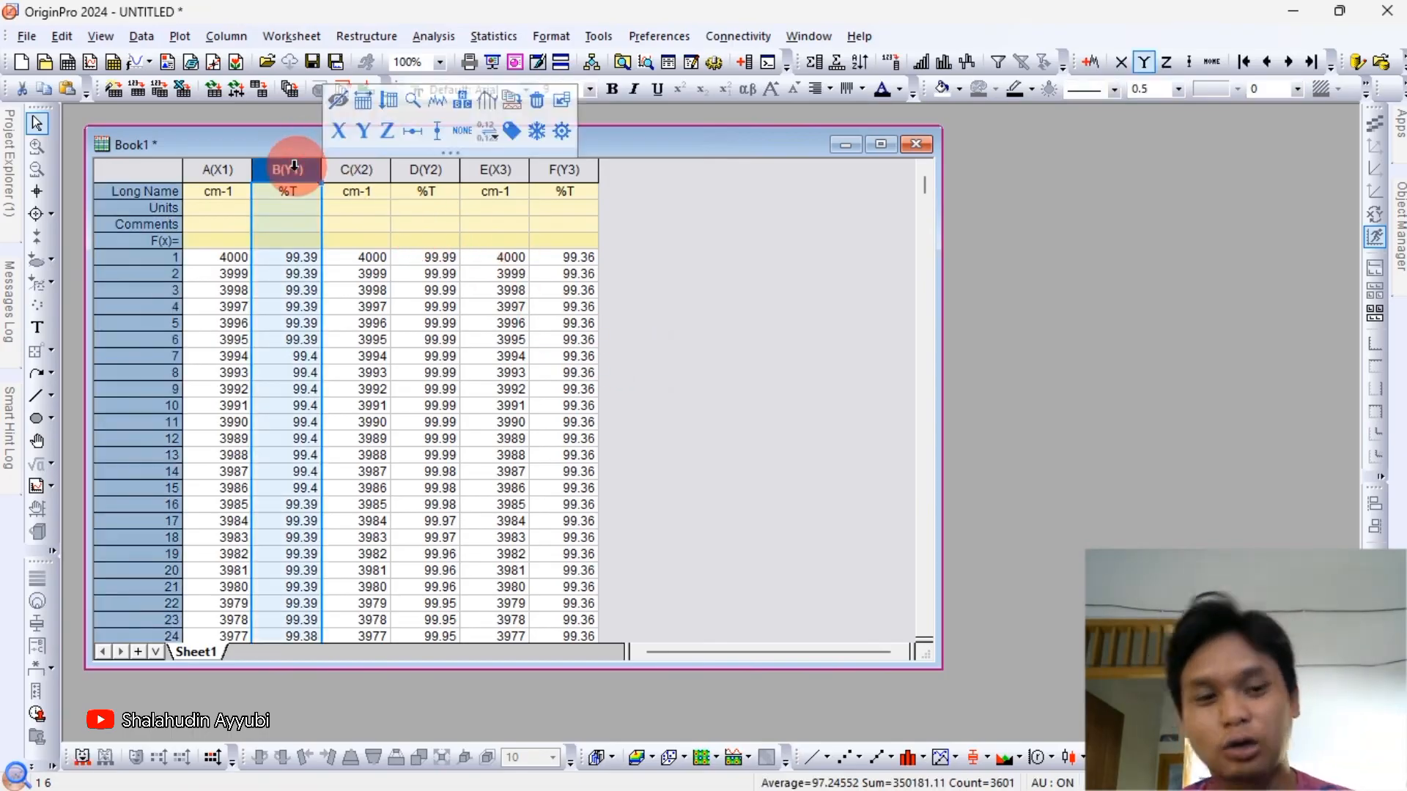
left_click(646, 260)
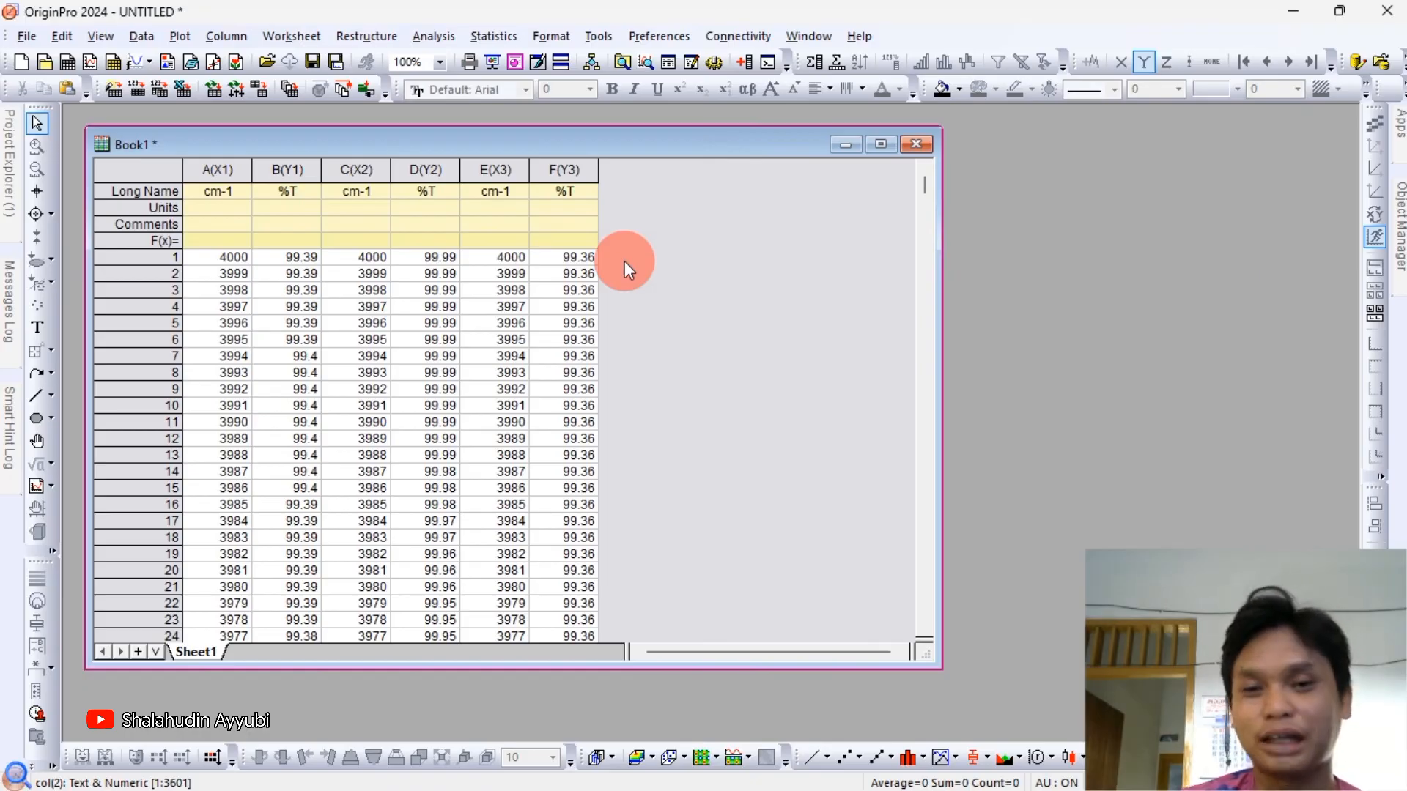
Normalize the %T columns B, D and F with the Normalize to [0, 1] method, outputting to new columns.
left_click(309, 171)
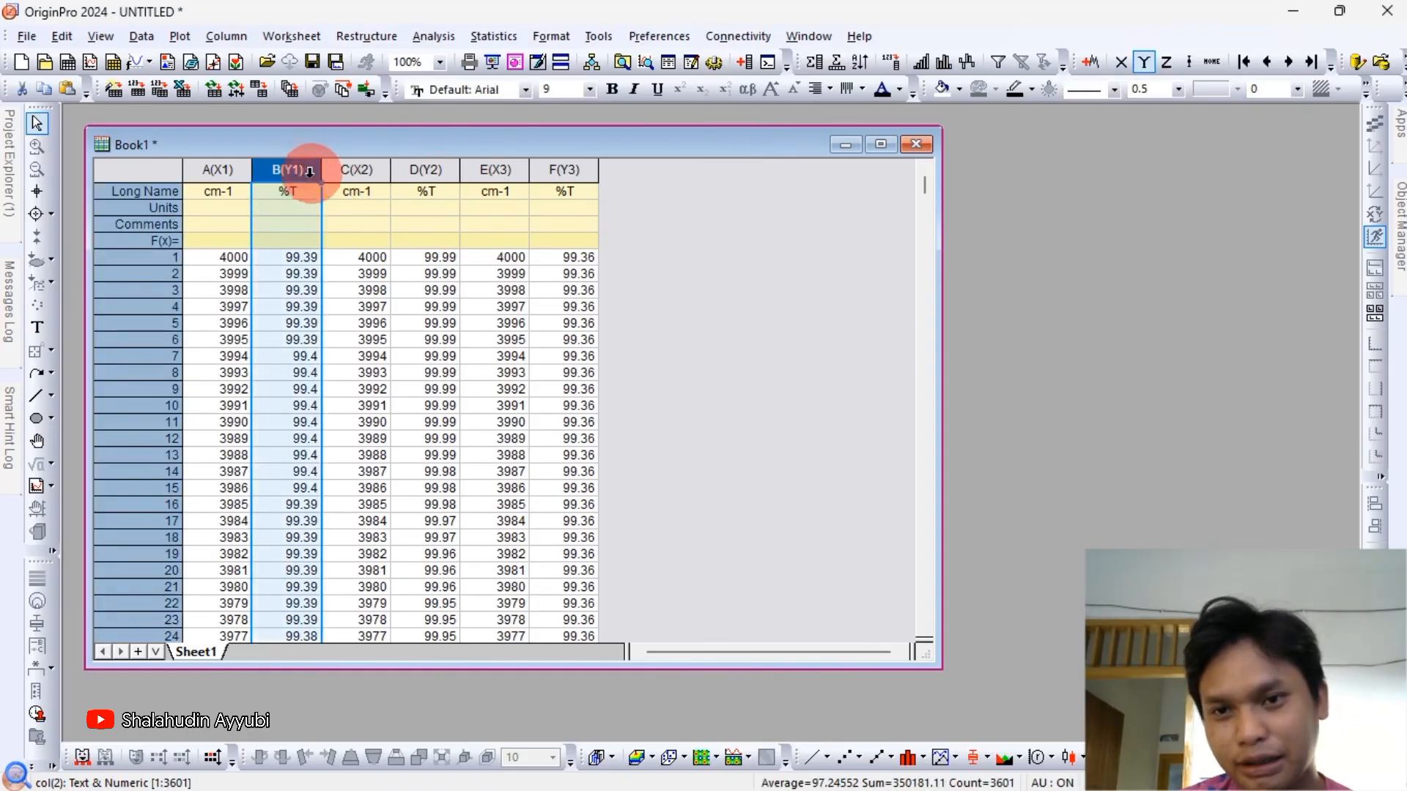
left_click(414, 172, "ctrl")
left_click(559, 175, "ctrl")
right_click(559, 177)
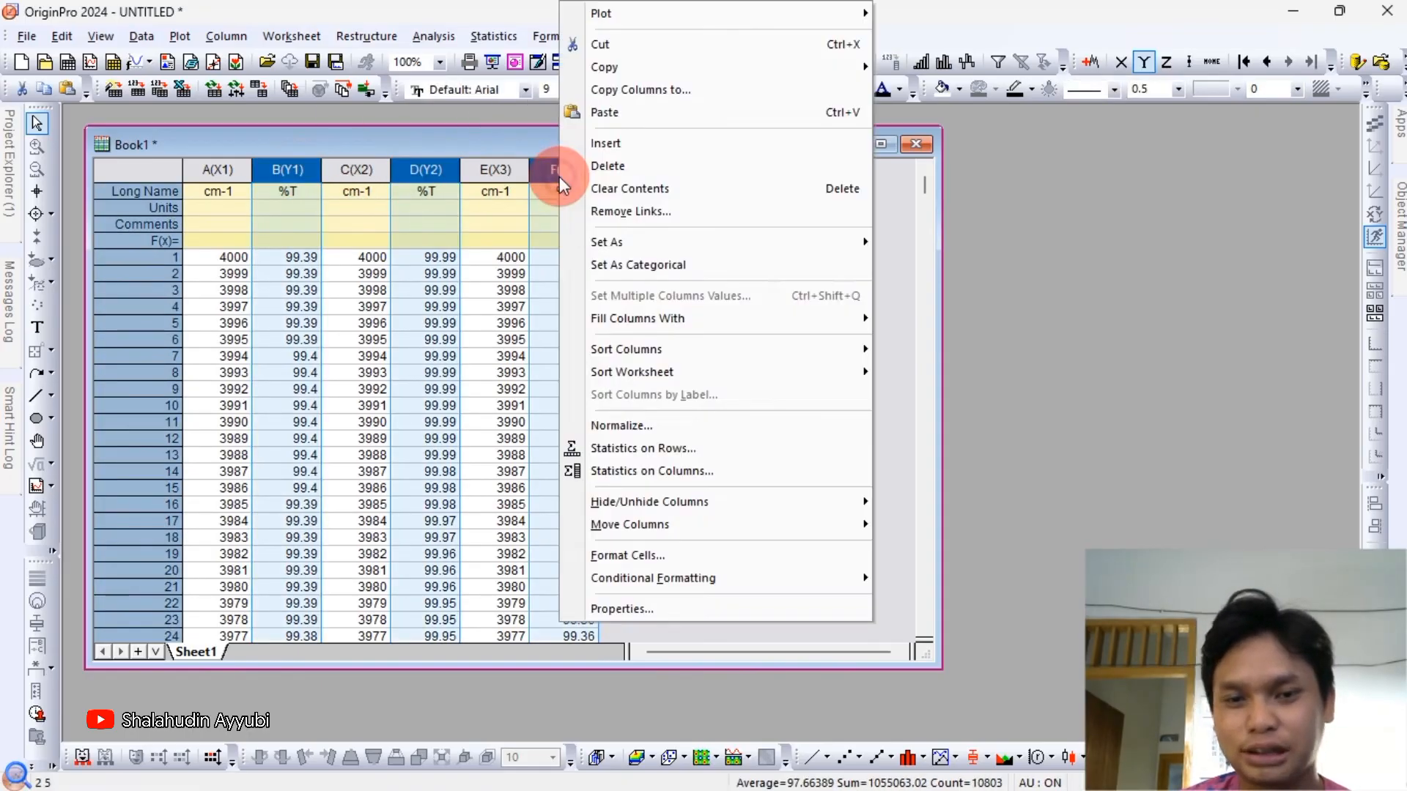
left_click(635, 422)
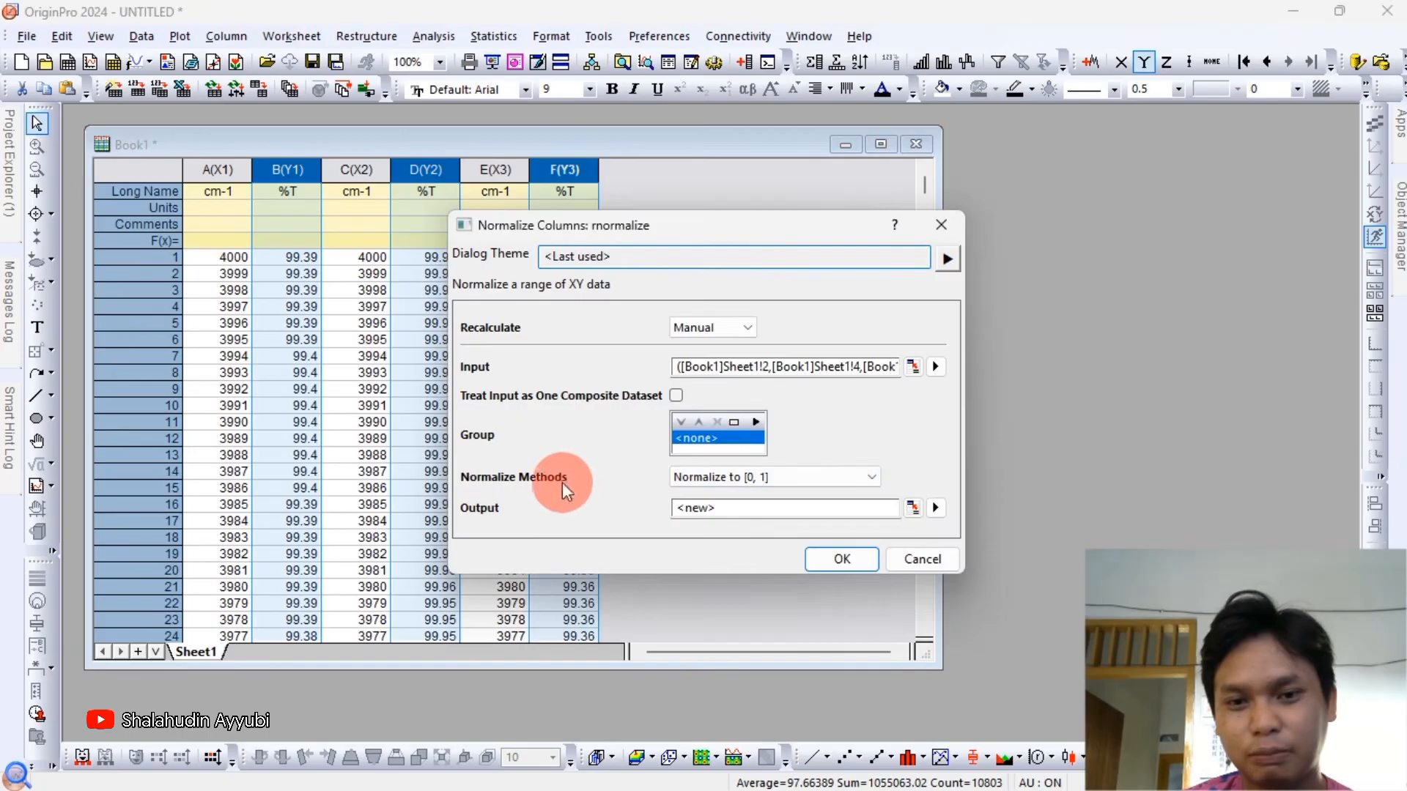
left_click(769, 477)
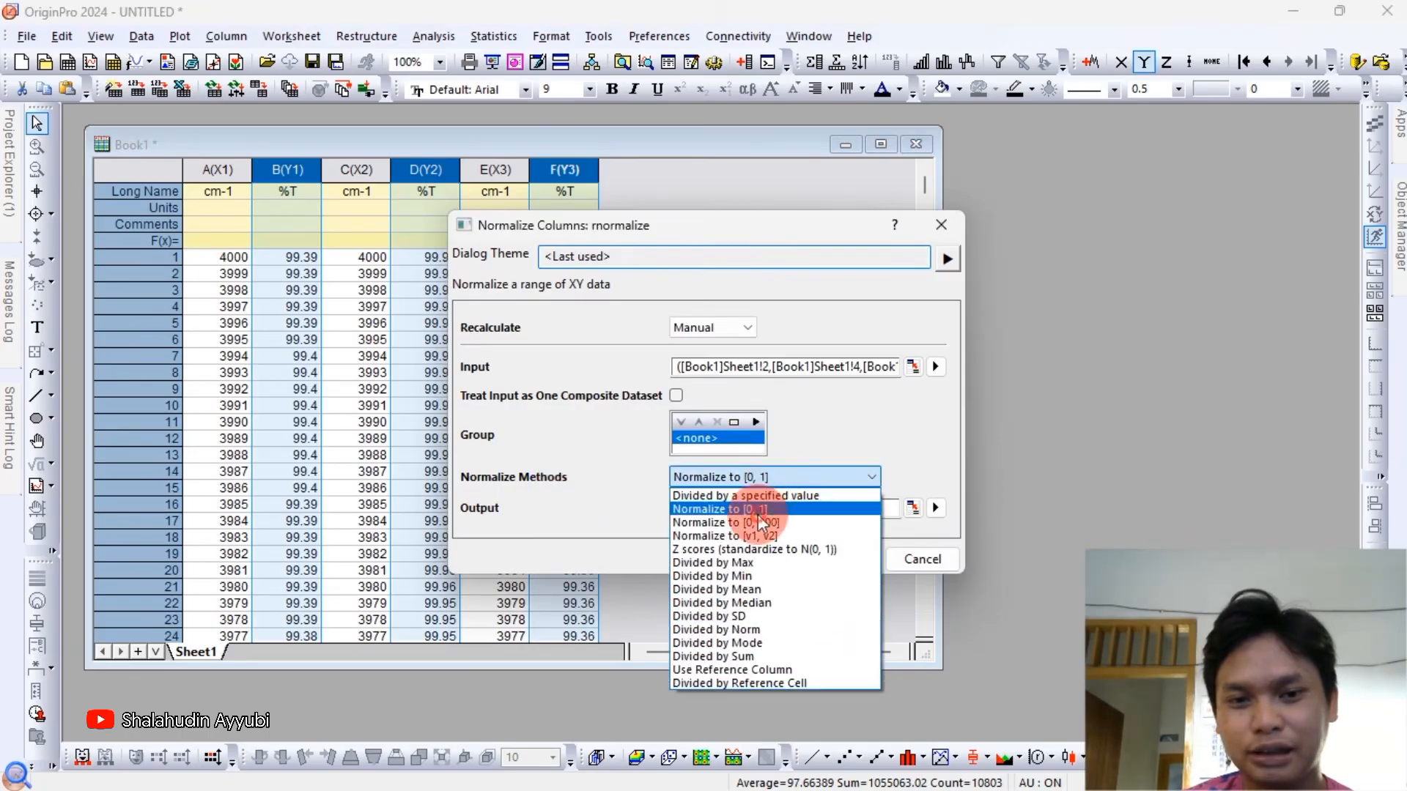
left_click(814, 504)
left_click(825, 561)
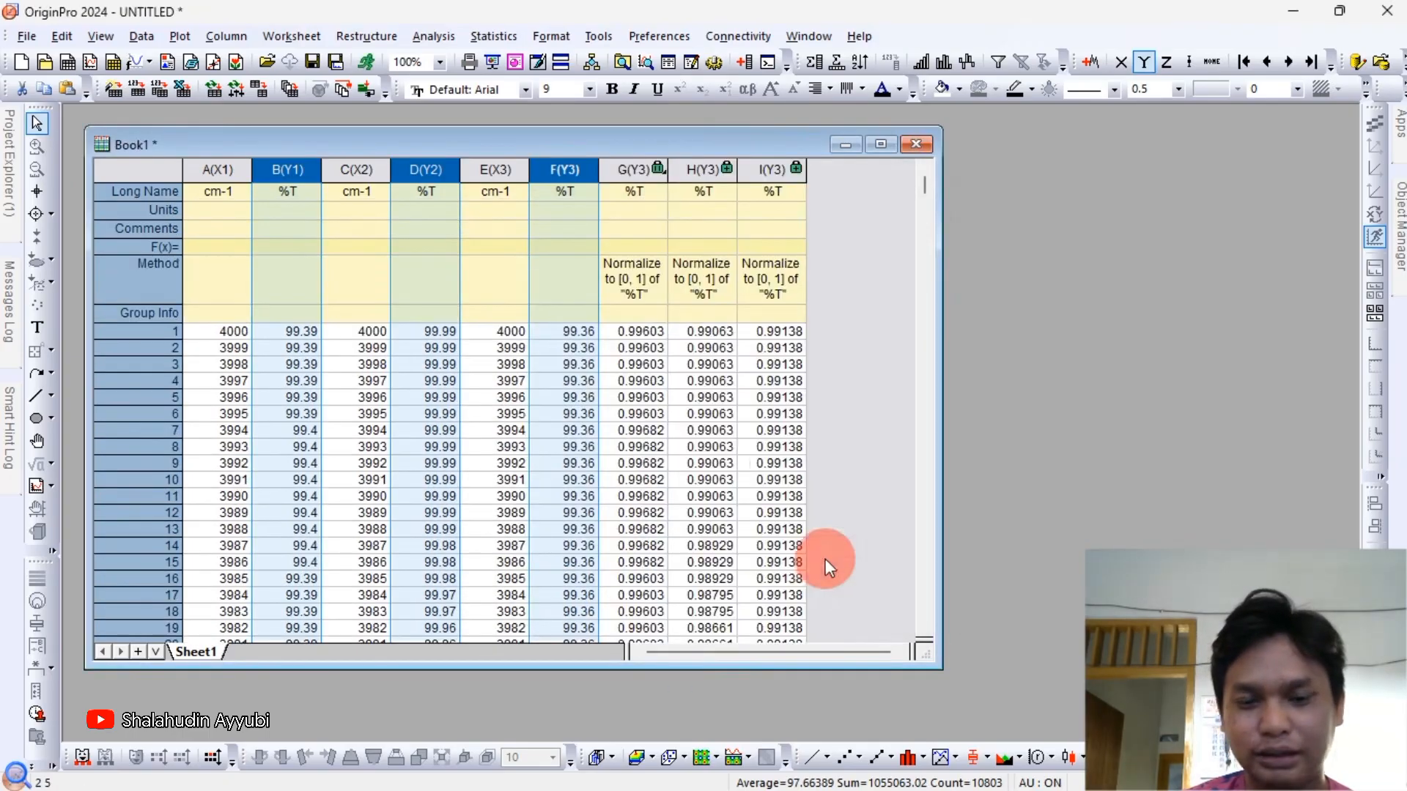
Plot the normalized columns G to I as Stacked Lines by Y Offsets and maximize the graph window.
left_click(634, 169)
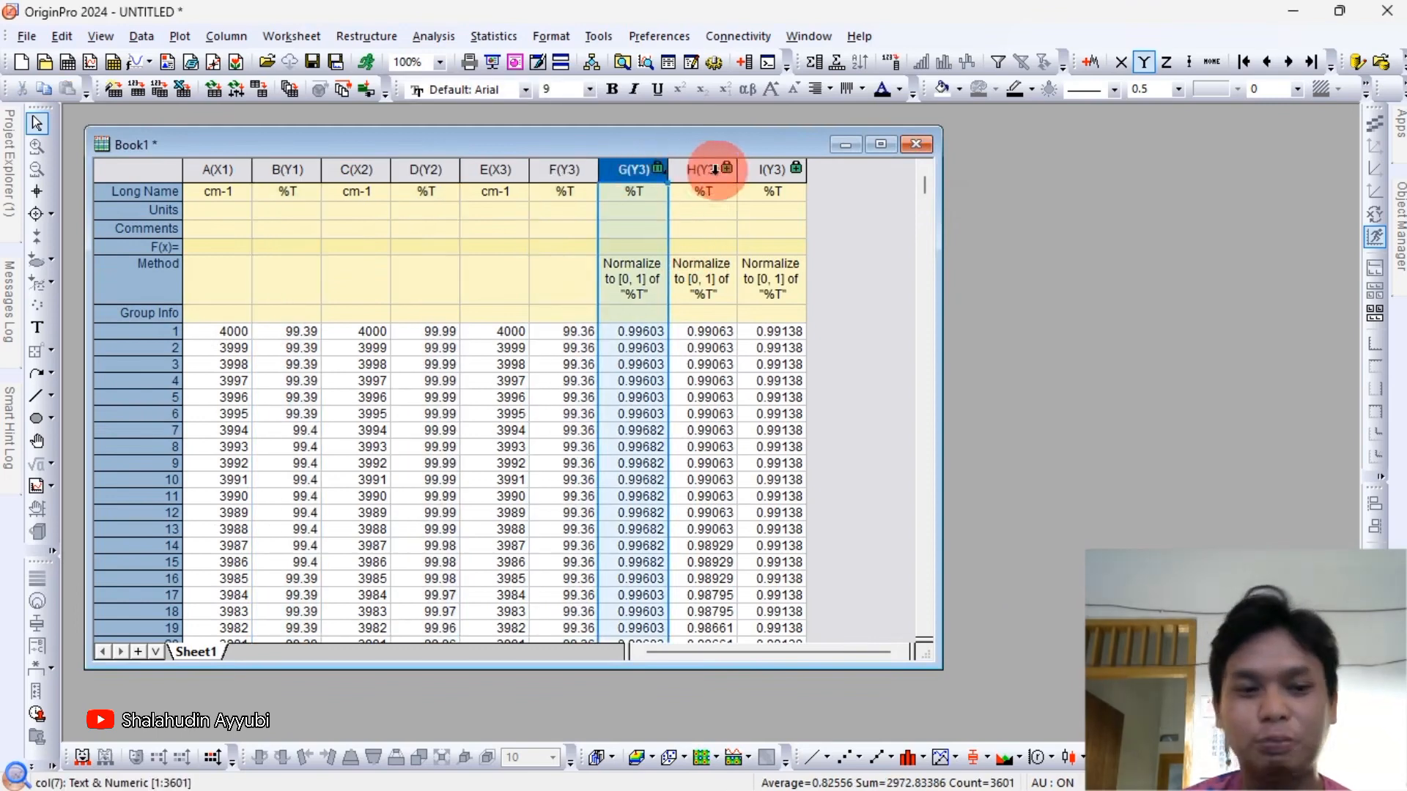
left_click_drag(634, 169, 769, 172)
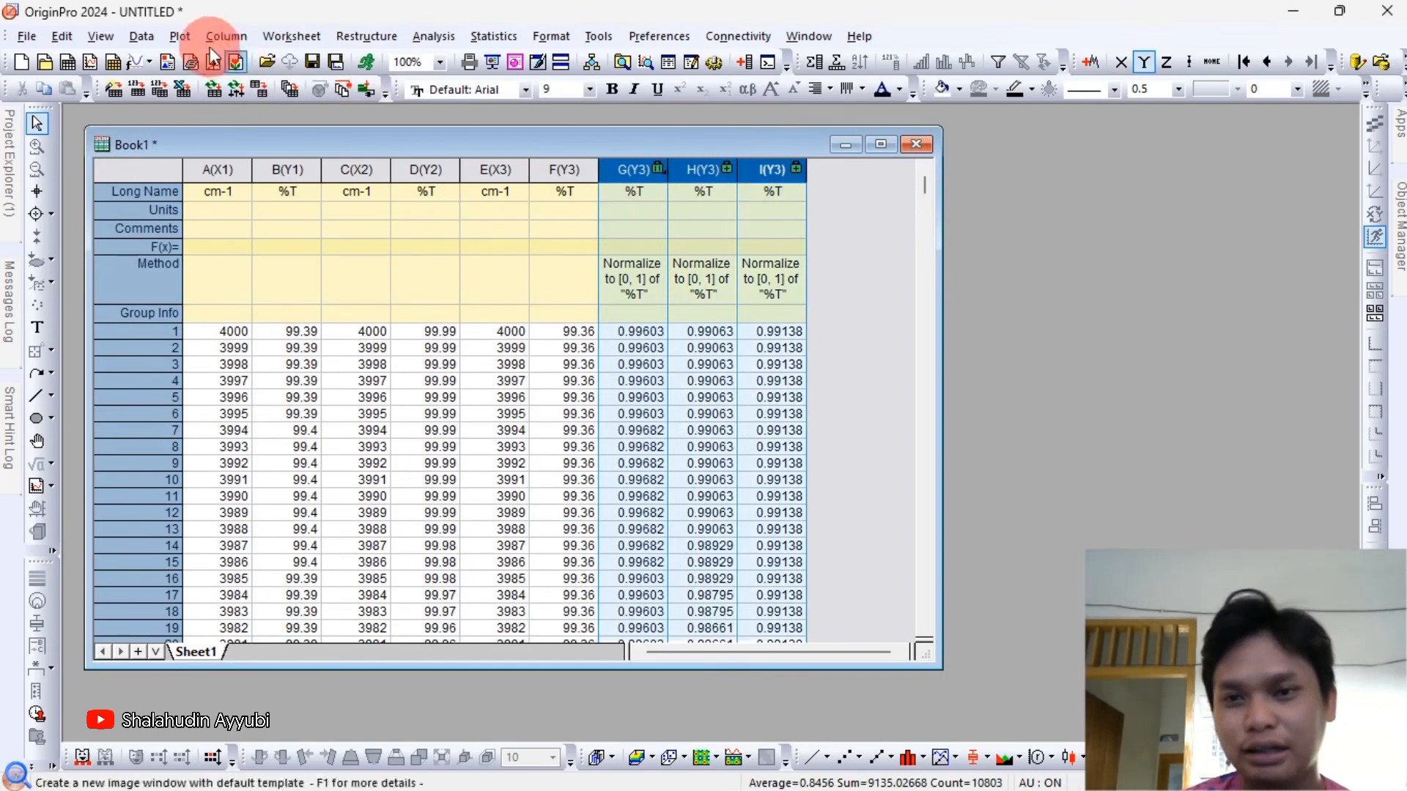
left_click(179, 38)
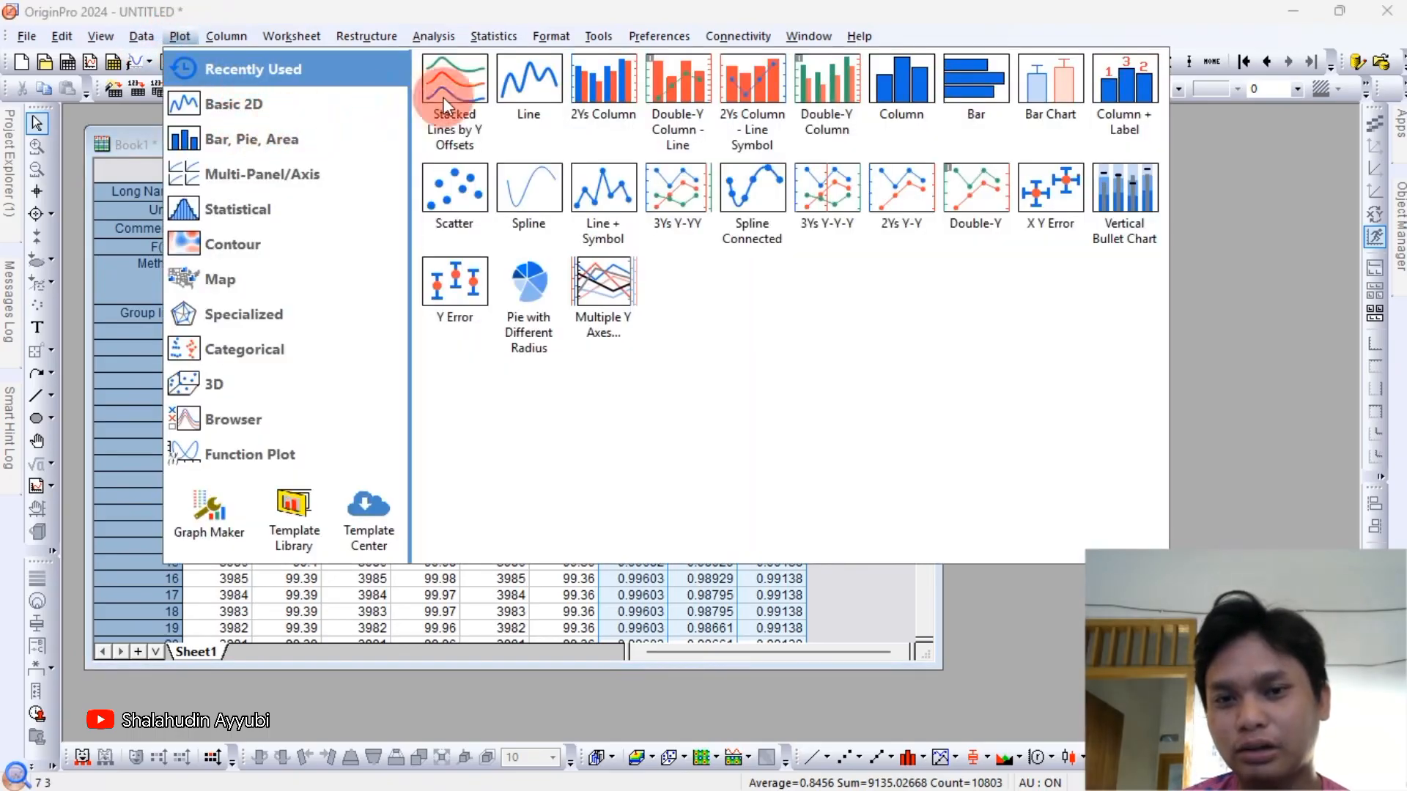
left_click(250, 104)
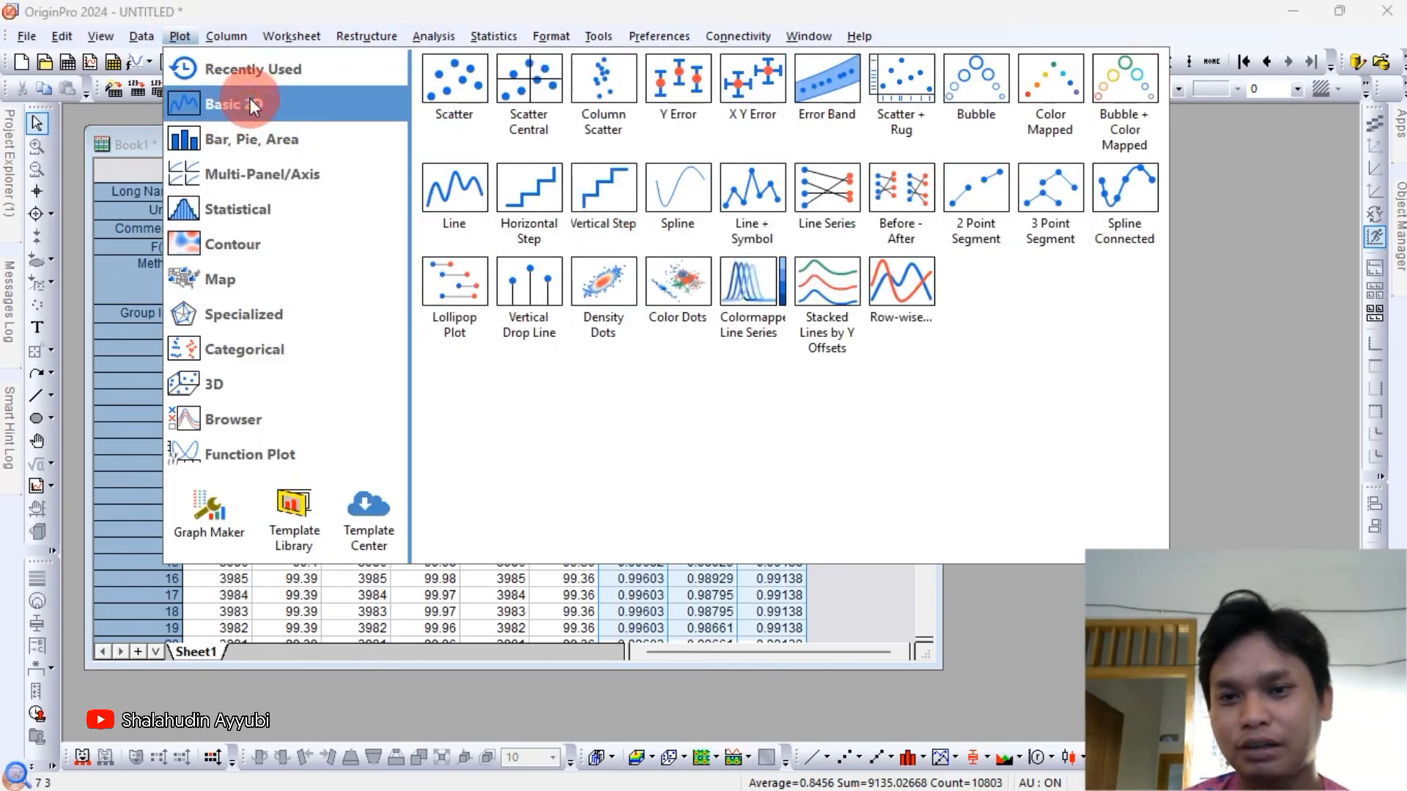
left_click(838, 341)
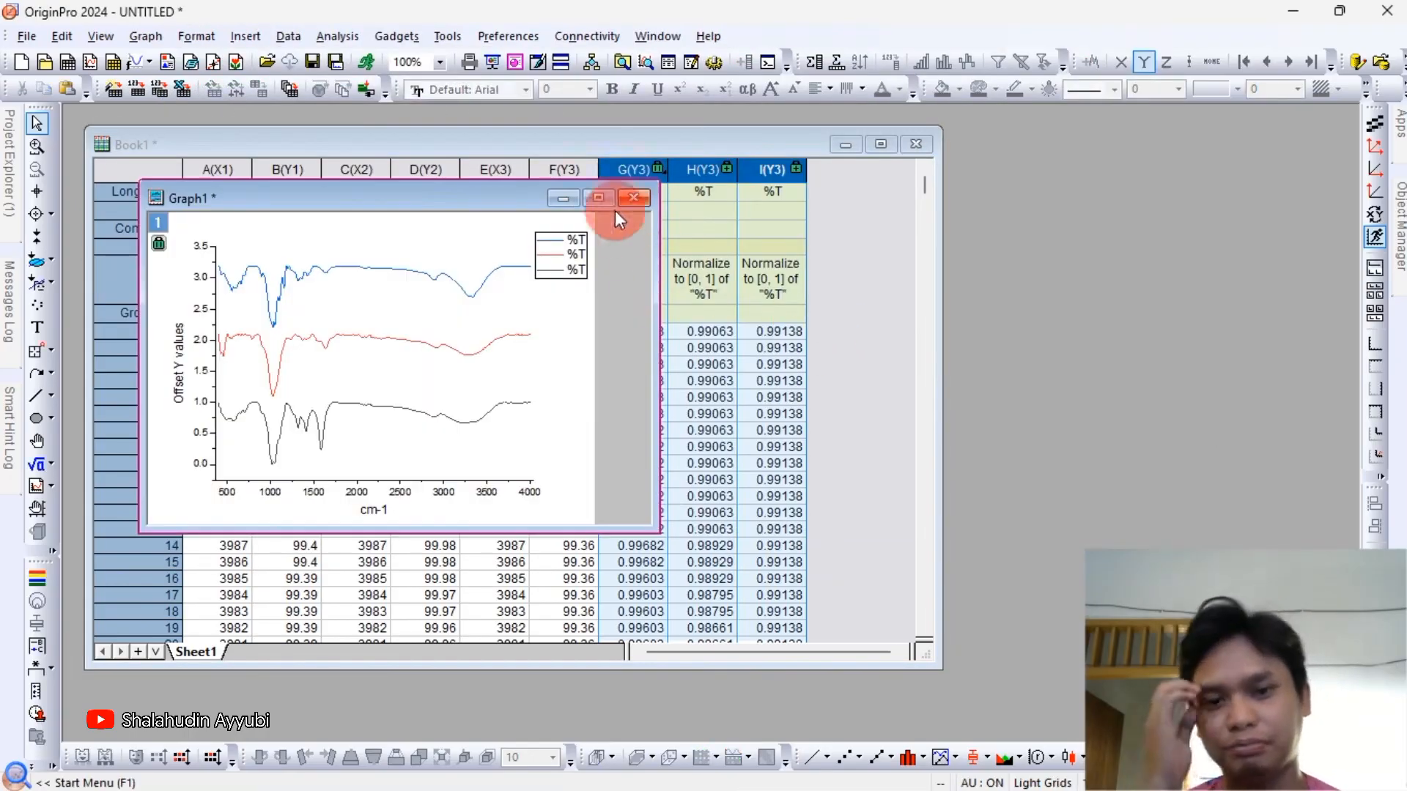
left_click(603, 195)
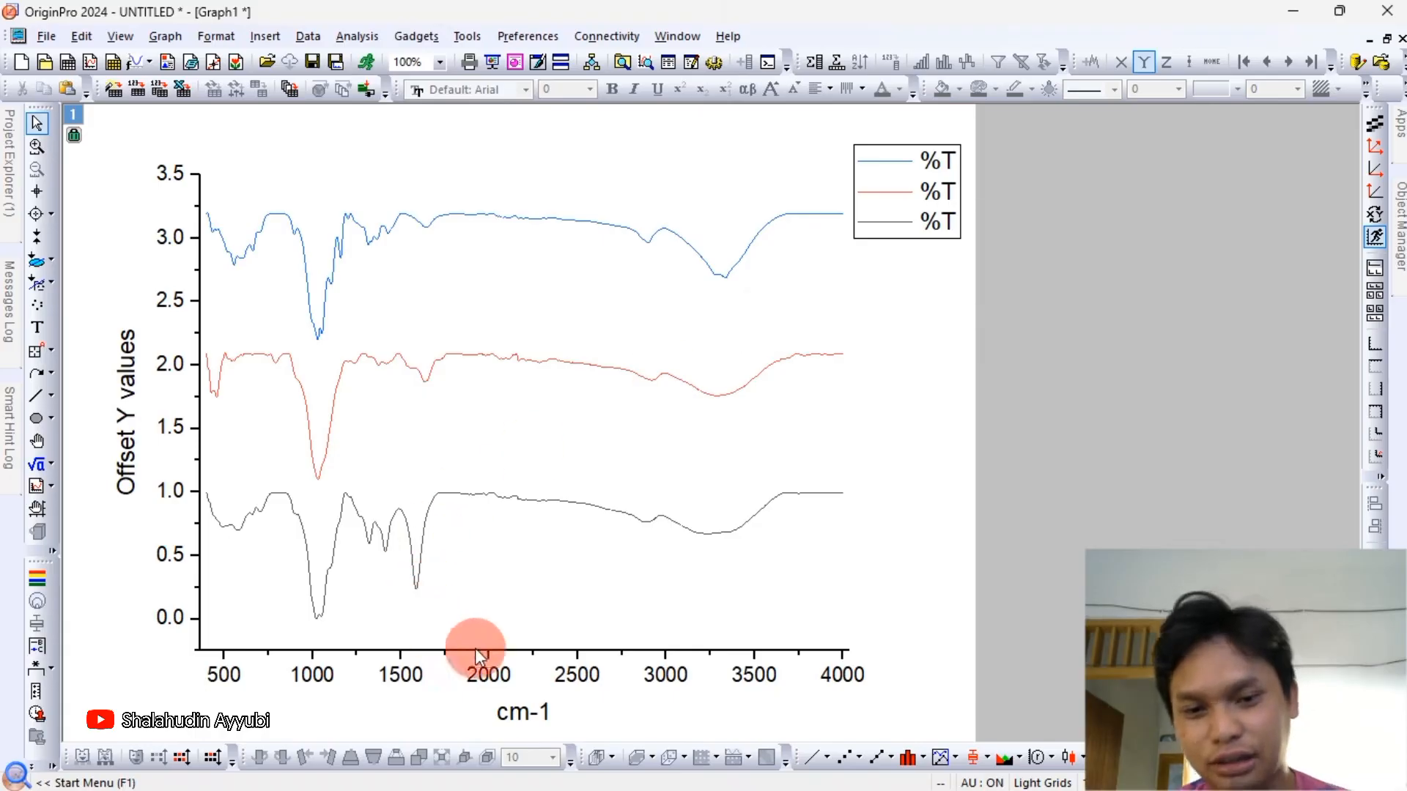
Change the X axis title to "Wave number (cm-1)".
double_click(526, 710)
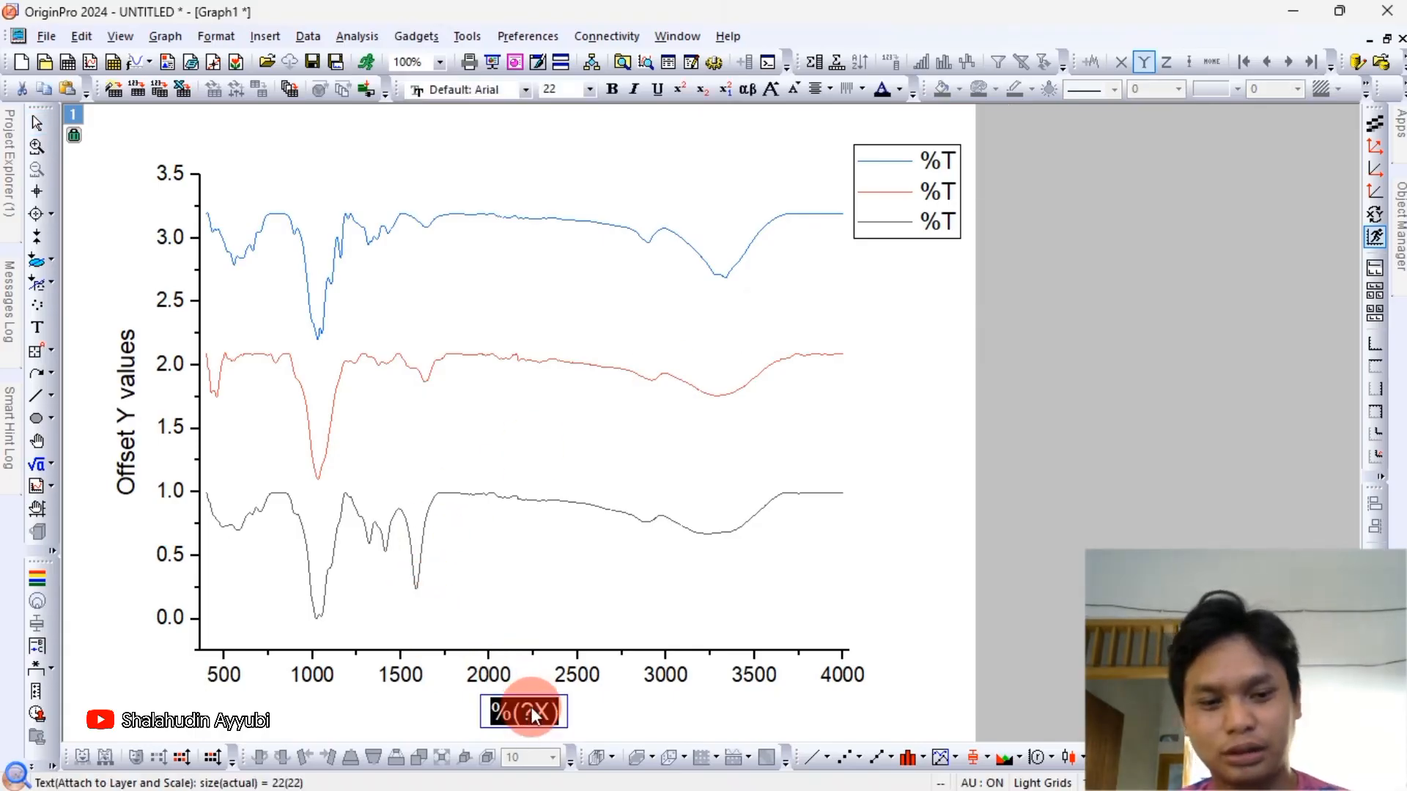
type("W")
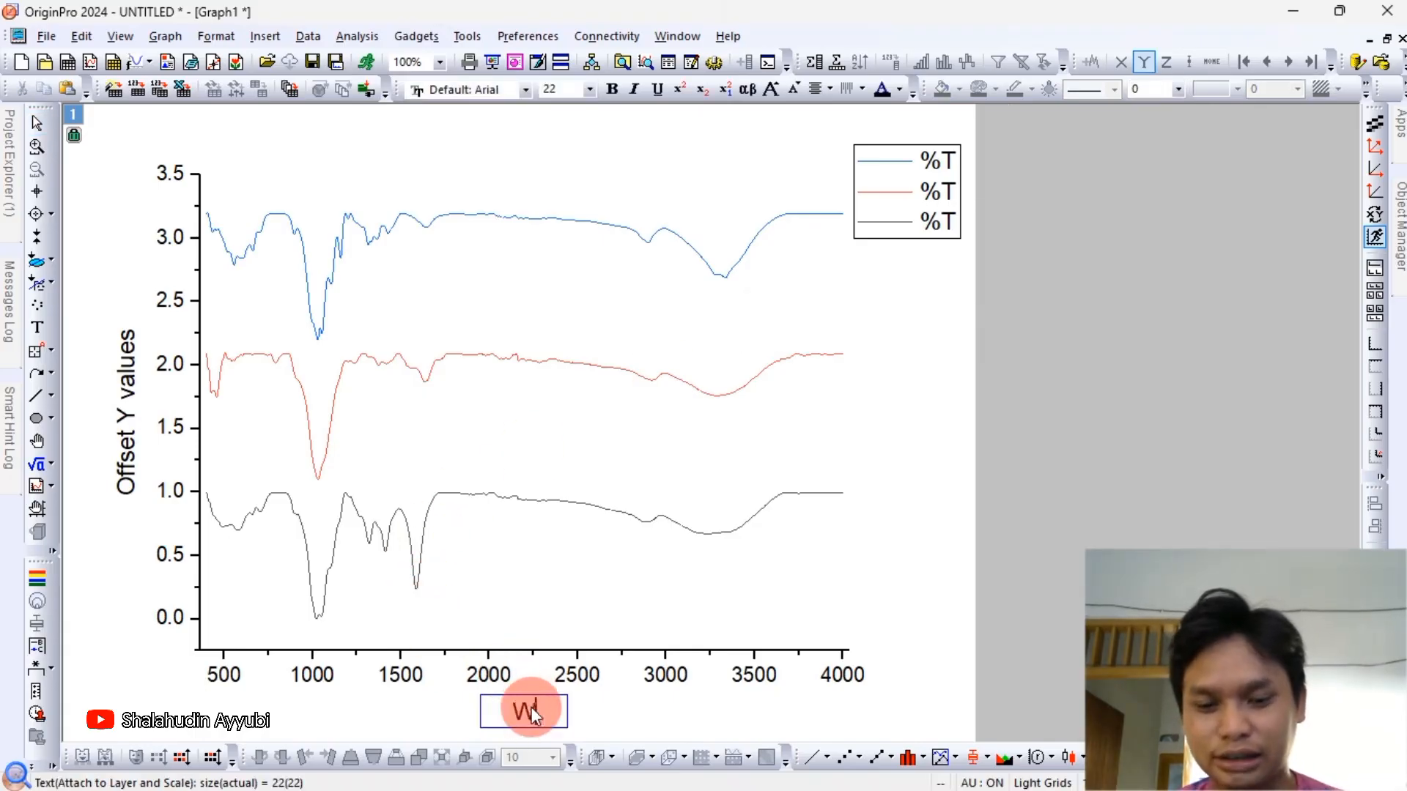
type("ave number")
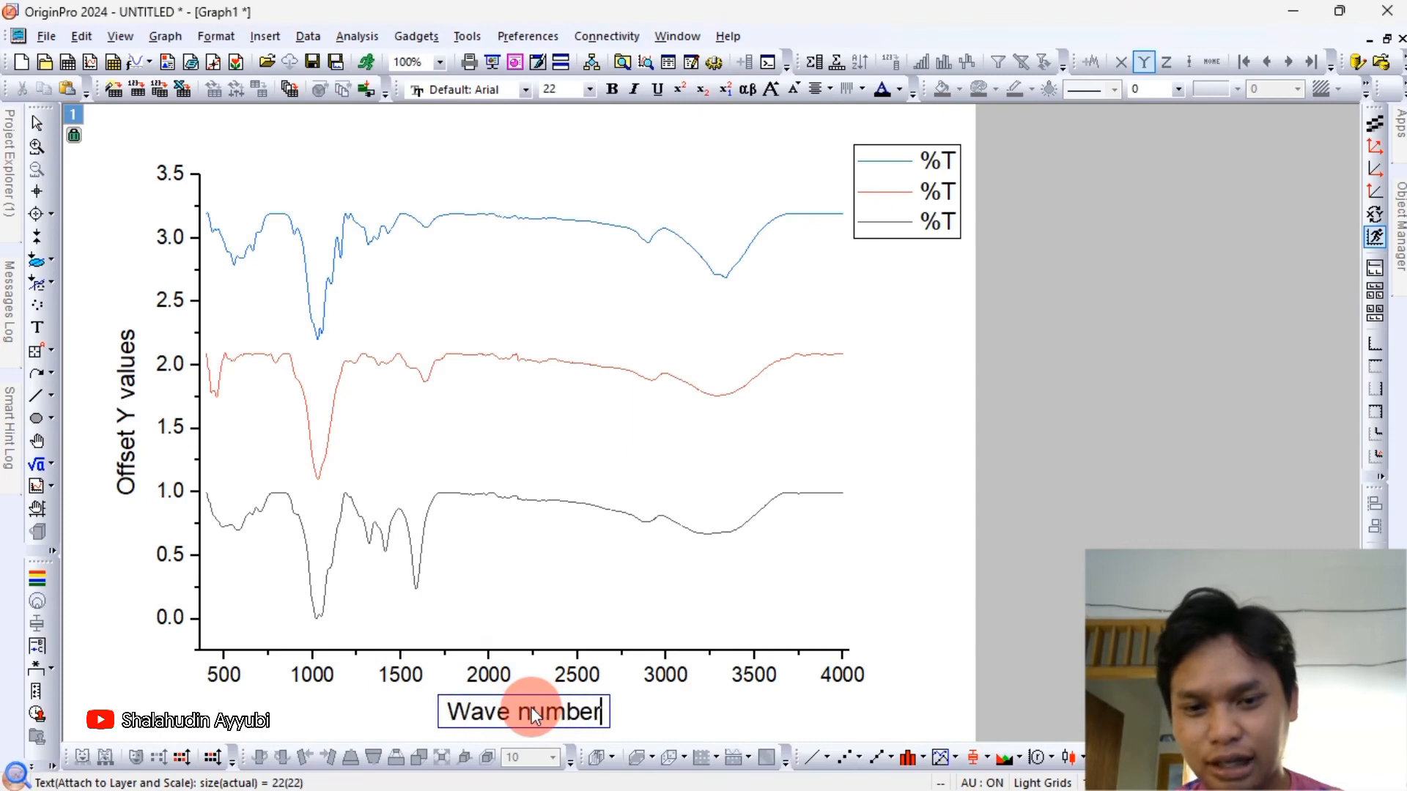
type(" (cm-1)")
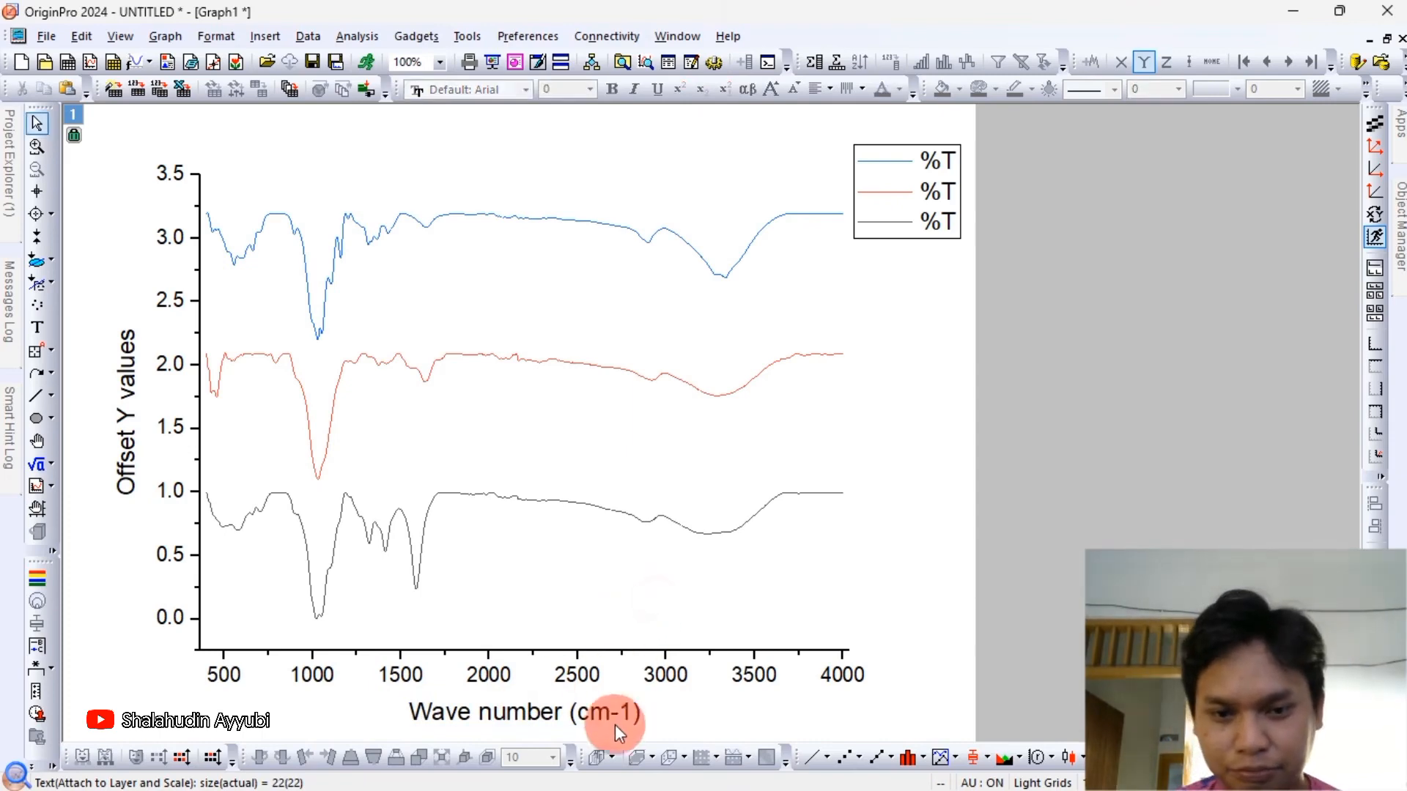
Format the "-1" in the X axis title as superscript.
left_click_drag(612, 718, 633, 718)
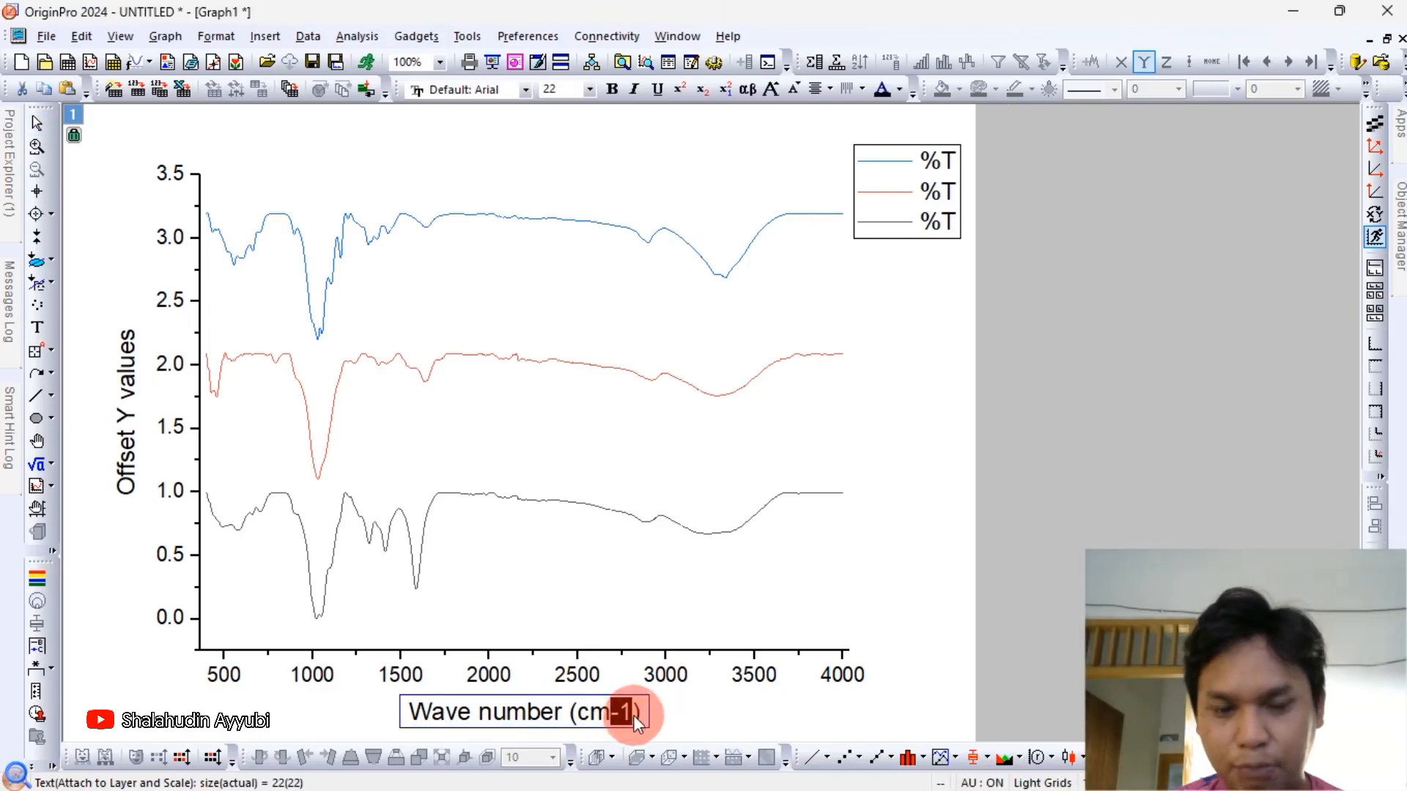
left_click(682, 91)
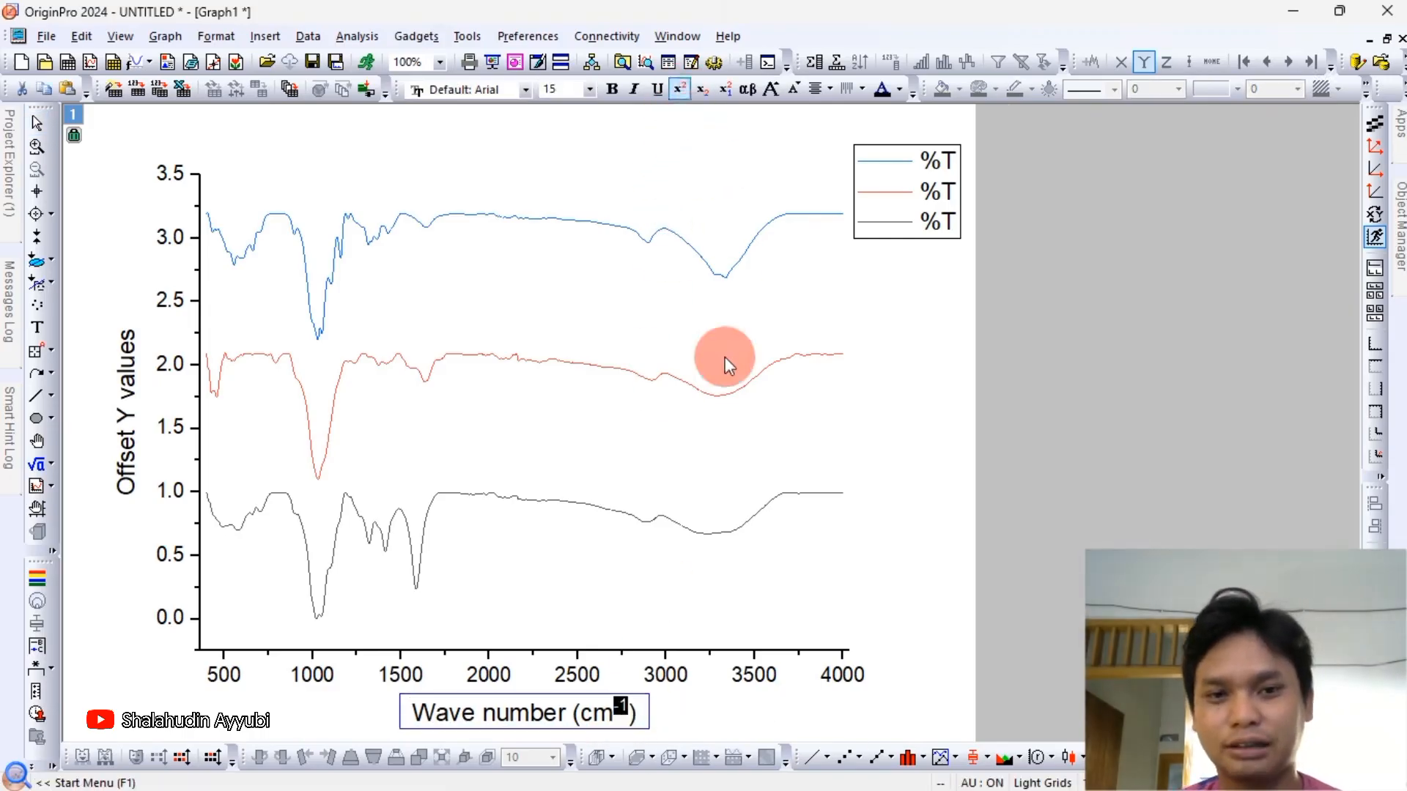
left_click(671, 419)
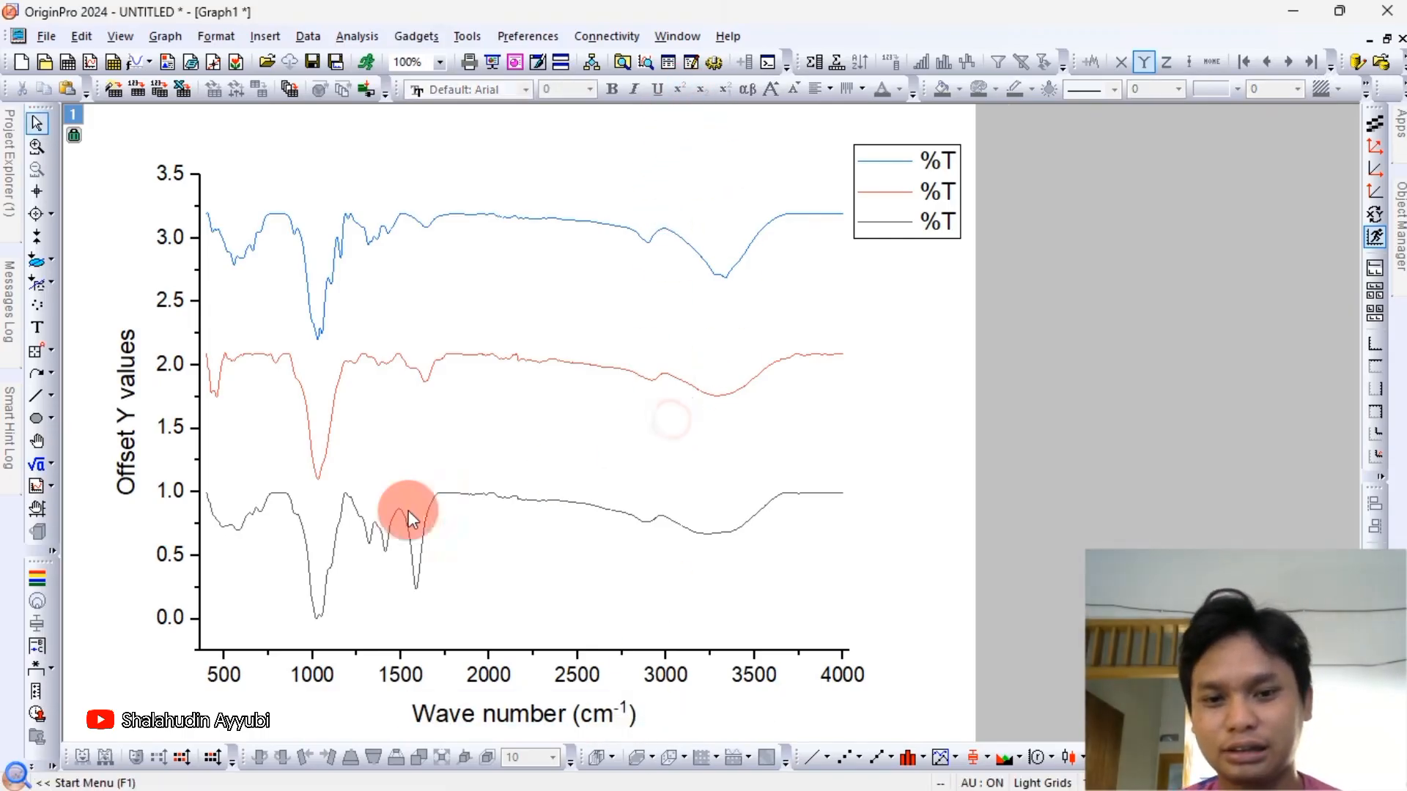
Delete the Y axis title "Offset Y values" and the Y axis tick labels.
left_click(129, 457)
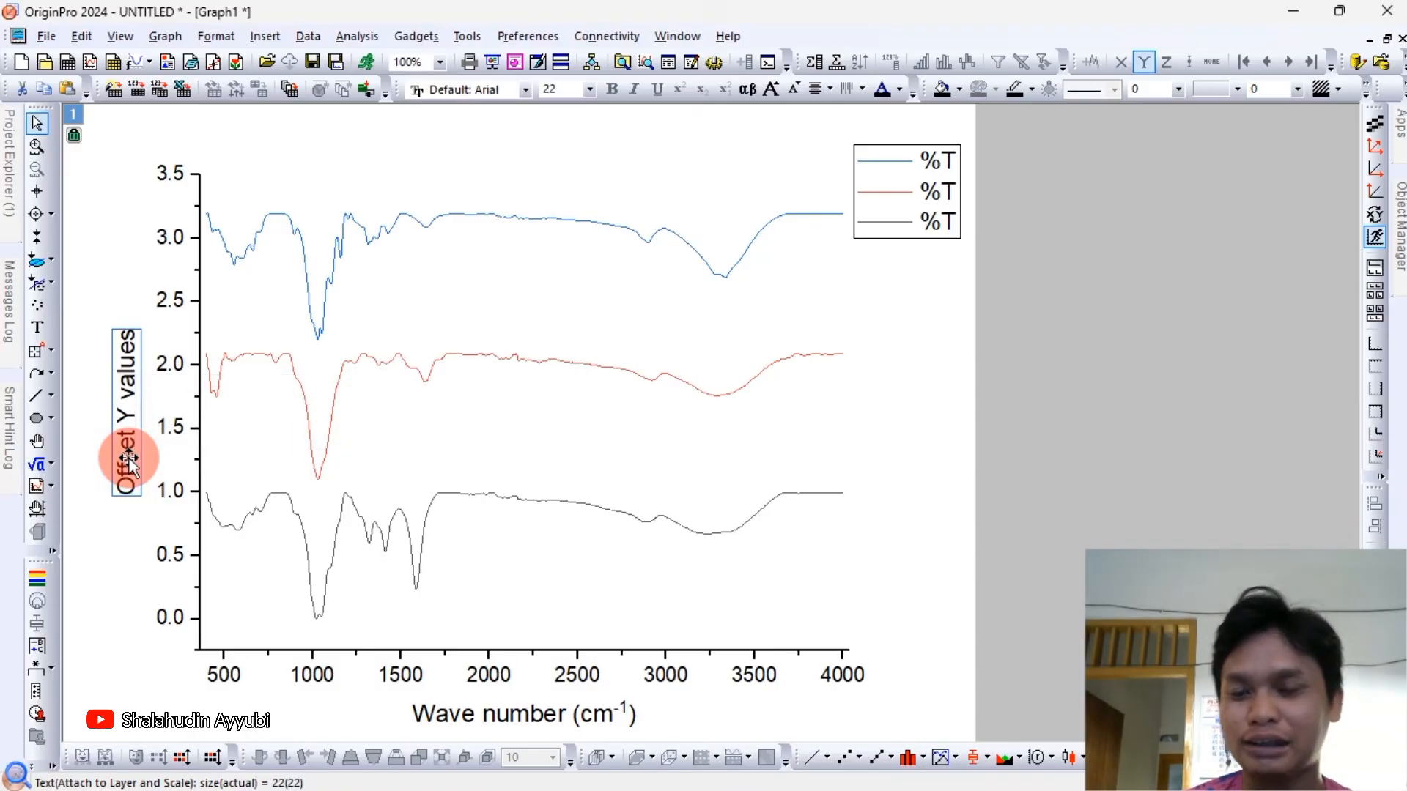
key("Delete")
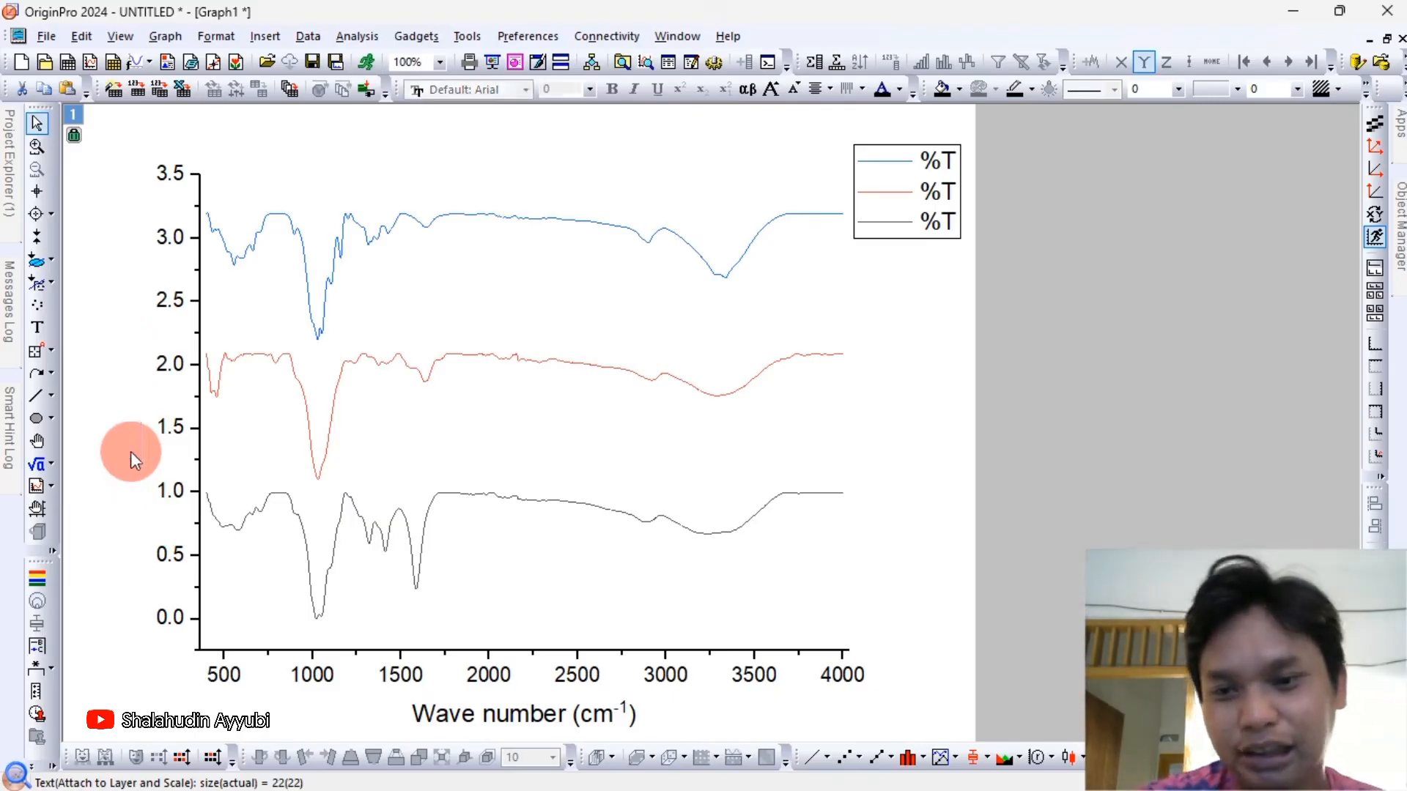
left_click(159, 425)
key("Delete")
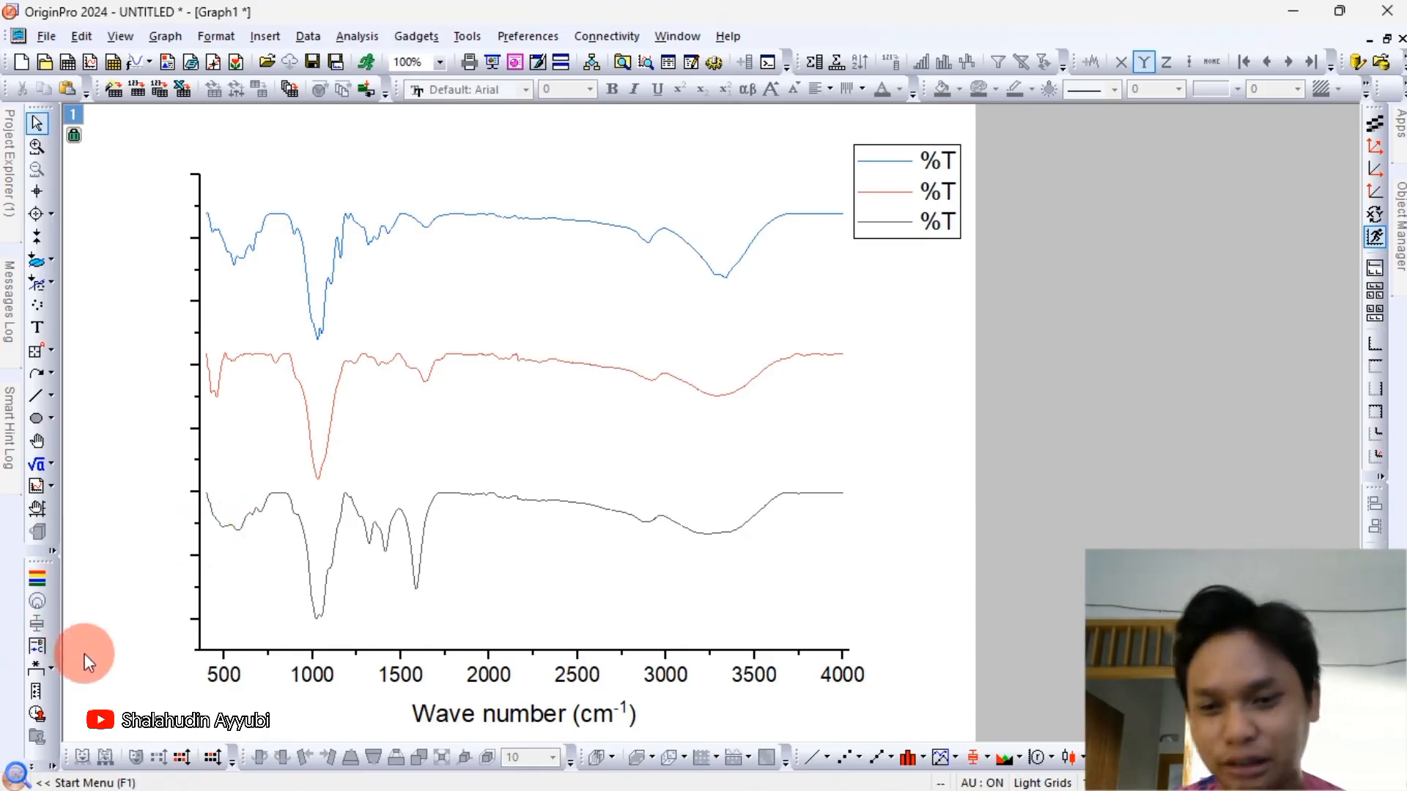
Set the X axis scale to run from 4000 to 500 and apply it.
left_click(239, 674)
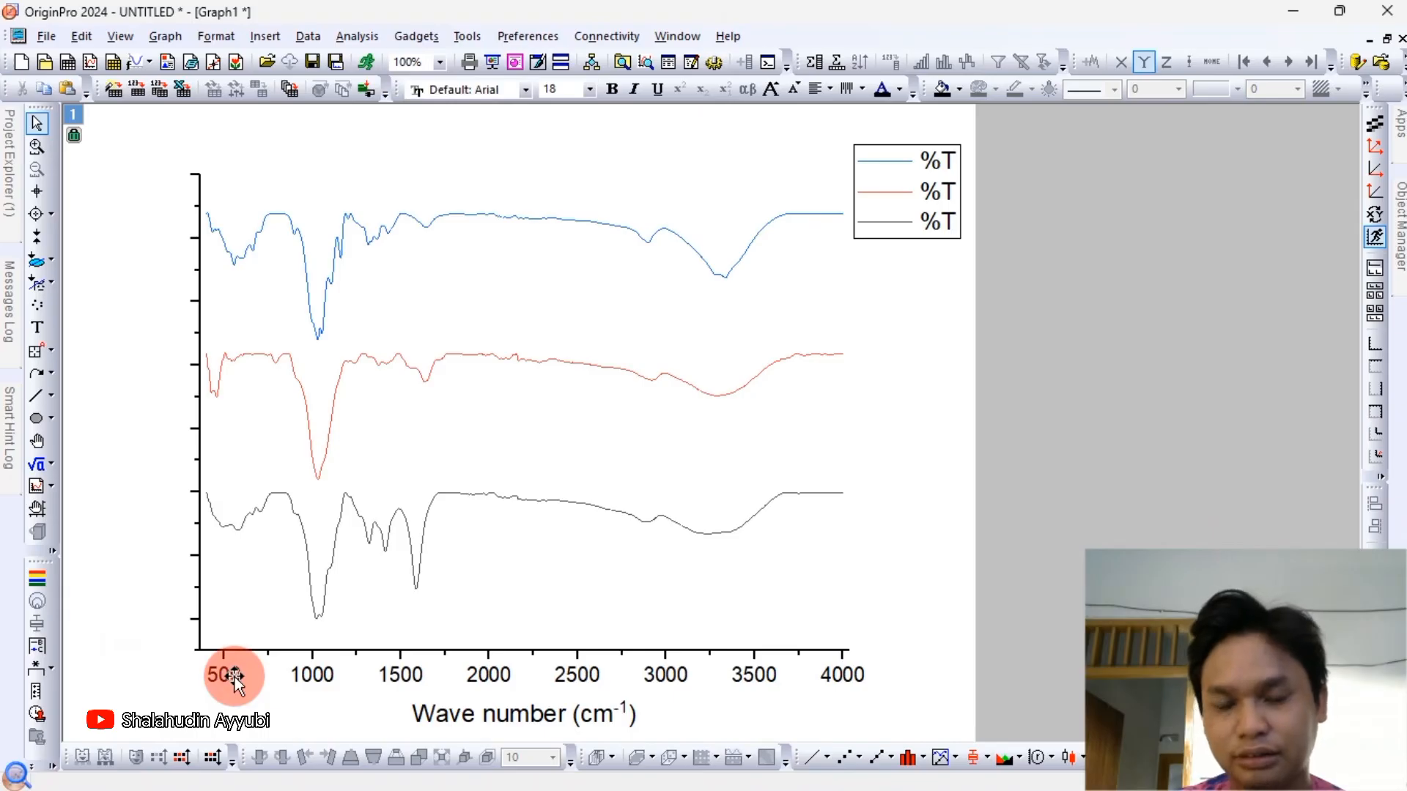
double_click(223, 680)
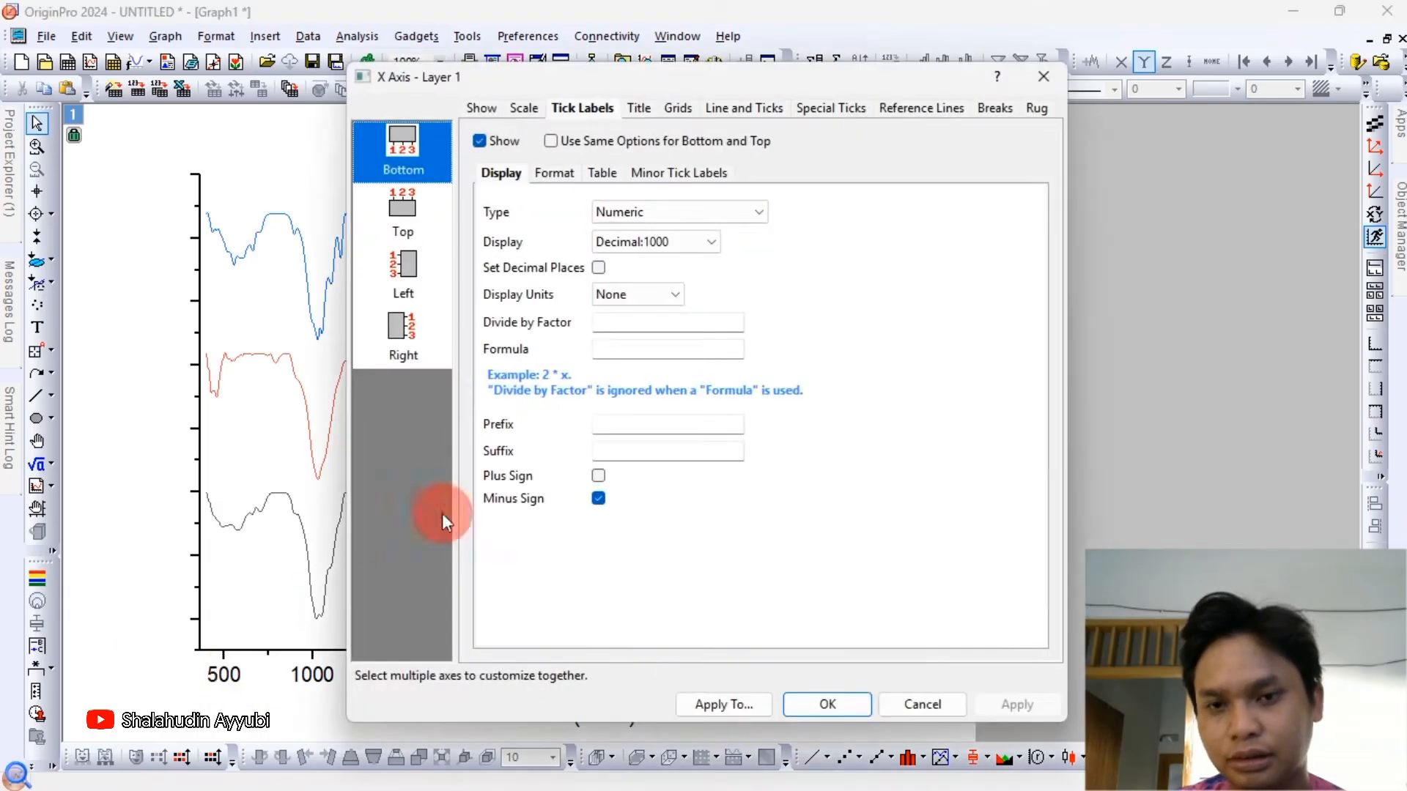
left_click(534, 114)
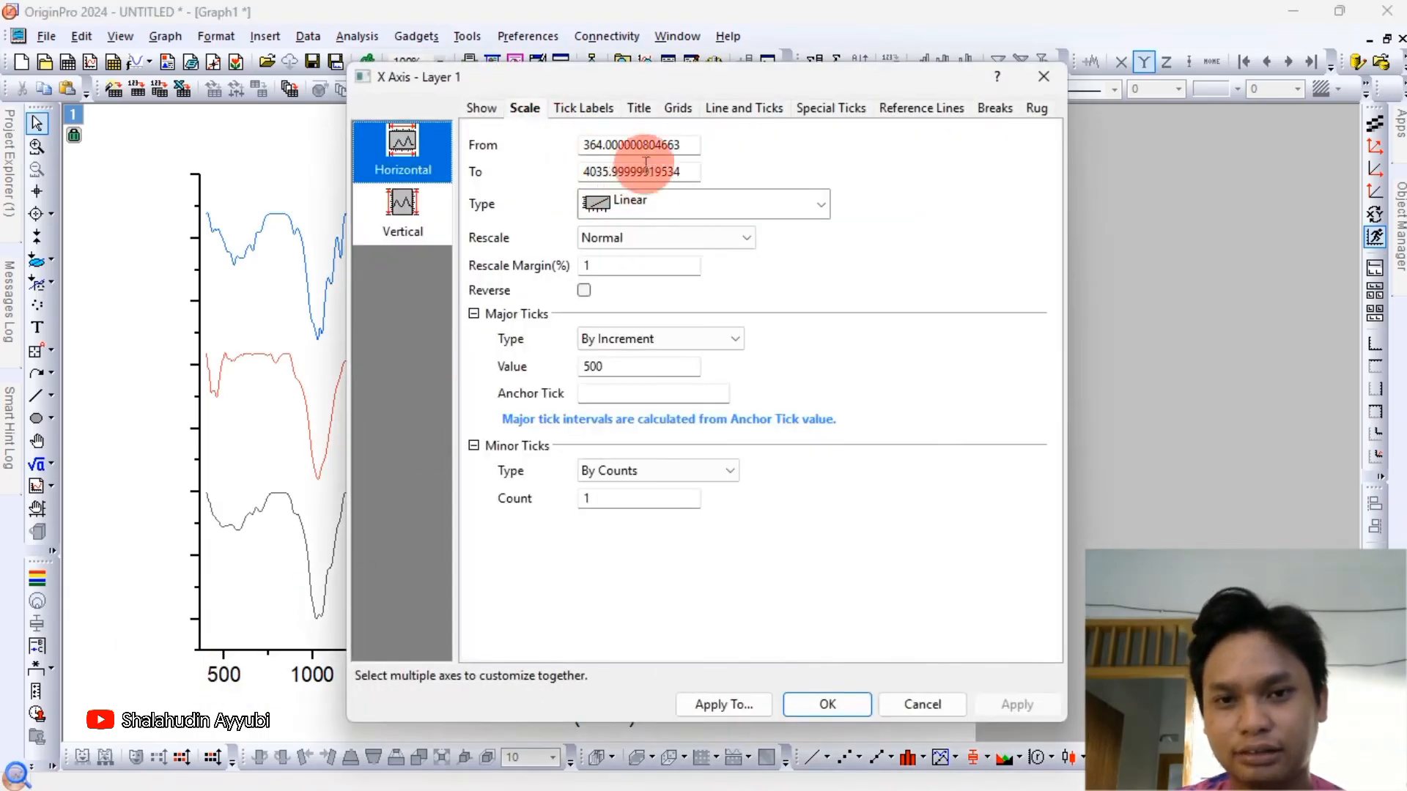
left_click(597, 164)
left_click(599, 146)
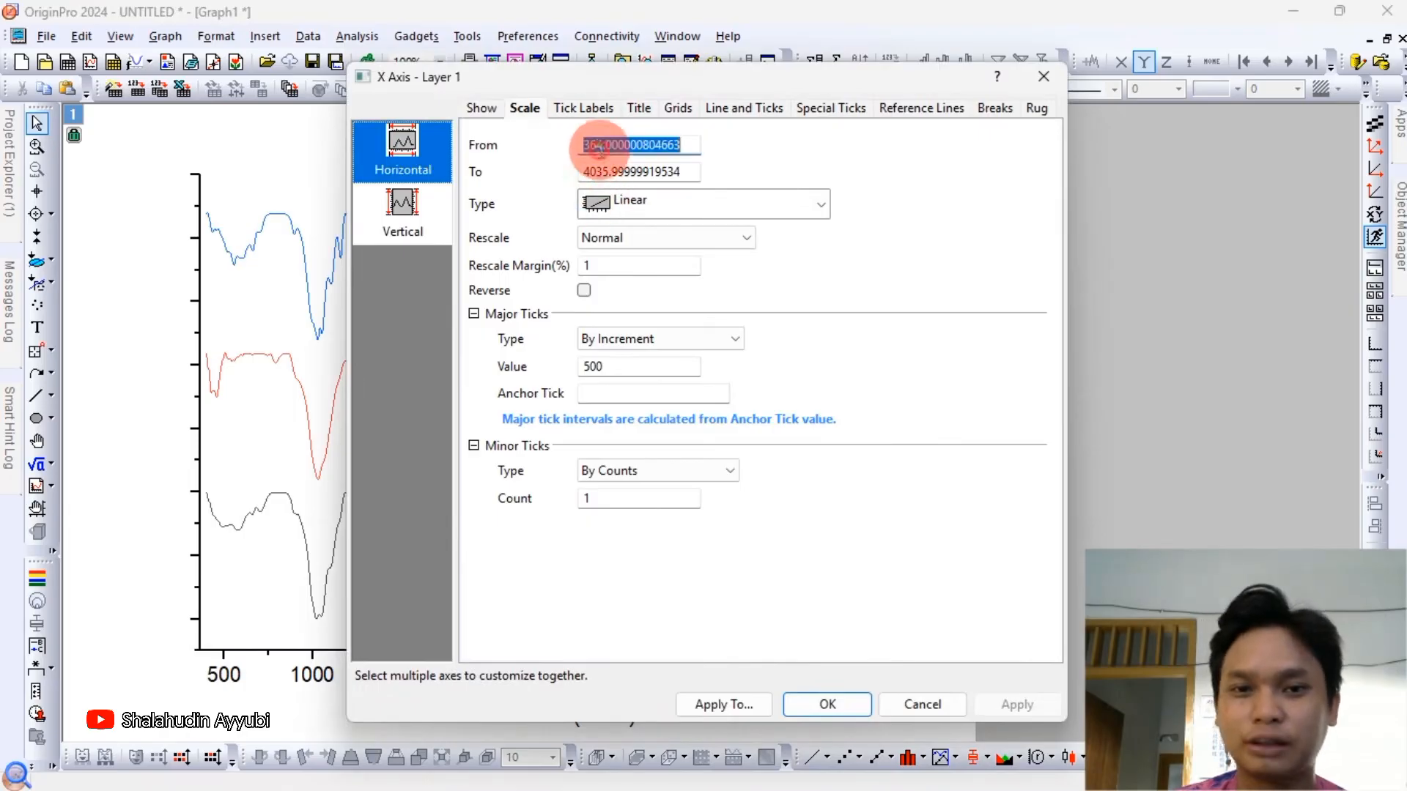
type("000")
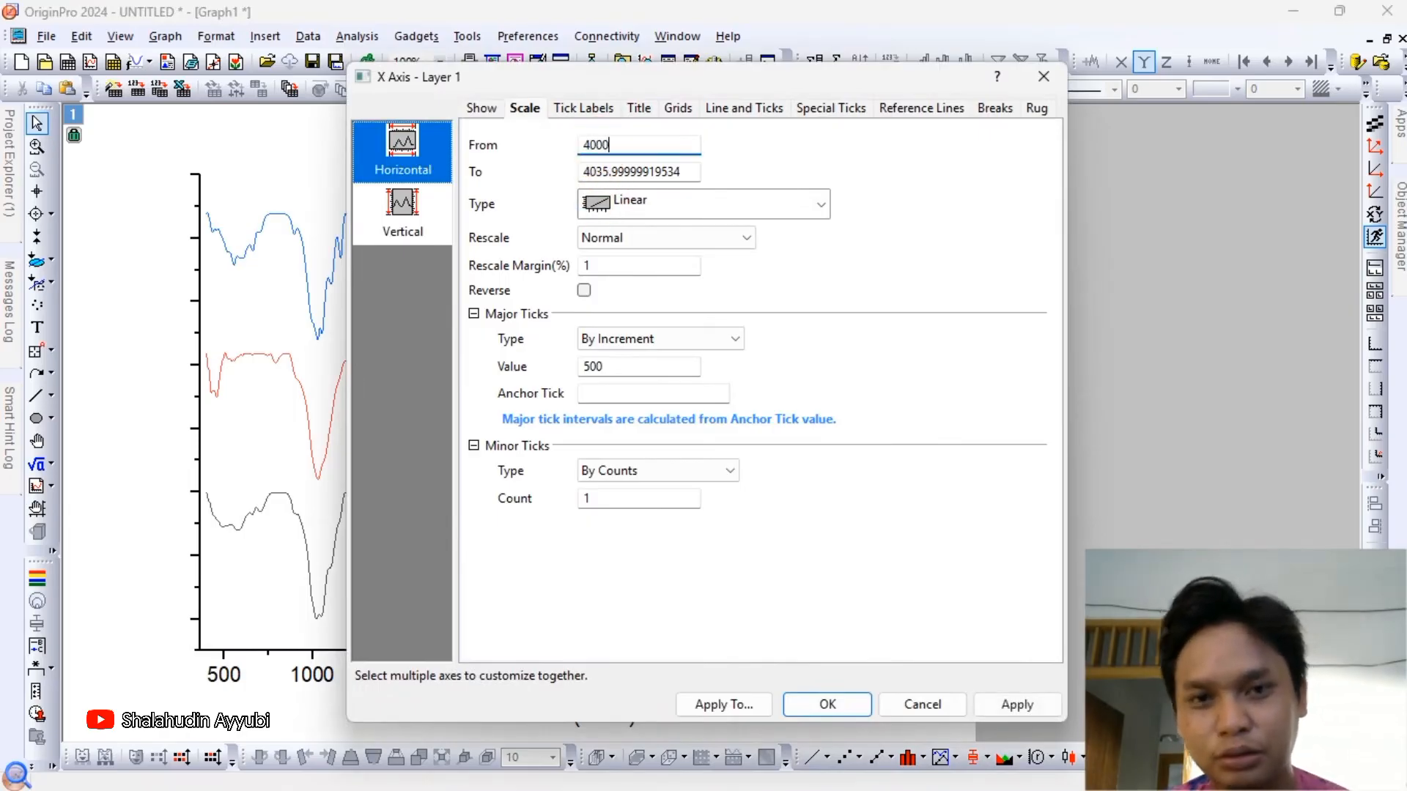
double_click(644, 175)
type("500")
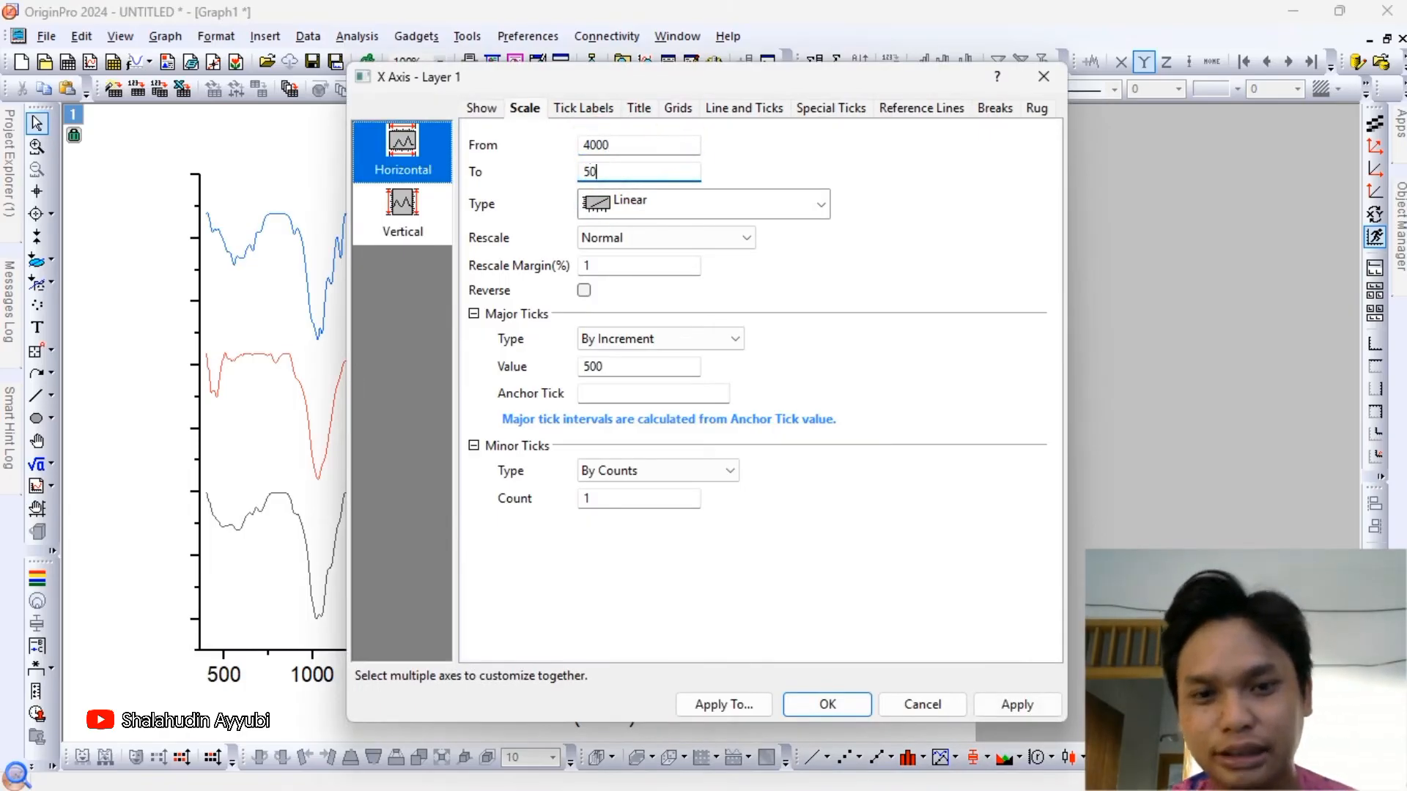
left_click(1004, 698)
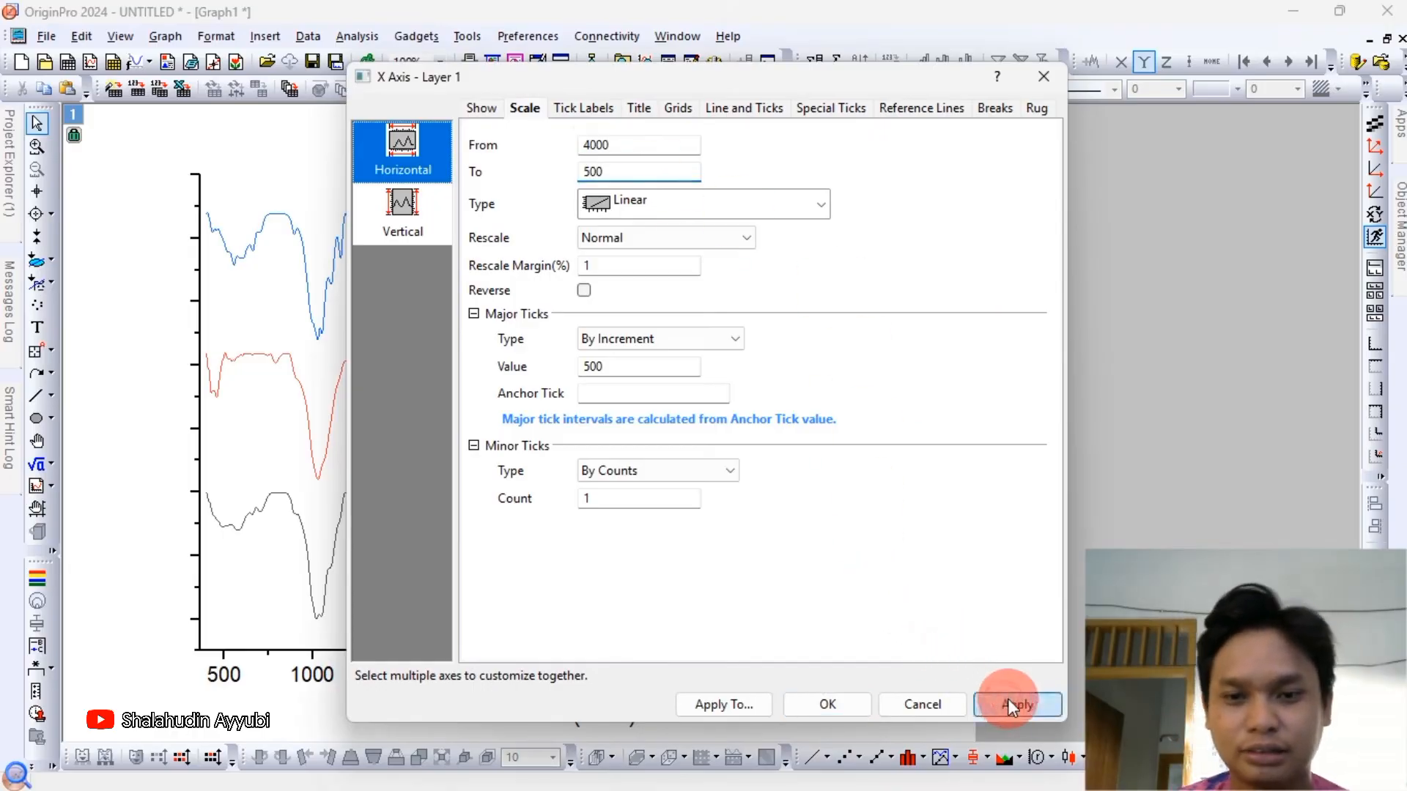
left_click_drag(848, 91, 983, 98)
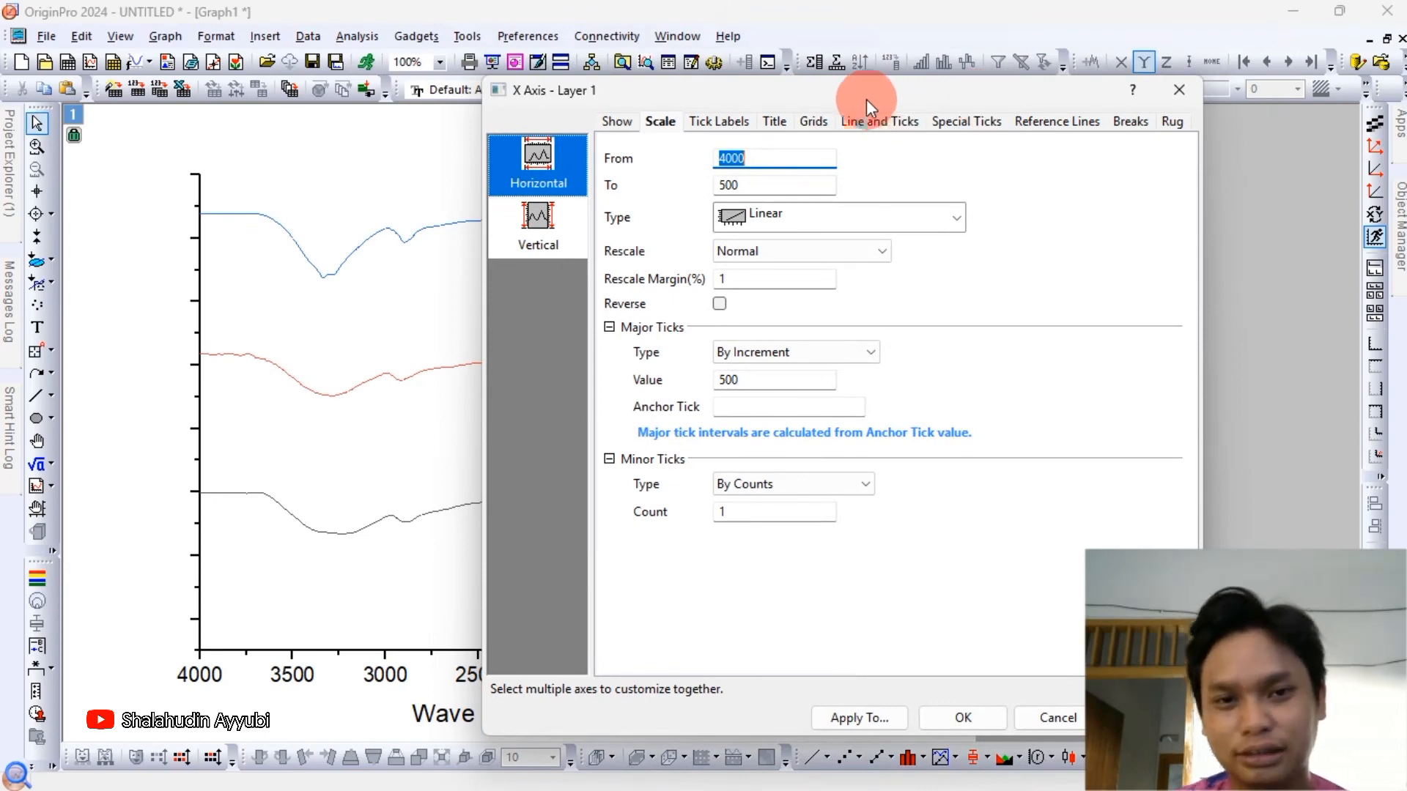
Set the left axis's major and minor tick styles to None and apply the change.
left_click(859, 125)
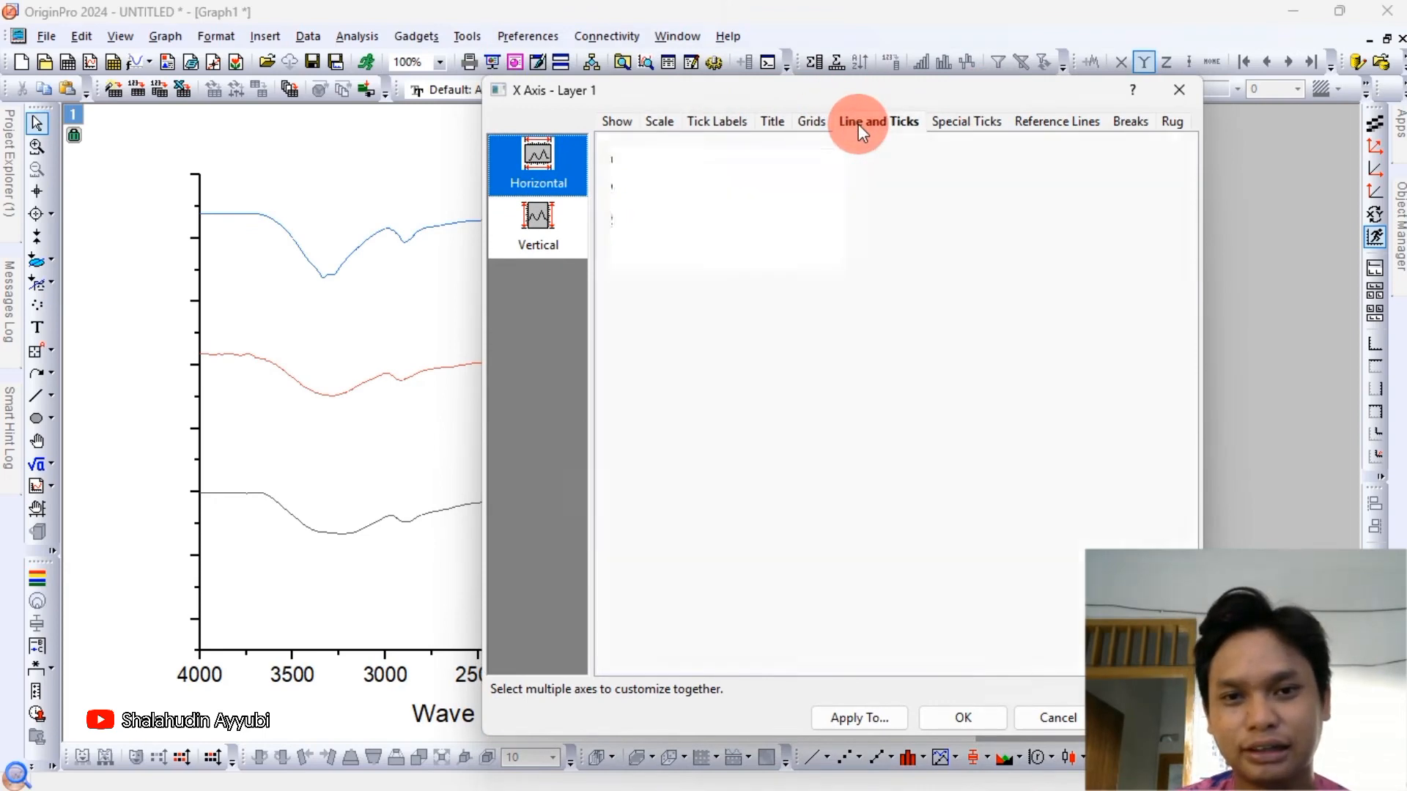
left_click(540, 282)
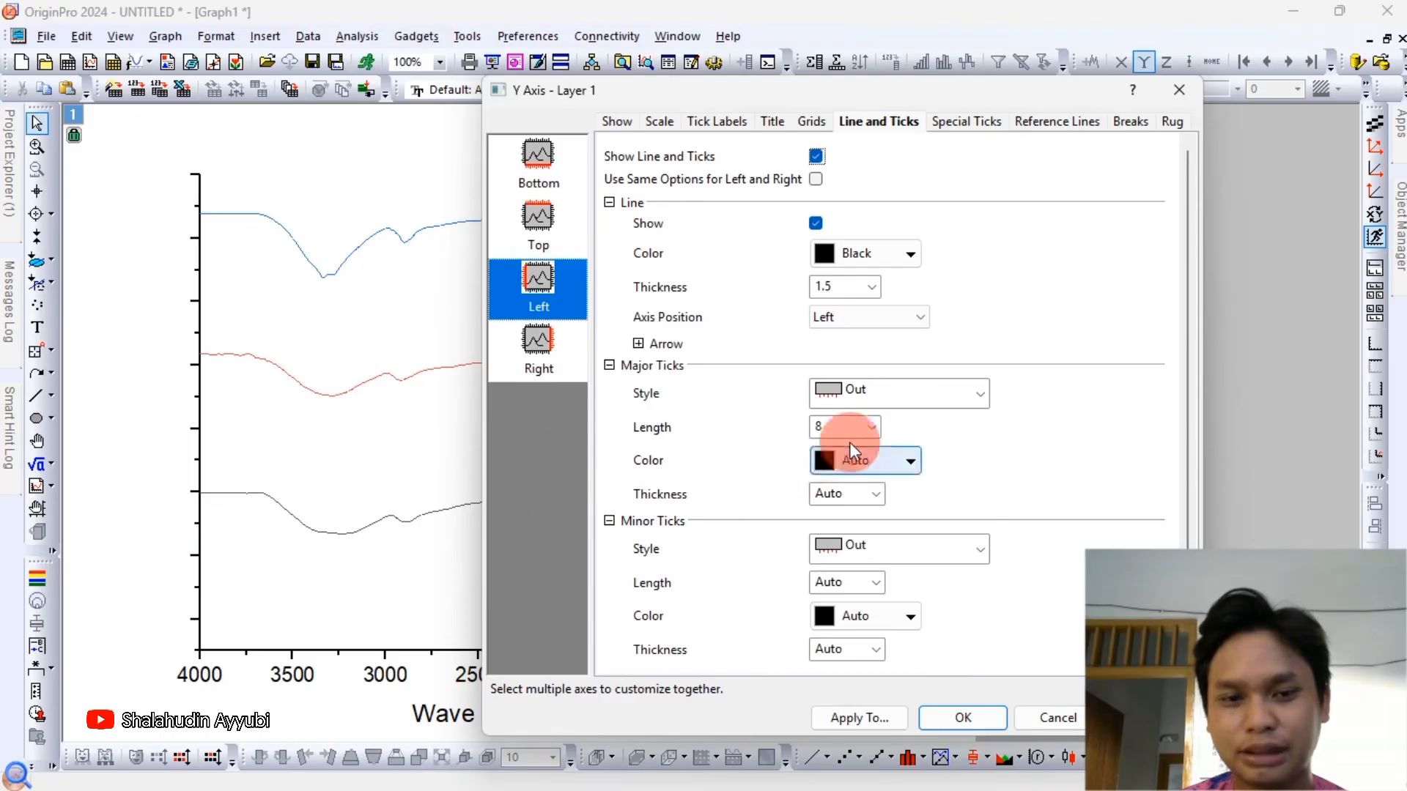
left_click(862, 394)
left_click(855, 503)
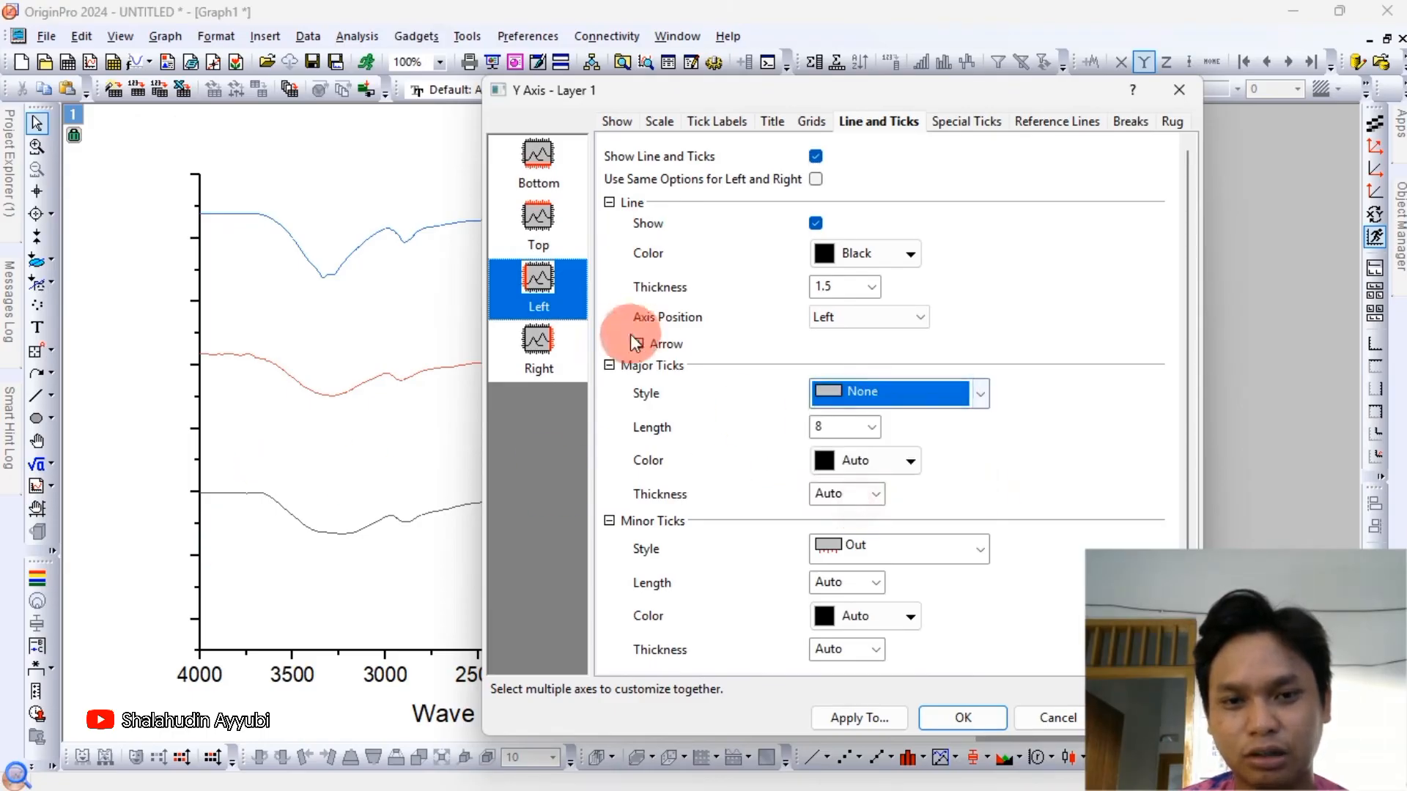
left_click(874, 548)
left_click(854, 628)
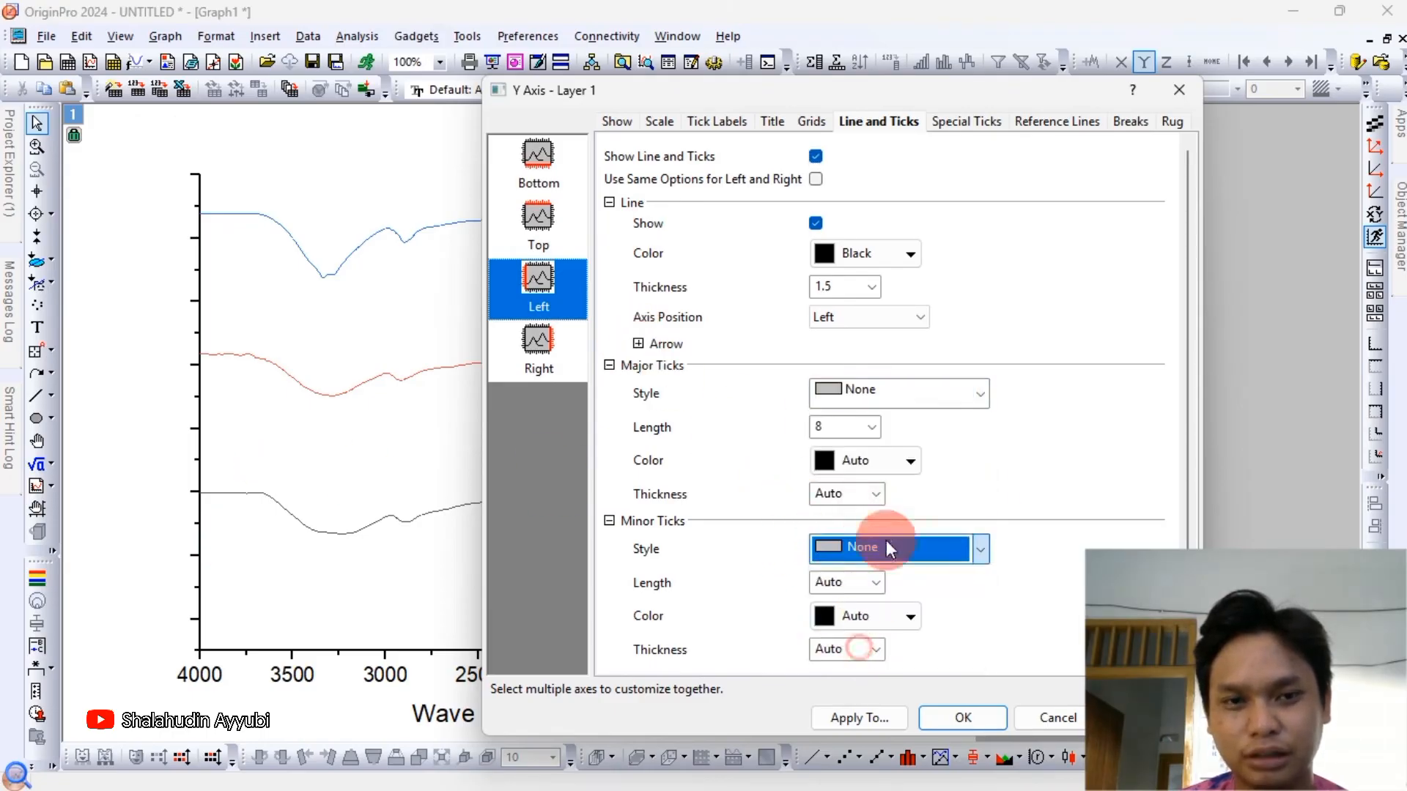
left_click_drag(813, 92, 955, 114)
left_click(926, 696)
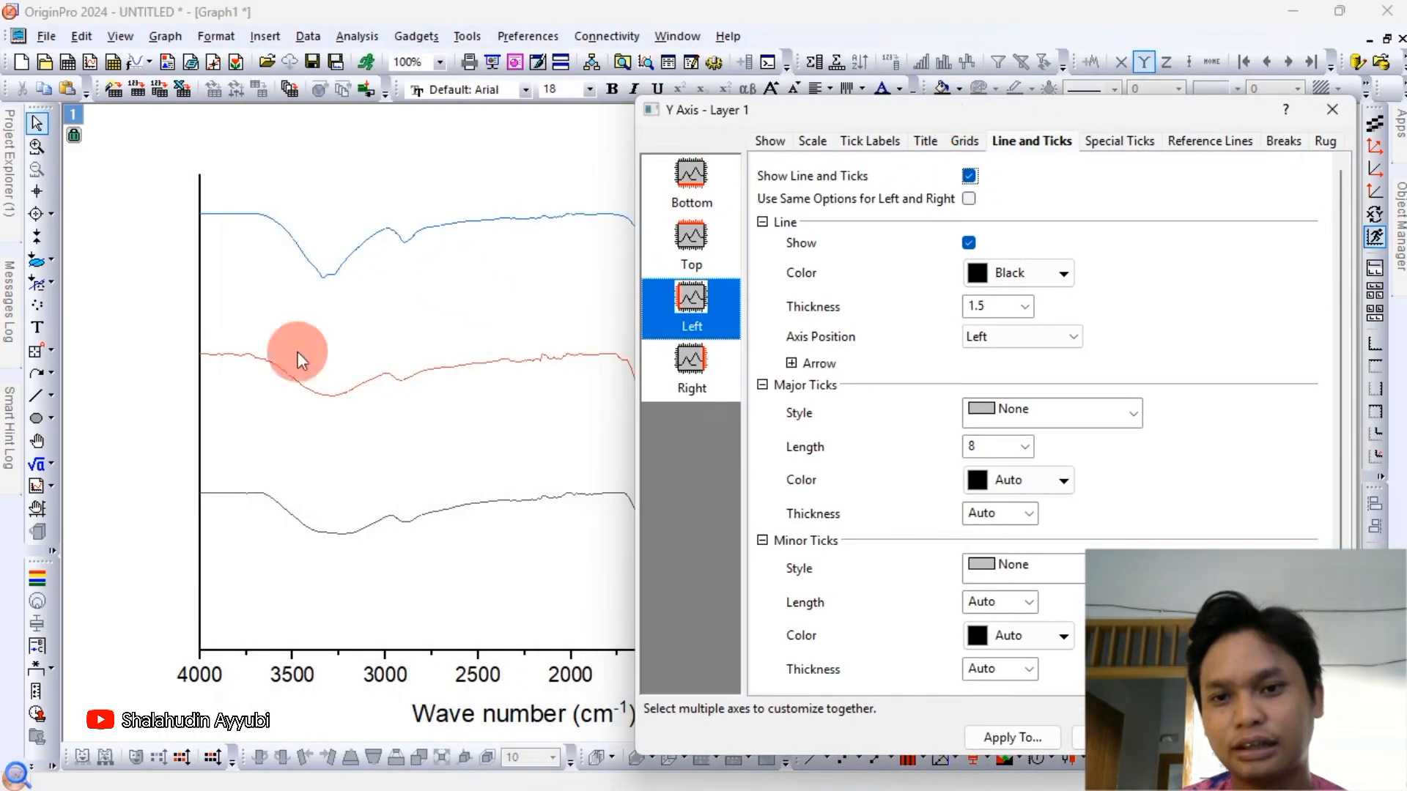
Show the top axis line with both major and minor tick styles set to None, and apply it.
left_click(696, 252)
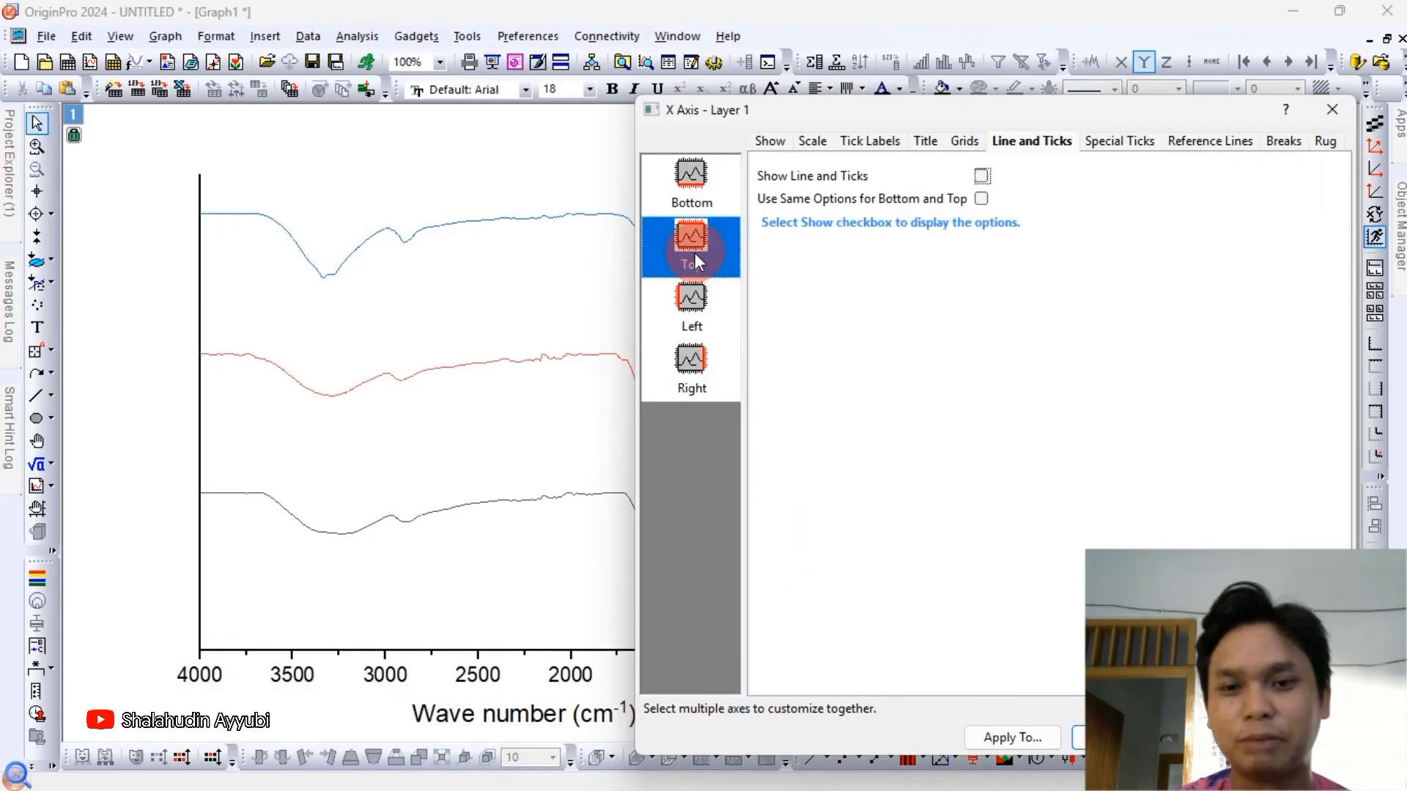
left_click(985, 175)
left_click_drag(1002, 121, 753, 94)
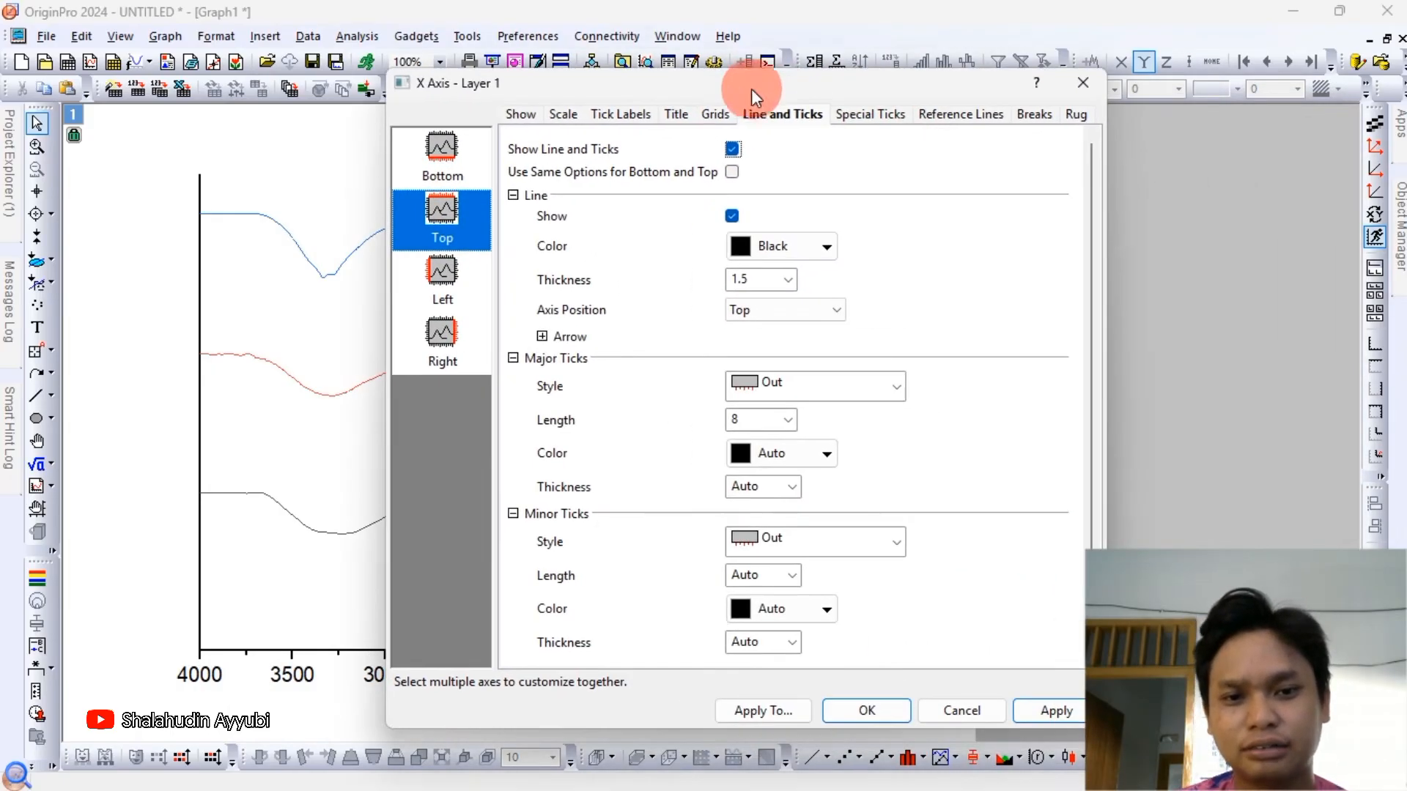
left_click(770, 540)
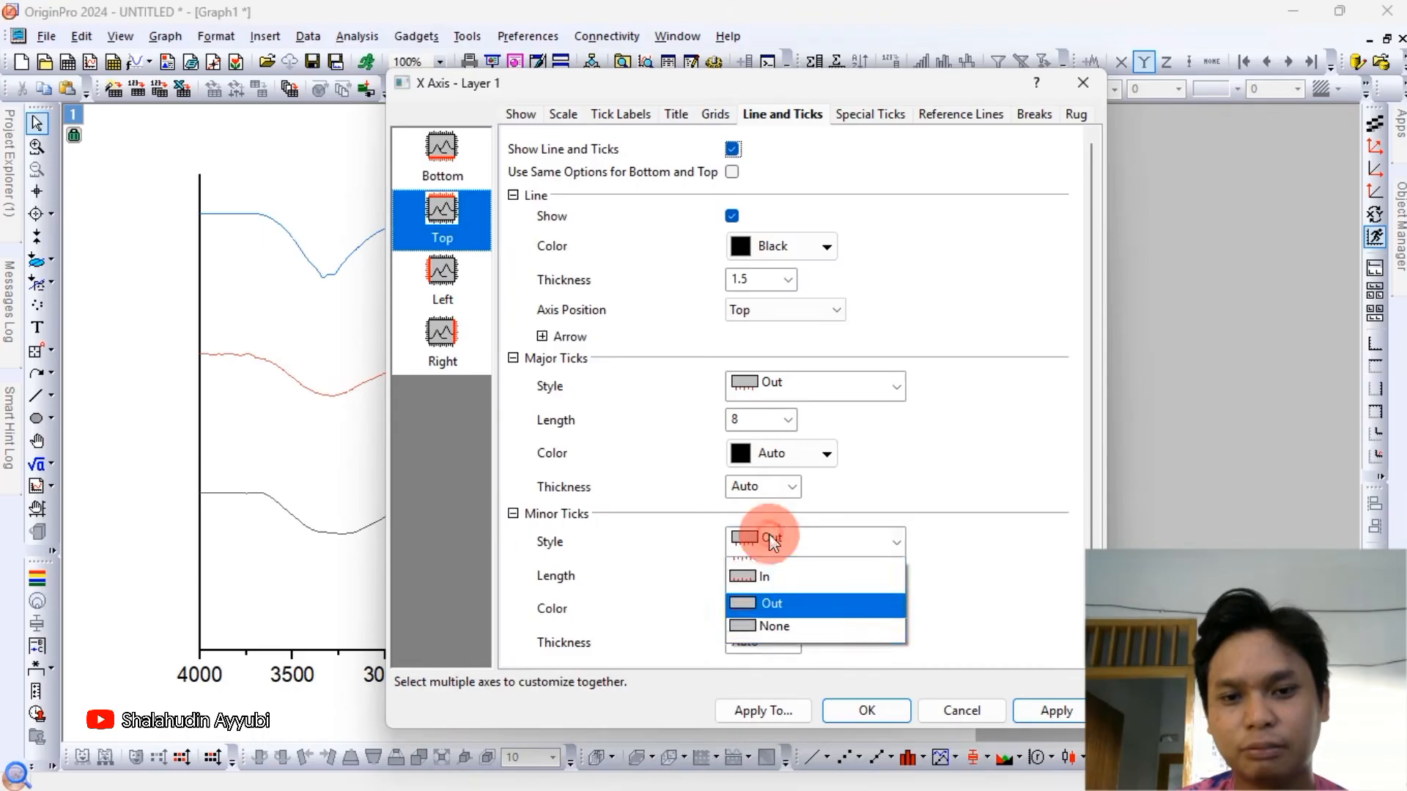
left_click(763, 636)
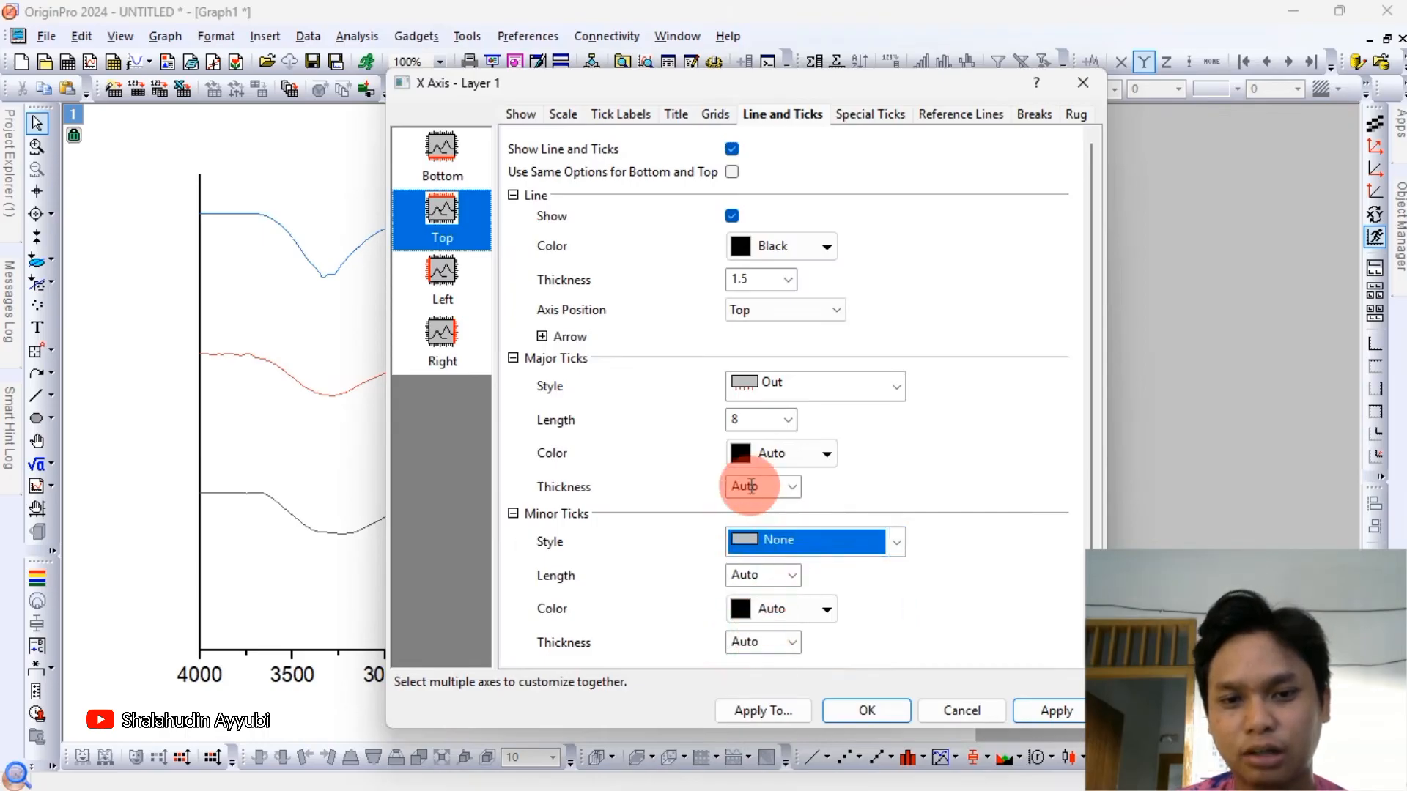
left_click(781, 390)
left_click(782, 492)
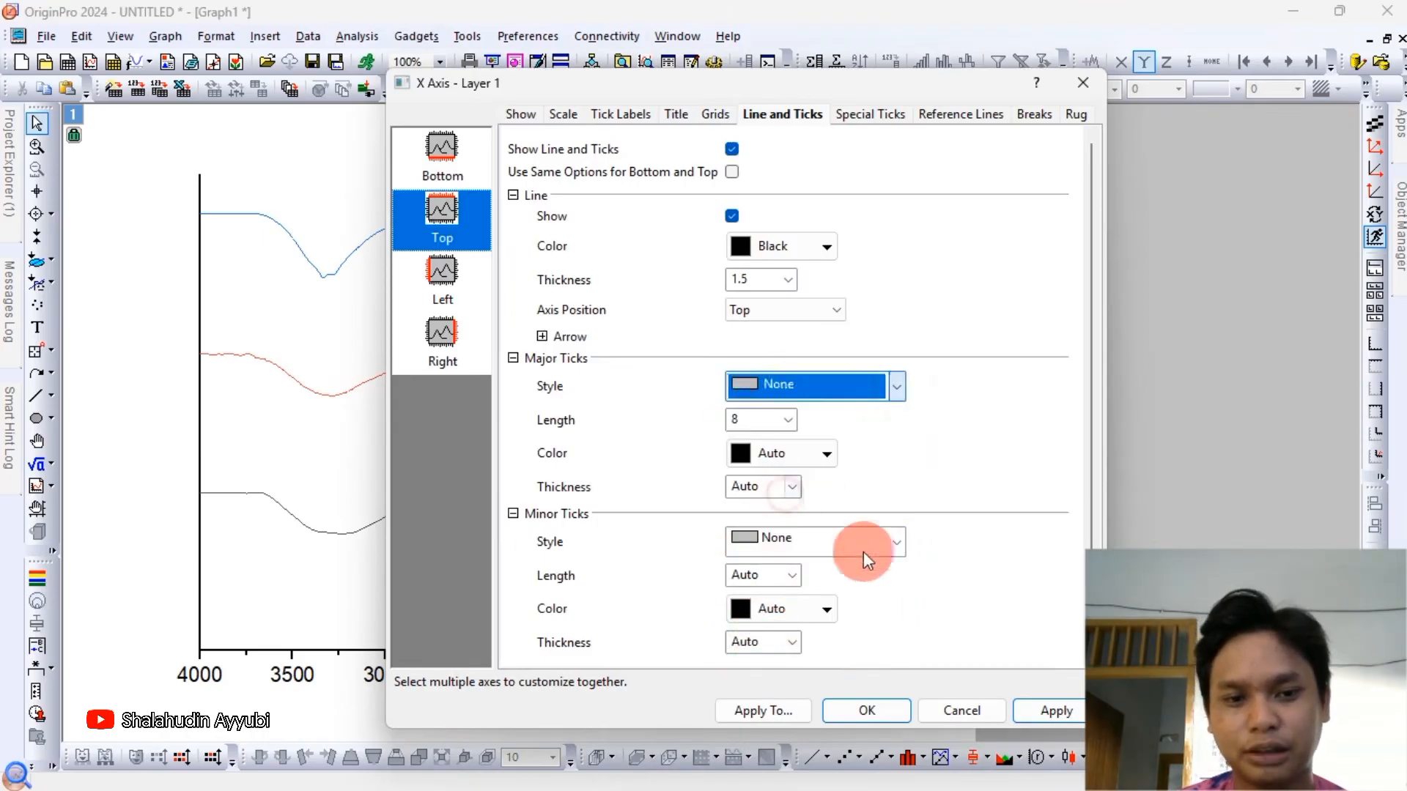
left_click(1036, 710)
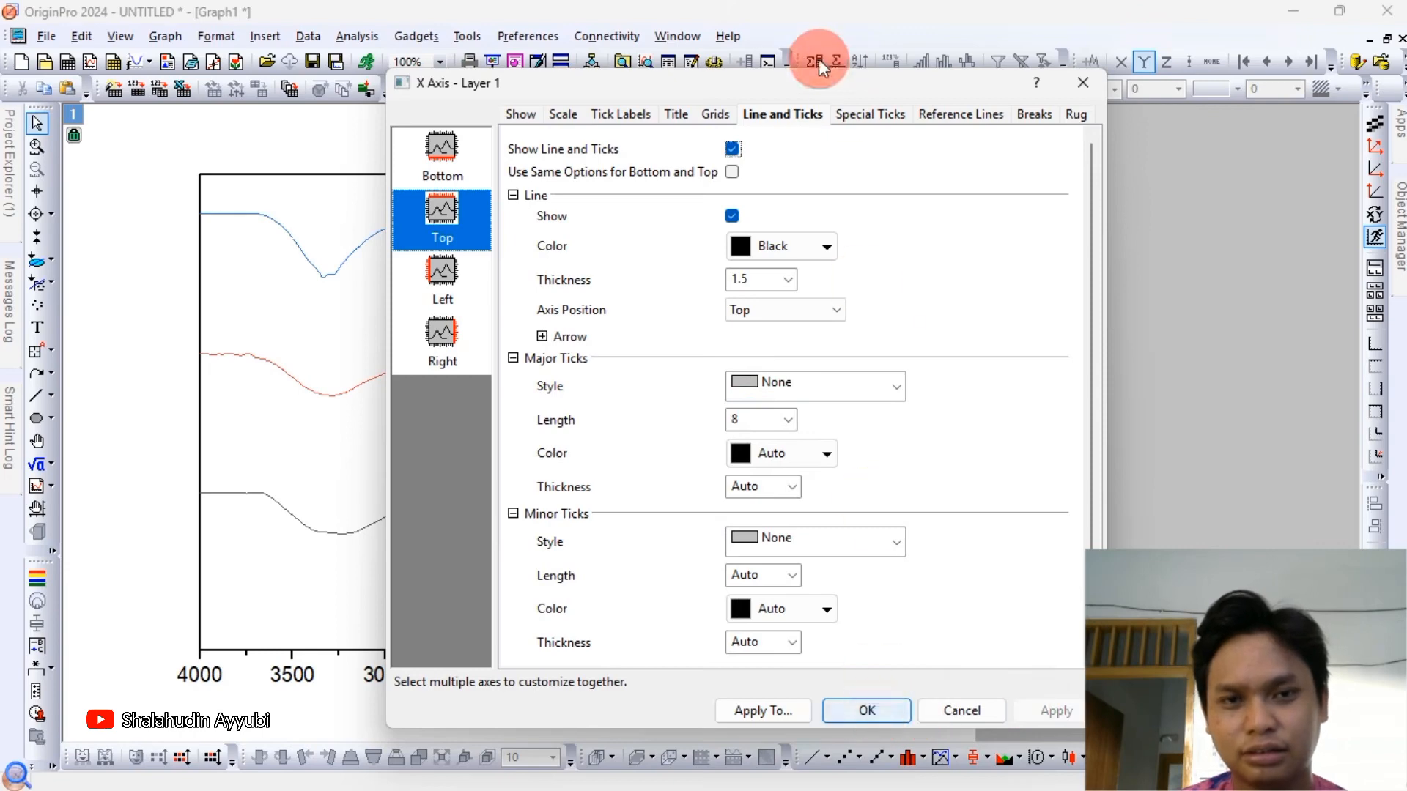
left_click_drag(772, 81, 934, 99)
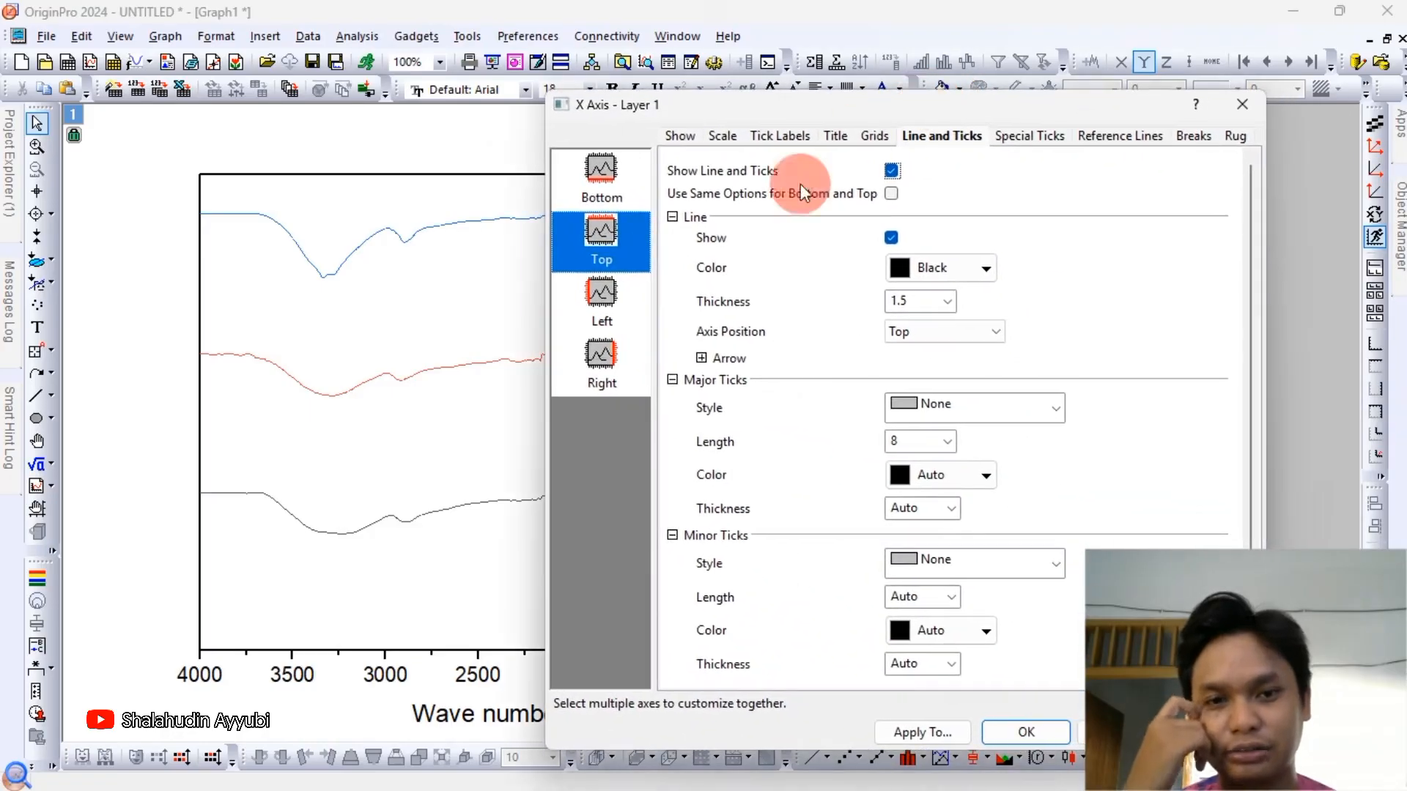
Show the right axis line with major and minor tick styles None and confirm the axis settings.
left_click(615, 353)
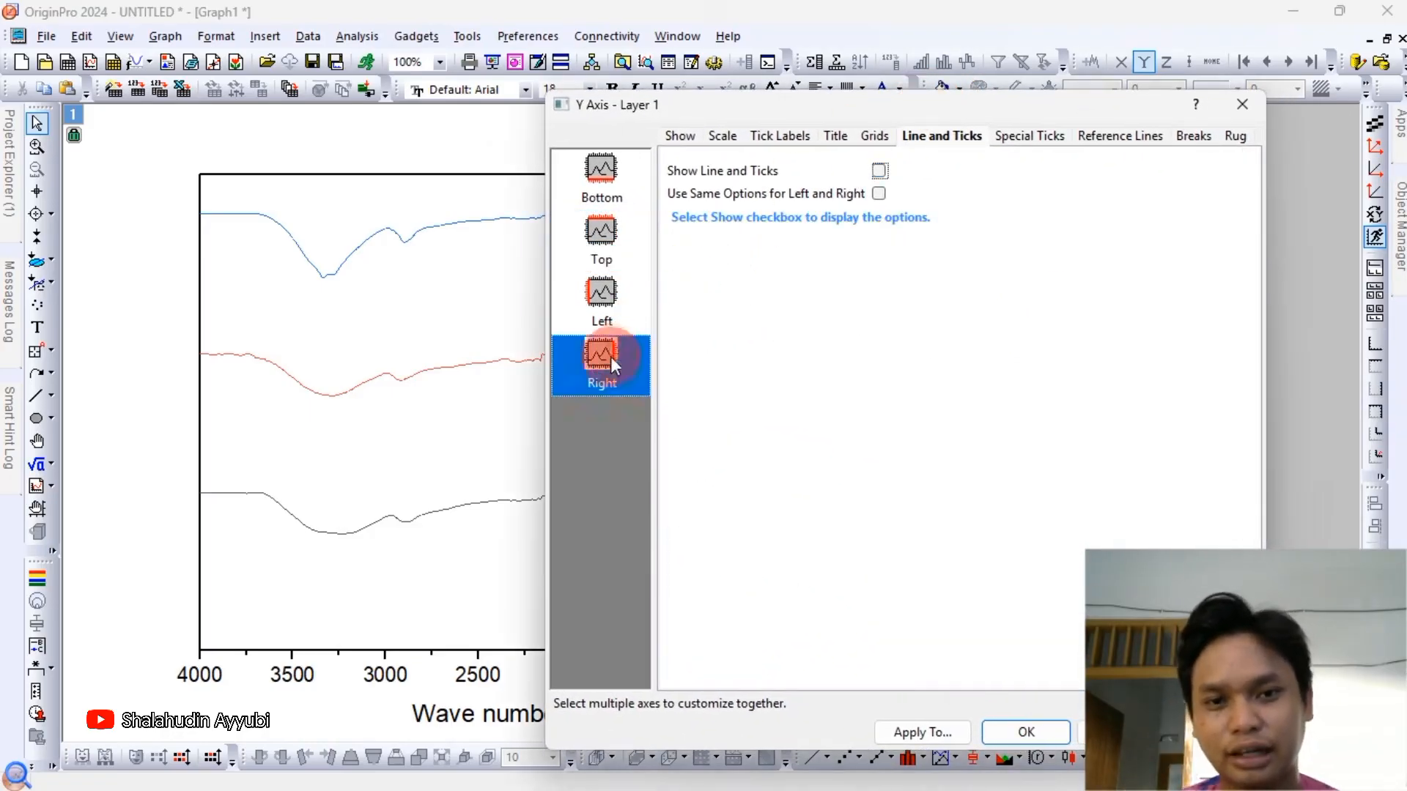
left_click(879, 171)
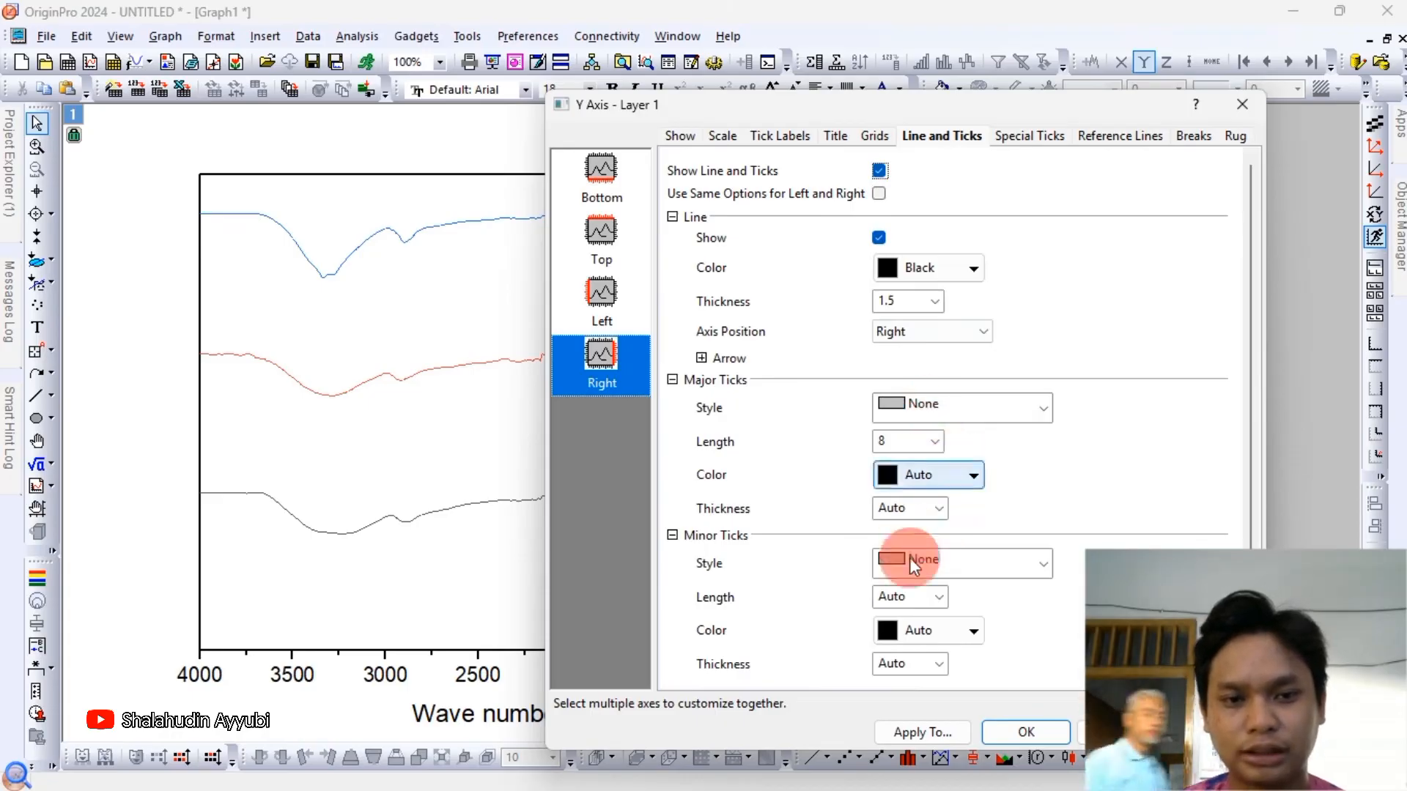
left_click(1005, 732)
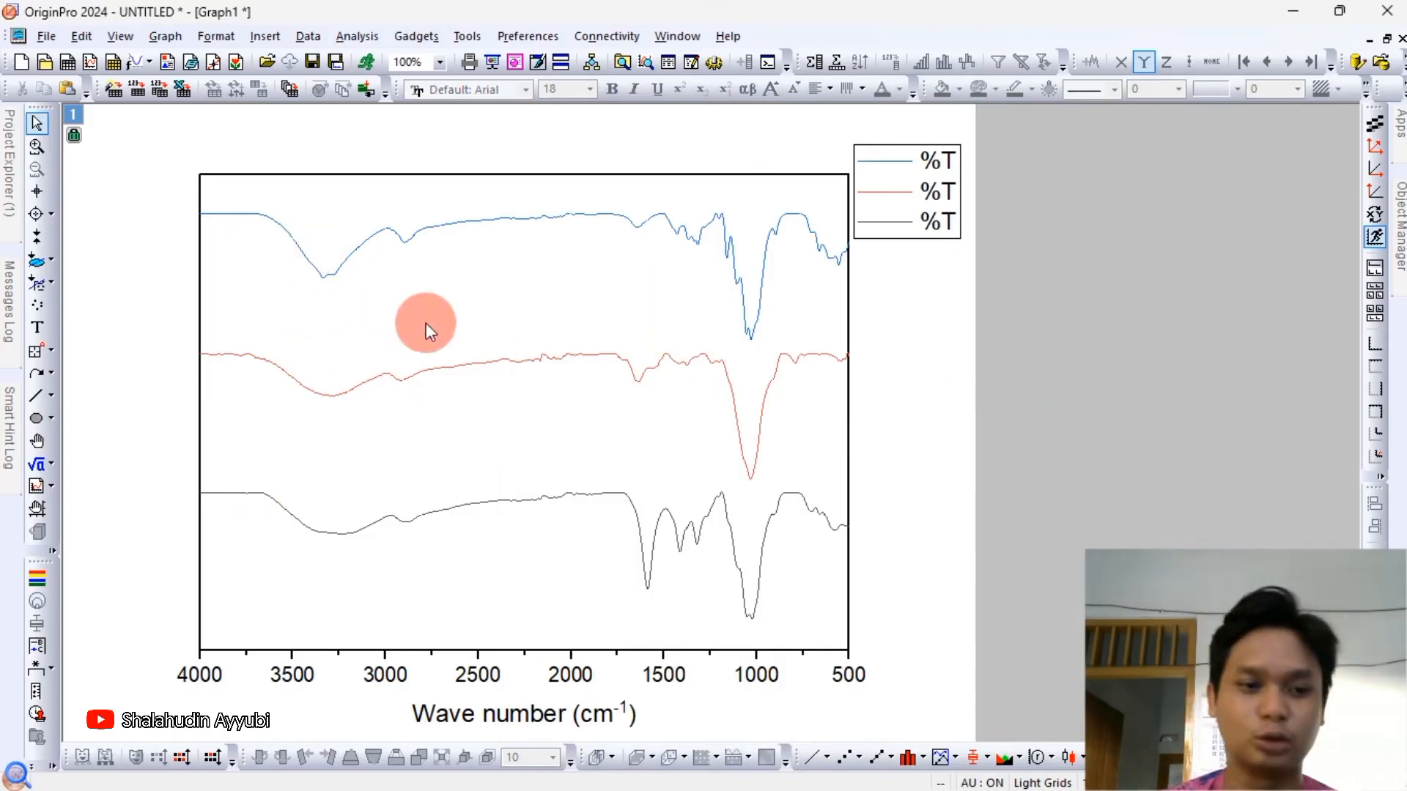
Delete the %T legend from the graph.
left_click(880, 164)
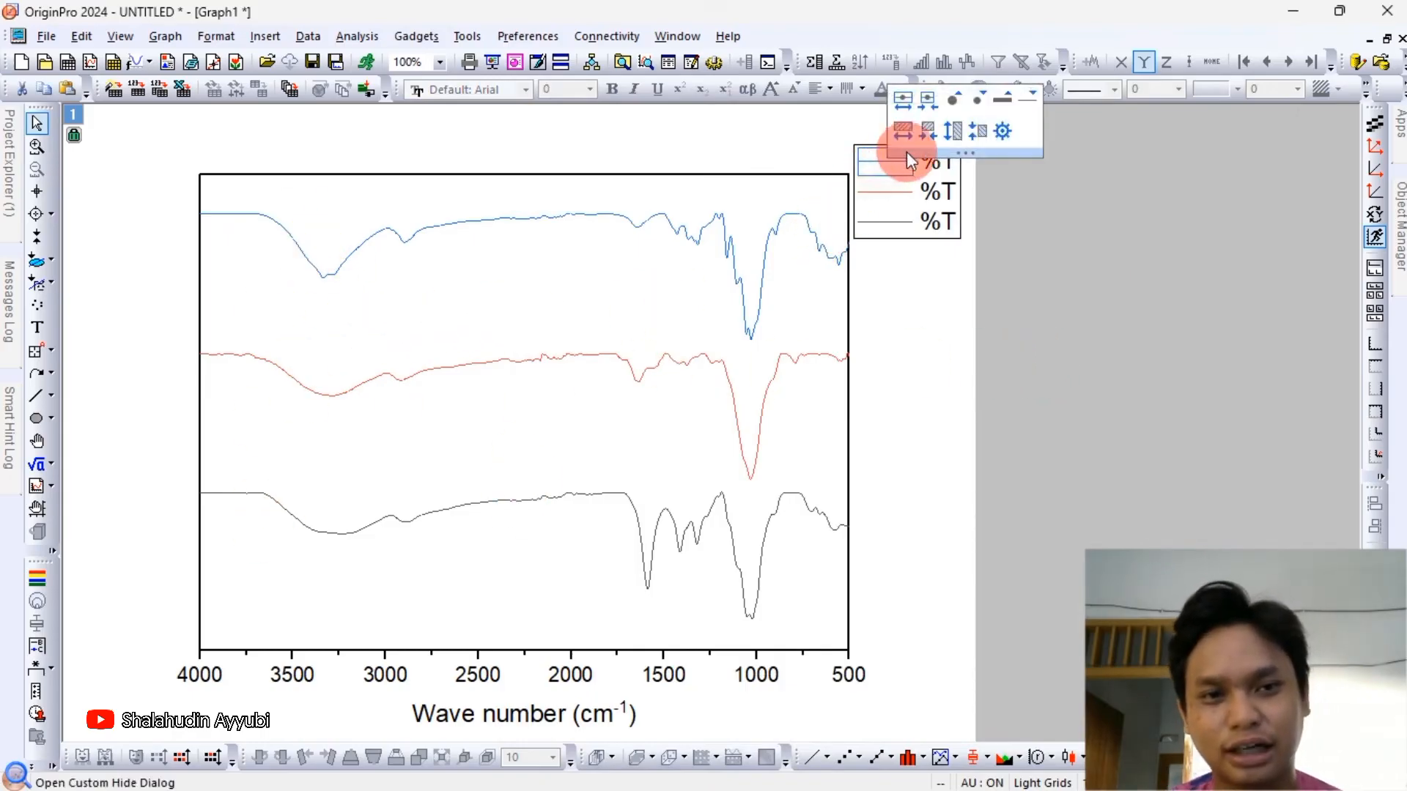
left_click(934, 152)
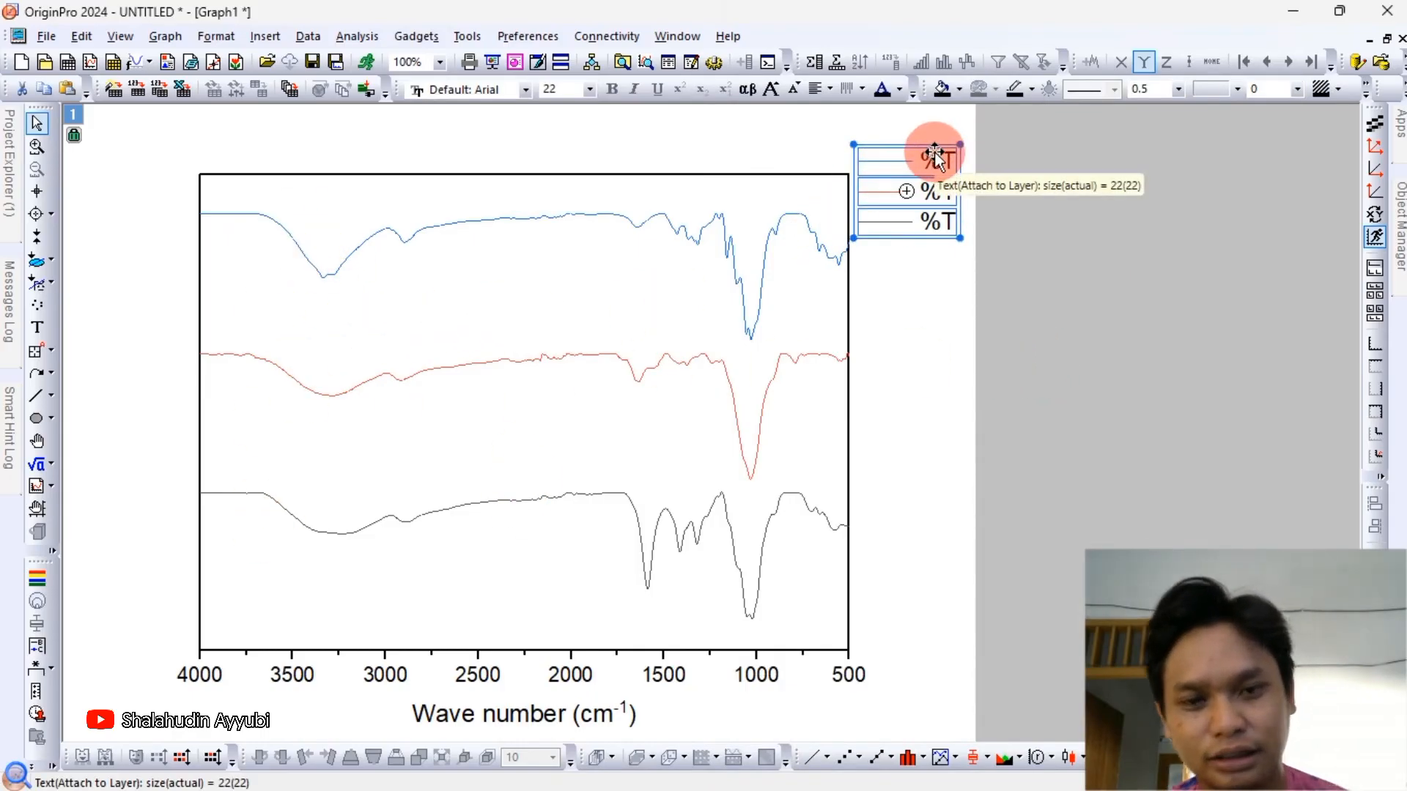
key("Delete")
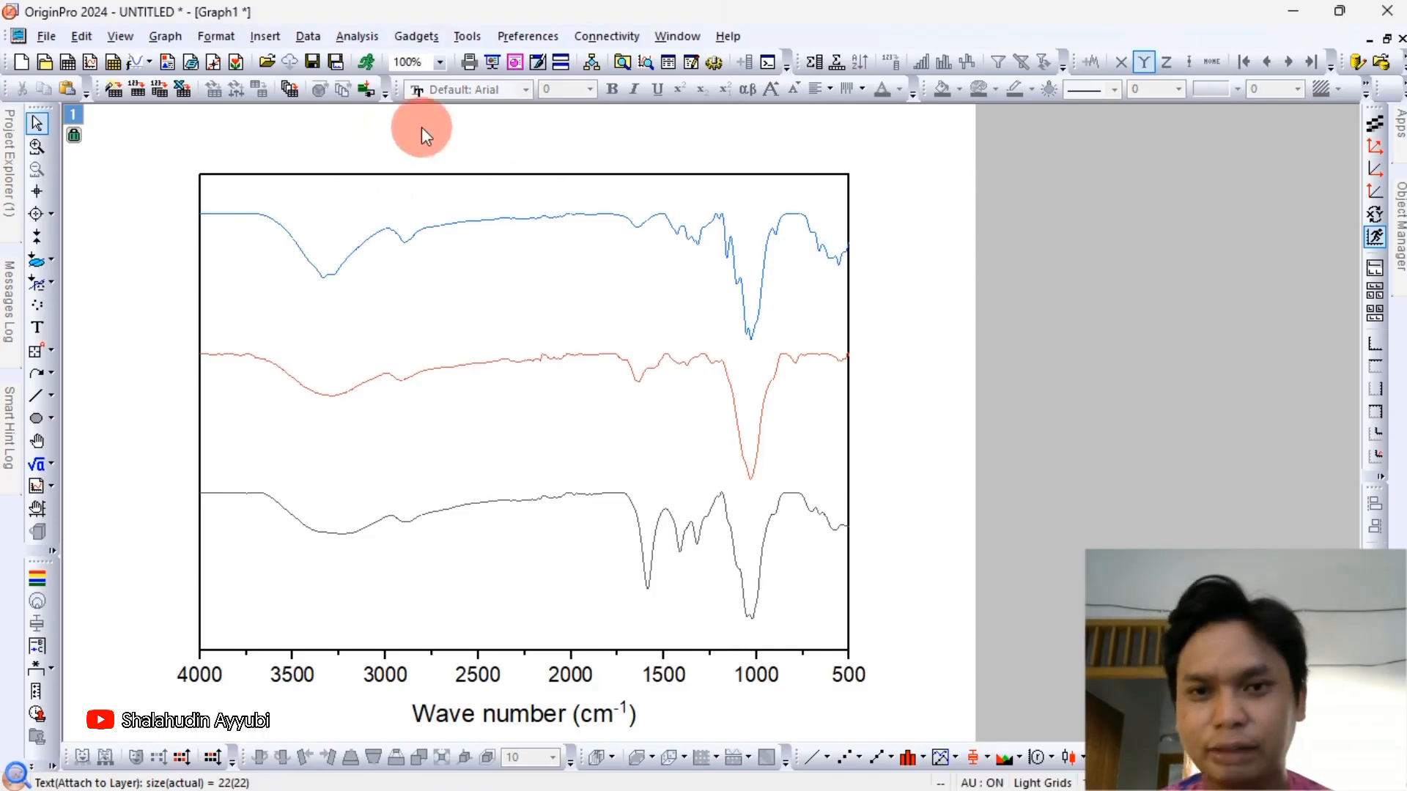
Add the text label "alpha" just above the black bottom spectrum, near 2500 on the X axis.
left_click(41, 323)
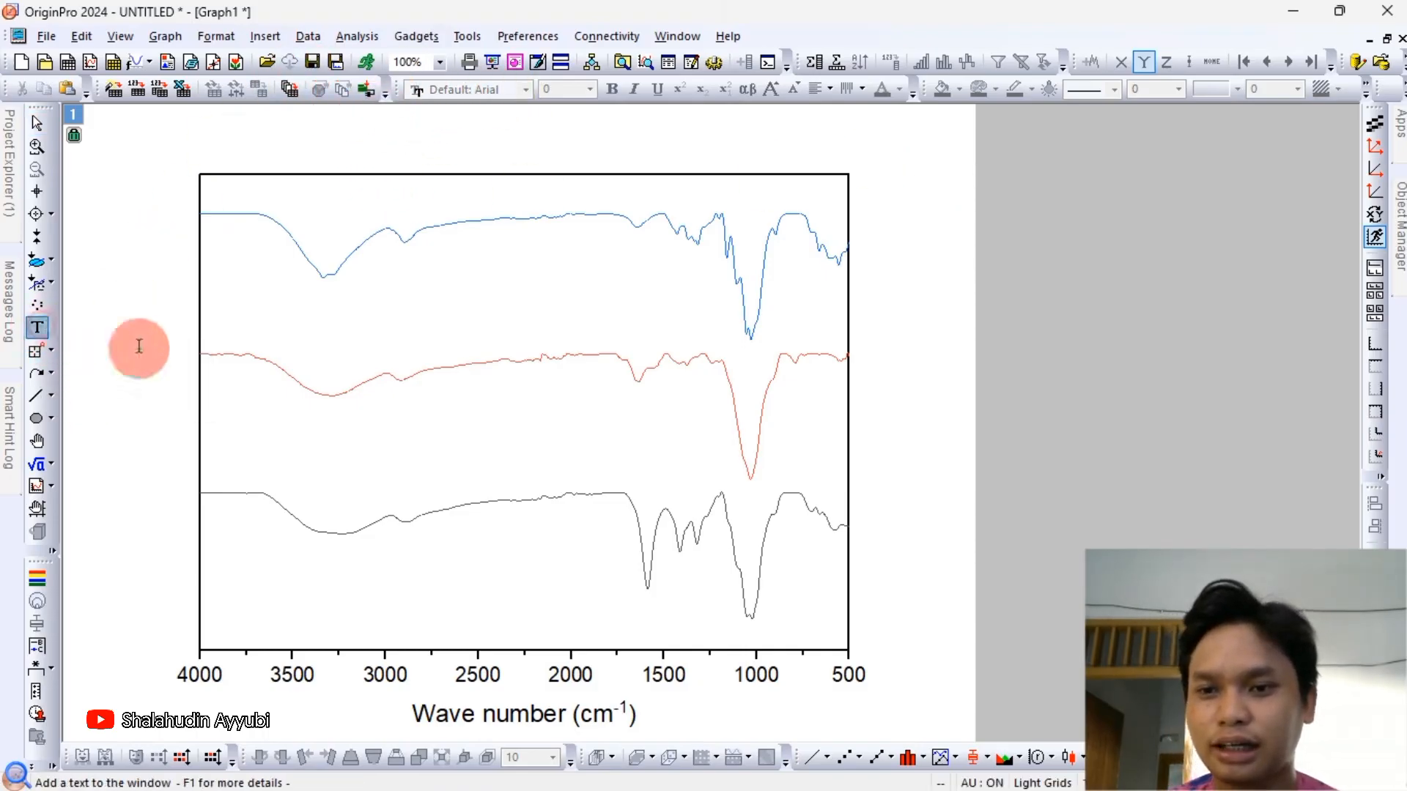
left_click(468, 482)
type("al")
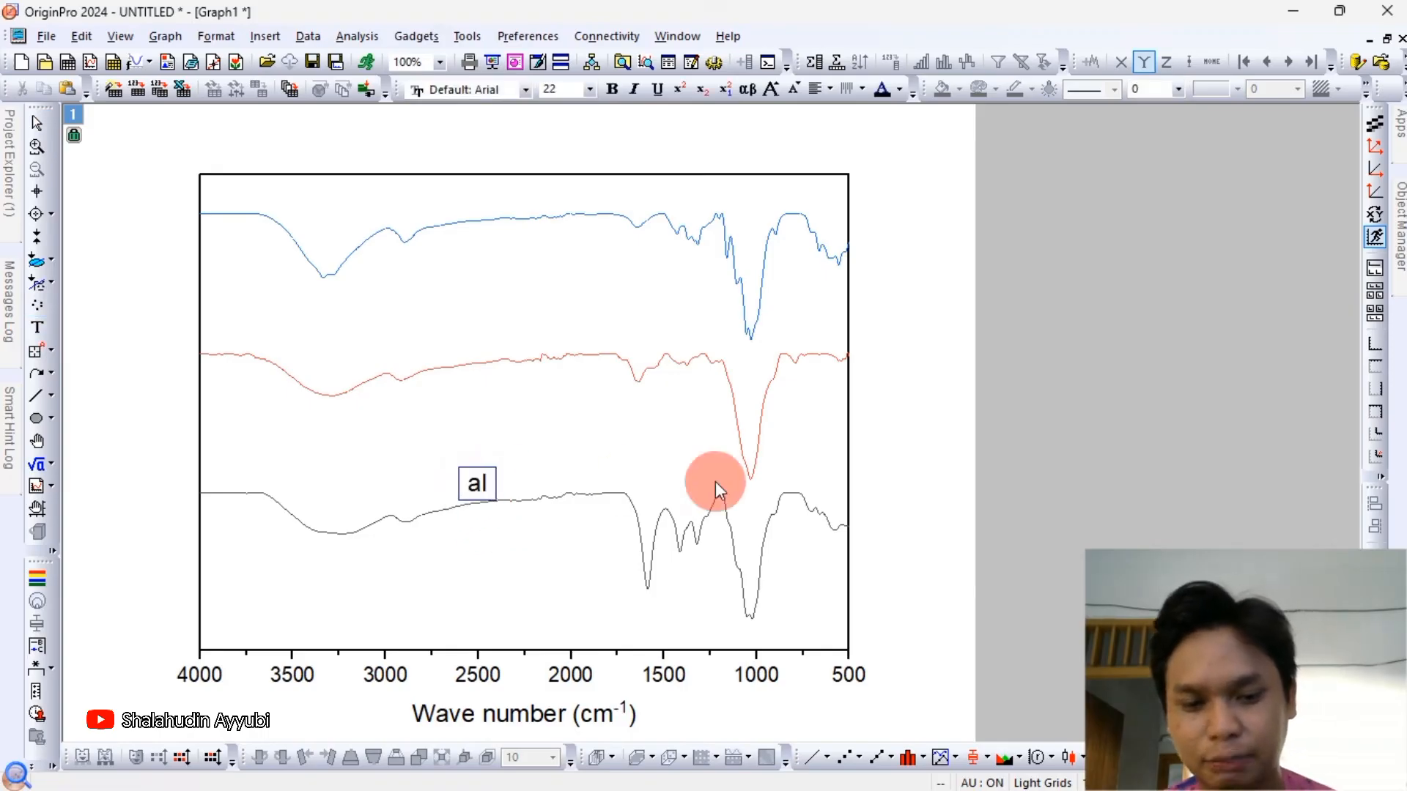
type("pha")
left_click(648, 431)
left_click(497, 484)
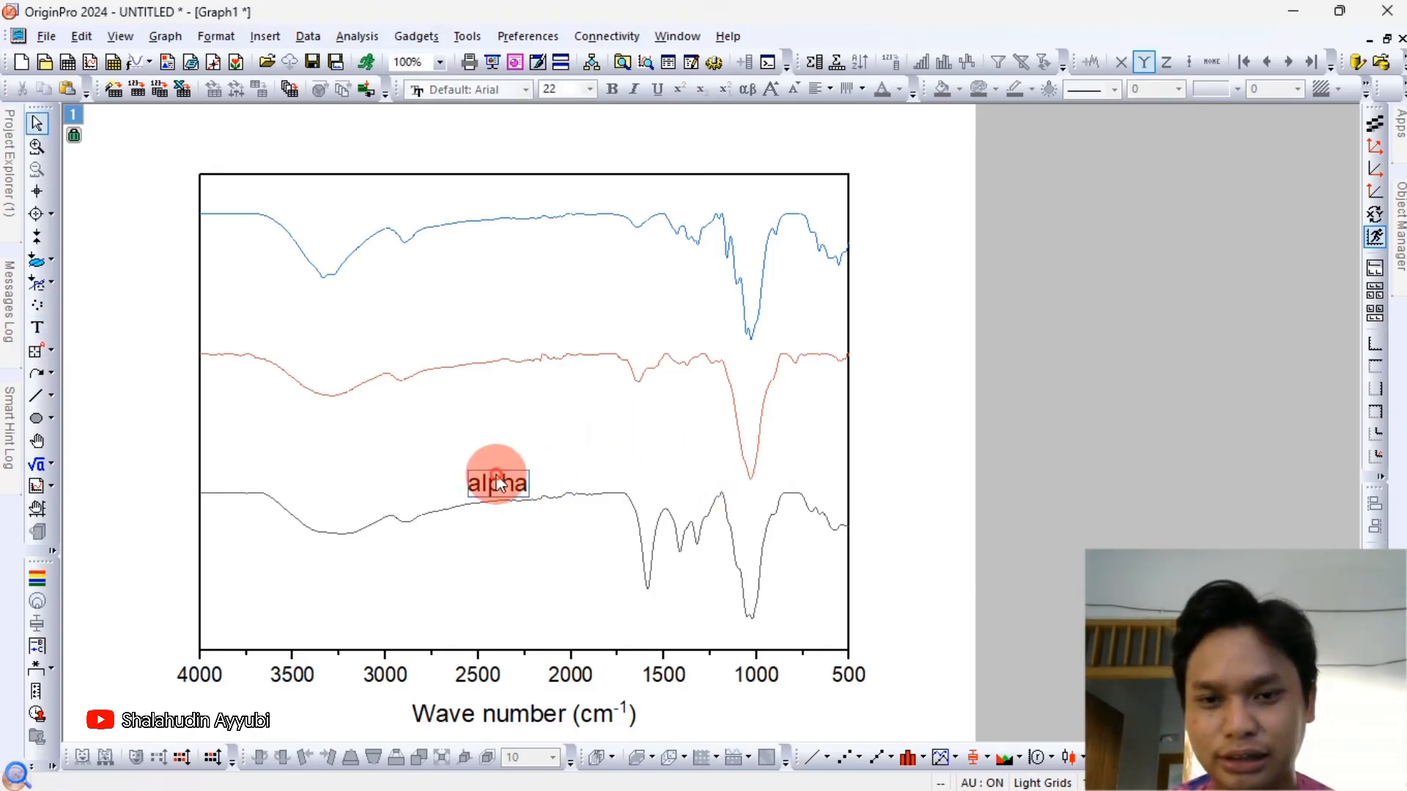
Set the font size of the "alpha" label to 20.
left_click(504, 470)
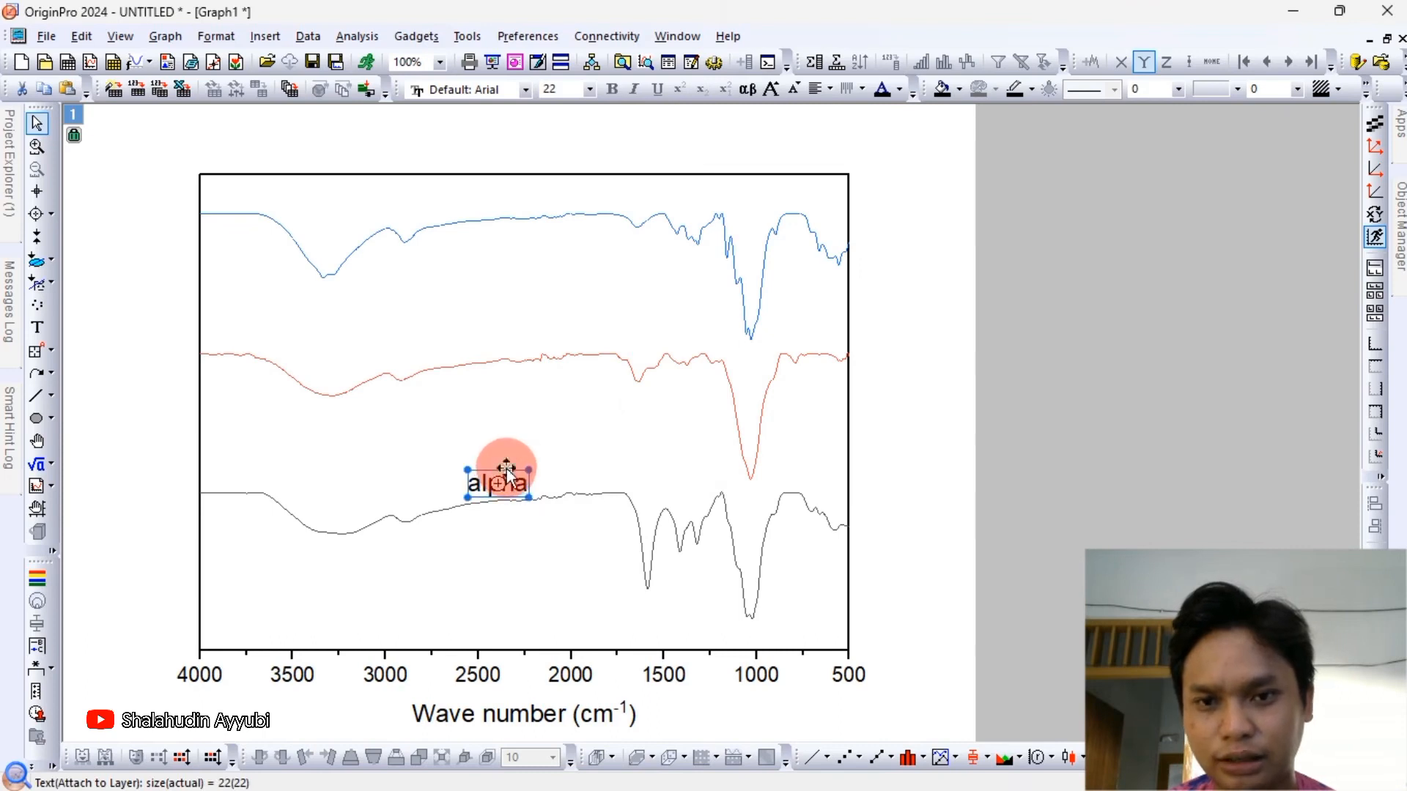
left_click(590, 90)
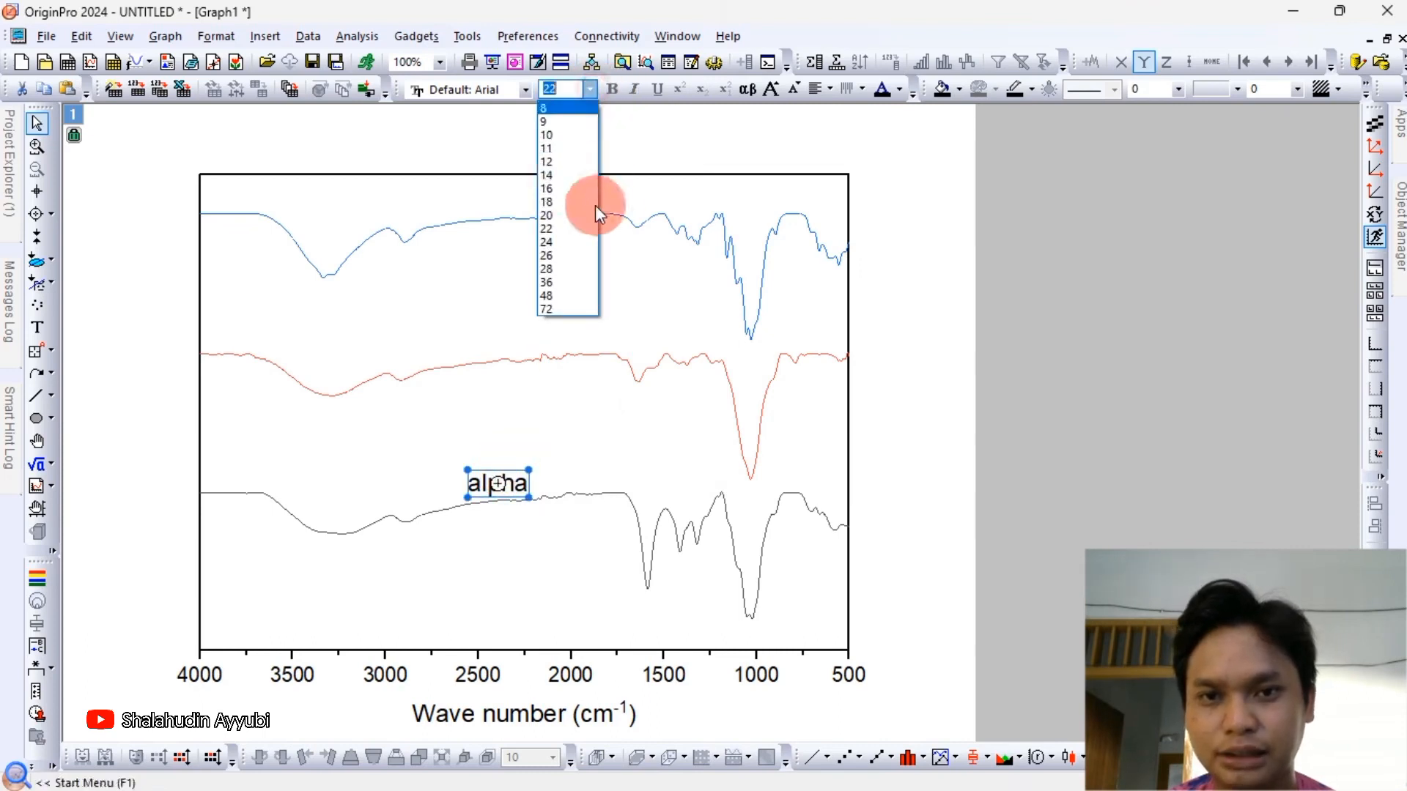
left_click(556, 214)
Duplicate the "alpha" label and place the copy just above the red middle spectrum, near 2400 on the X axis.
left_click(506, 473)
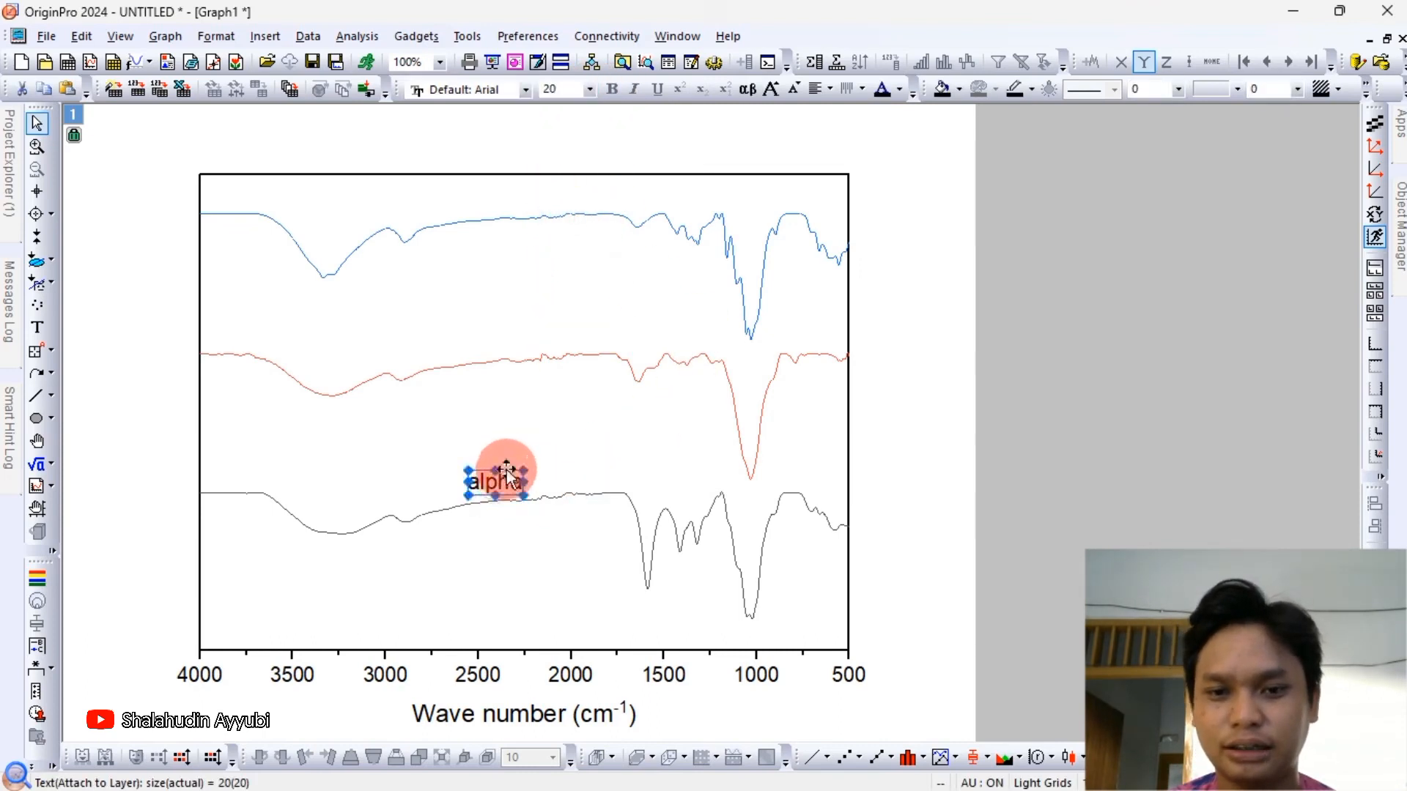
left_click_drag(506, 469, 488, 331)
left_click(540, 452)
left_click(500, 469)
key("ctrl+c")
key("ctrl+v")
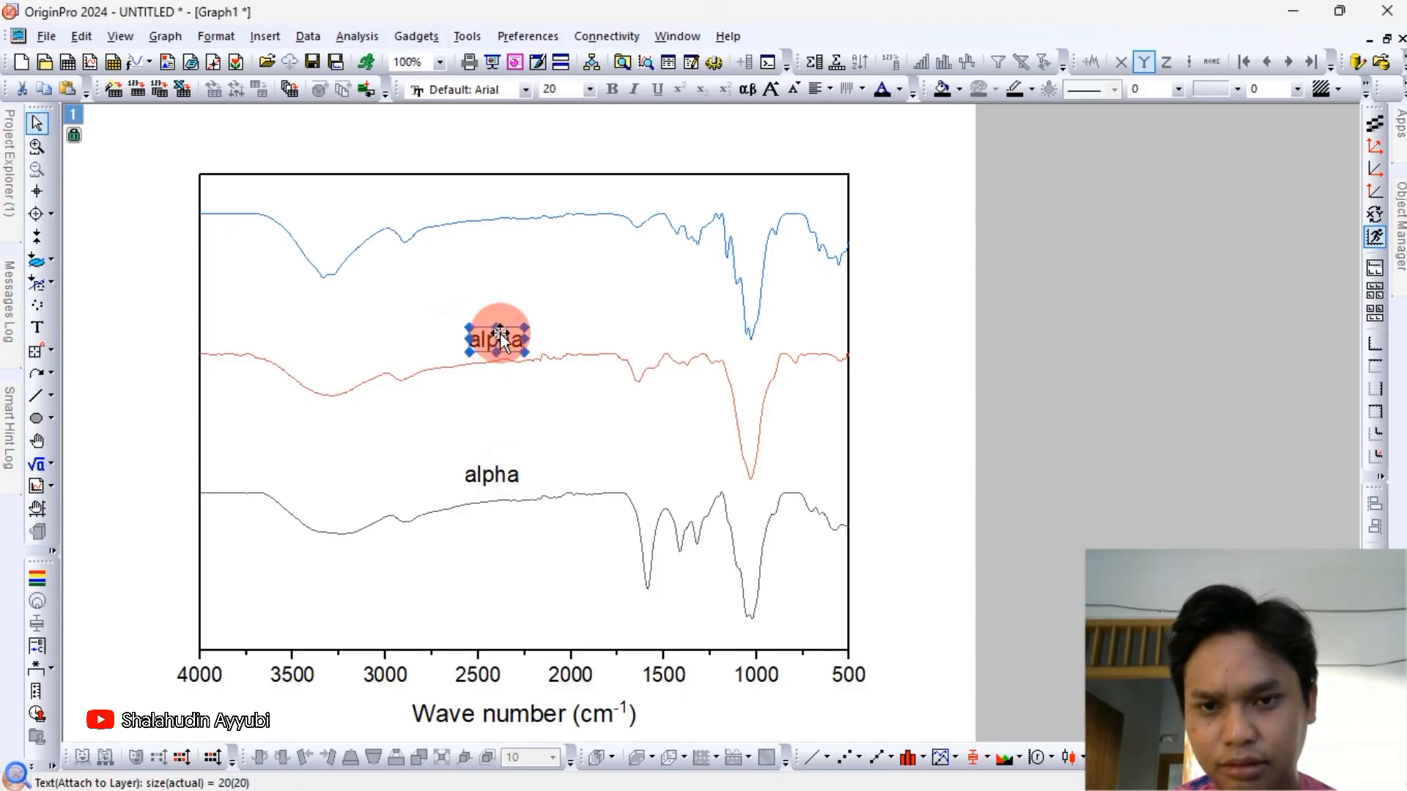
Change the text of the label above the red middle spectrum to "beta".
double_click(501, 337)
double_click(512, 334)
type("be")
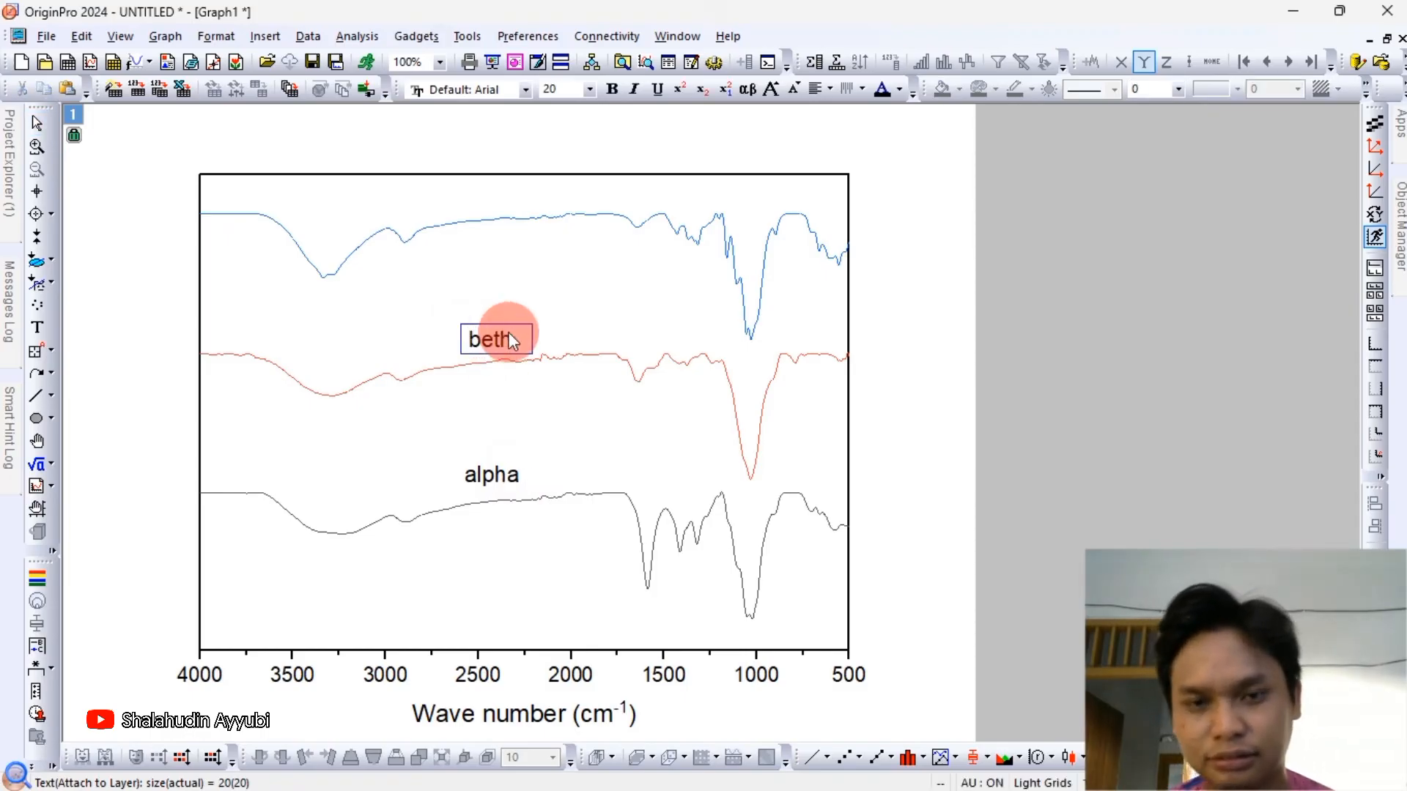
type("ta")
left_click(559, 301)
Place a copy of the "beta" label just above the blue top spectrum and change its text to "gamma".
left_click(505, 339)
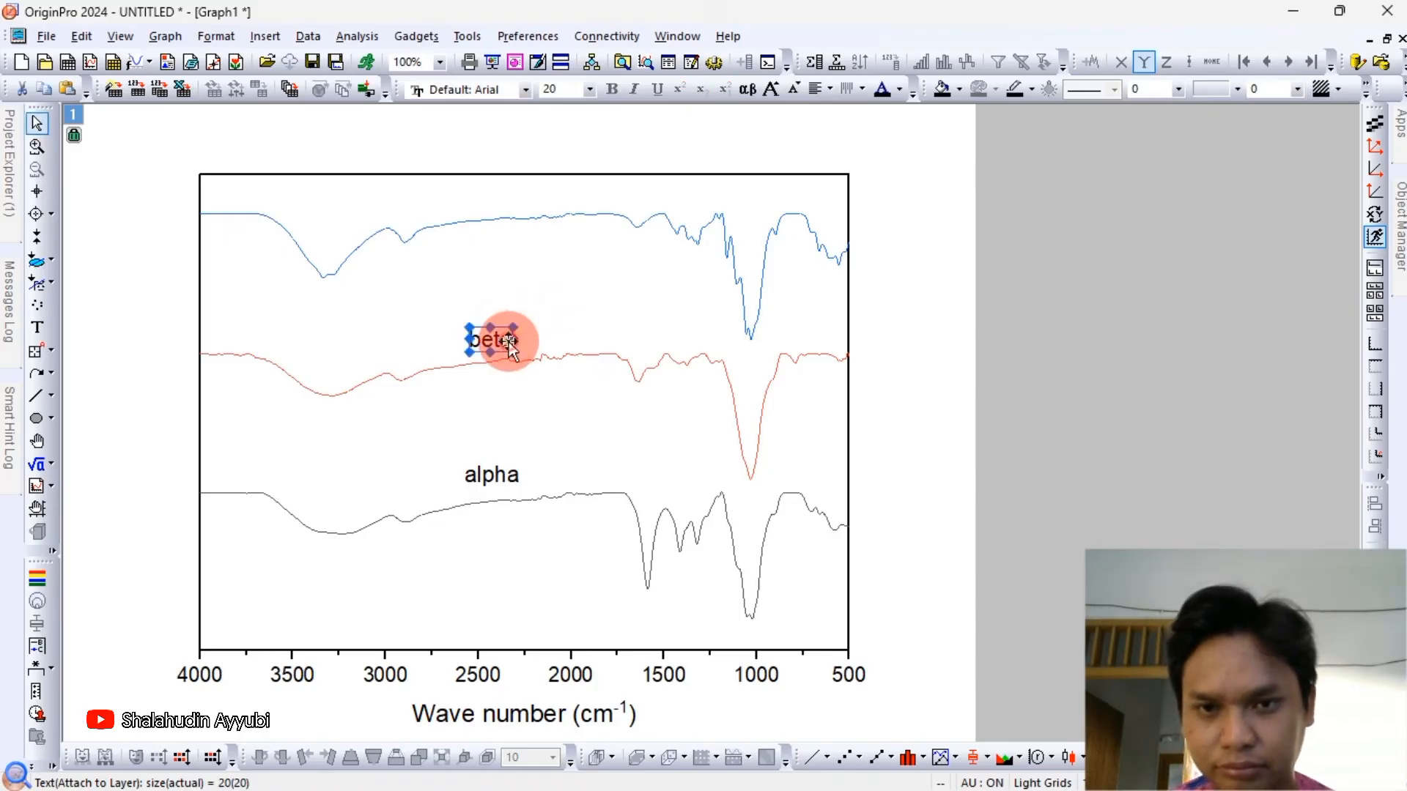
left_click_drag(509, 345, 494, 192)
double_click(494, 196)
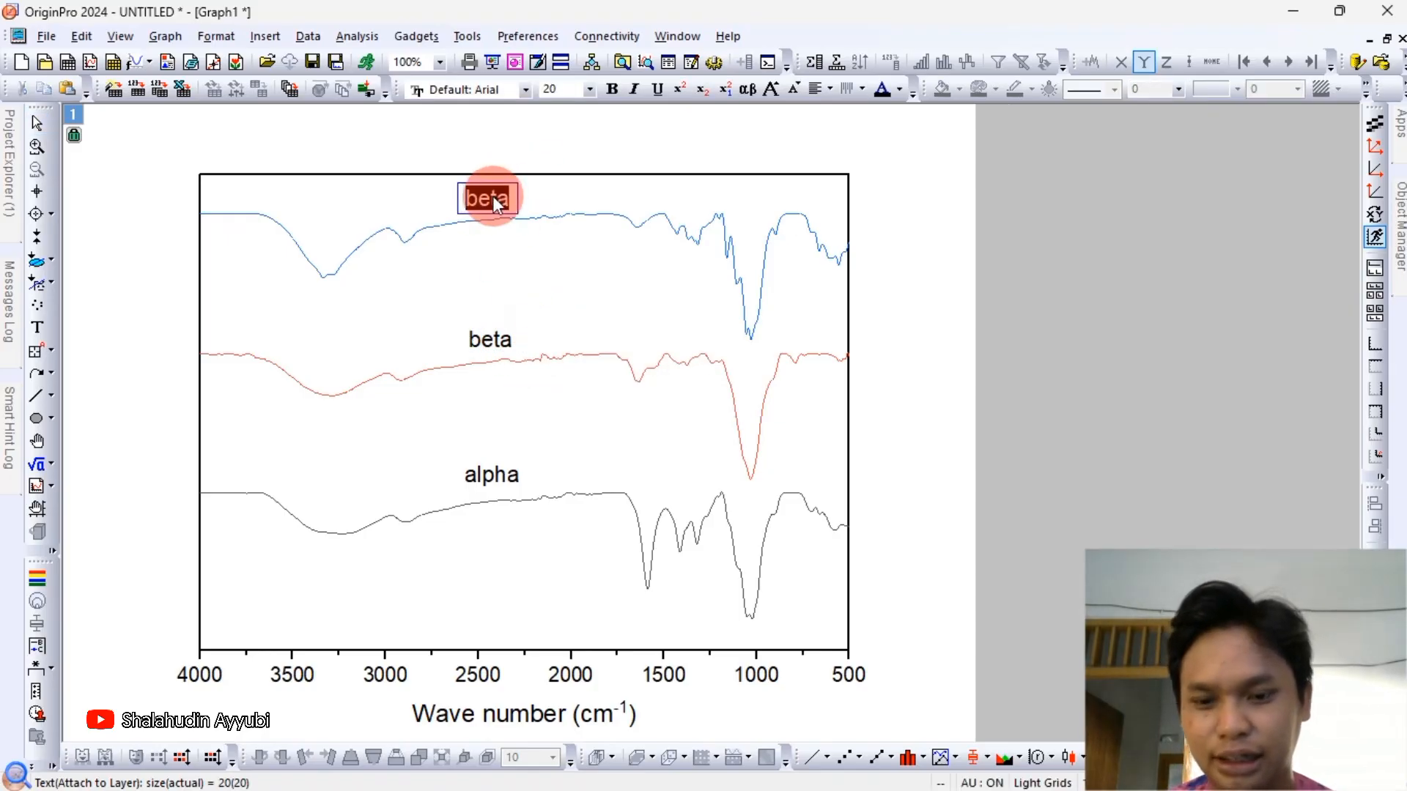
type("gamma")
left_click(610, 270)
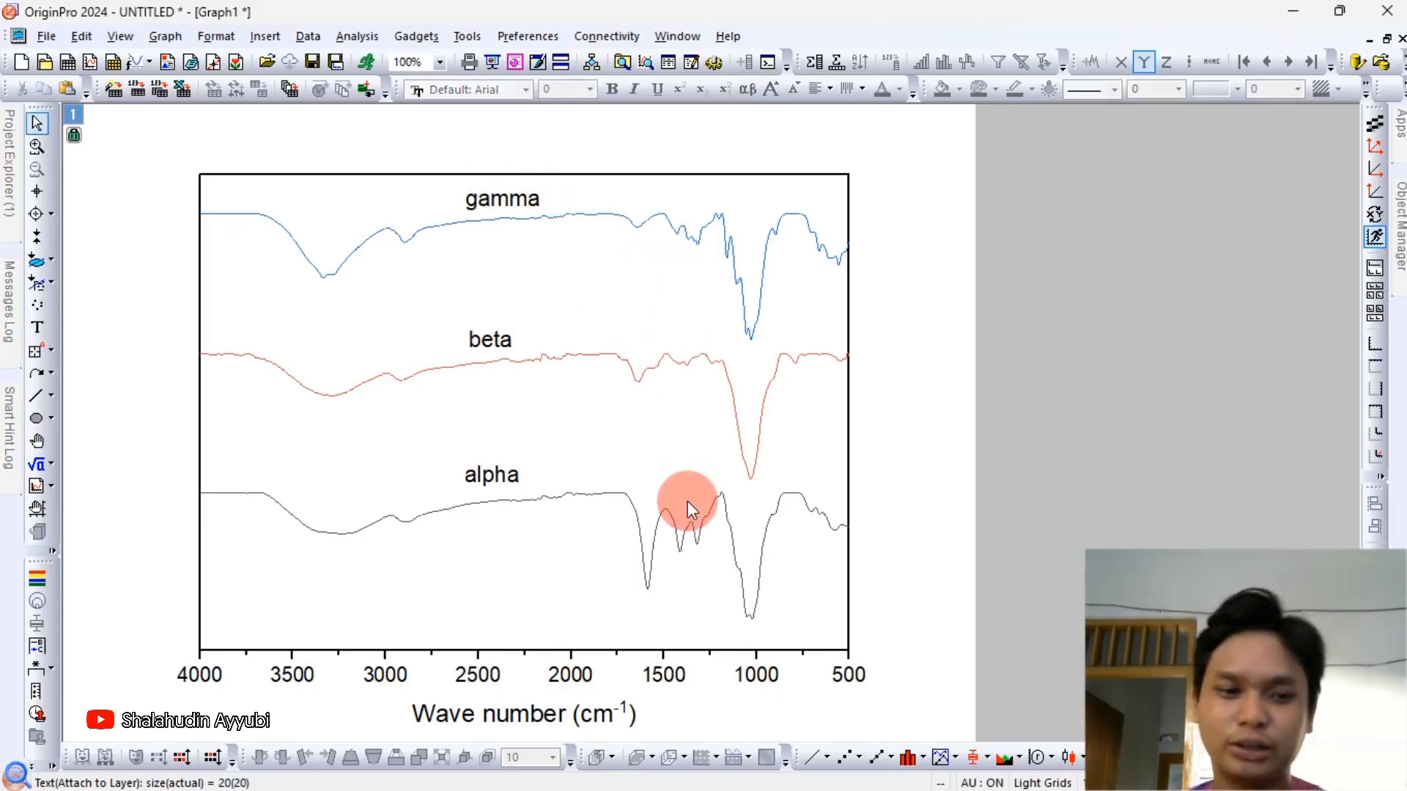
Set the line thickness of all three grouped spectra to 1.5.
left_click(626, 497)
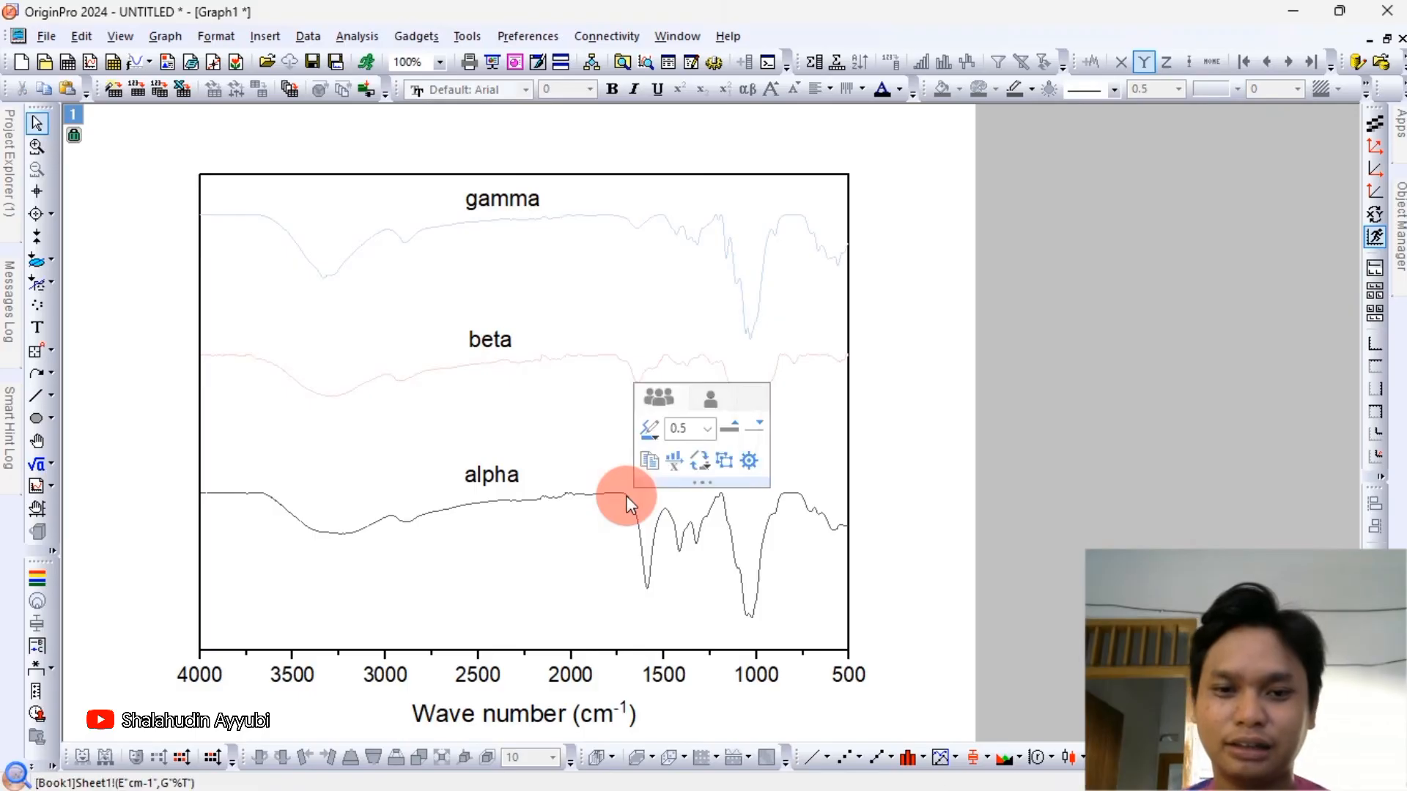
left_click(707, 427)
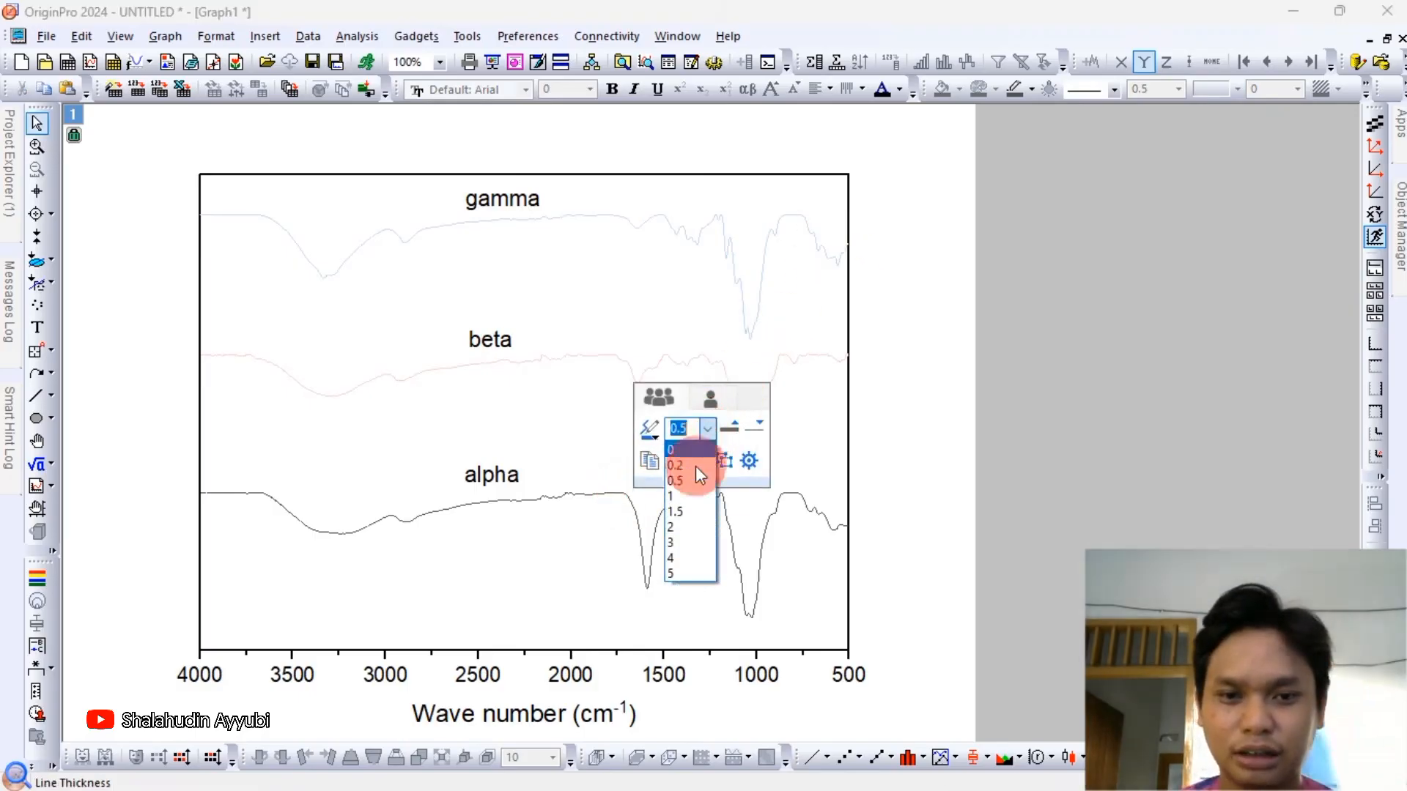
left_click(692, 514)
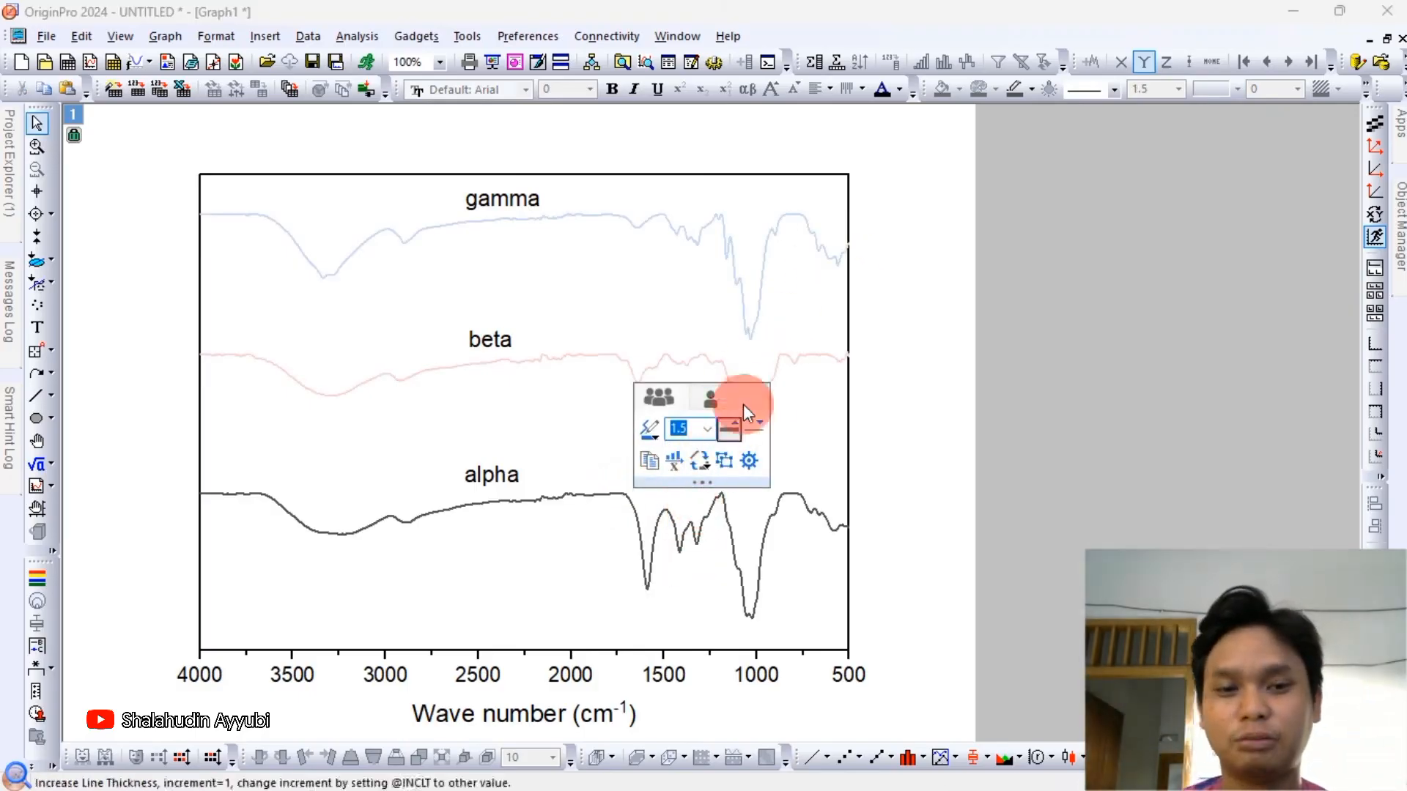
Colour the bottom alpha spectrum green.
left_click(1030, 91)
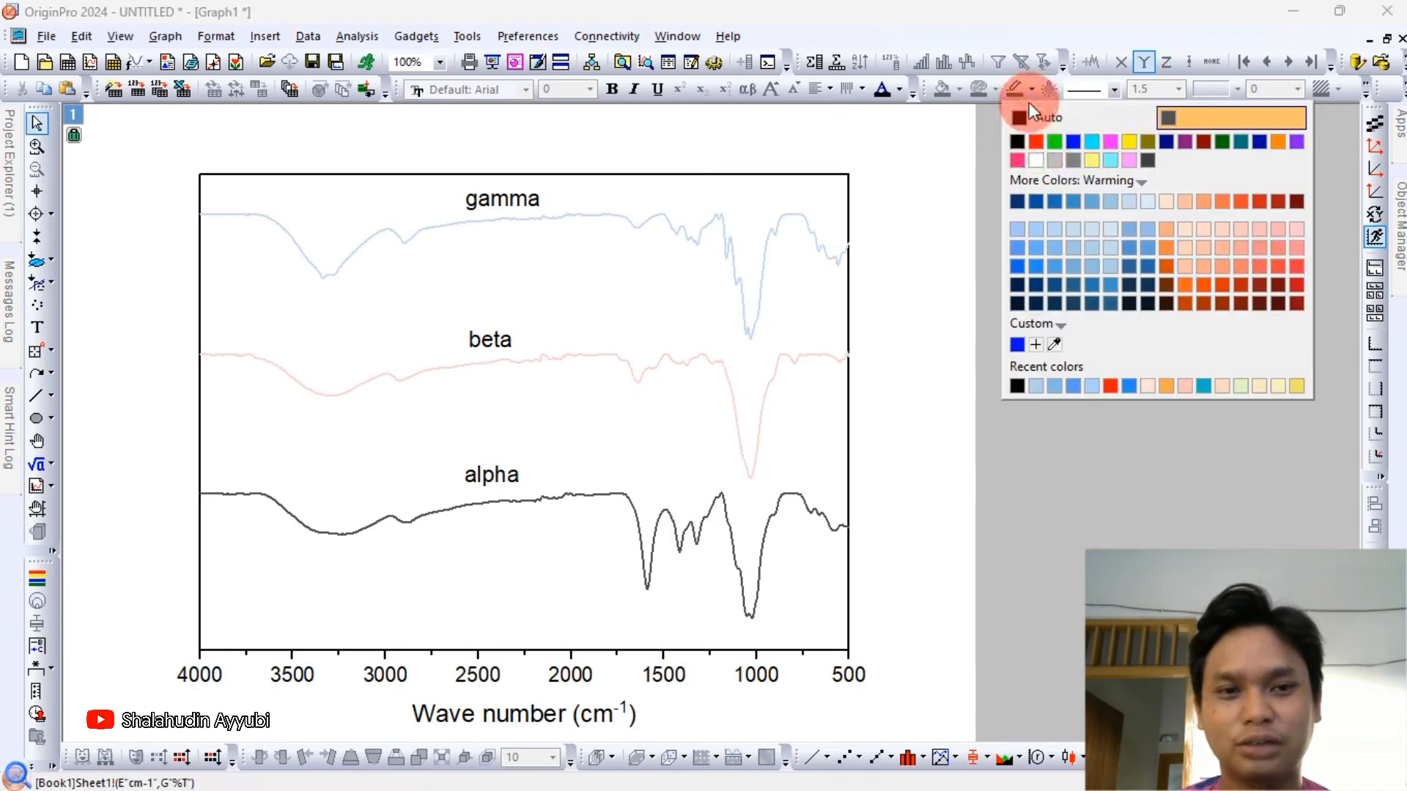
left_click(1053, 144)
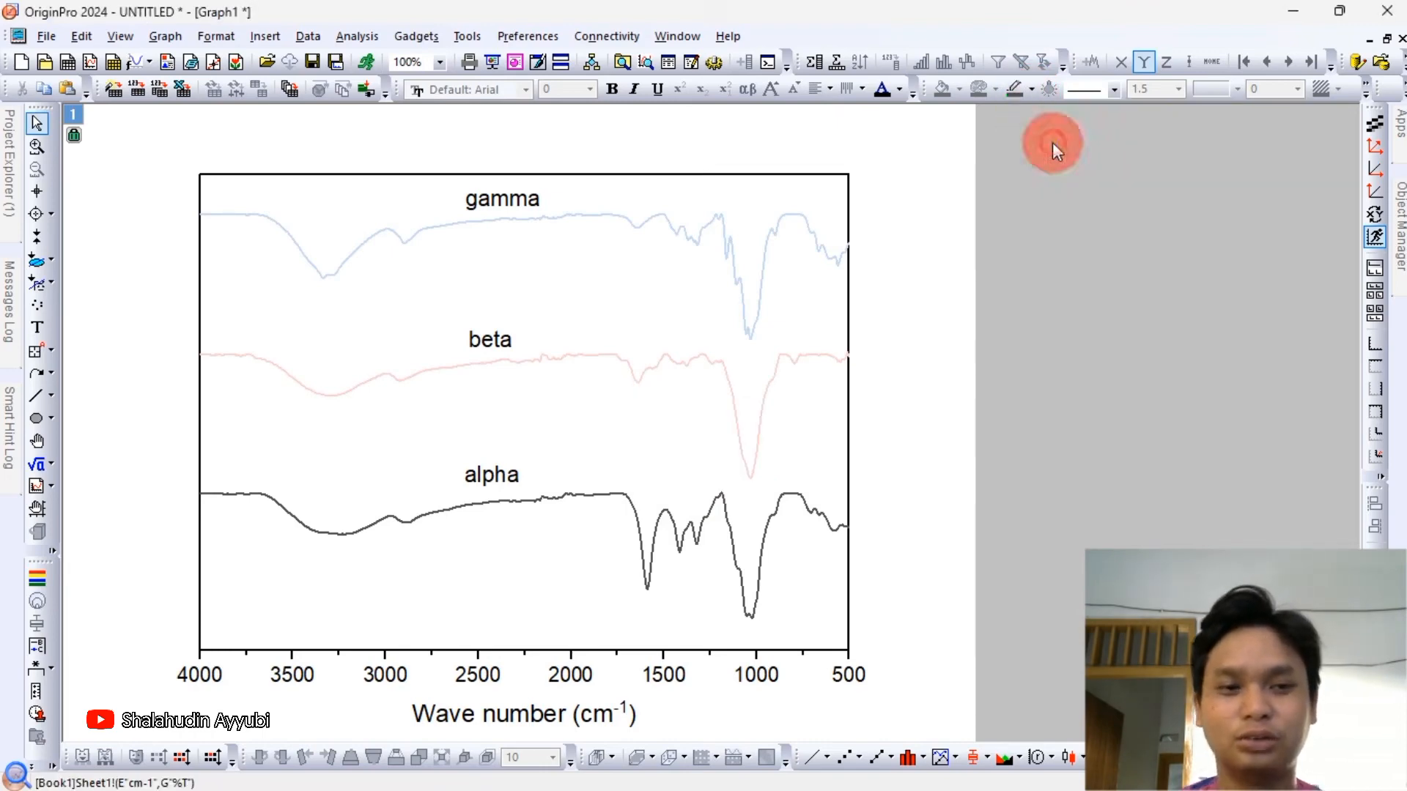
left_click(912, 433)
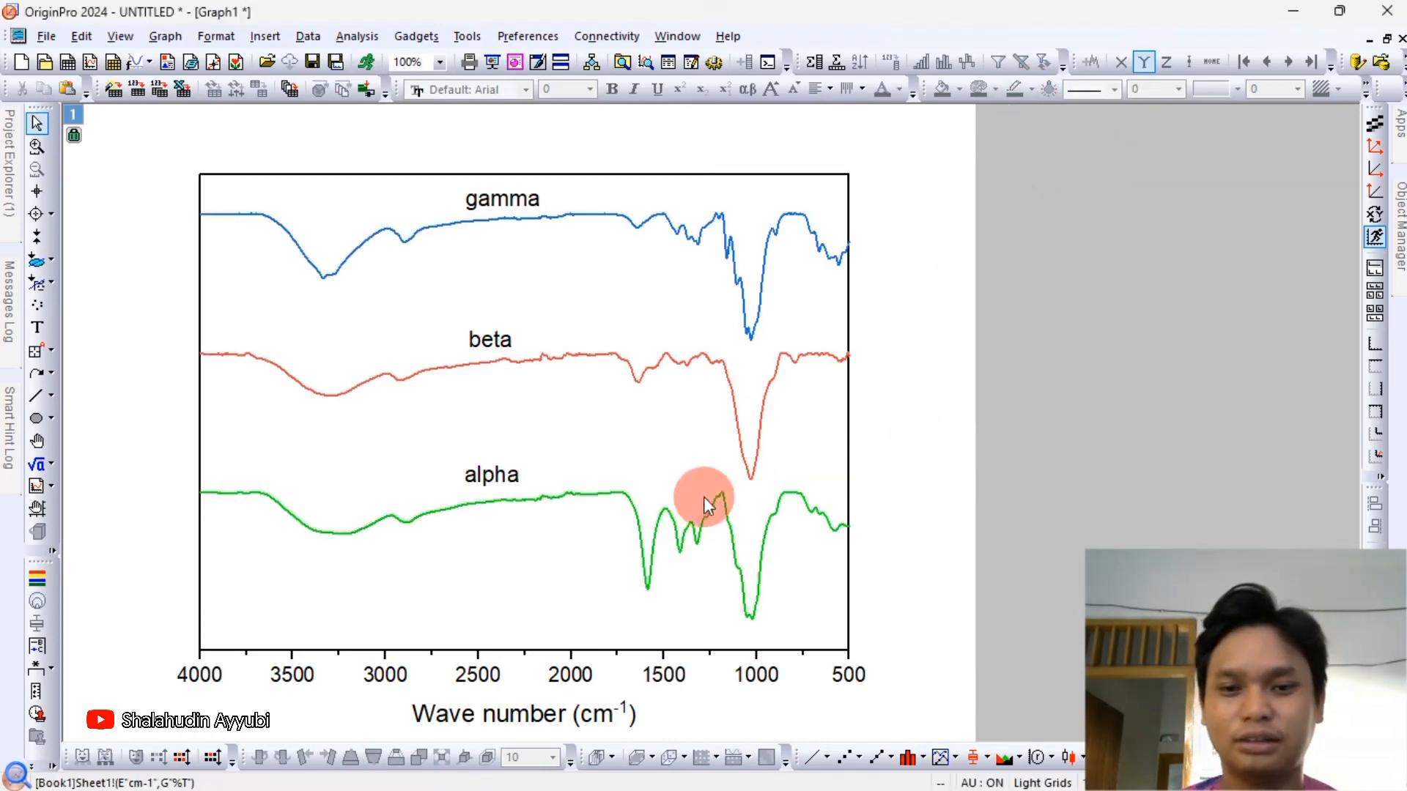
Colour the middle beta spectrum bright red.
left_click(698, 360)
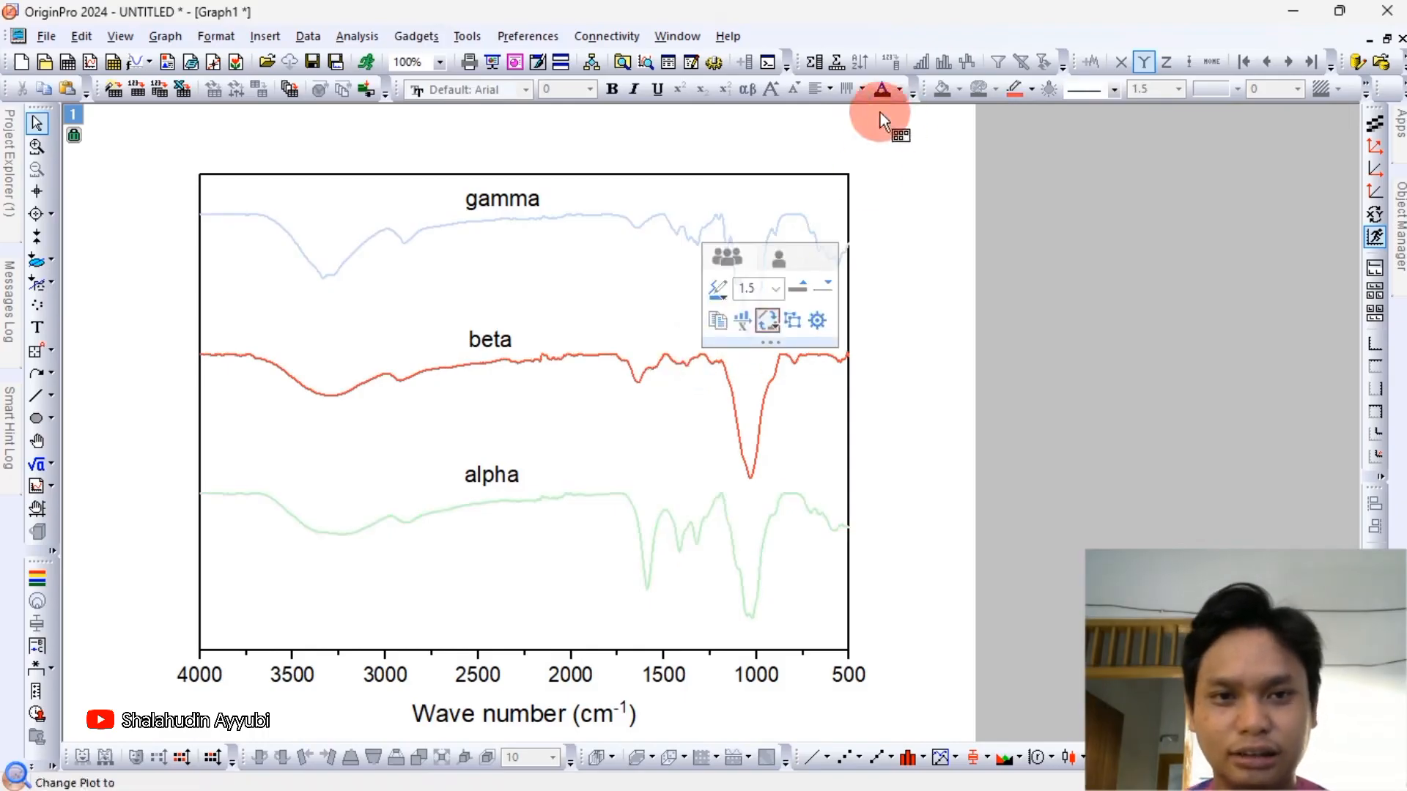
left_click(749, 272)
left_click(1028, 90)
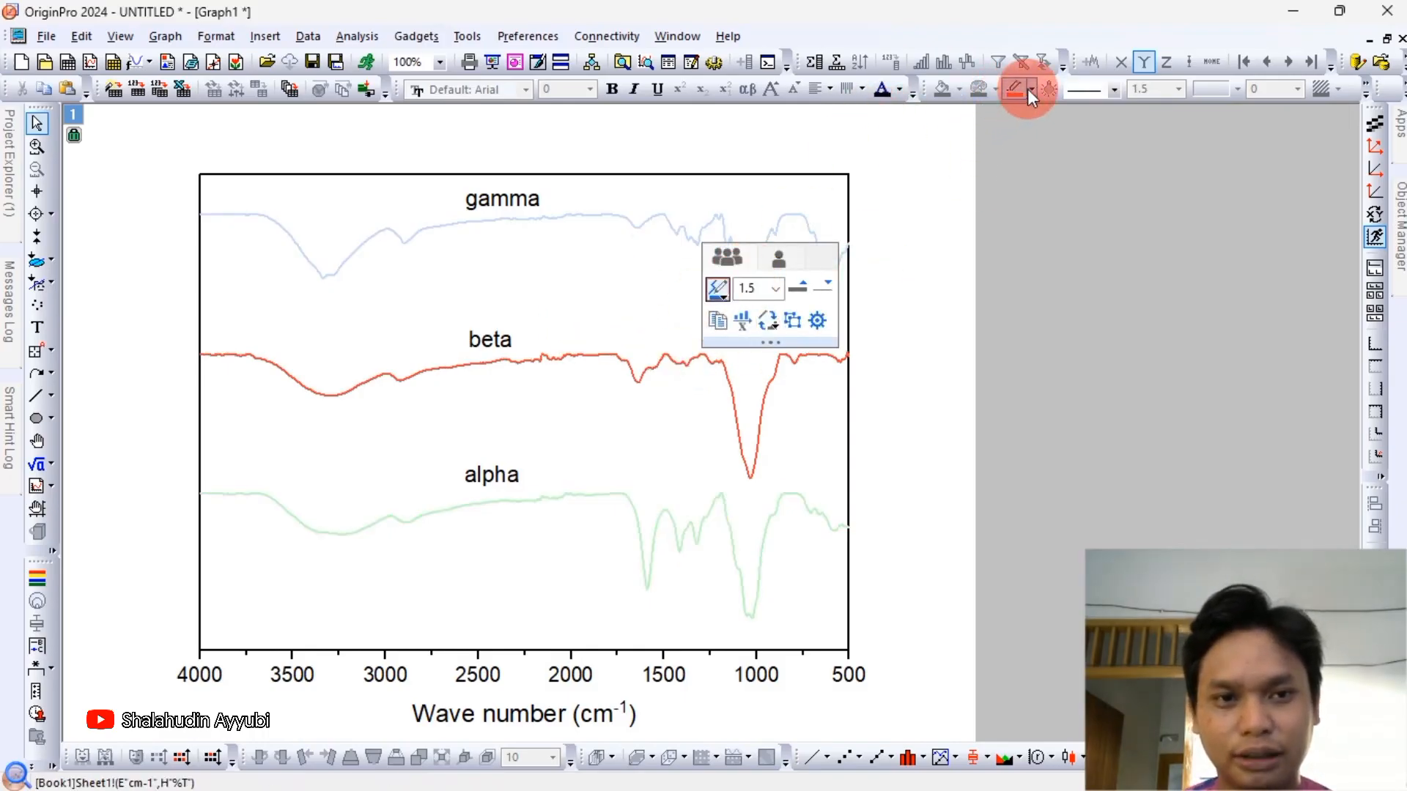
left_click(1038, 145)
left_click(957, 245)
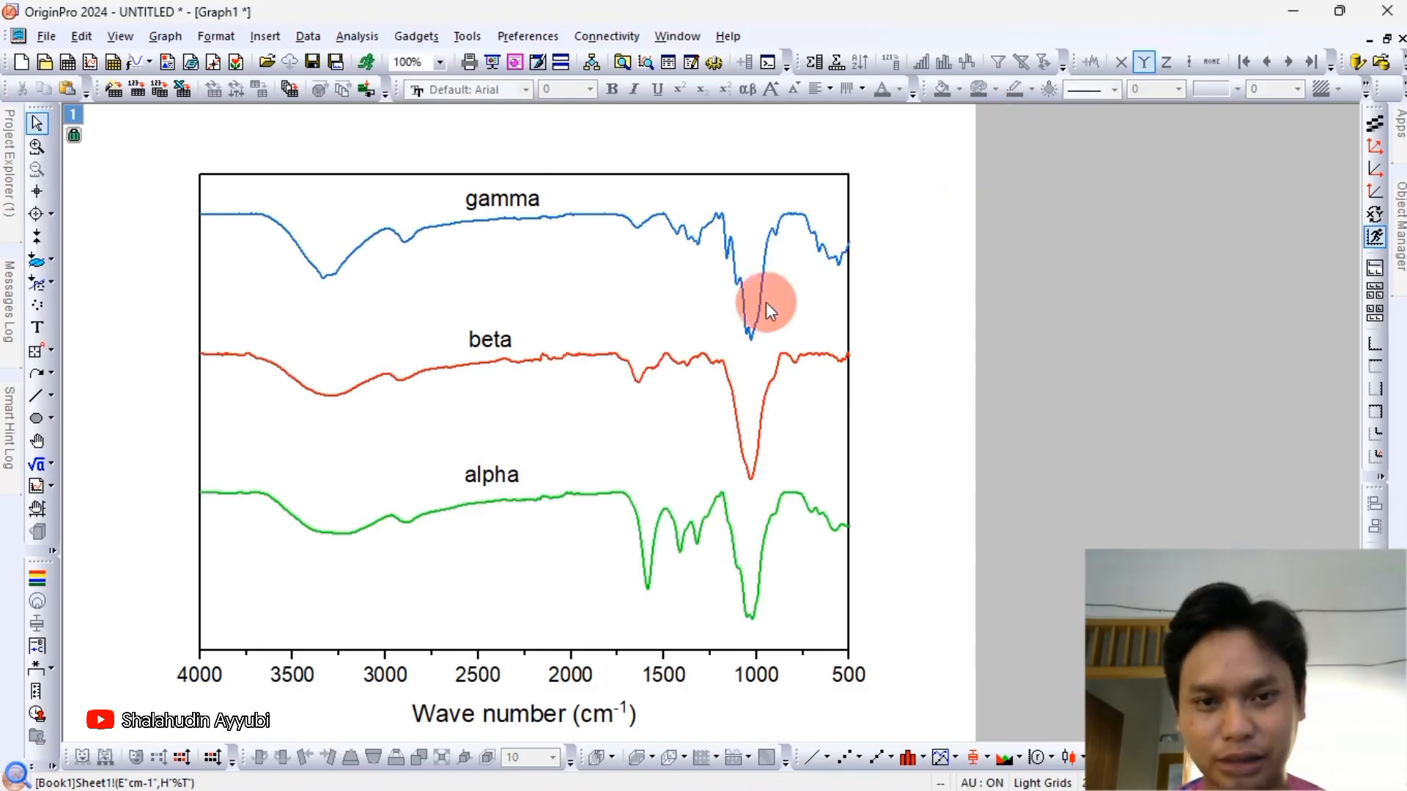
Colour the top gamma spectrum pure blue.
left_click(723, 246)
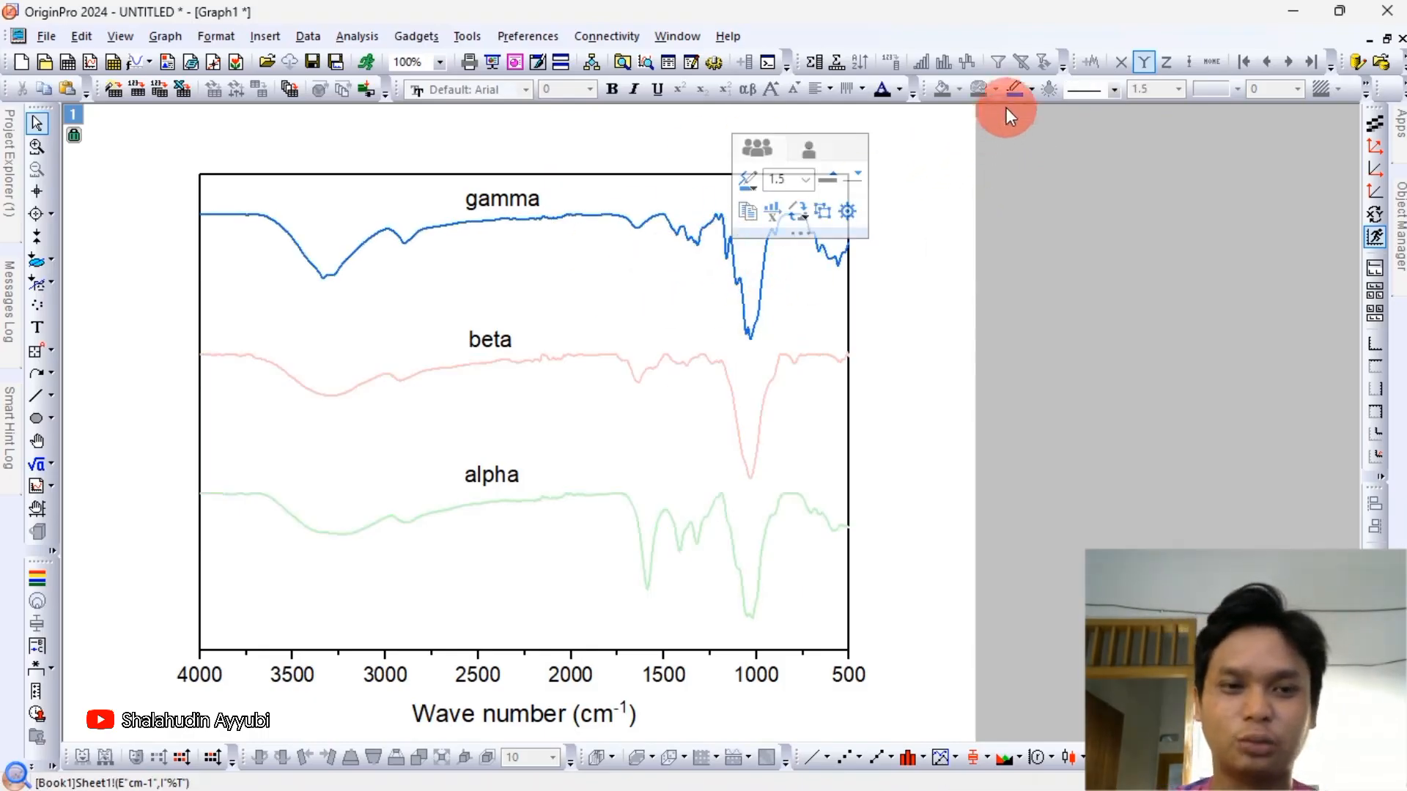
left_click(1031, 90)
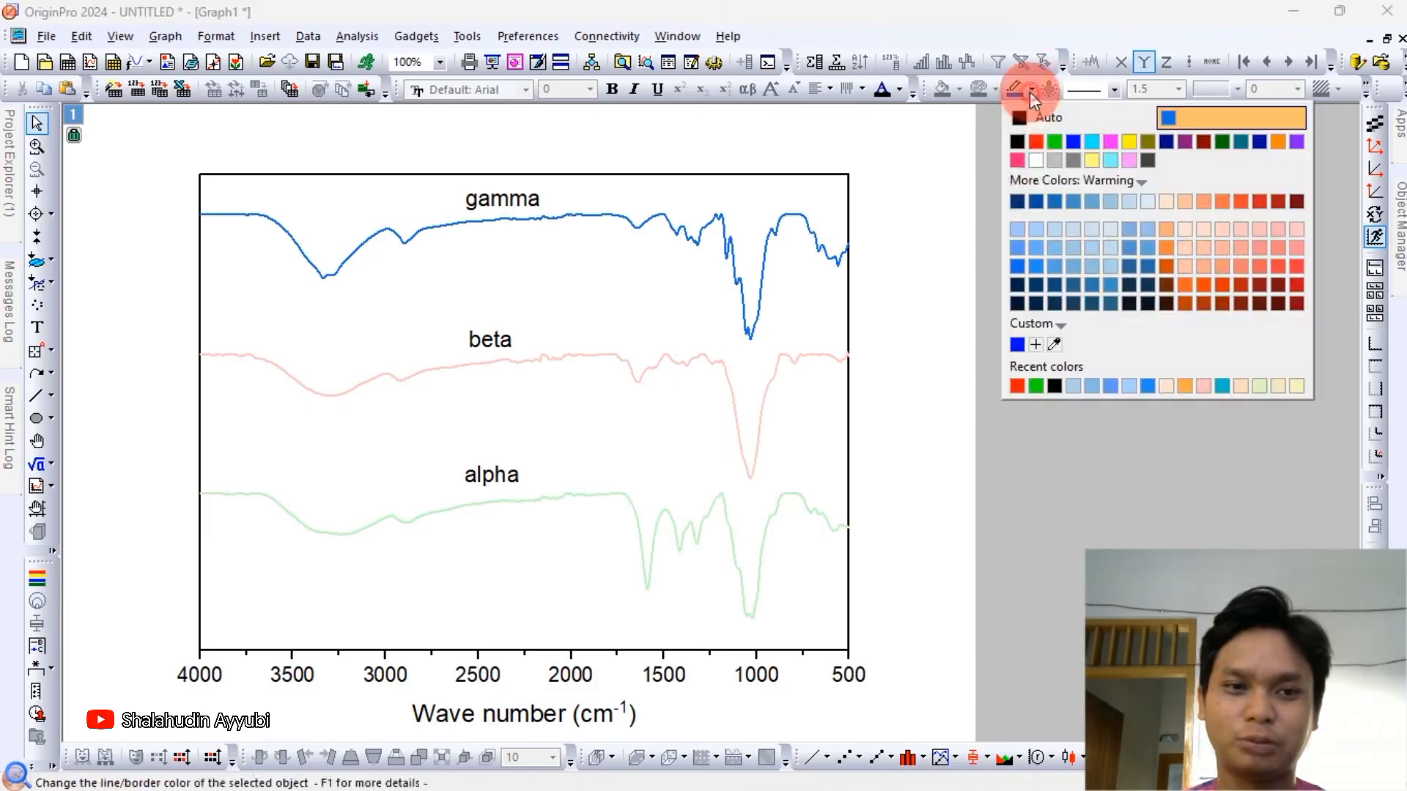
left_click(1072, 142)
left_click(961, 251)
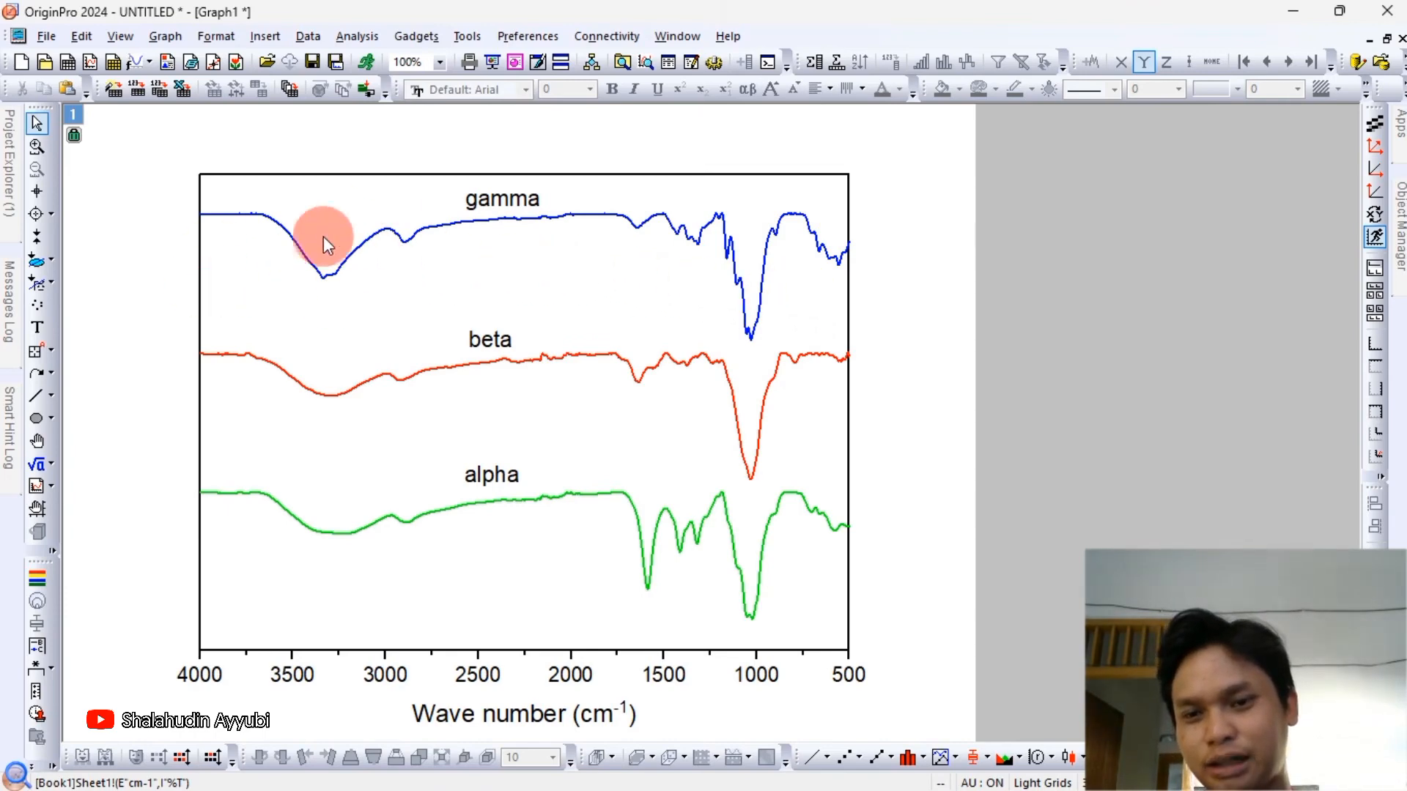
Pick the lowest point of the gamma curve's broad dip and add a vertical straight line at X value 3339.
left_click(46, 215)
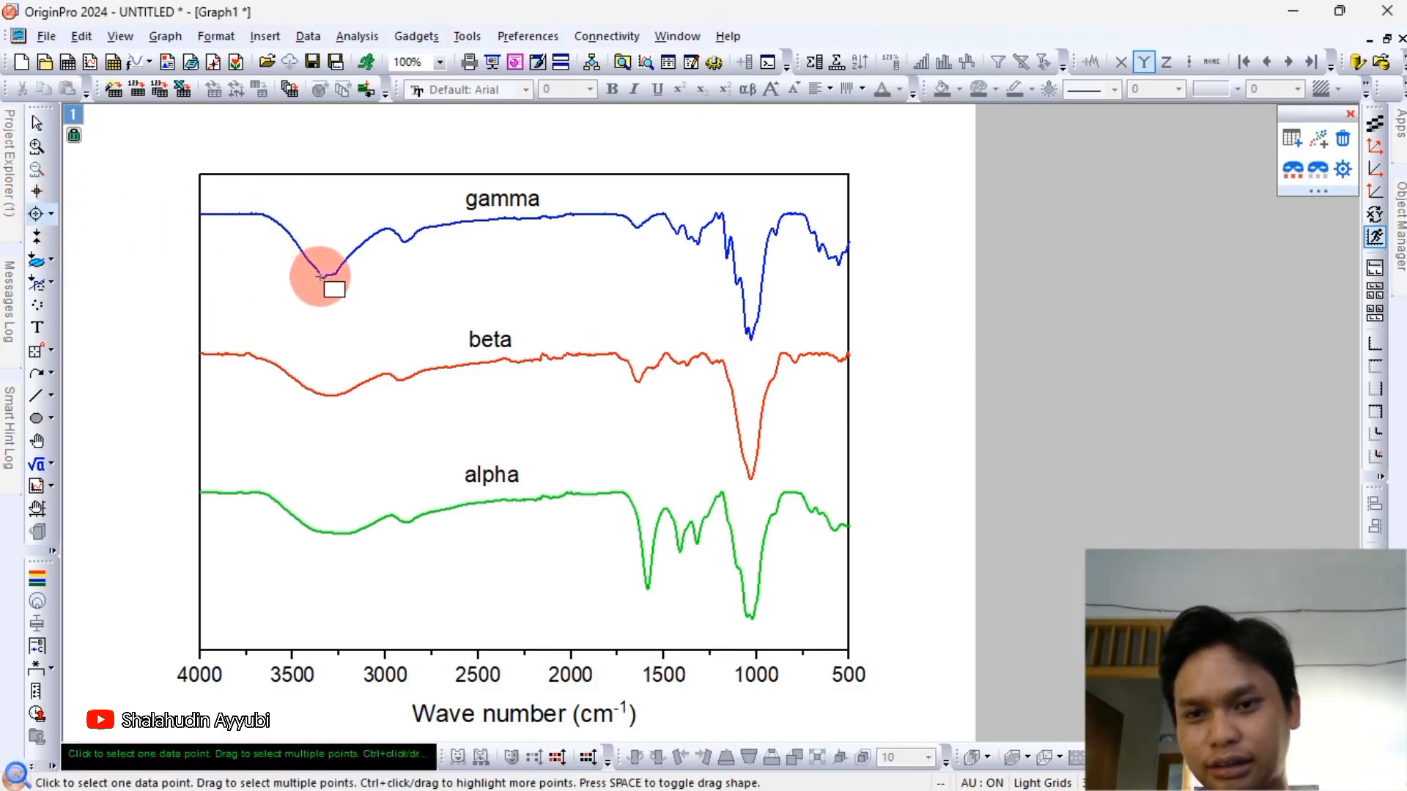
left_click(322, 277)
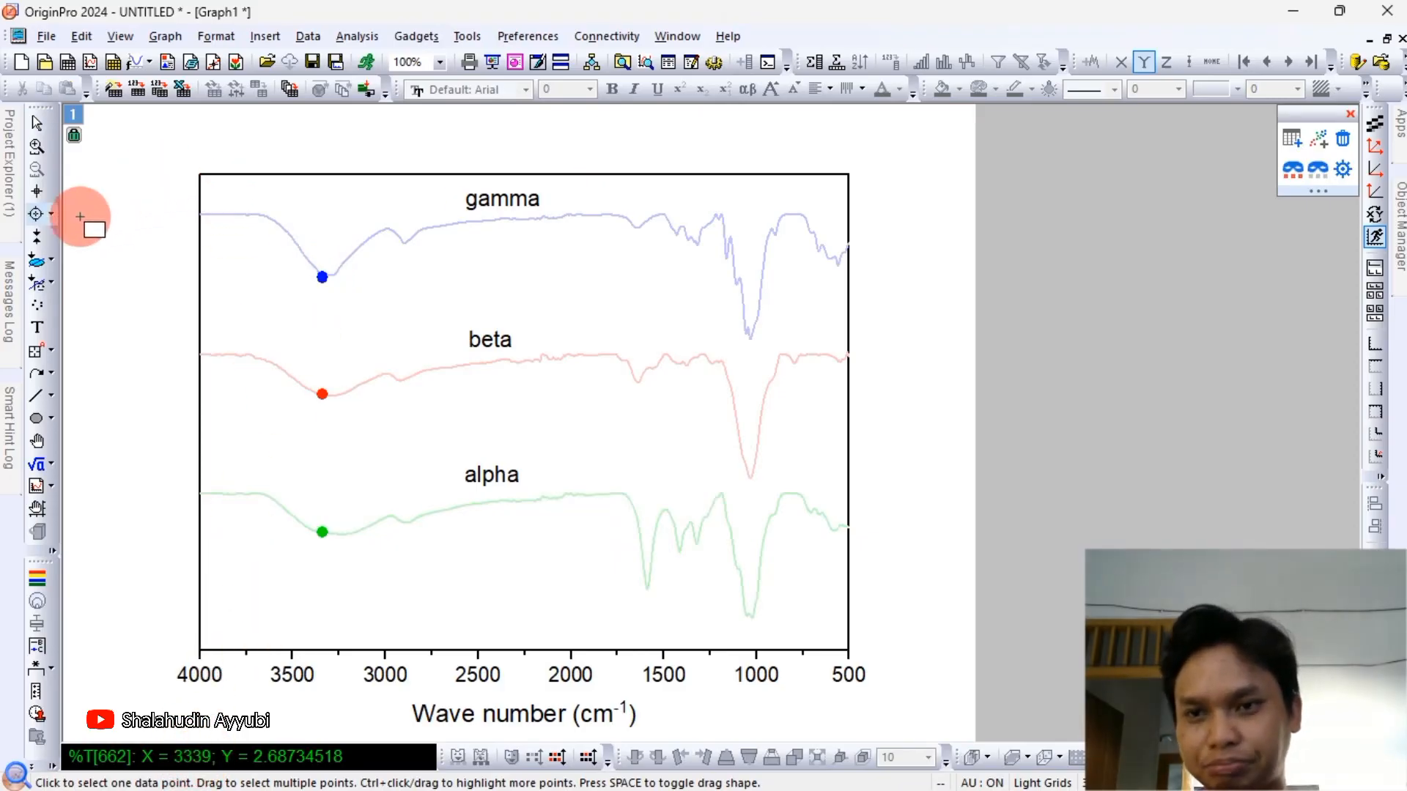
left_click(276, 38)
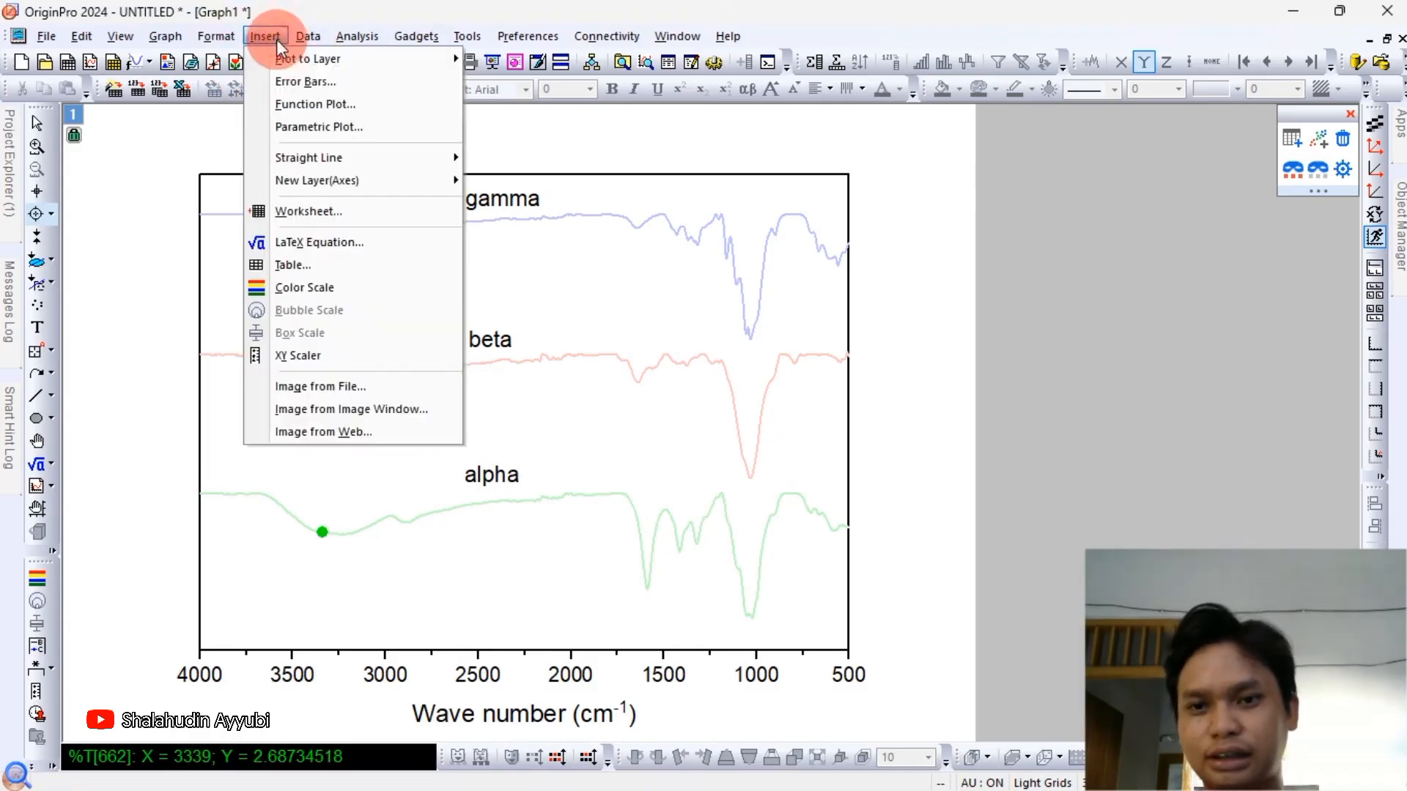
mouse_move(308, 157)
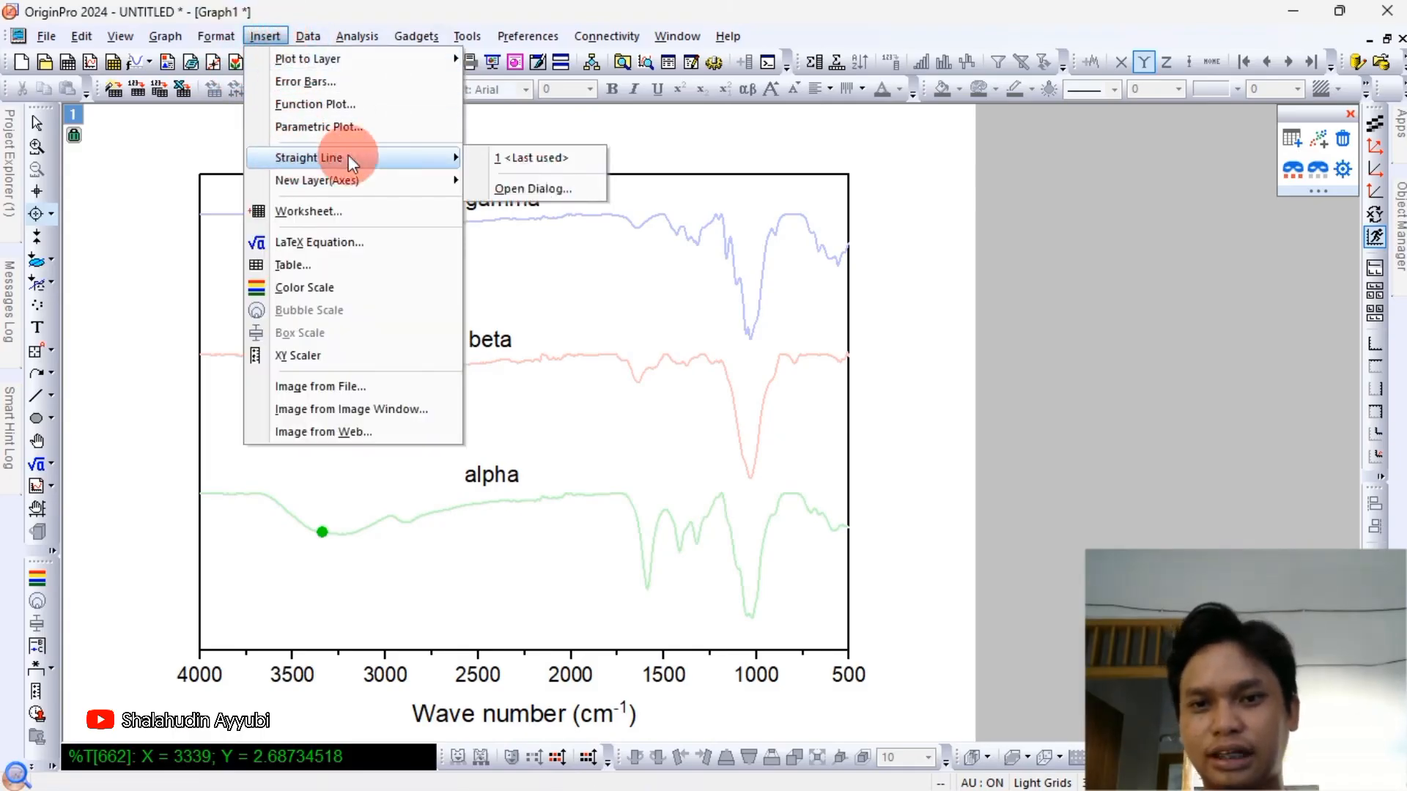
left_click(539, 186)
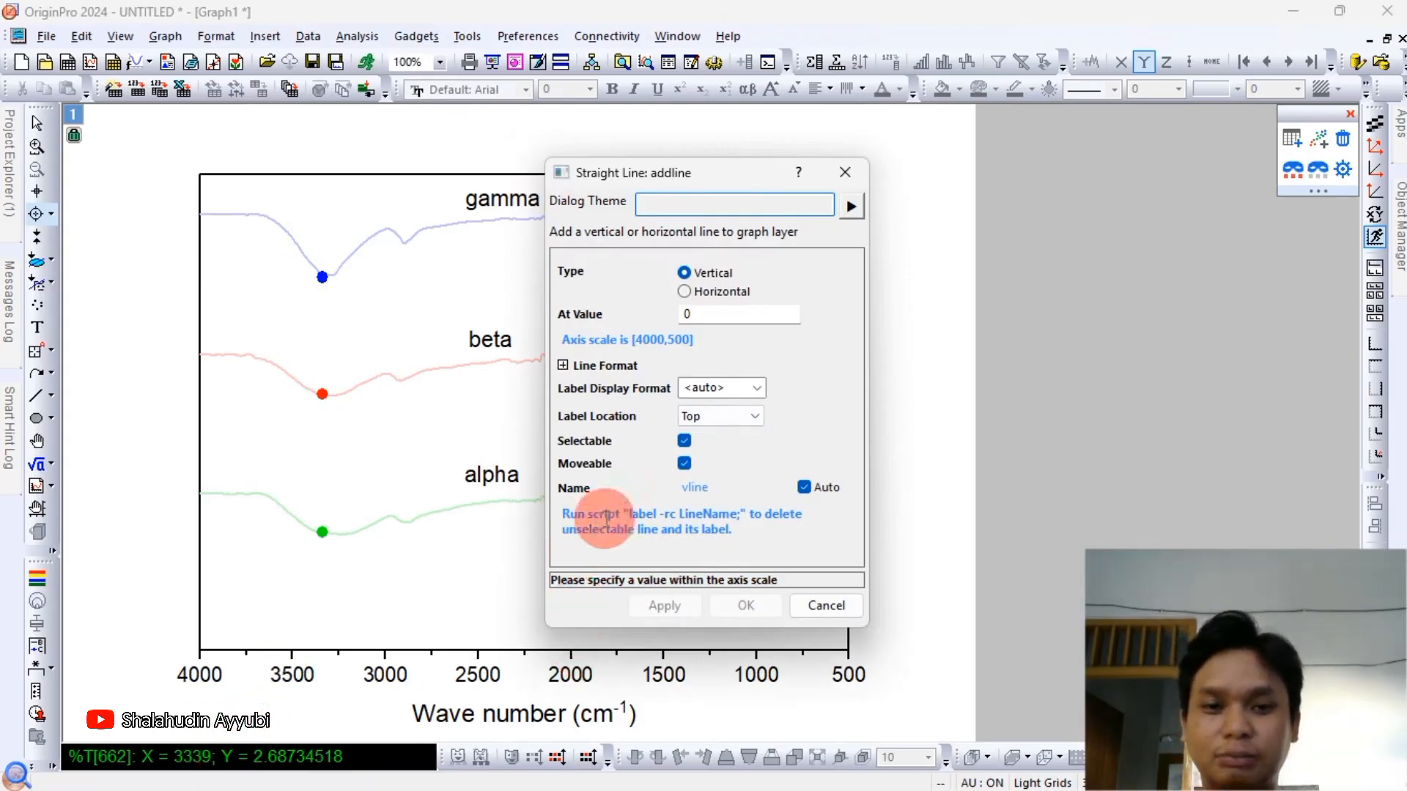
left_click(714, 314)
type("33")
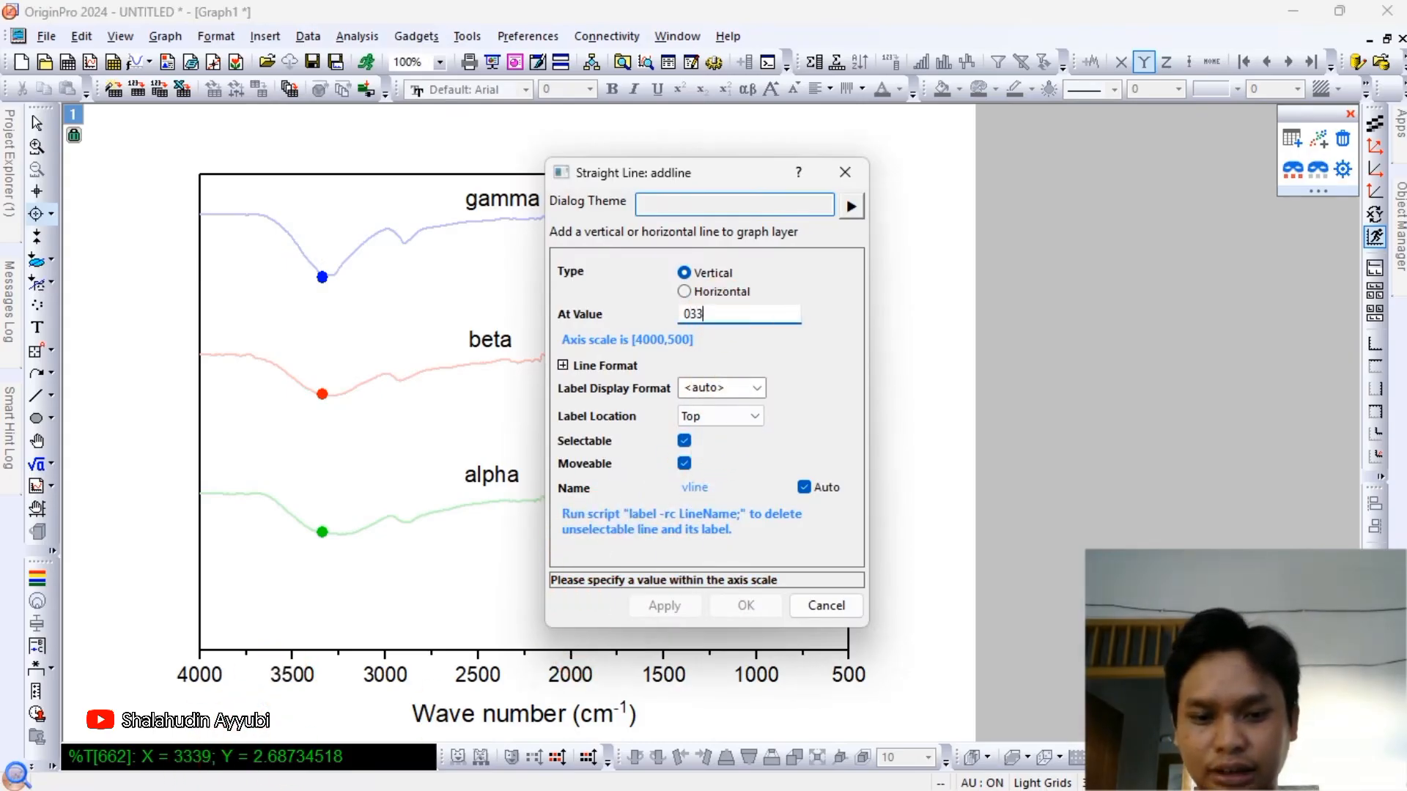
type("39")
left_click(701, 348)
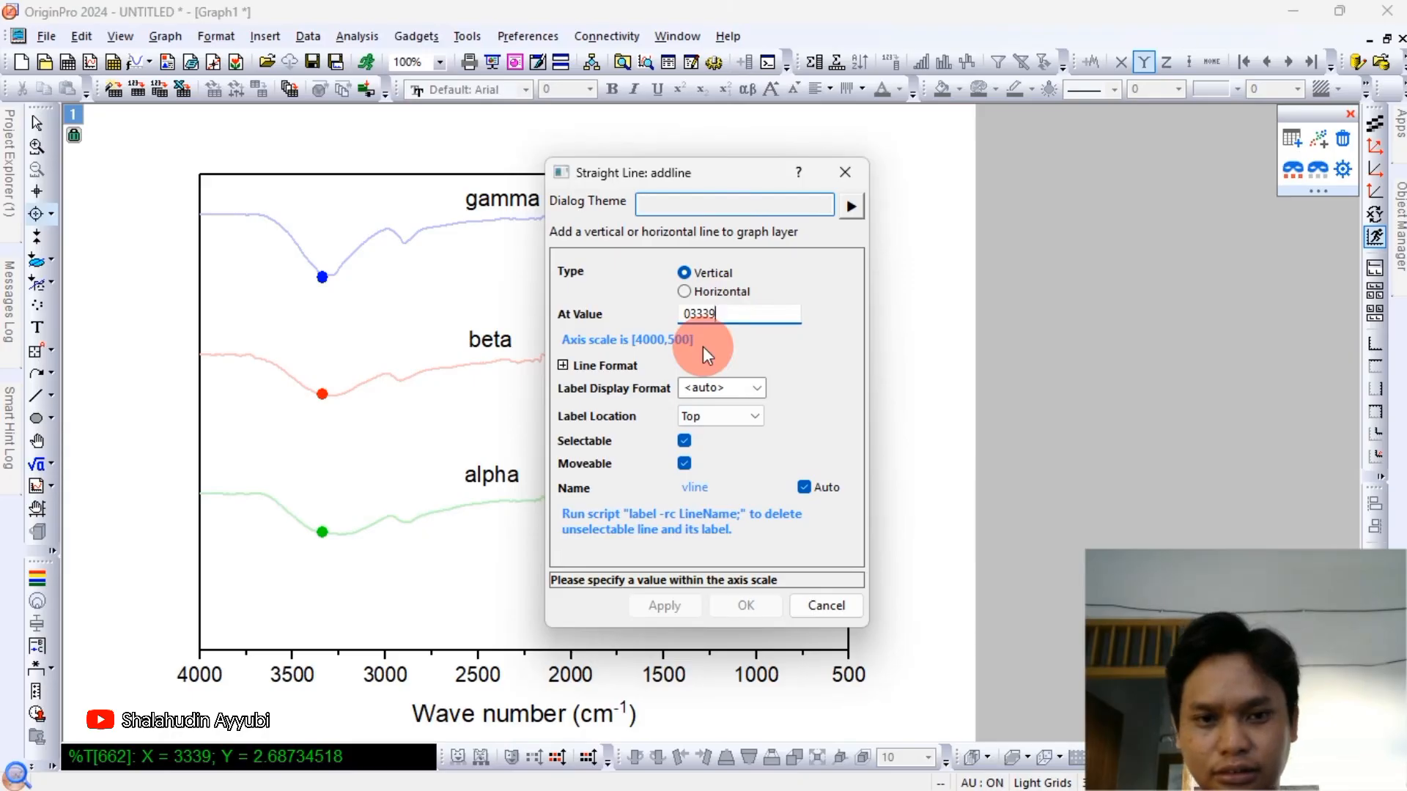
key("BackSpace")
key("BackSpace")
key("BackSpace")
key("BackSpace")
key("BackSpace")
type("3339")
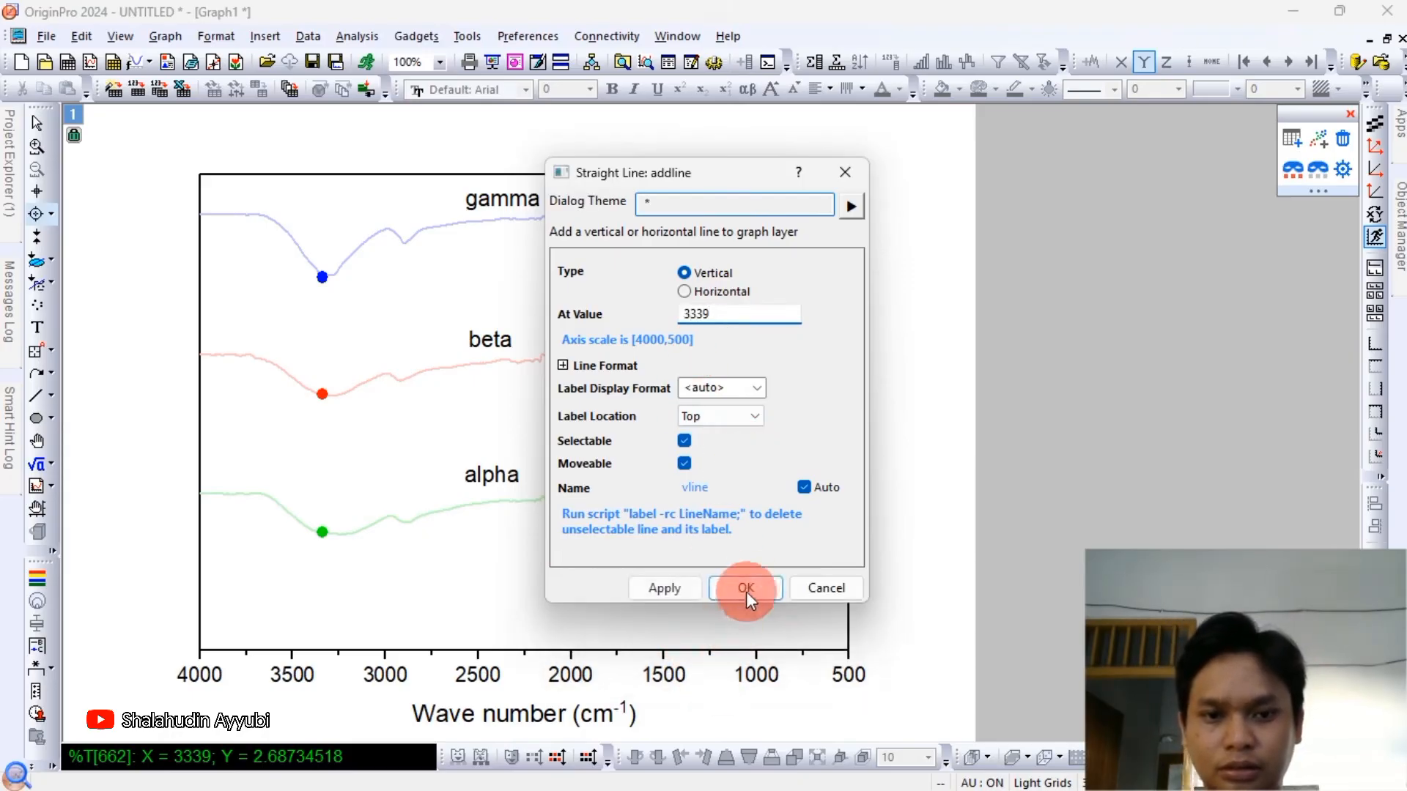
left_click(746, 605)
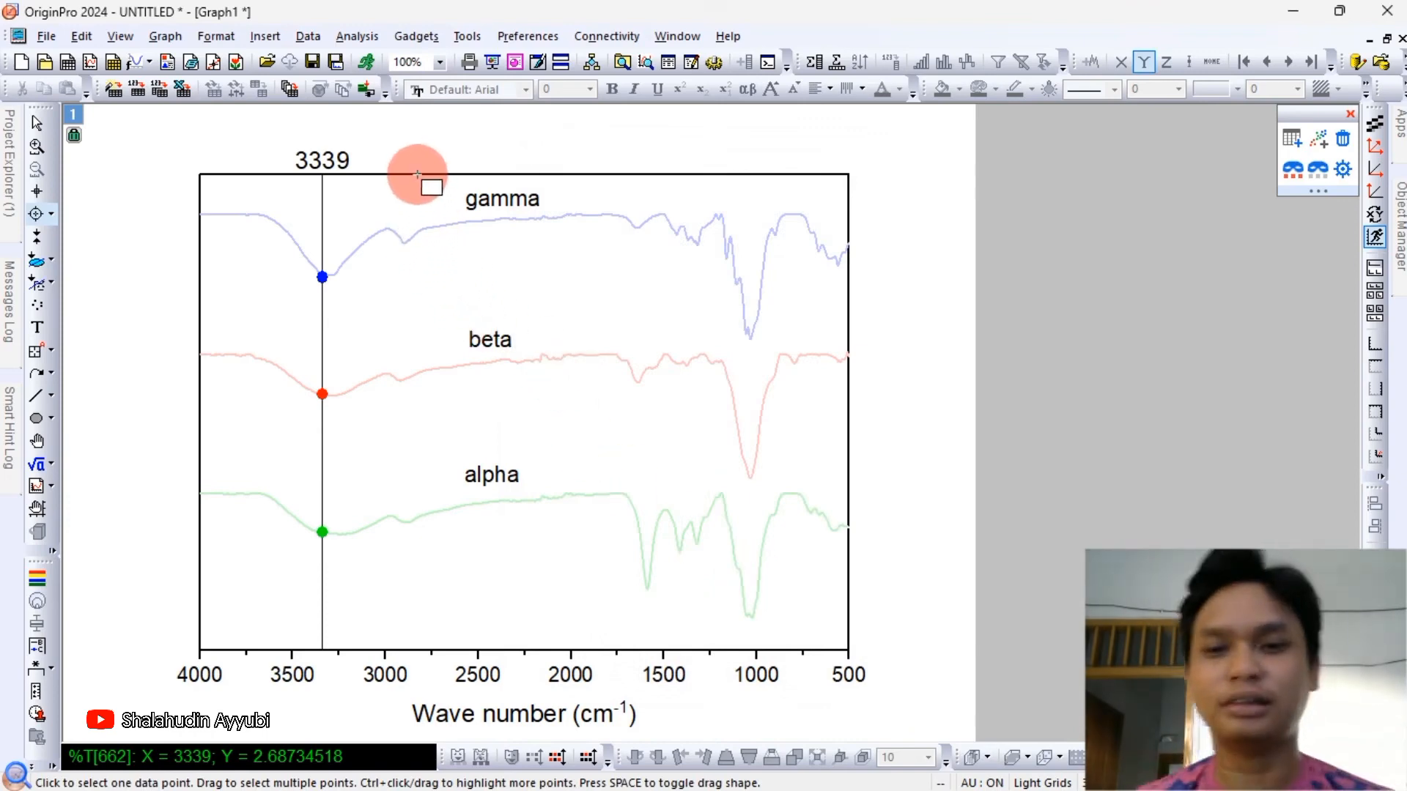
Format the vertical line at 3339 with width 1.5 and line type Dash, and apply it.
left_click(38, 124)
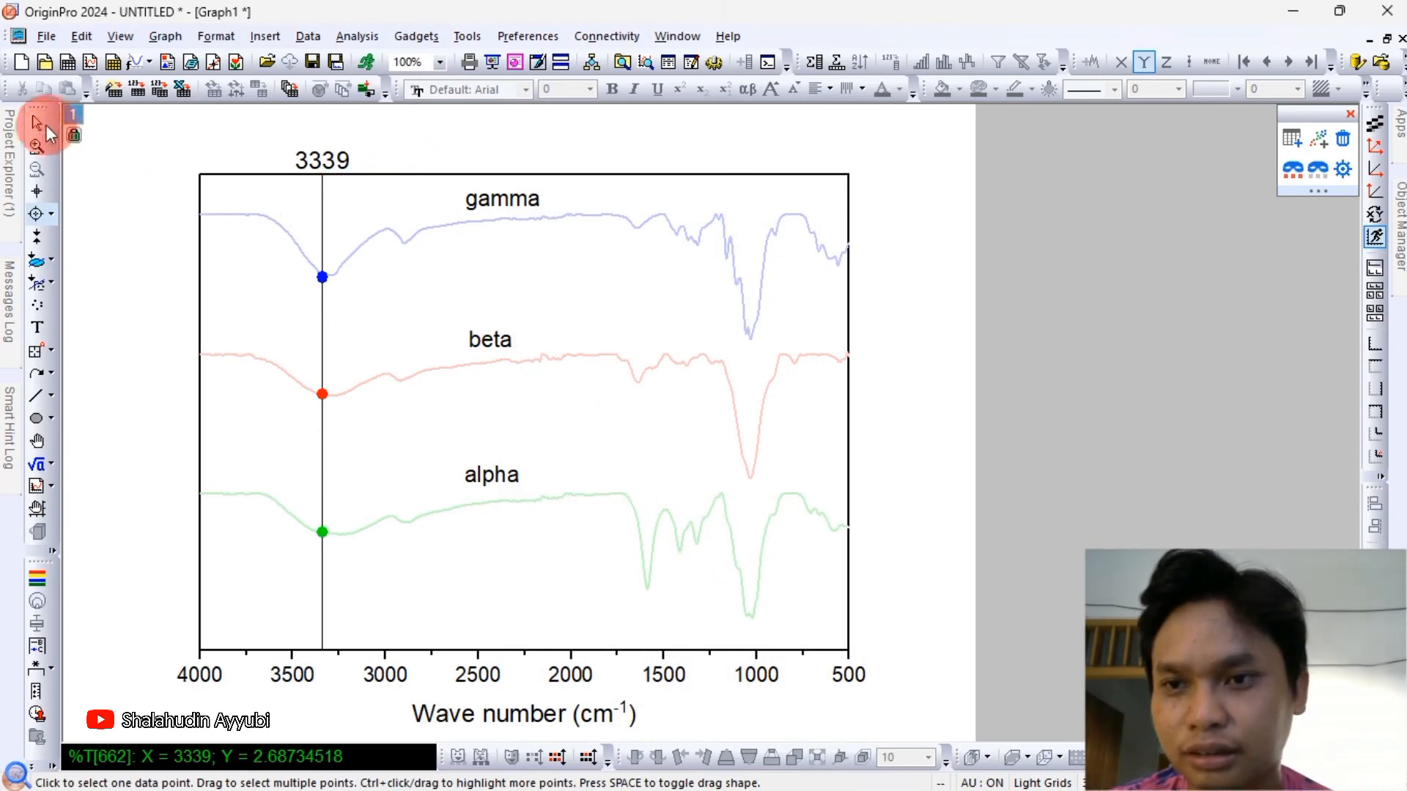
double_click(321, 220)
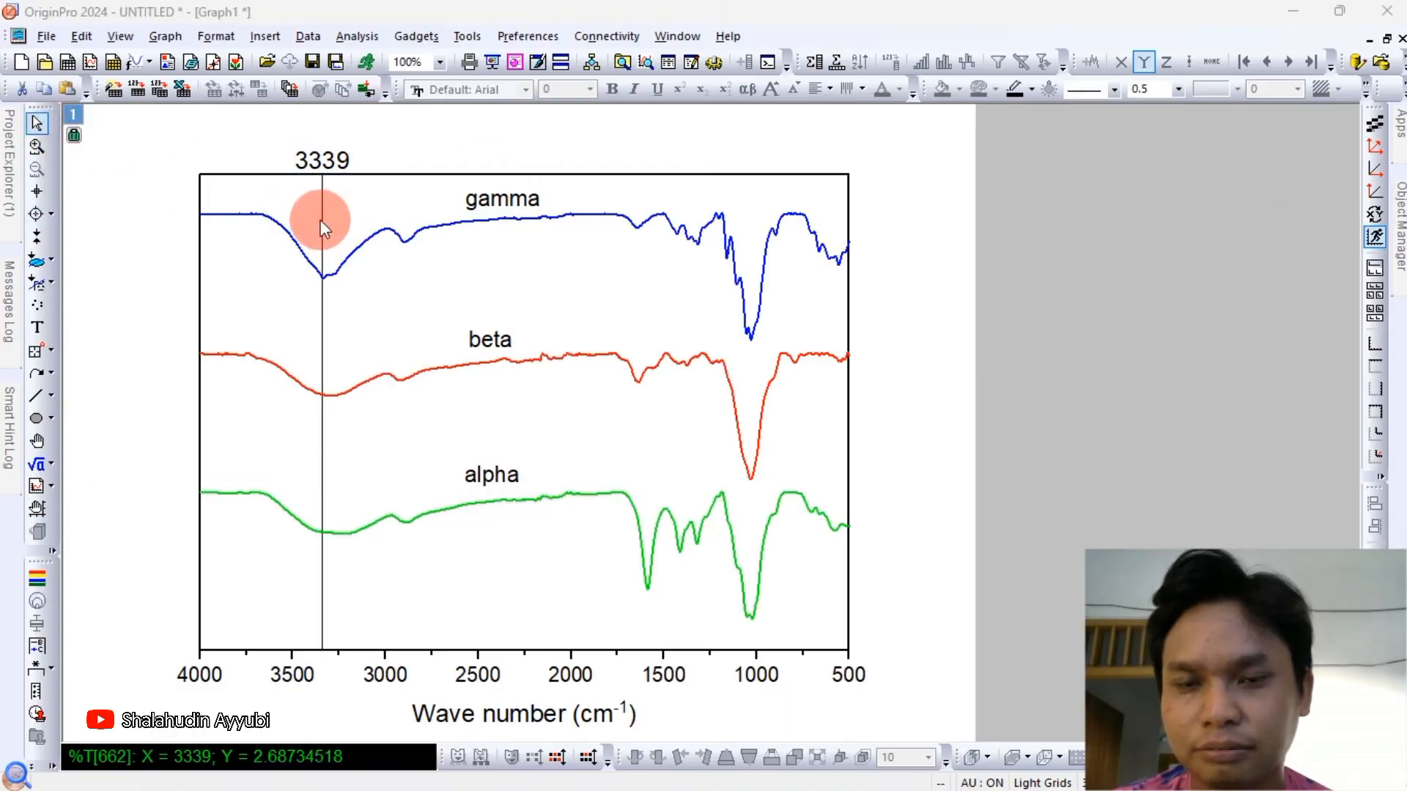
left_click(648, 264)
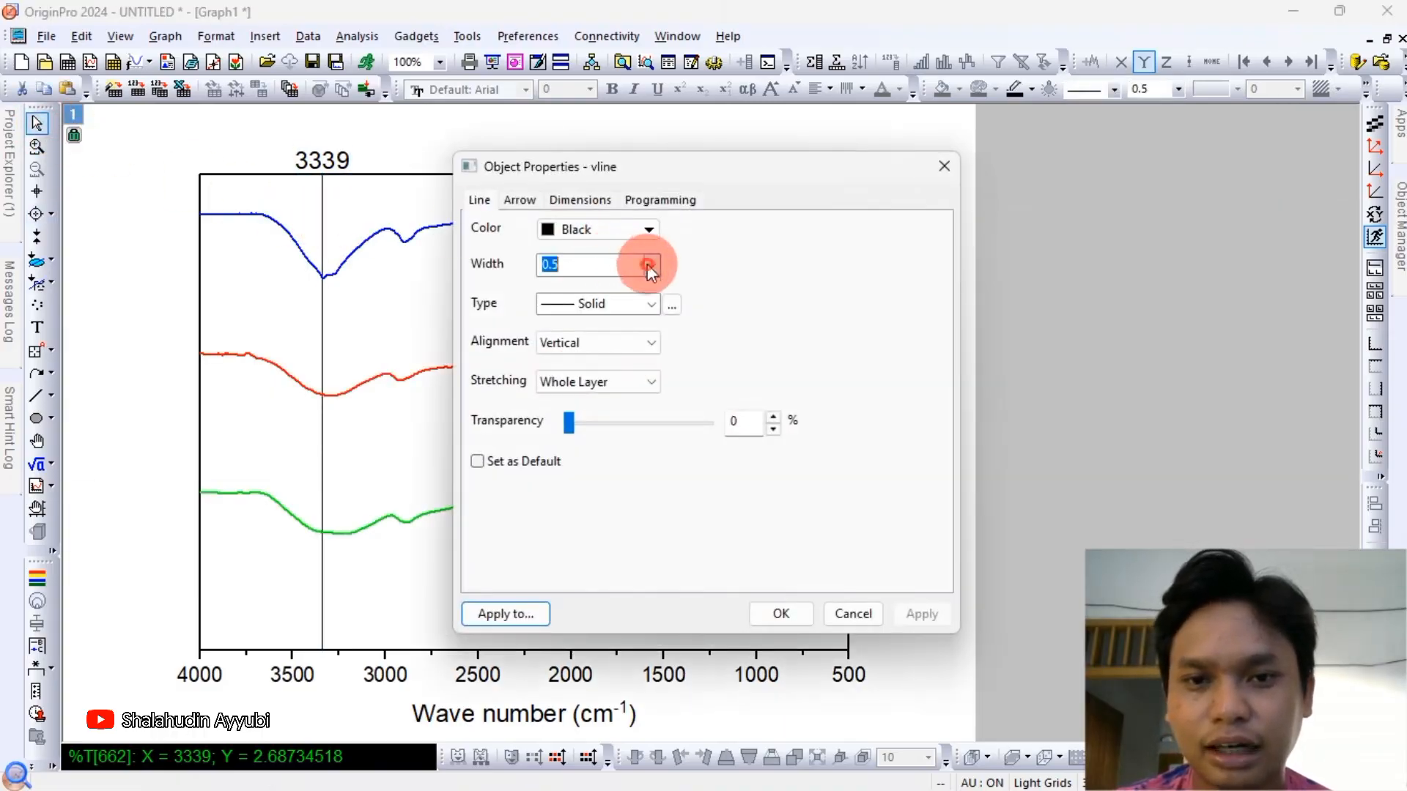
left_click(591, 330)
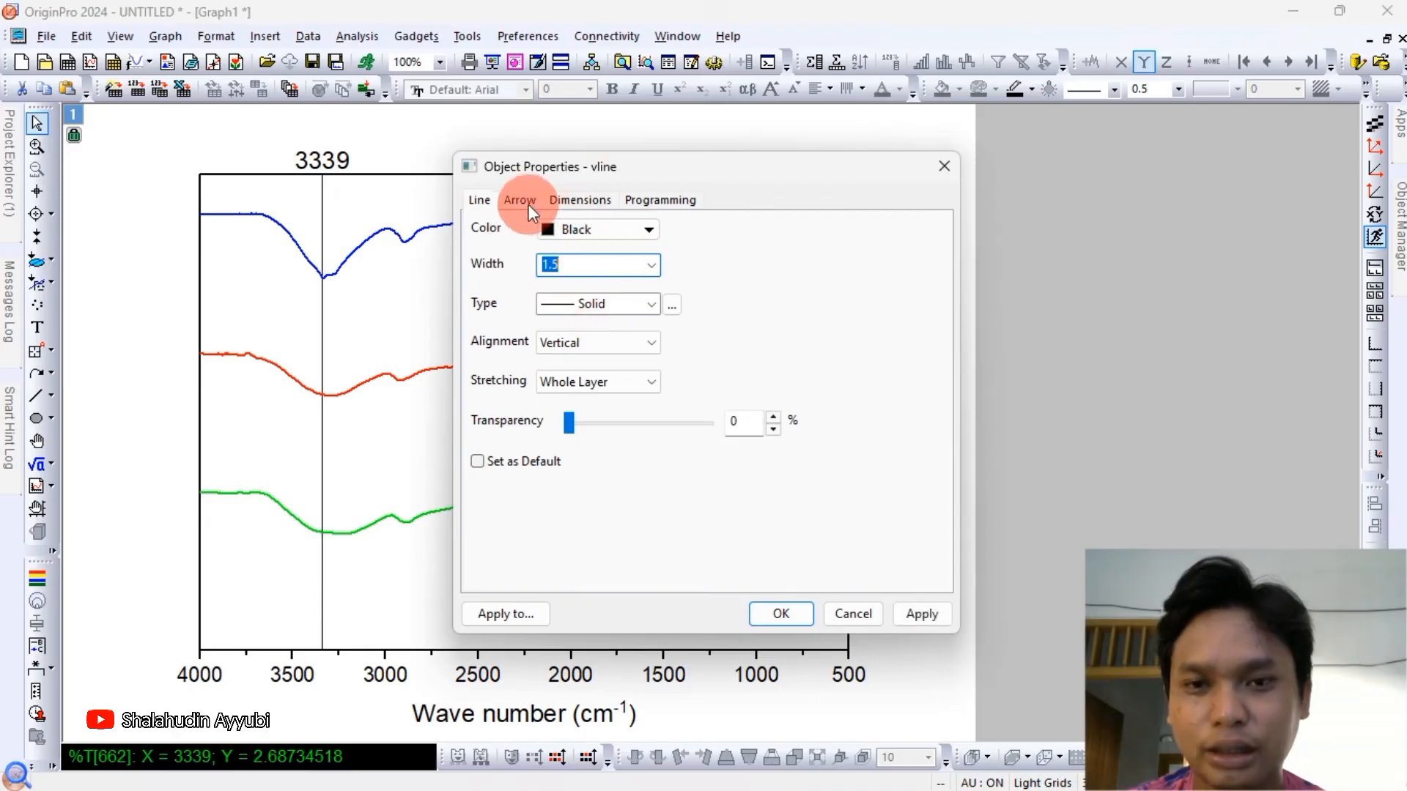
left_click(590, 306)
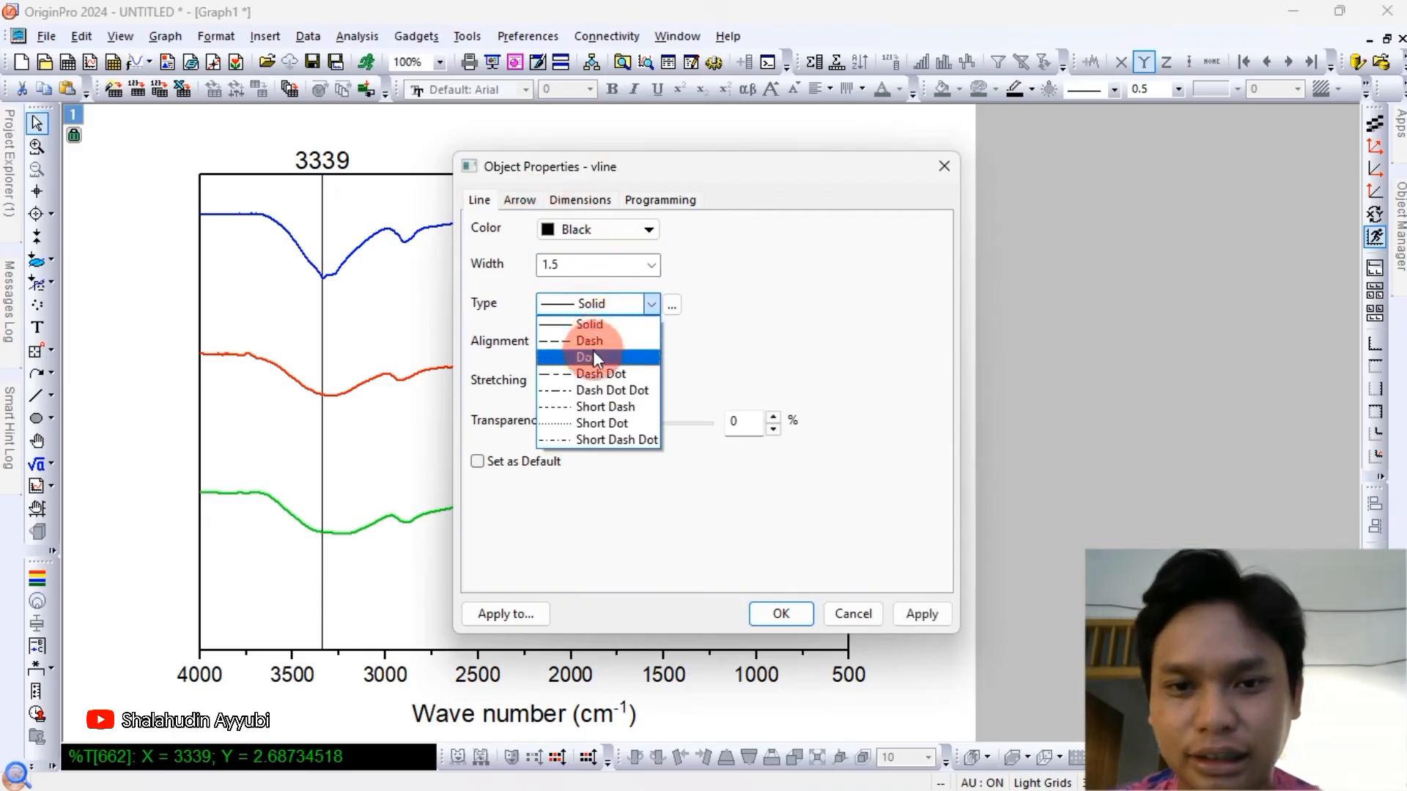
left_click(592, 343)
left_click(931, 616)
left_click(792, 615)
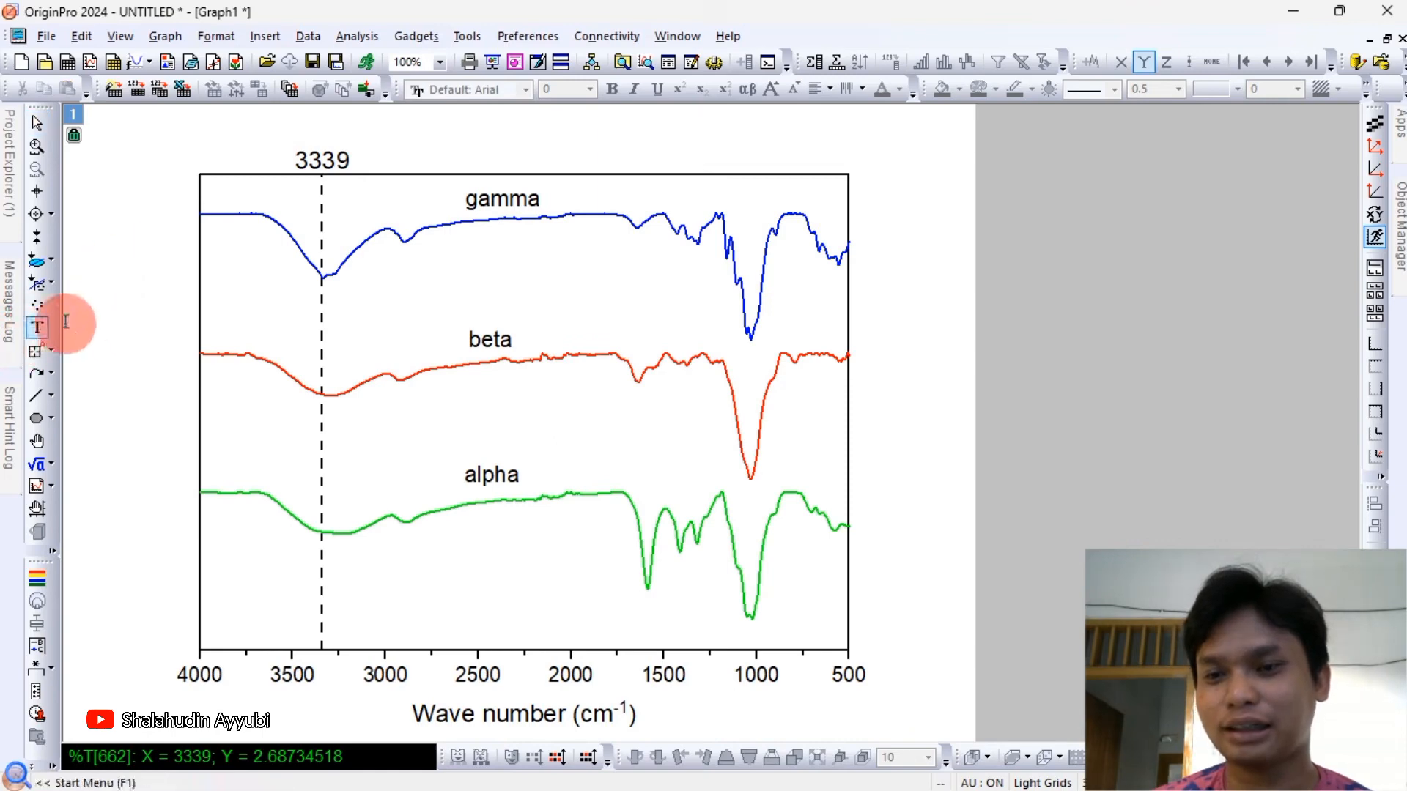
Add the text label "-OH" above the 3339 line value and align it over that number.
left_click(38, 328)
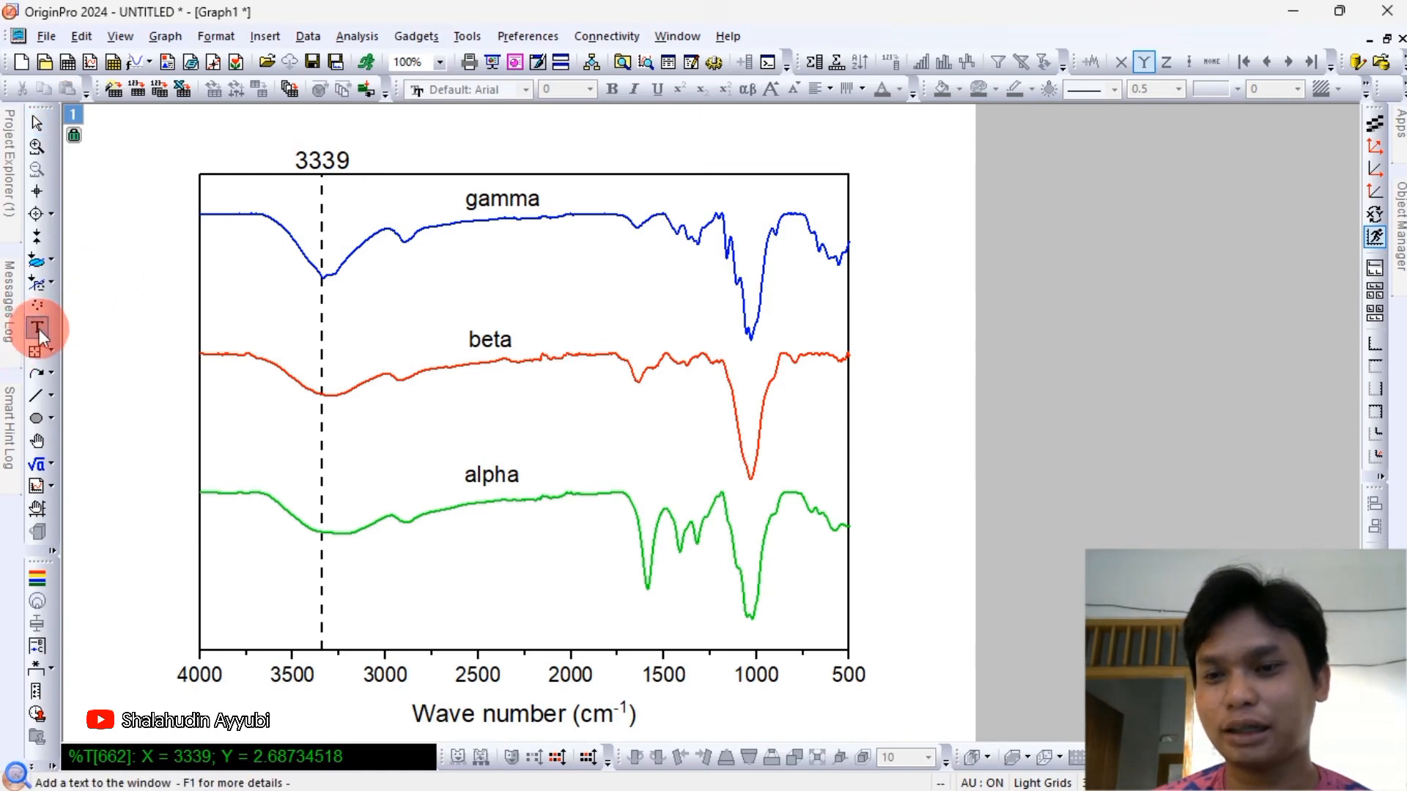
left_click(304, 134)
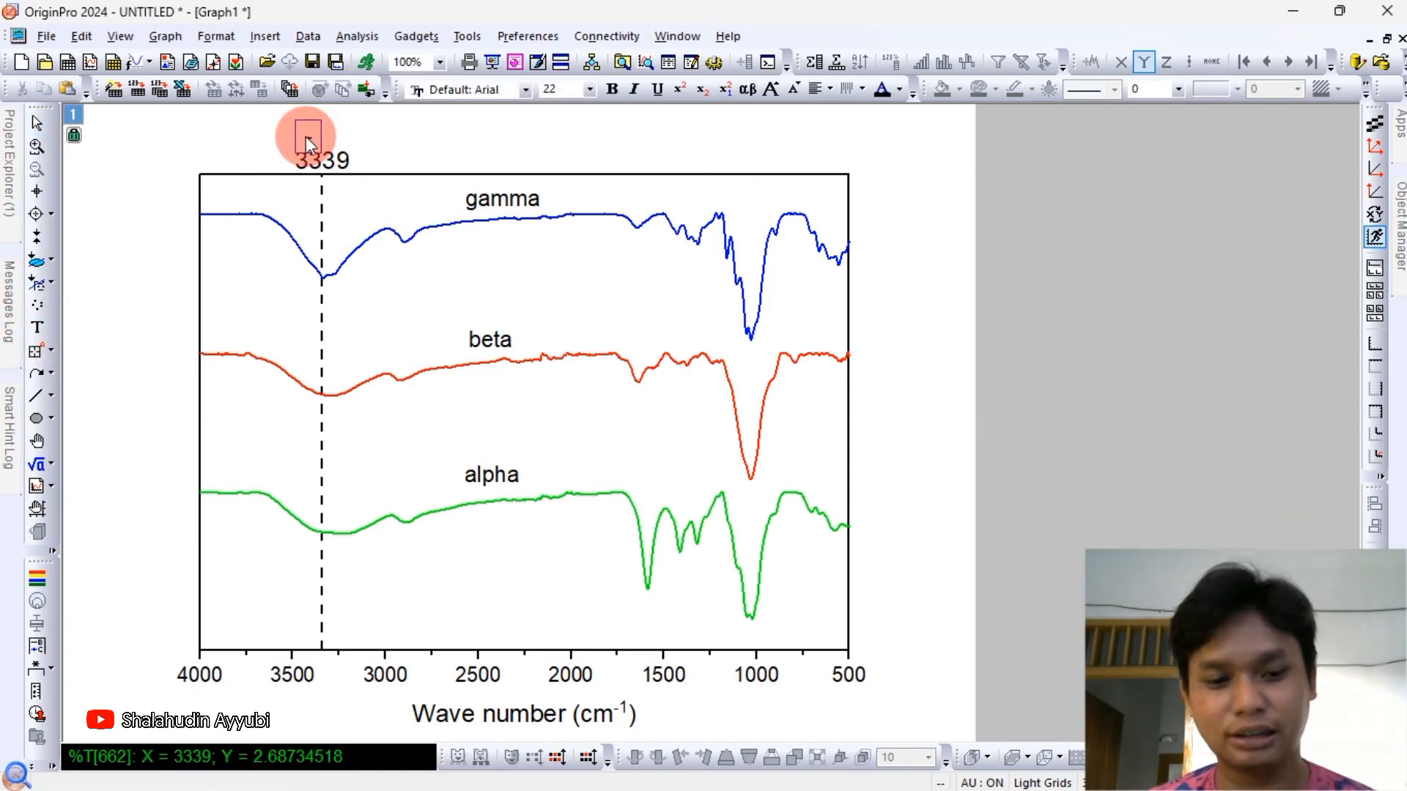
type("-OH")
left_click(399, 195)
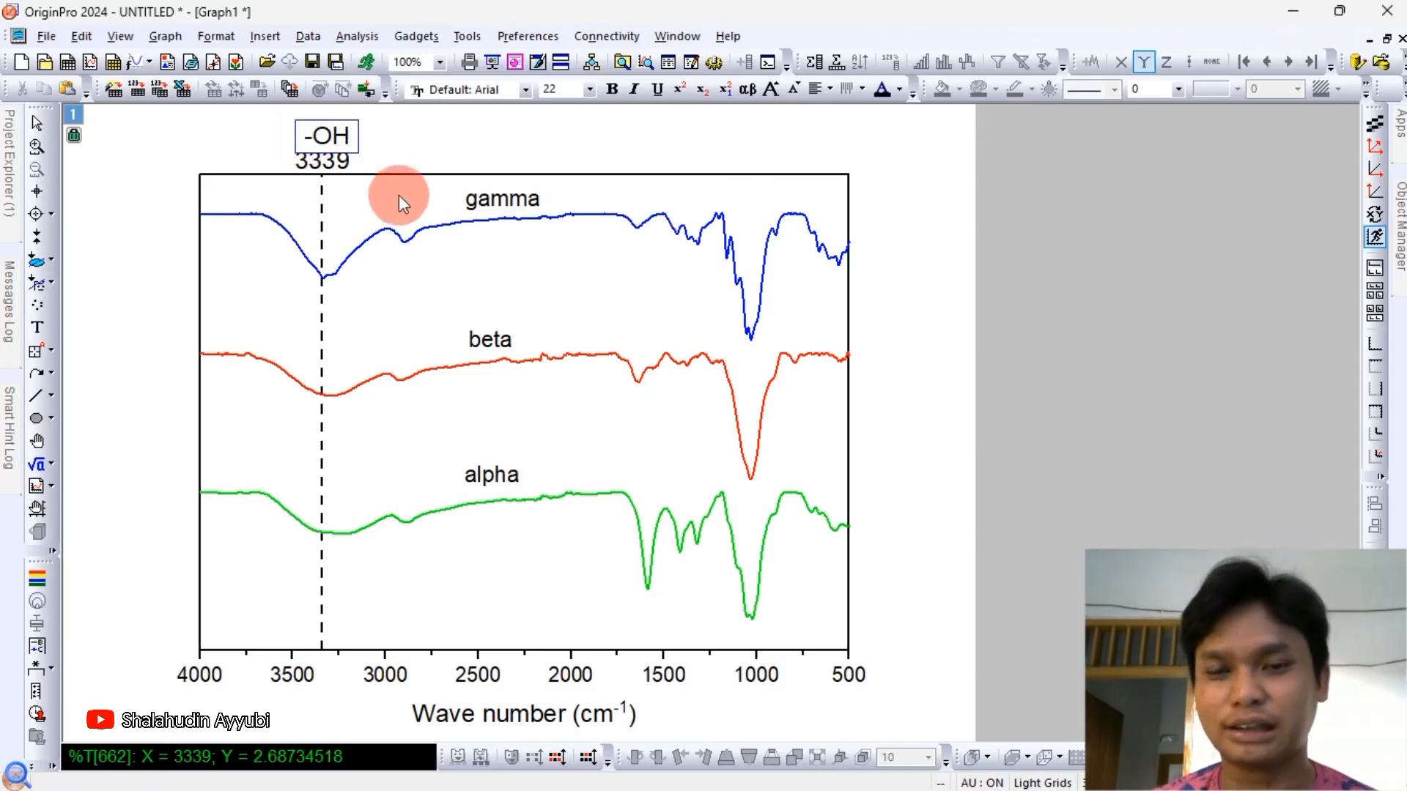
left_click(327, 131)
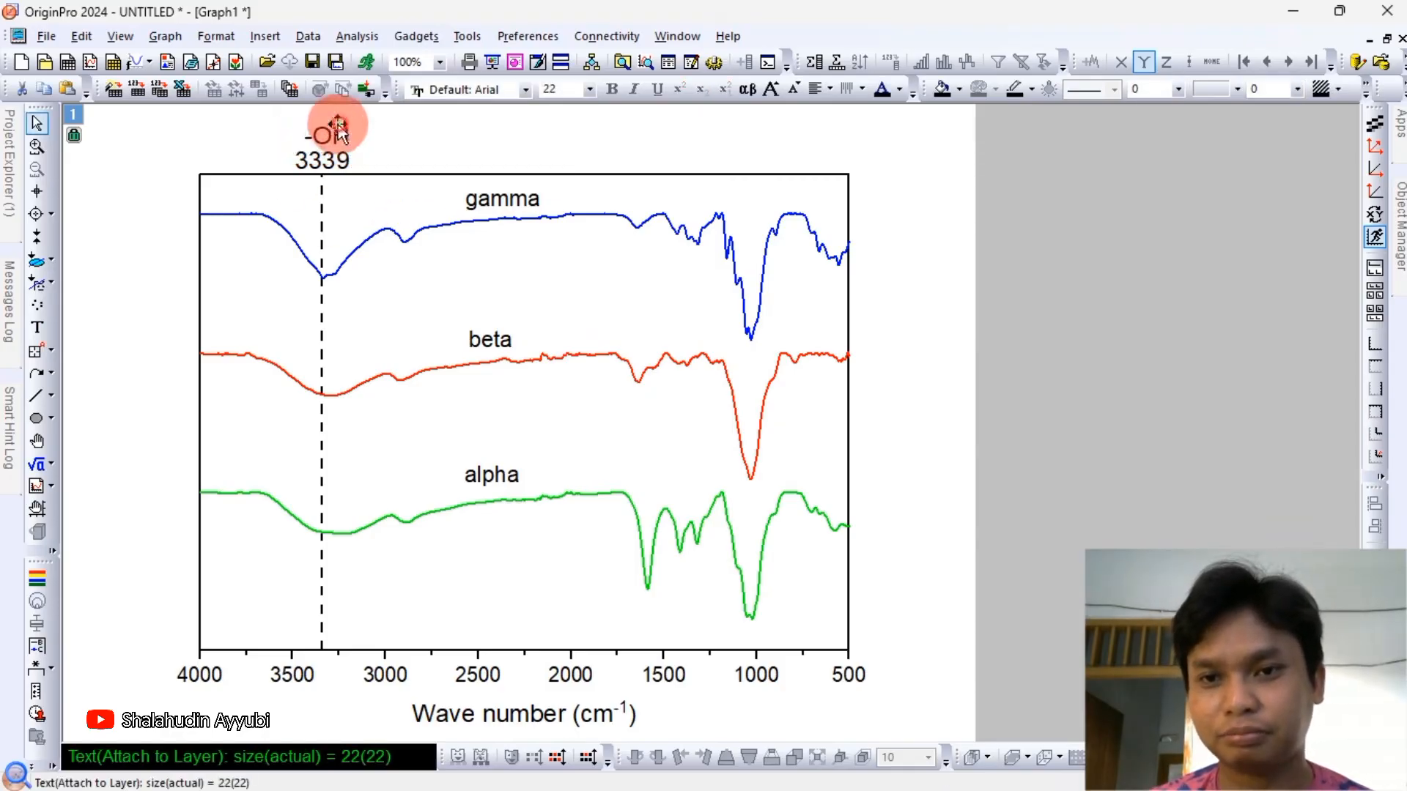
left_click(444, 138)
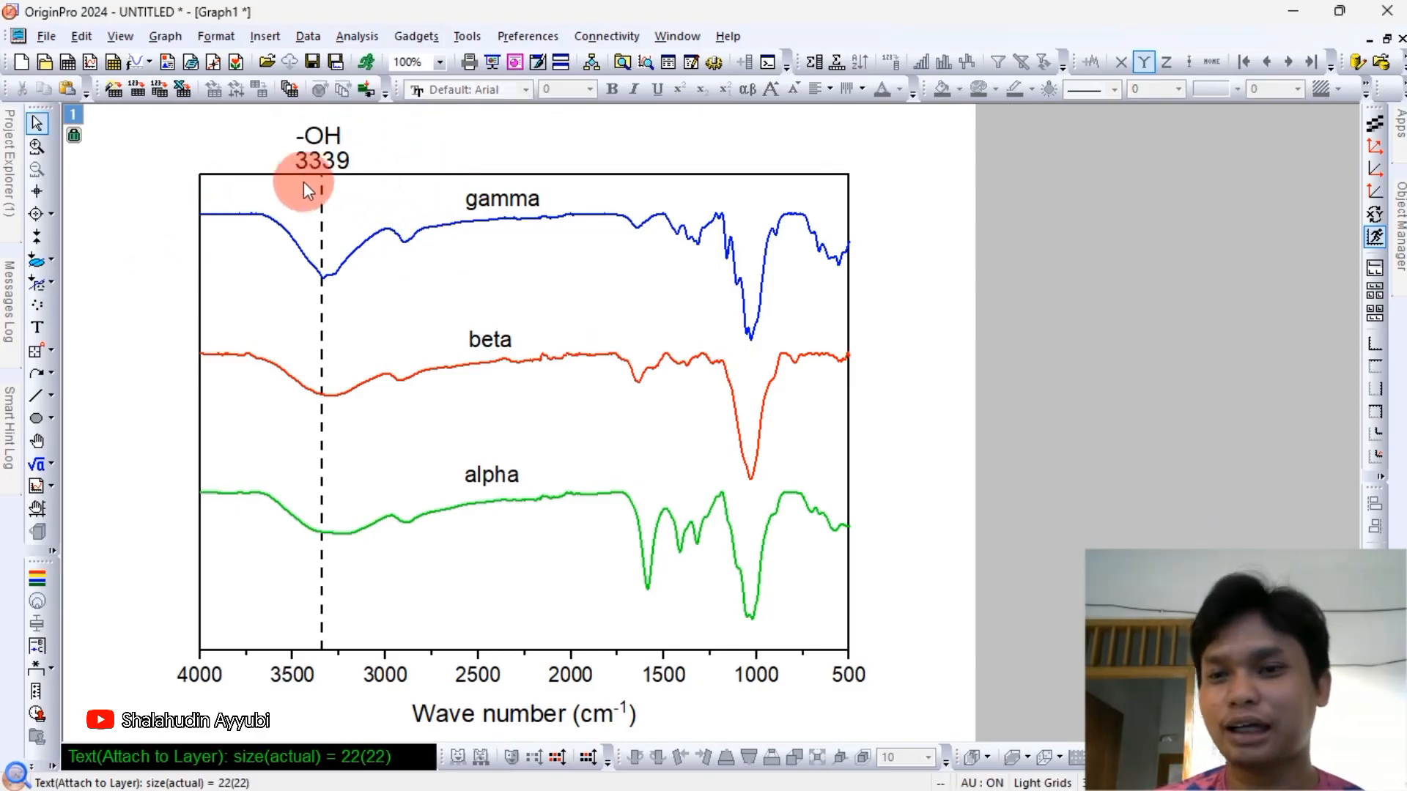
Highlight the lowest data point of the gamma curve's small dip just after the 3339 line and read its X value.
left_click(51, 209)
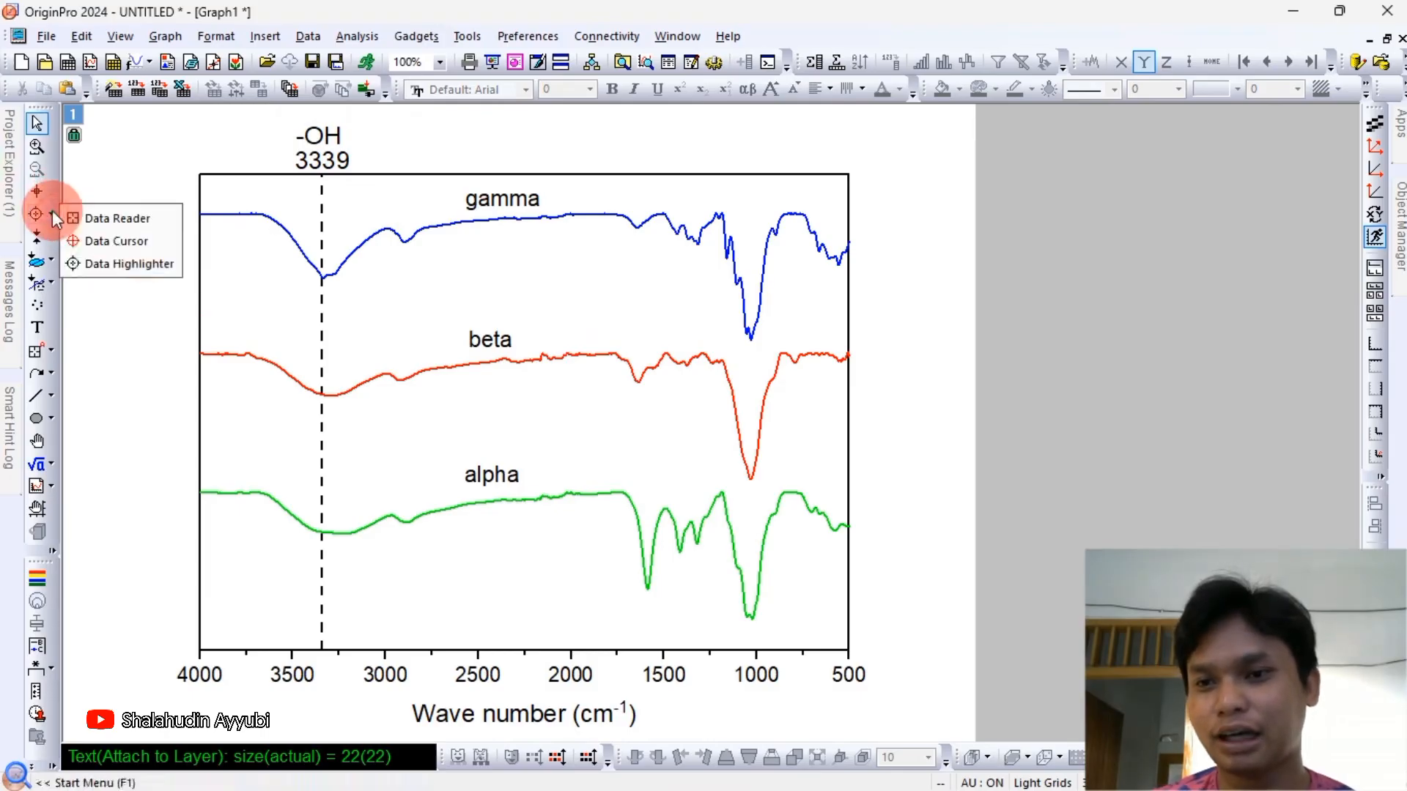
left_click(98, 265)
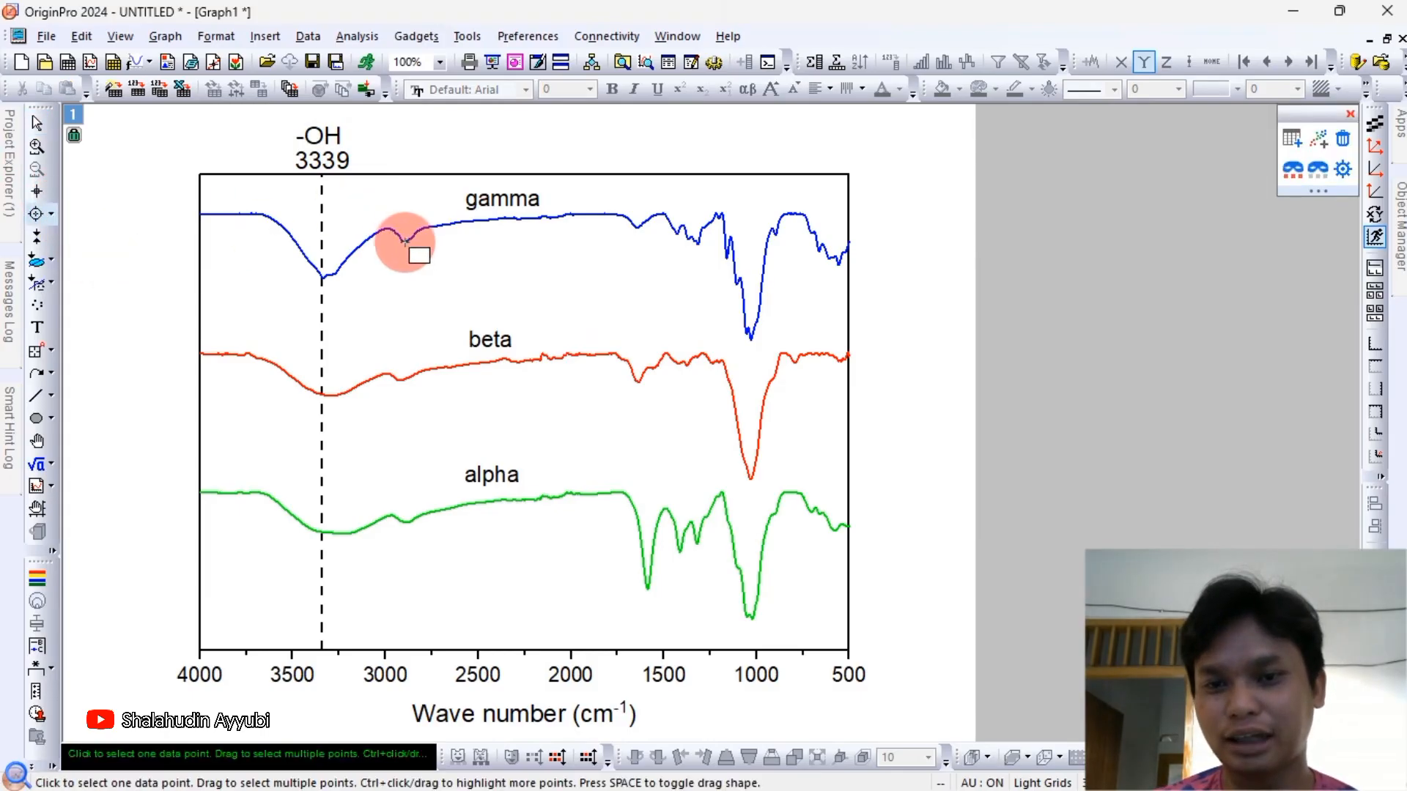
left_click(403, 241)
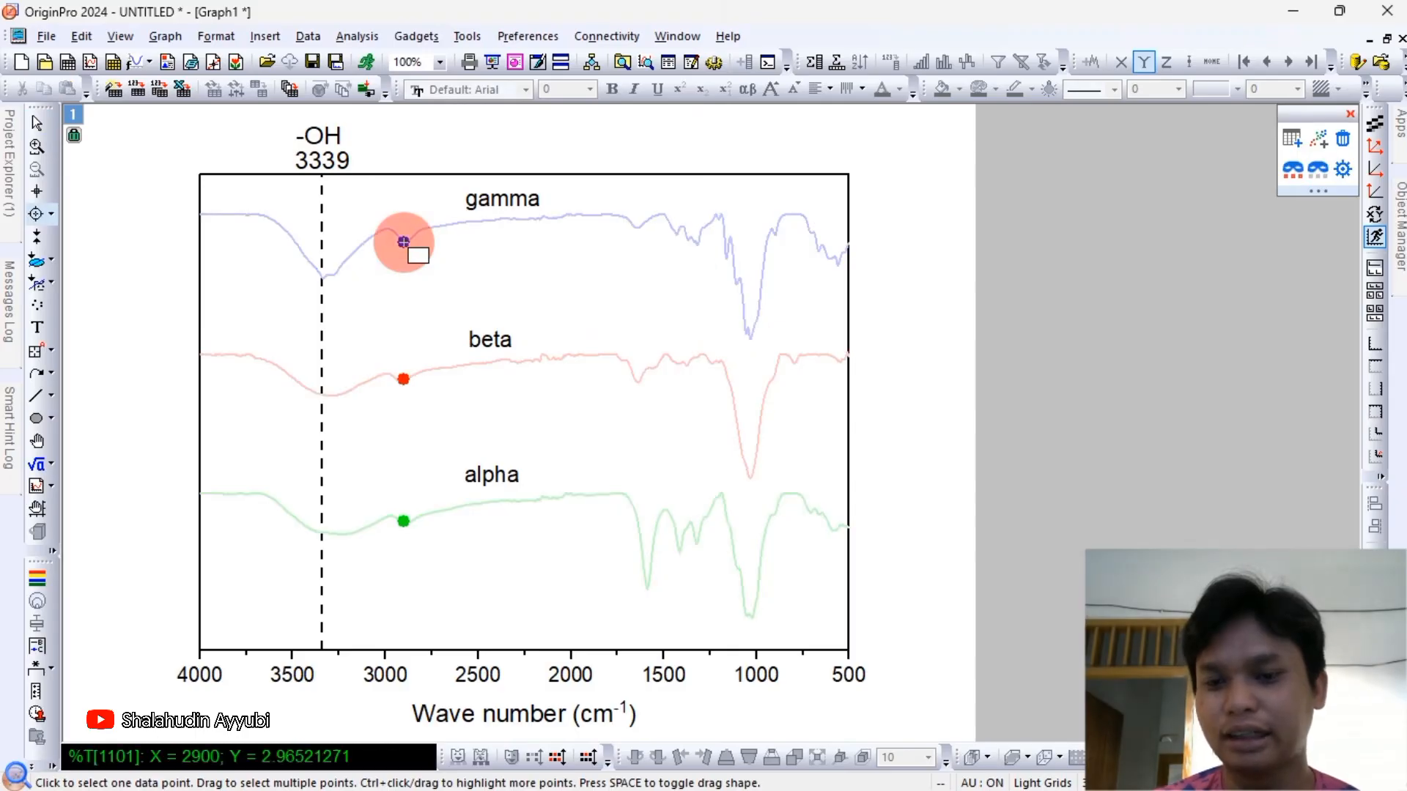
left_click(202, 756)
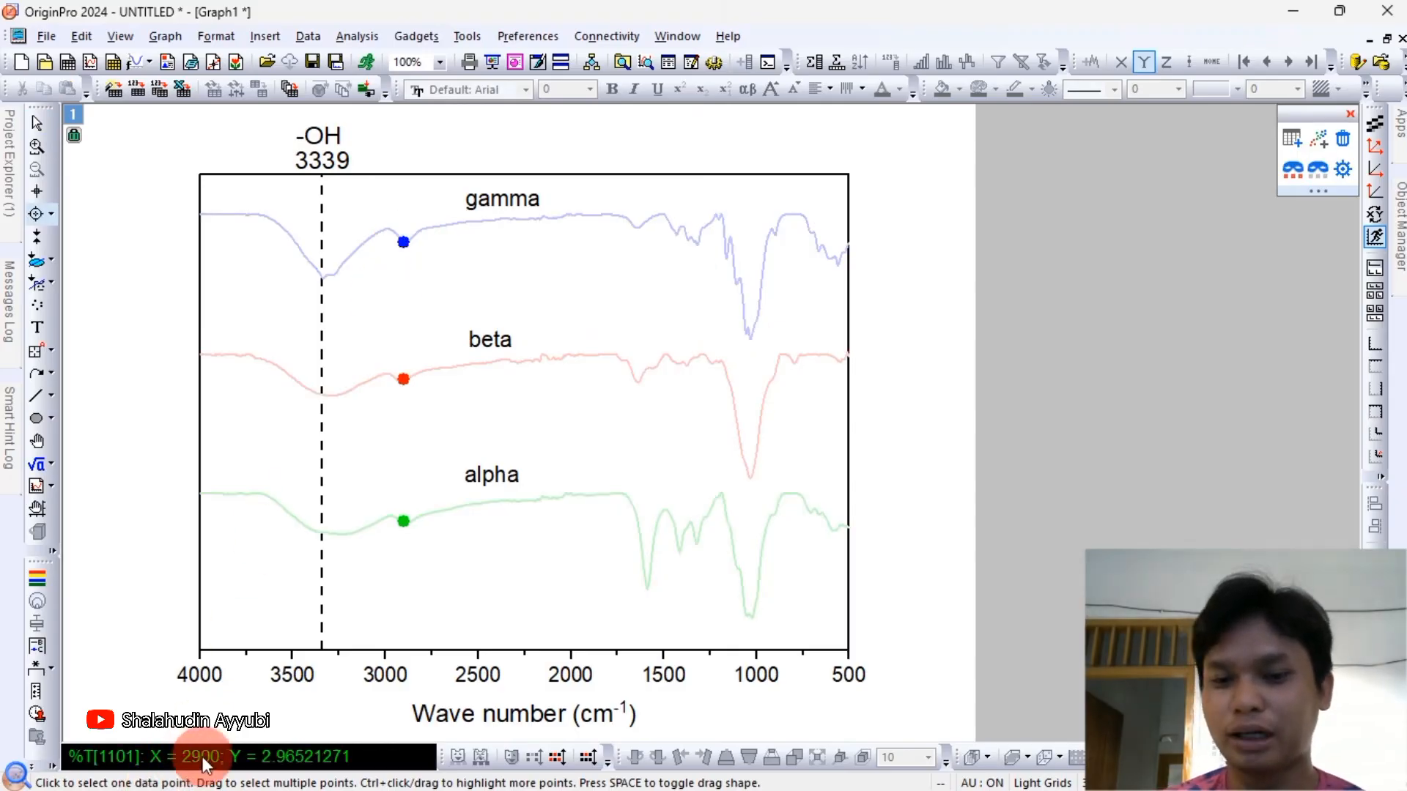
left_click(506, 721)
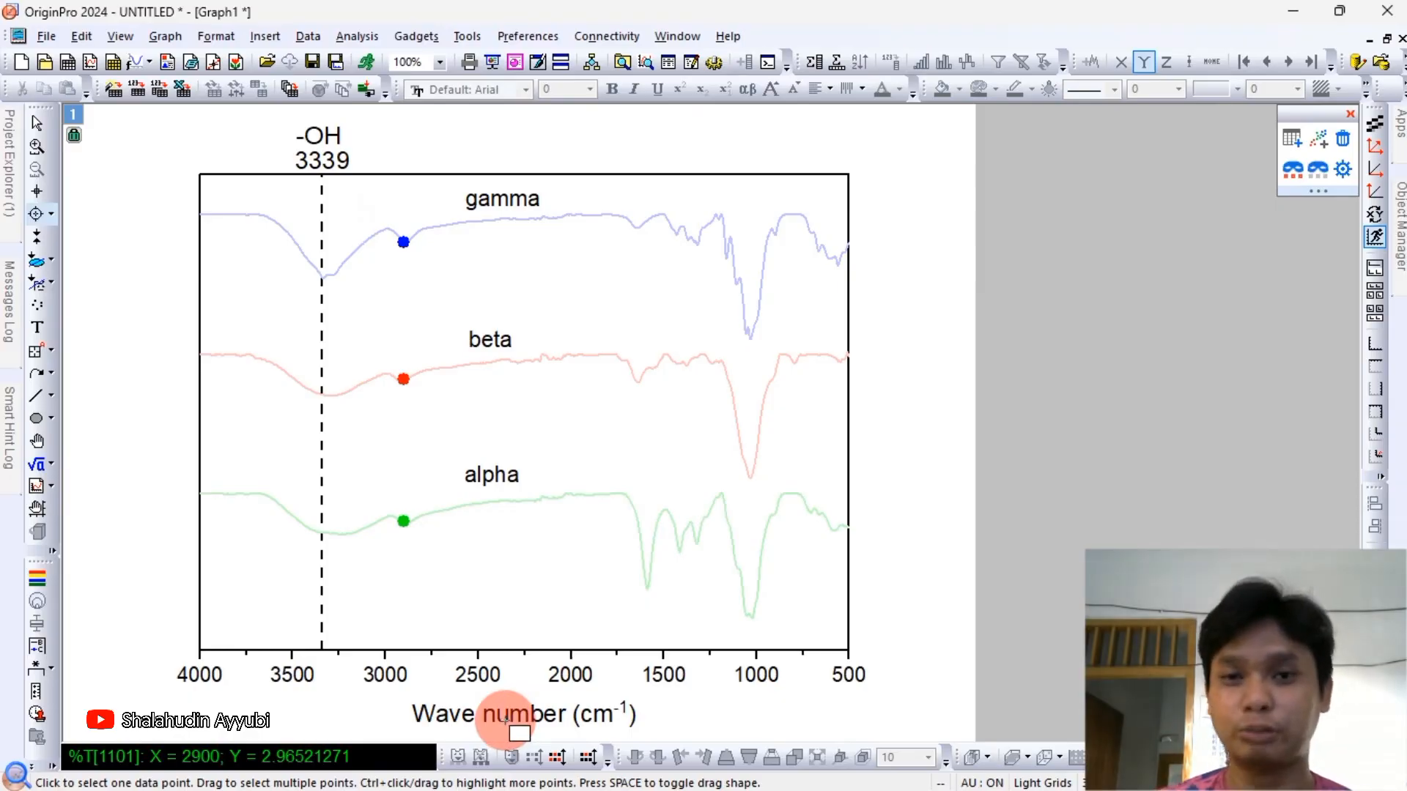
Add a vertical straight line to the graph at X value 2900.
left_click(265, 37)
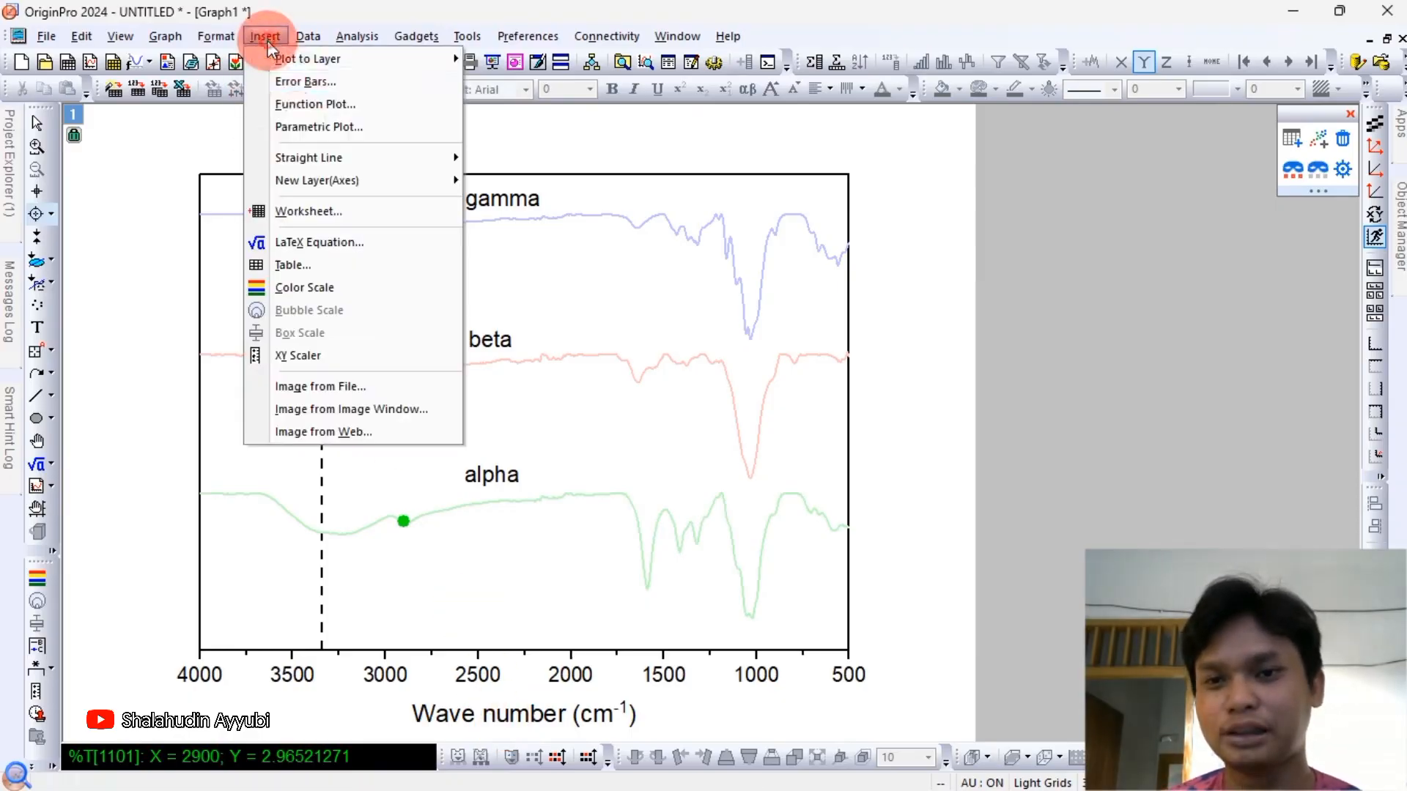
mouse_move(299, 152)
left_click(527, 186)
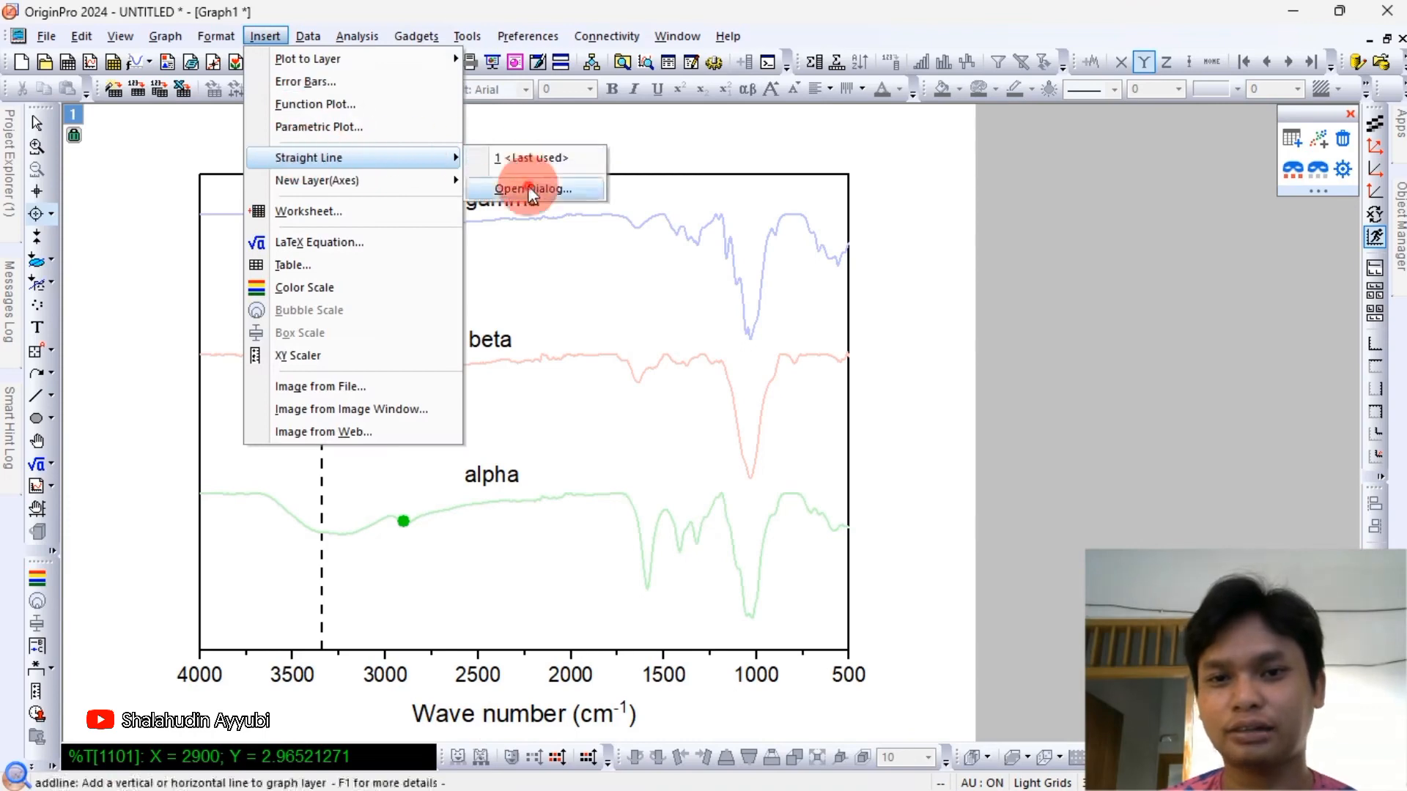
left_click(706, 399)
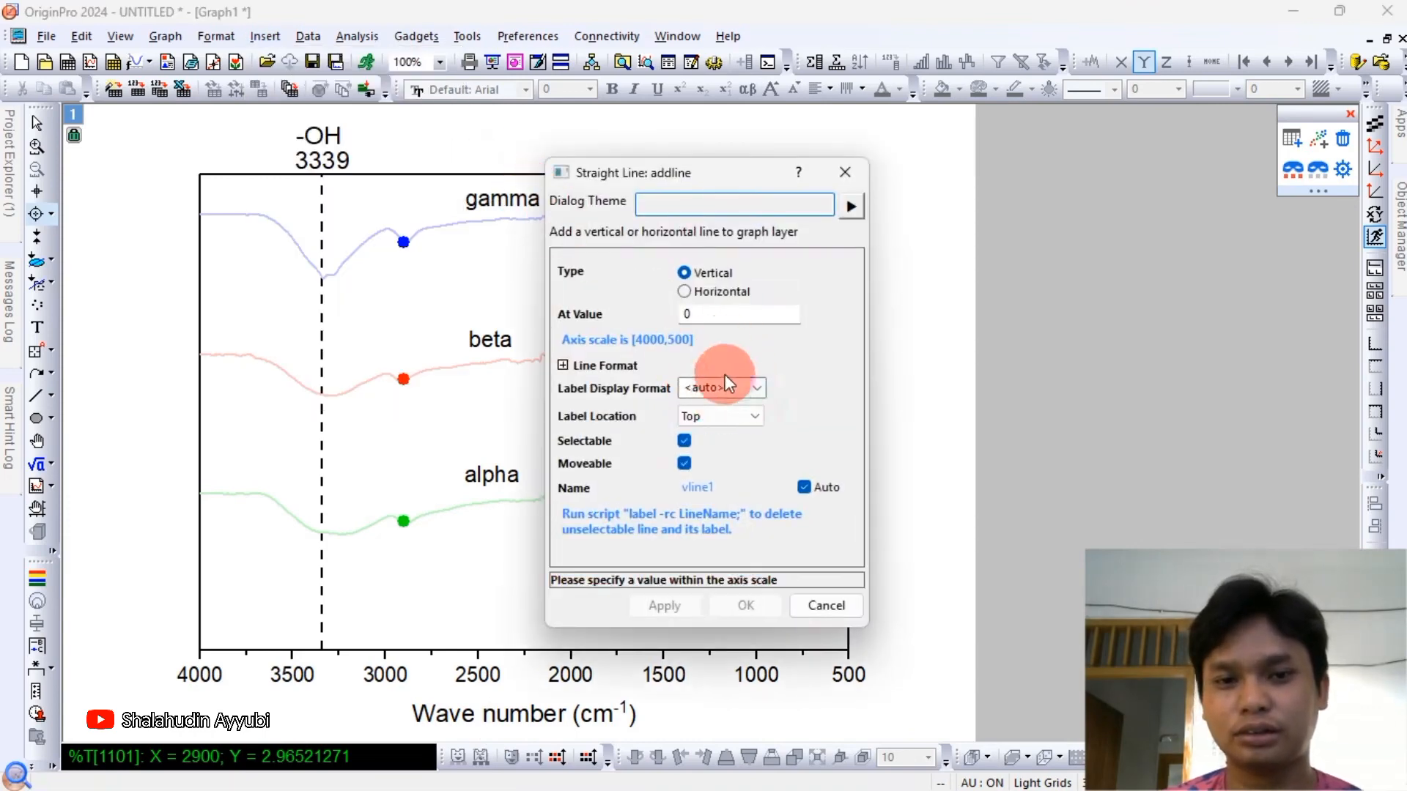
left_click(713, 317)
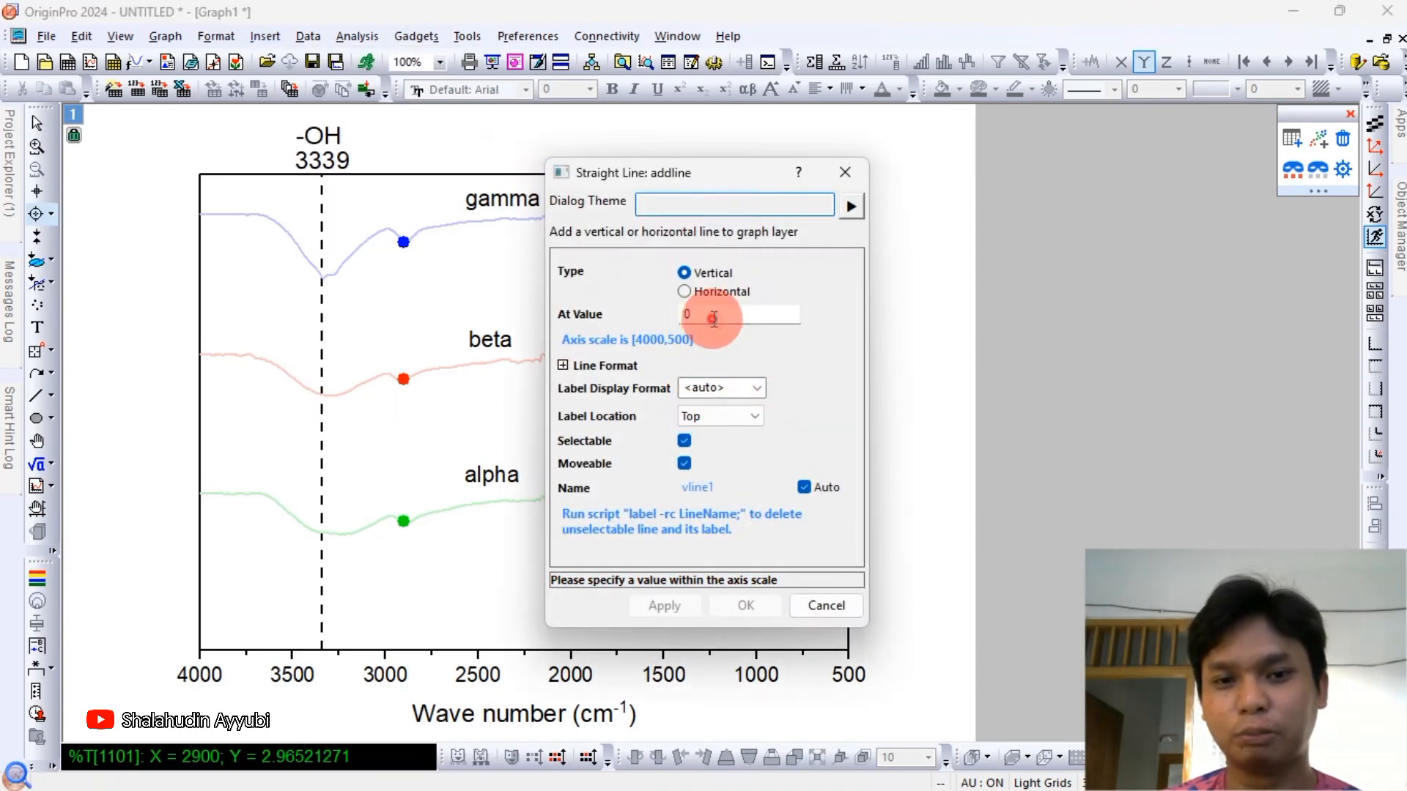
type("290")
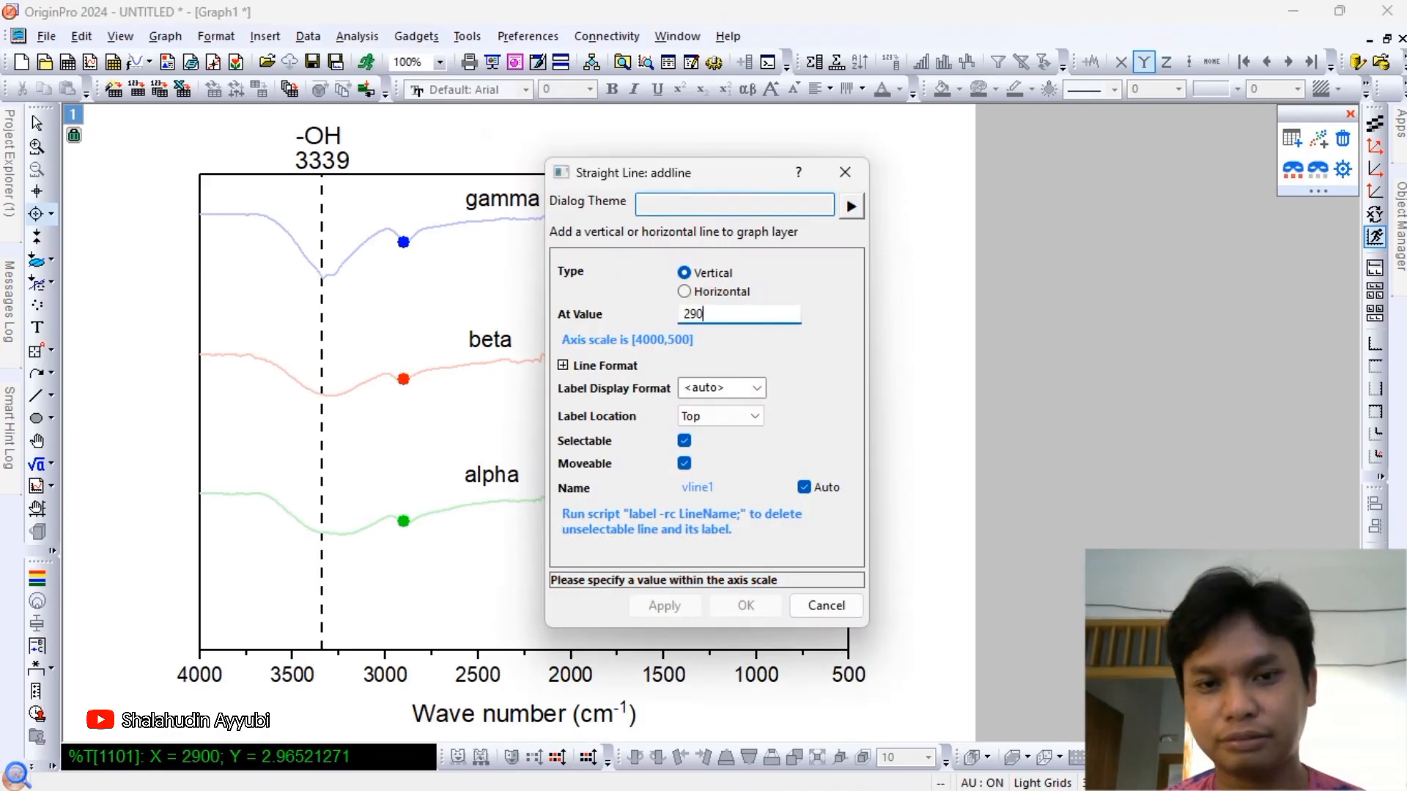
type("0")
left_click(753, 606)
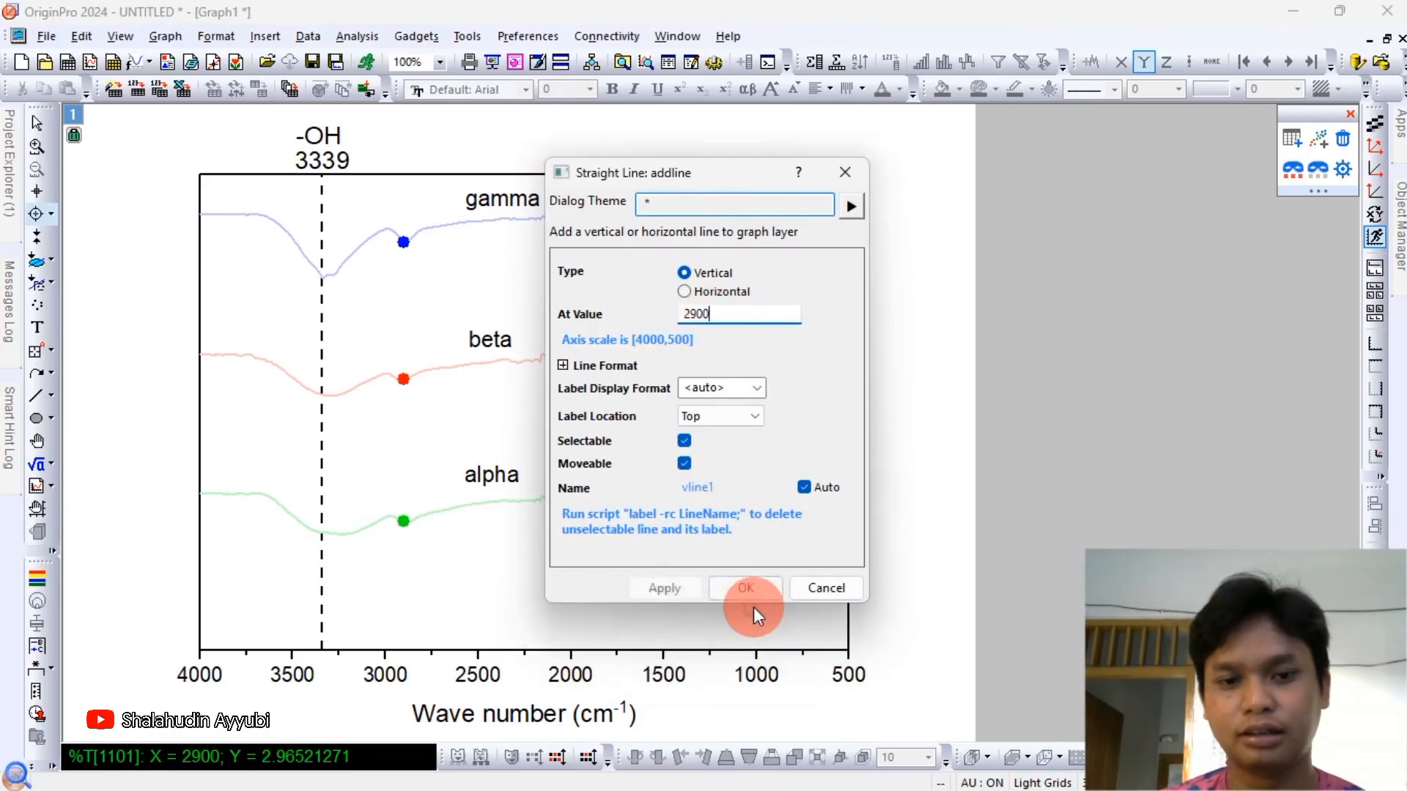
left_click(396, 365)
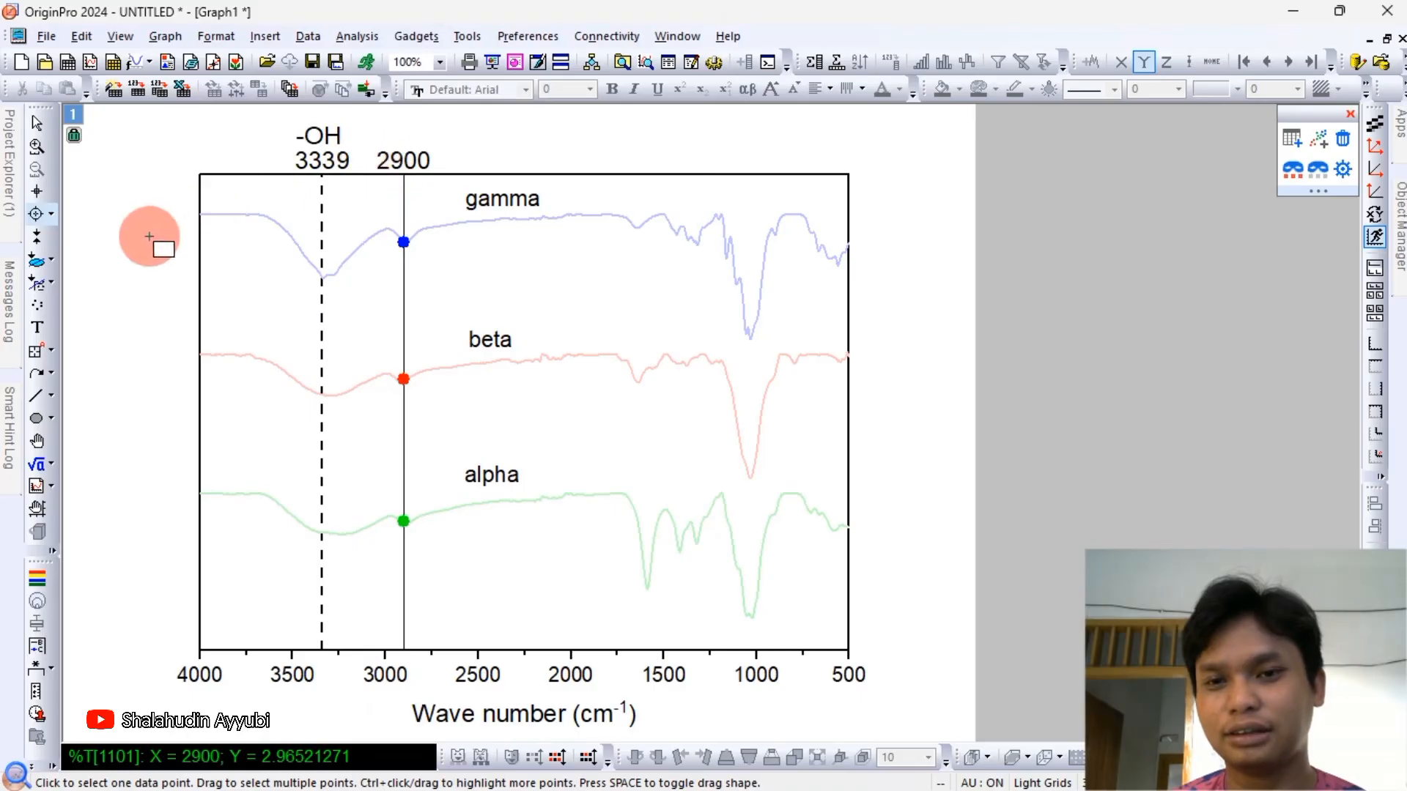
Format the vertical line at 2900 with width 1.5 and line type Dash, and apply it.
left_click(37, 123)
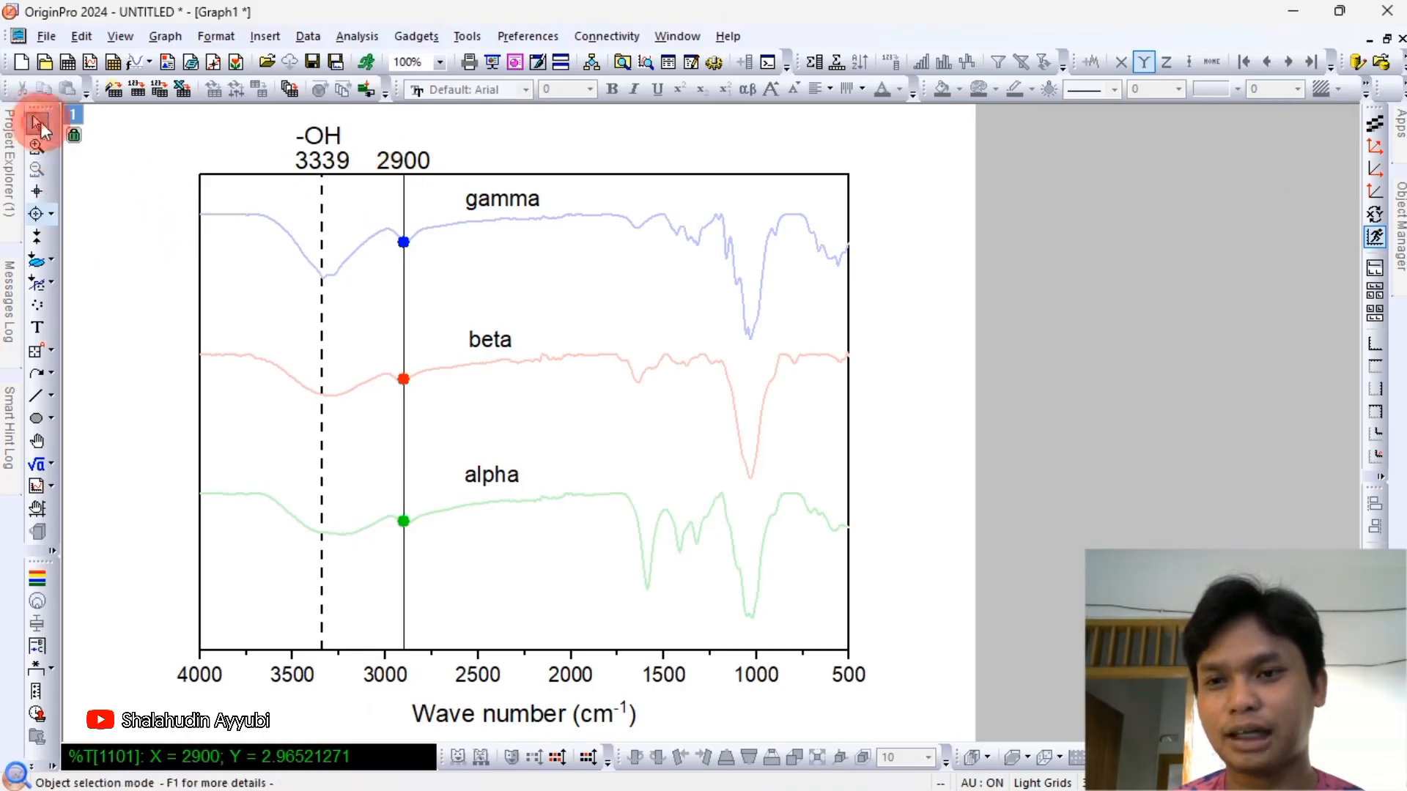
double_click(404, 209)
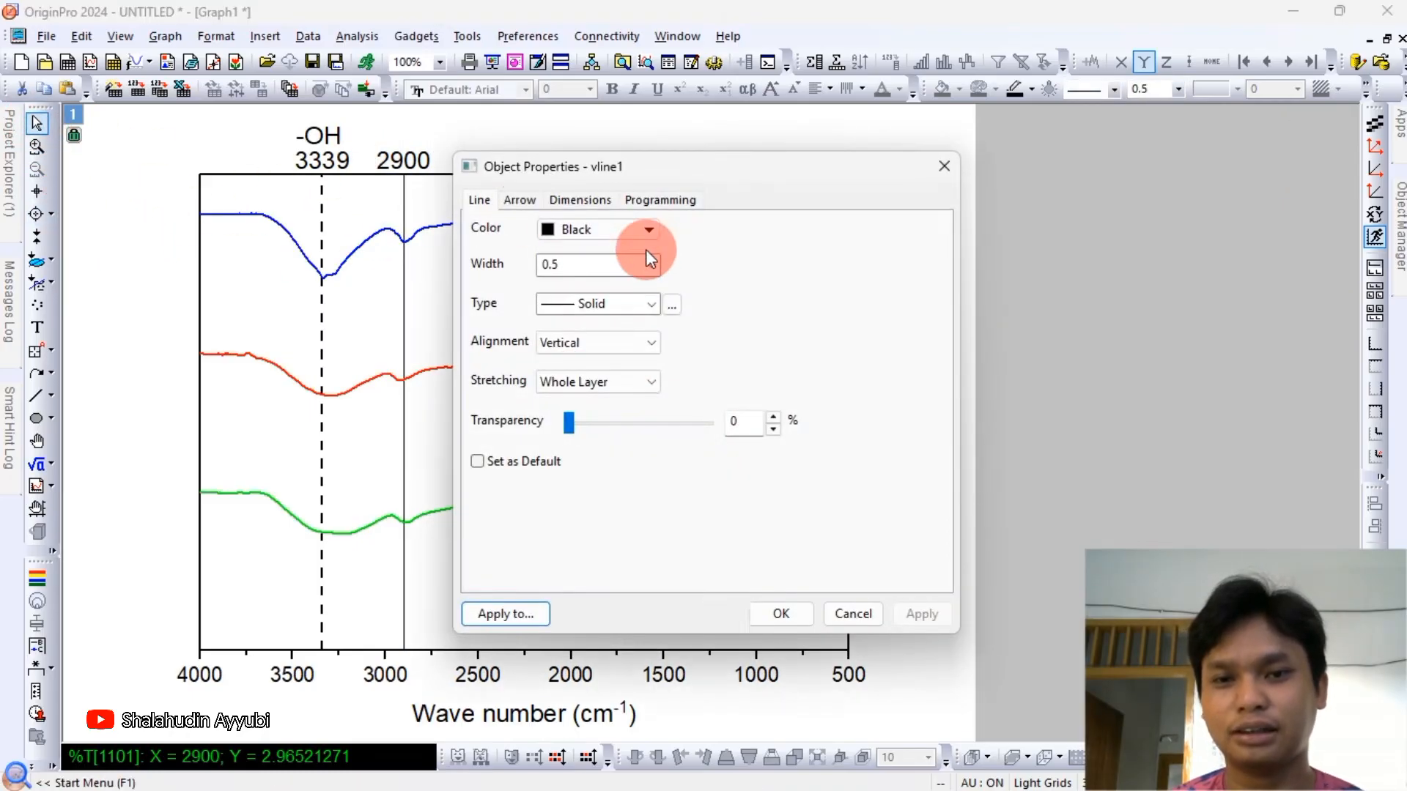
left_click(646, 262)
left_click(563, 333)
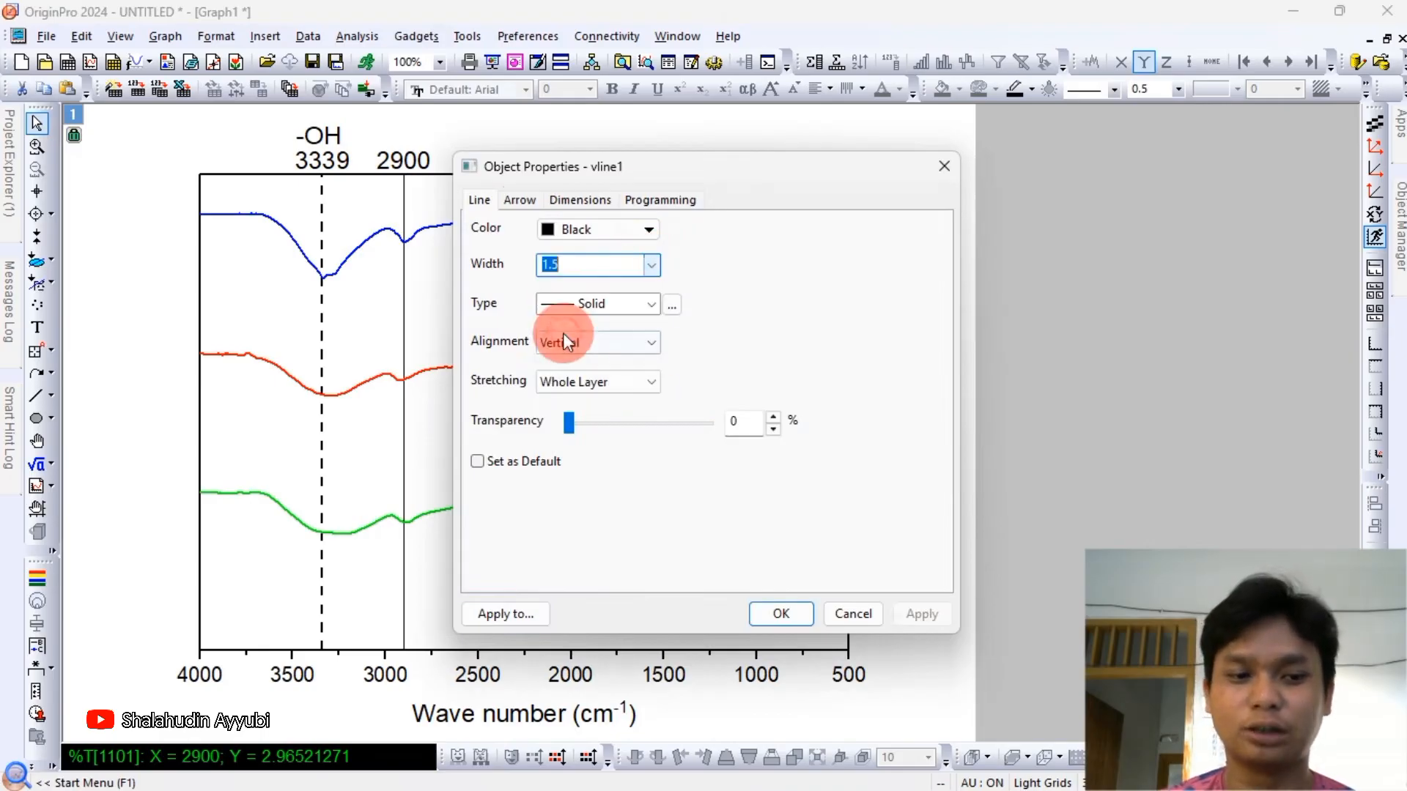
left_click(584, 302)
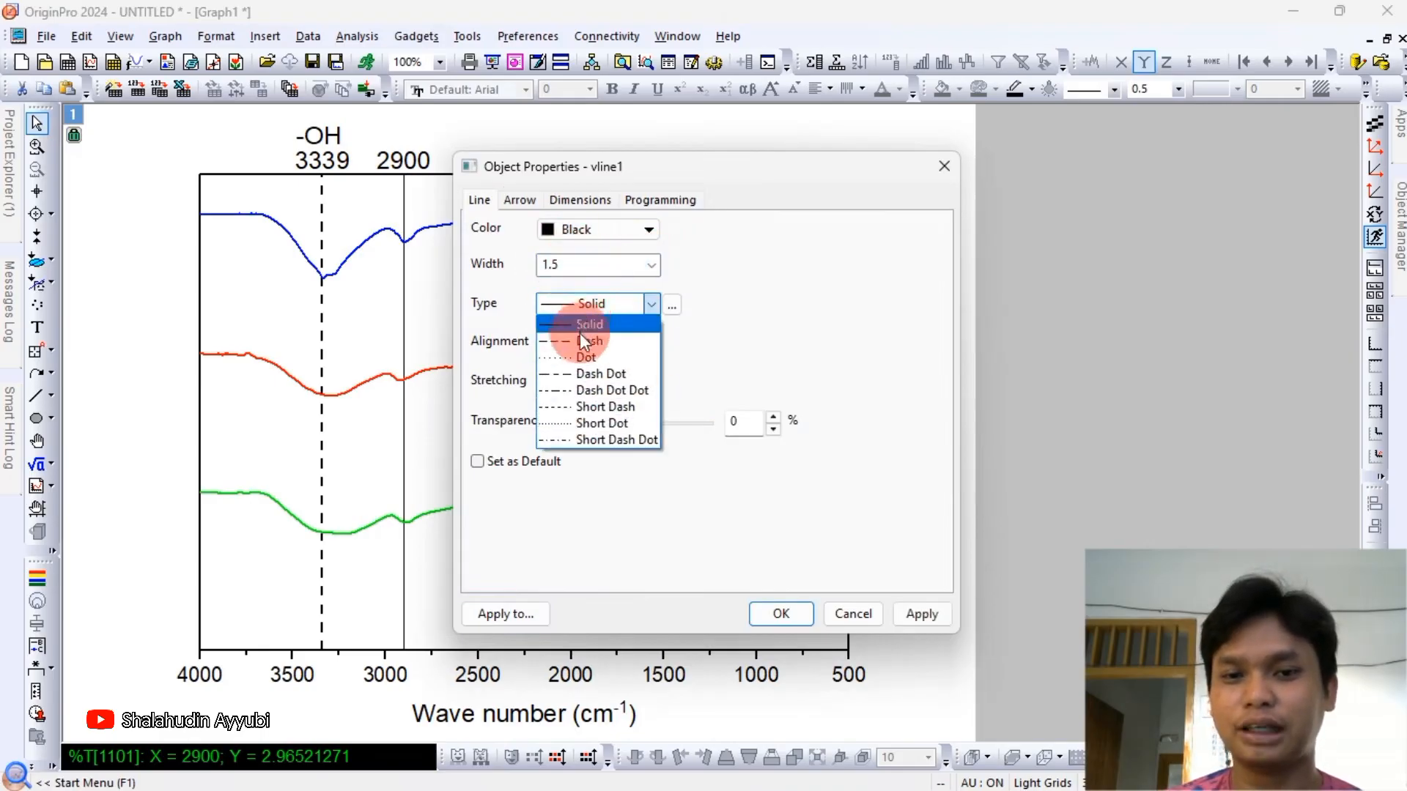
left_click(579, 339)
left_click(892, 614)
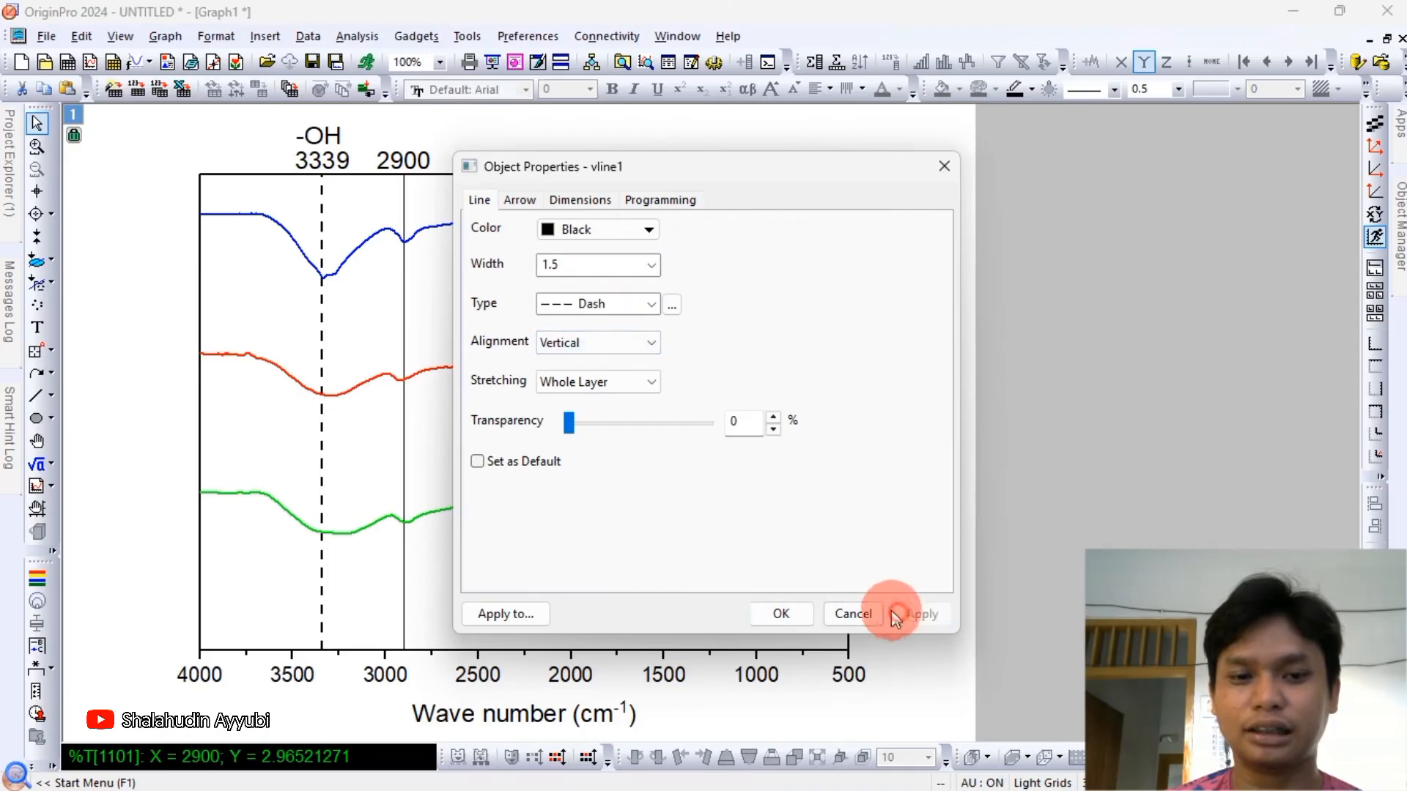
left_click(782, 612)
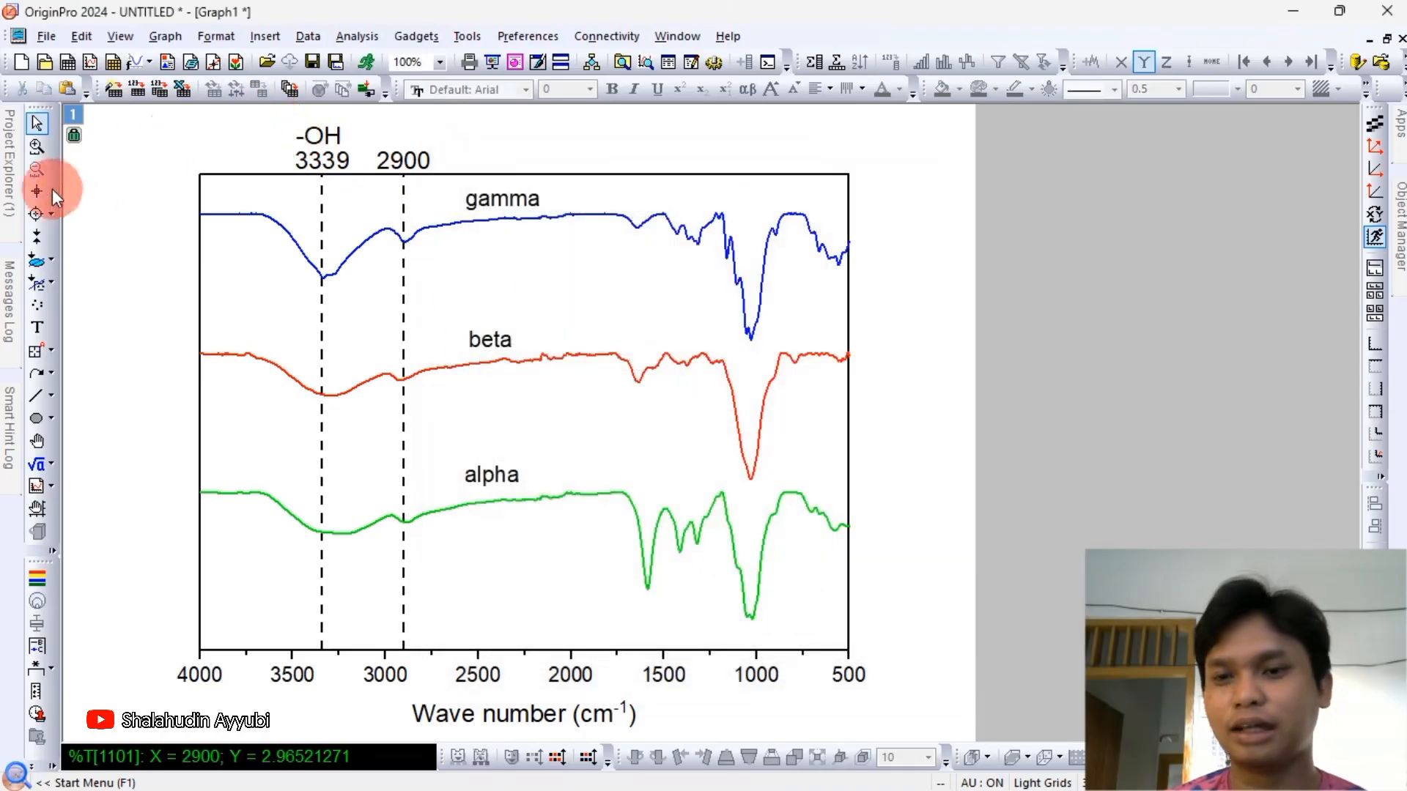
Add the text label "-CH" above the 2900 line value and align it over that number.
left_click(37, 327)
left_click(396, 137)
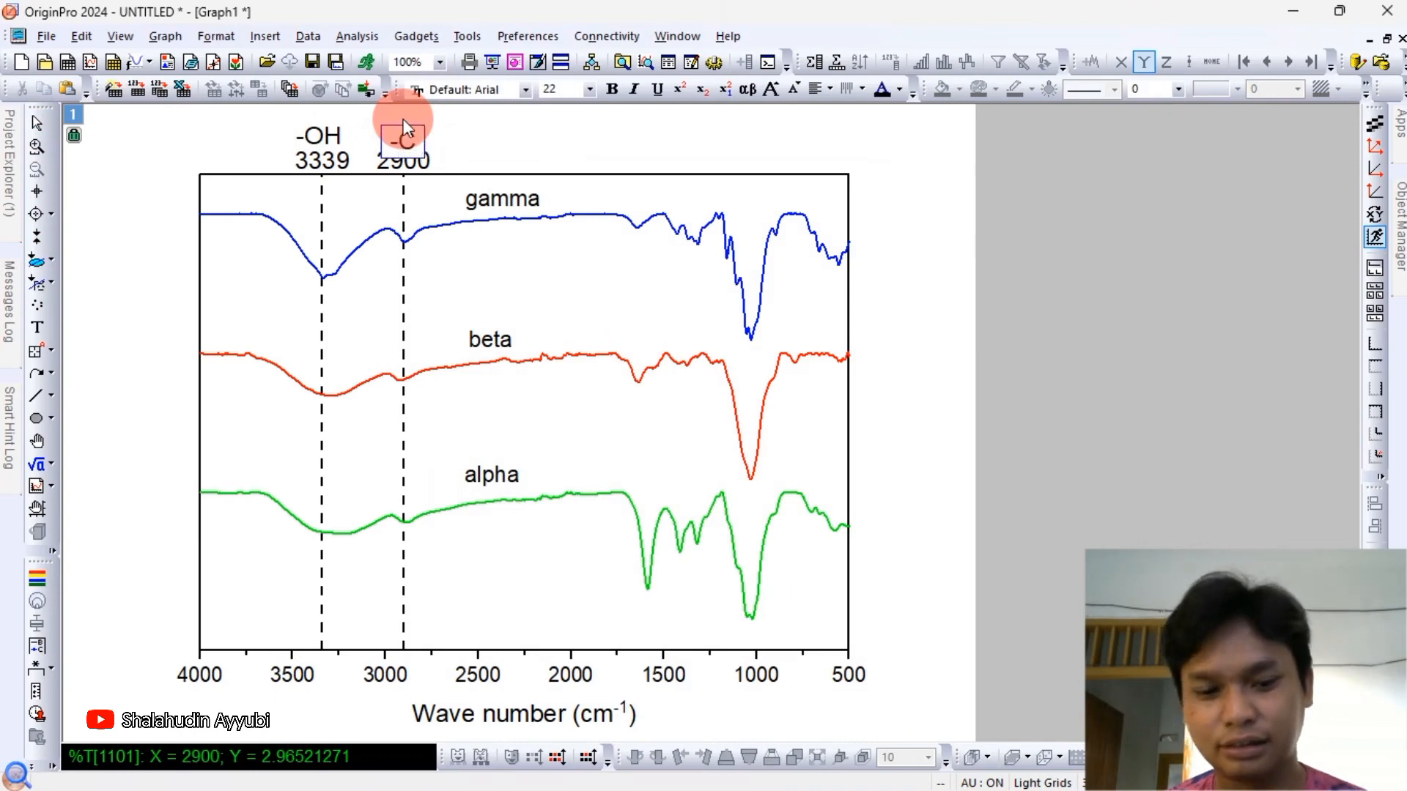
left_click(455, 139)
left_click(428, 135)
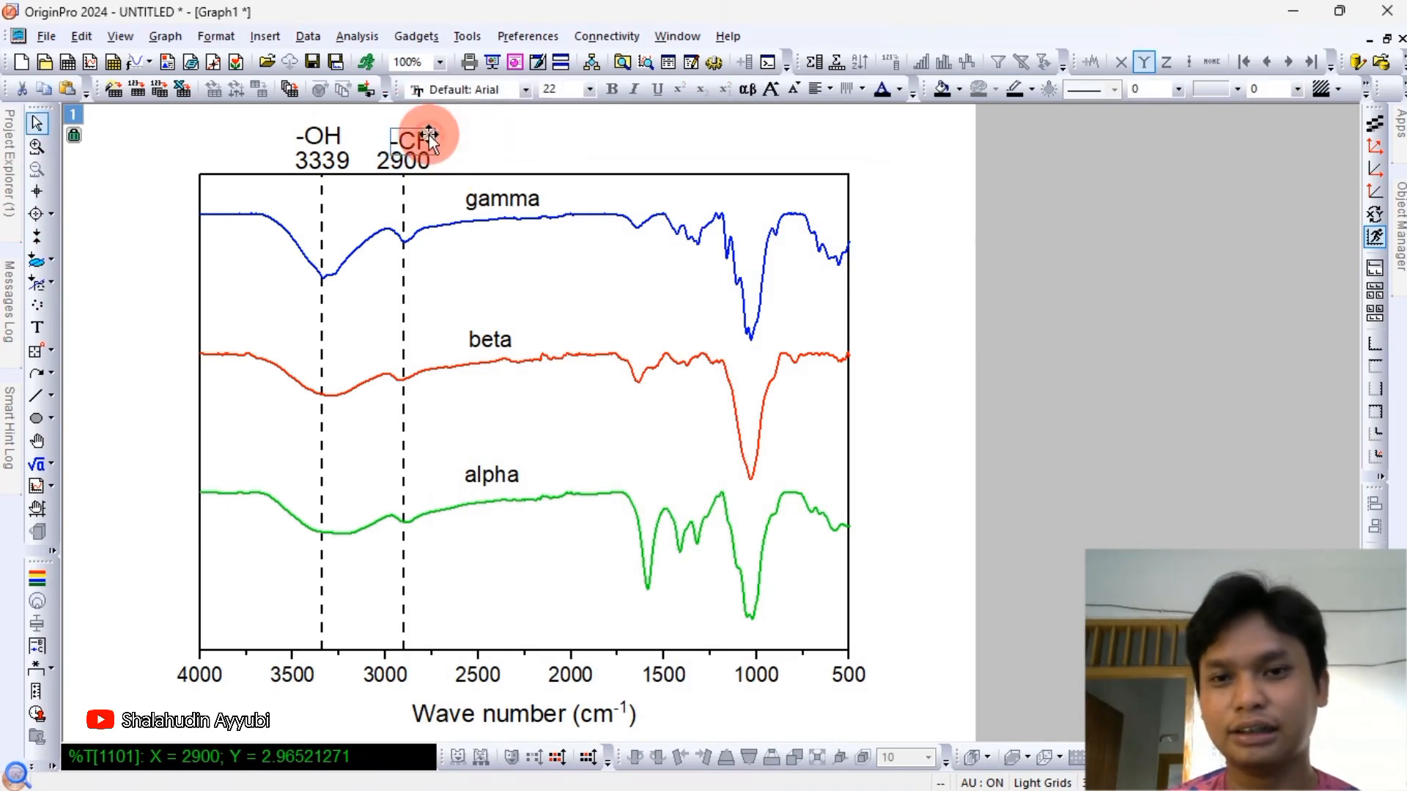
left_click(513, 143)
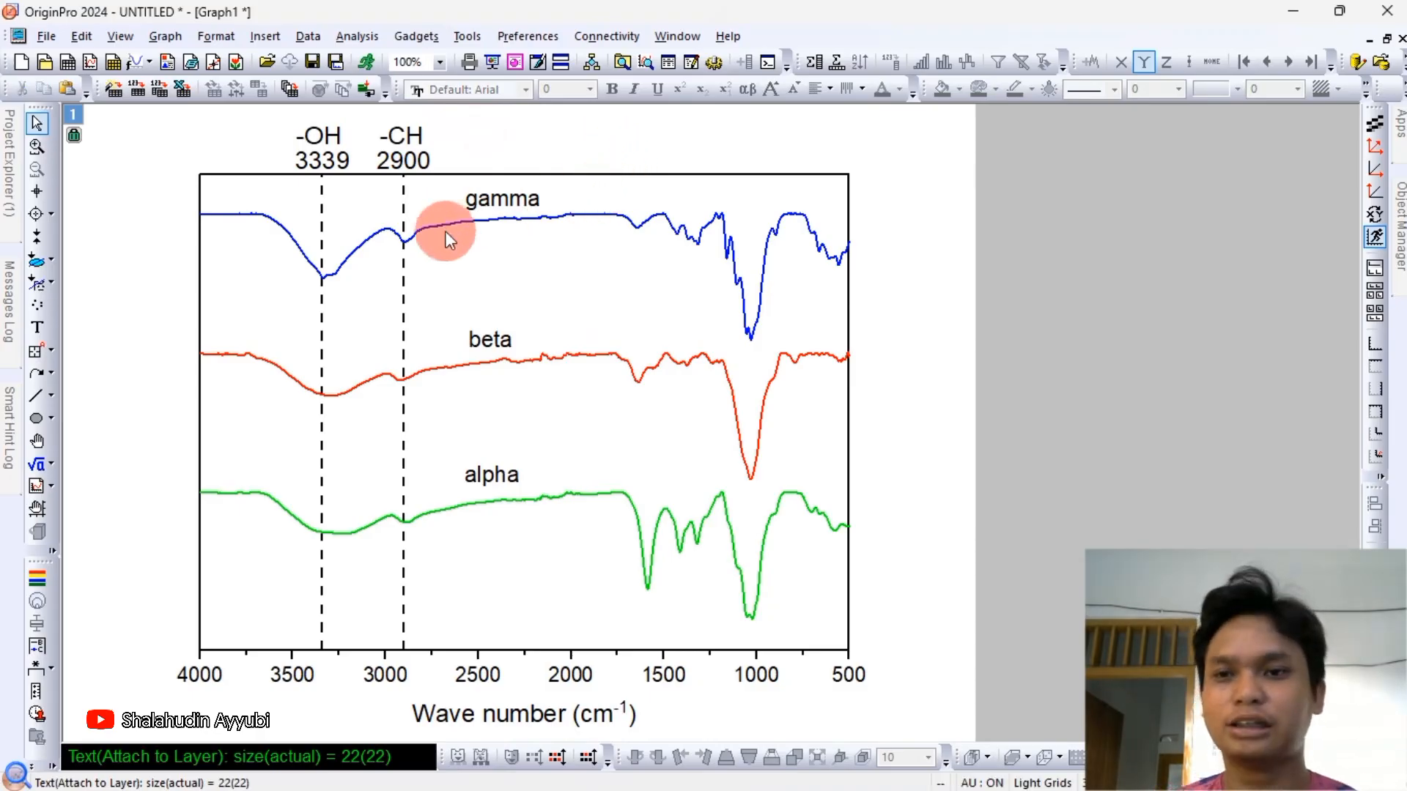
Pick the lowest point of the gamma curve's small dip between 2000 and 1500 and add a vertical straight line at X value 1651.
left_click(50, 214)
left_click(111, 262)
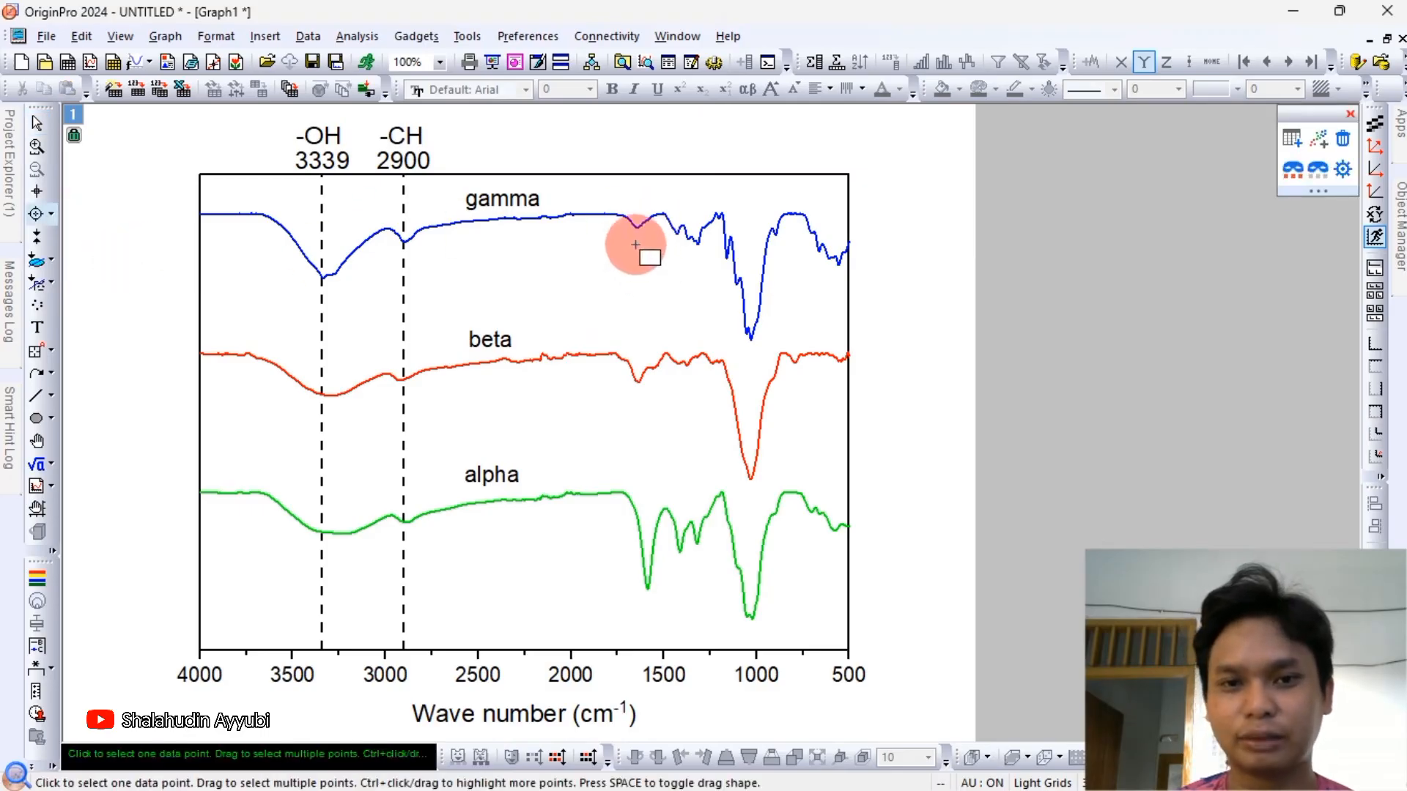
left_click(634, 227)
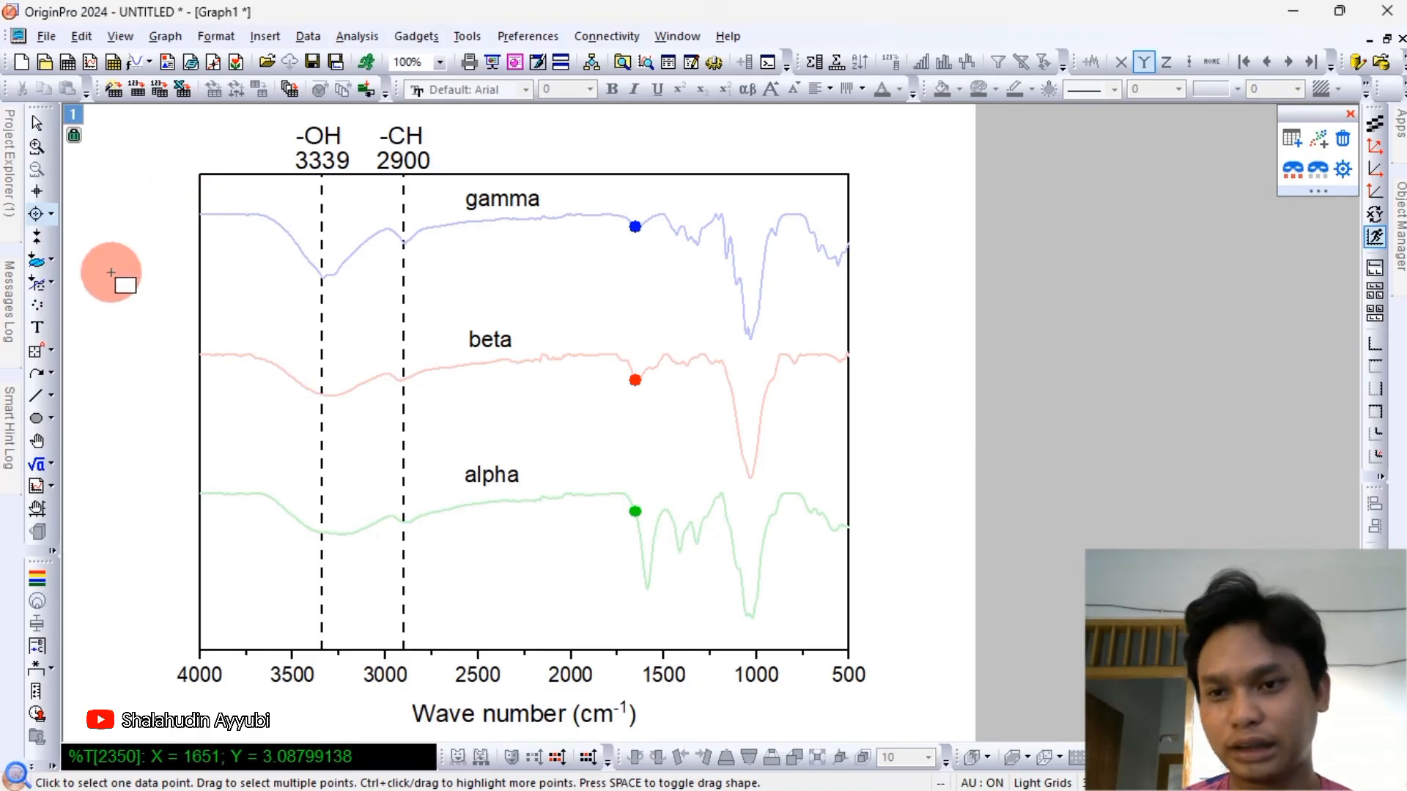
left_click(265, 36)
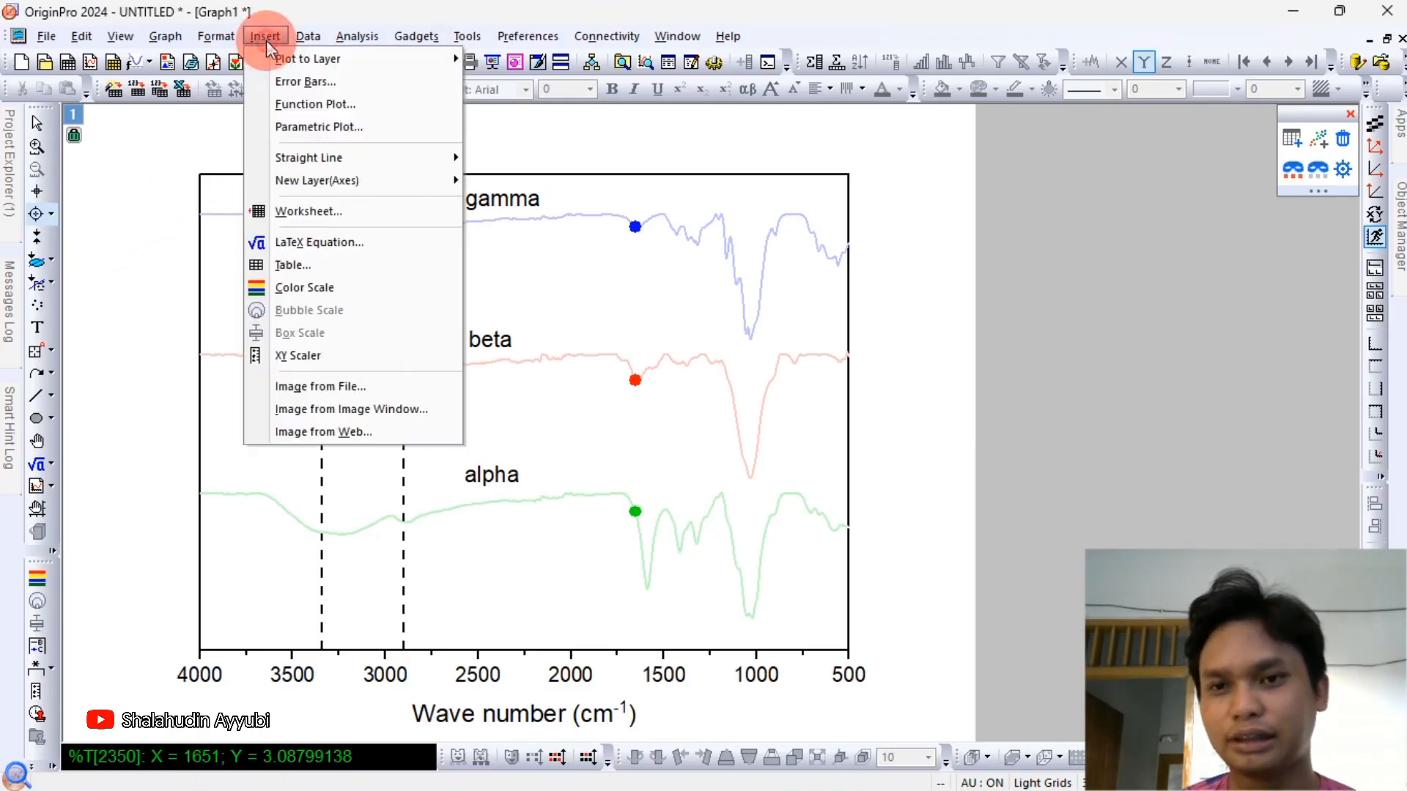
mouse_move(321, 160)
left_click(501, 192)
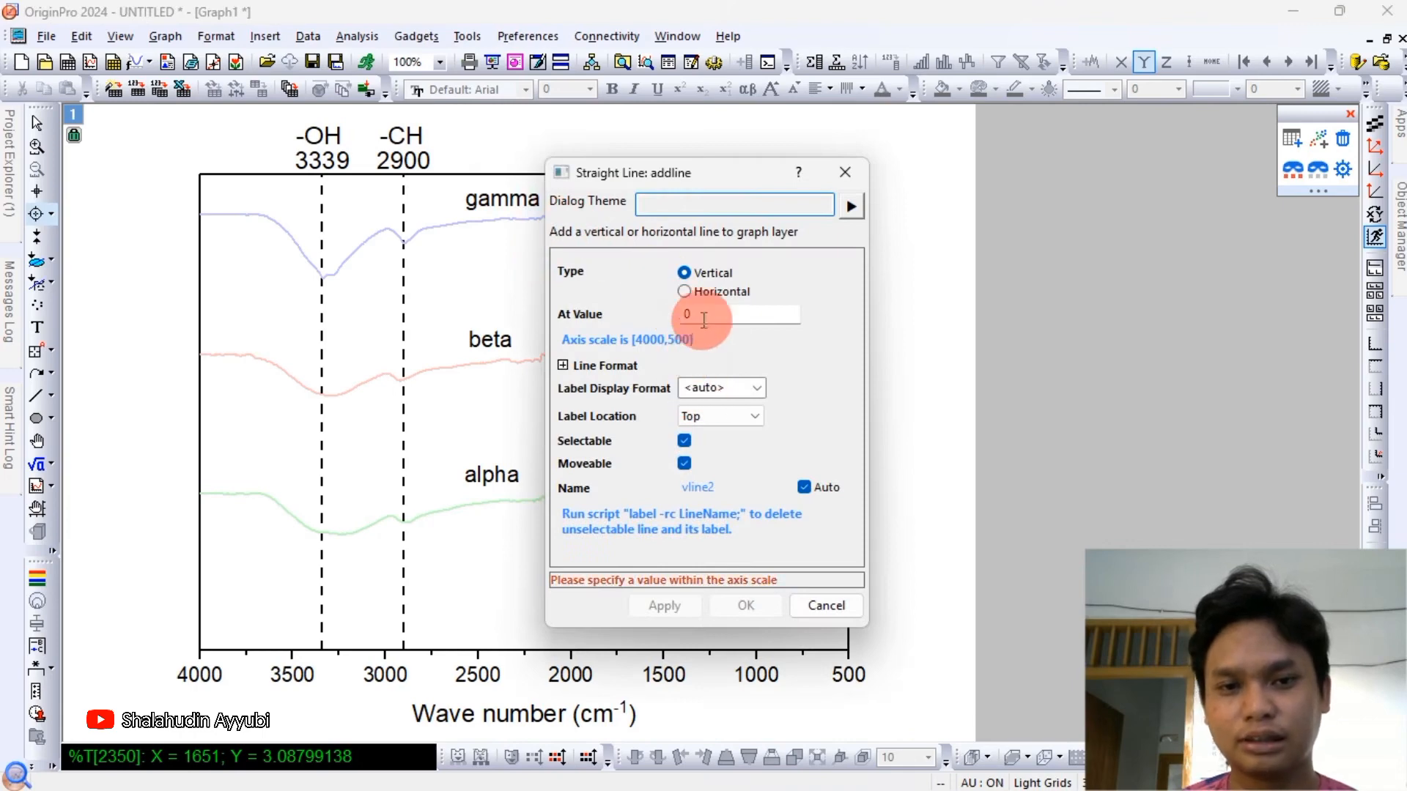
left_click_drag(704, 318, 648, 317)
type("1651")
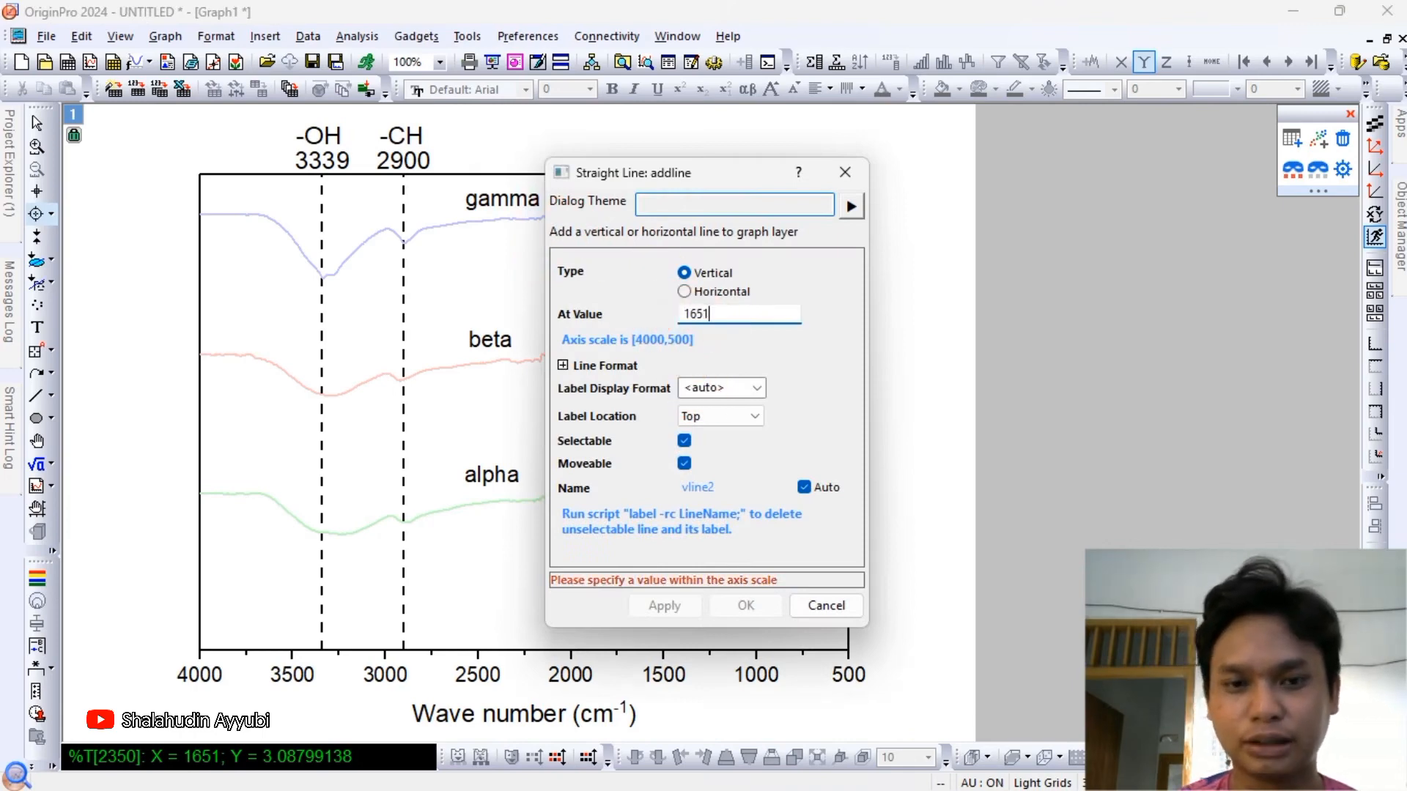
left_click(746, 608)
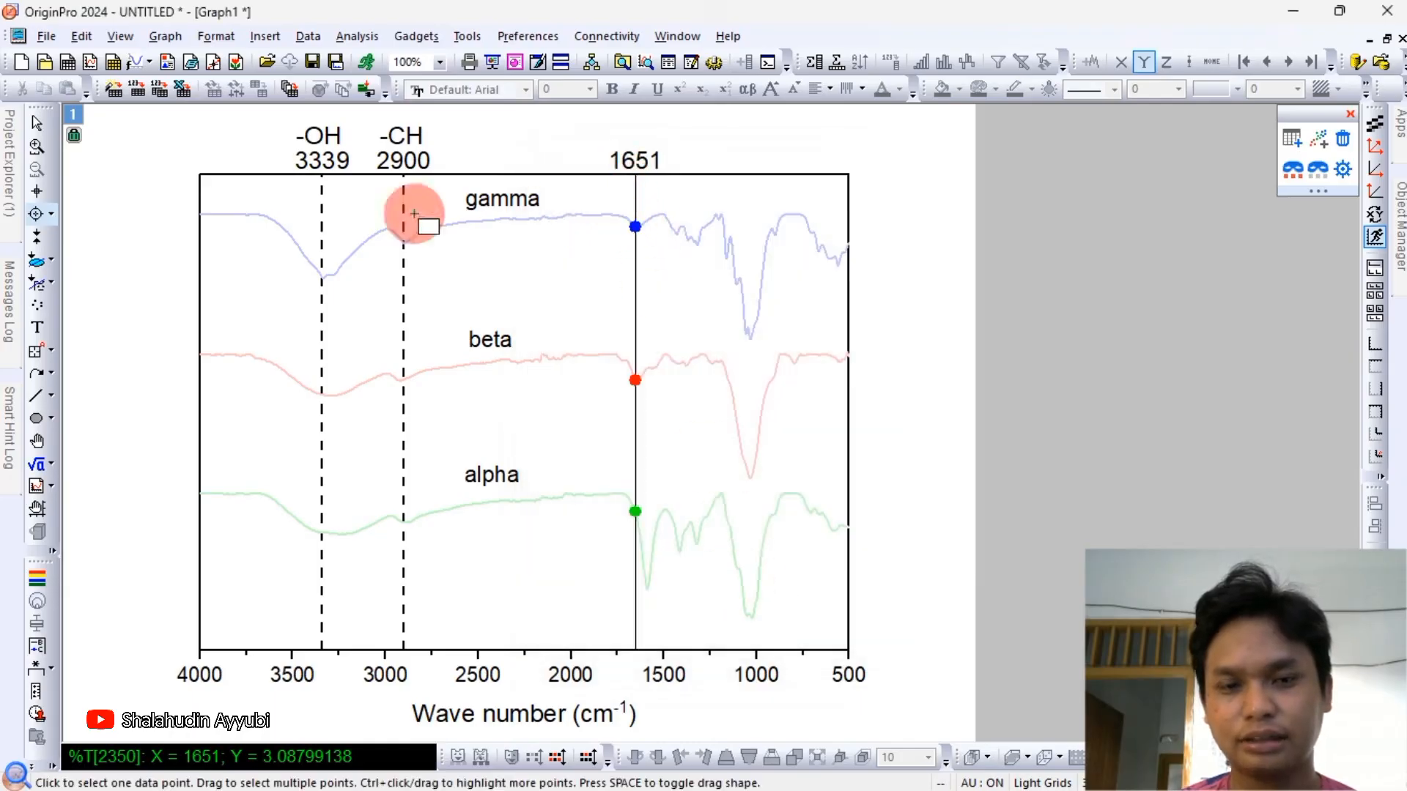
left_click(37, 123)
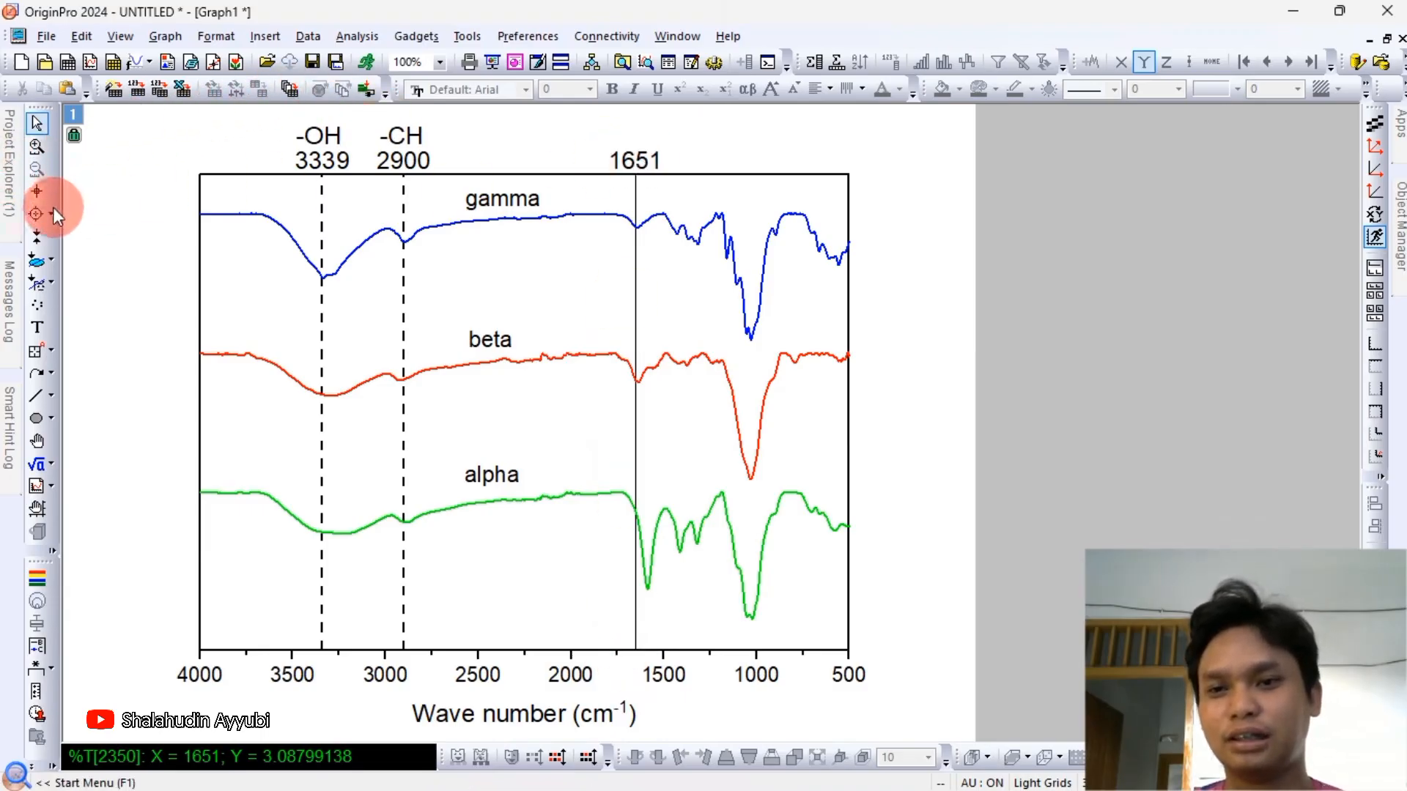
left_click(37, 327)
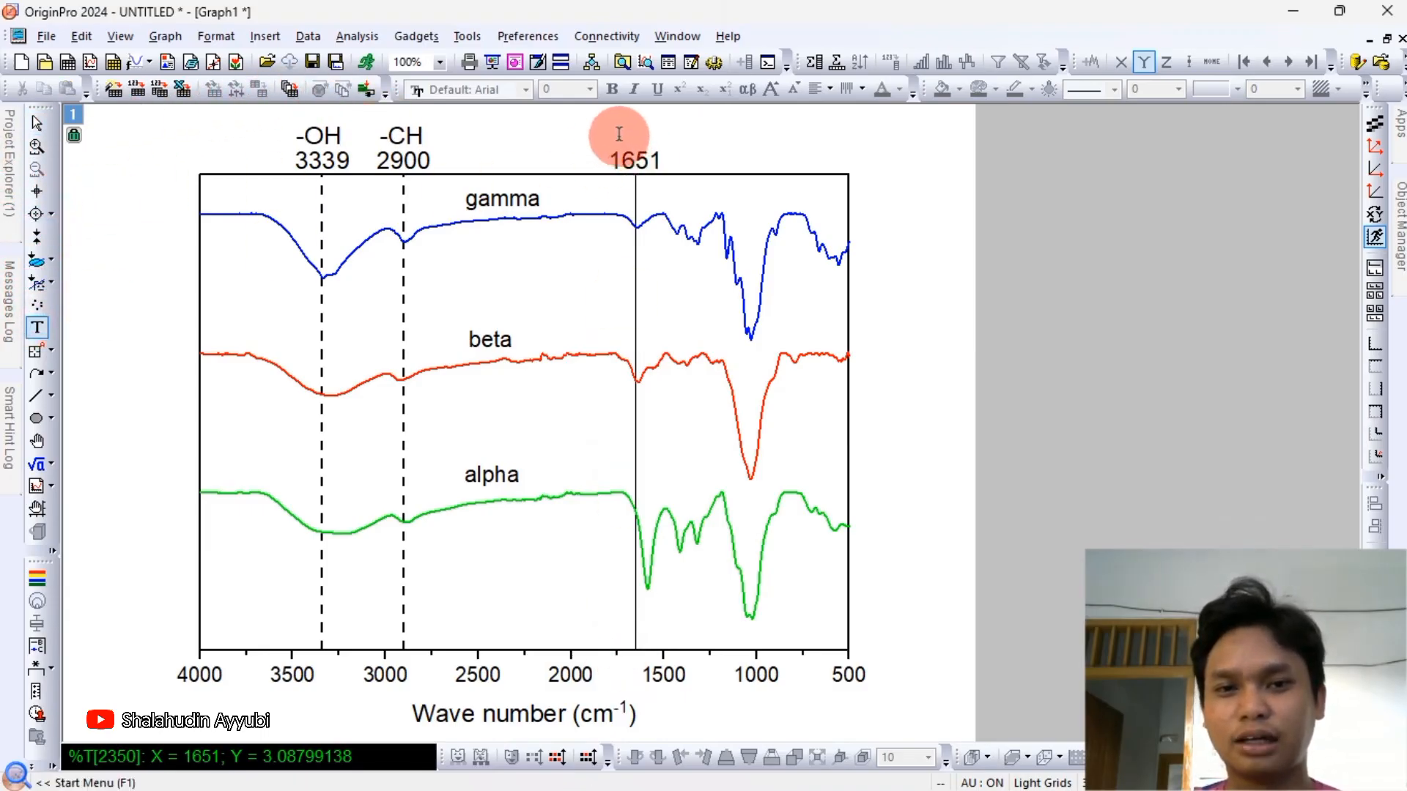
left_click(620, 137)
left_click(36, 123)
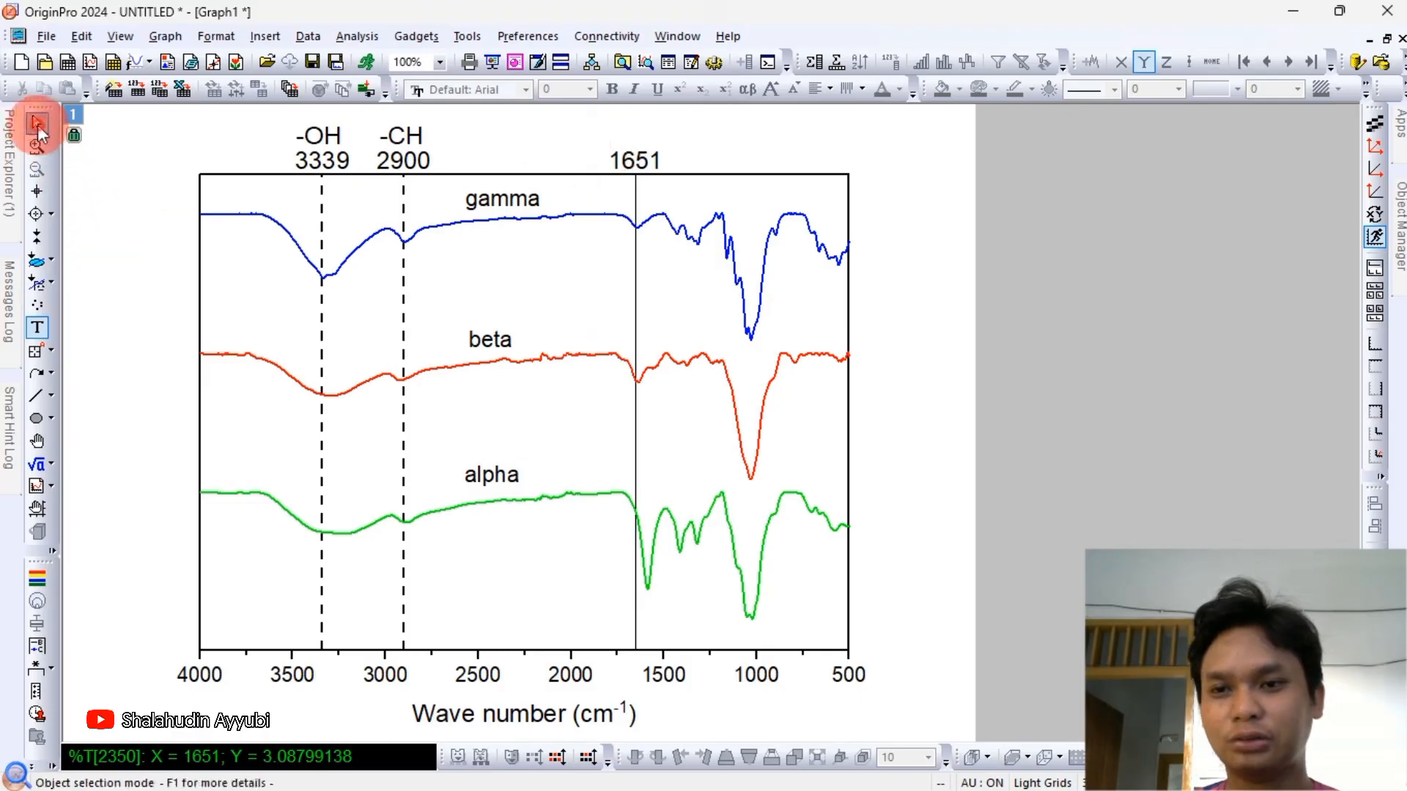
Format the vertical line at 1651 with width 1.5 and line type Dash, and apply it.
double_click(634, 196)
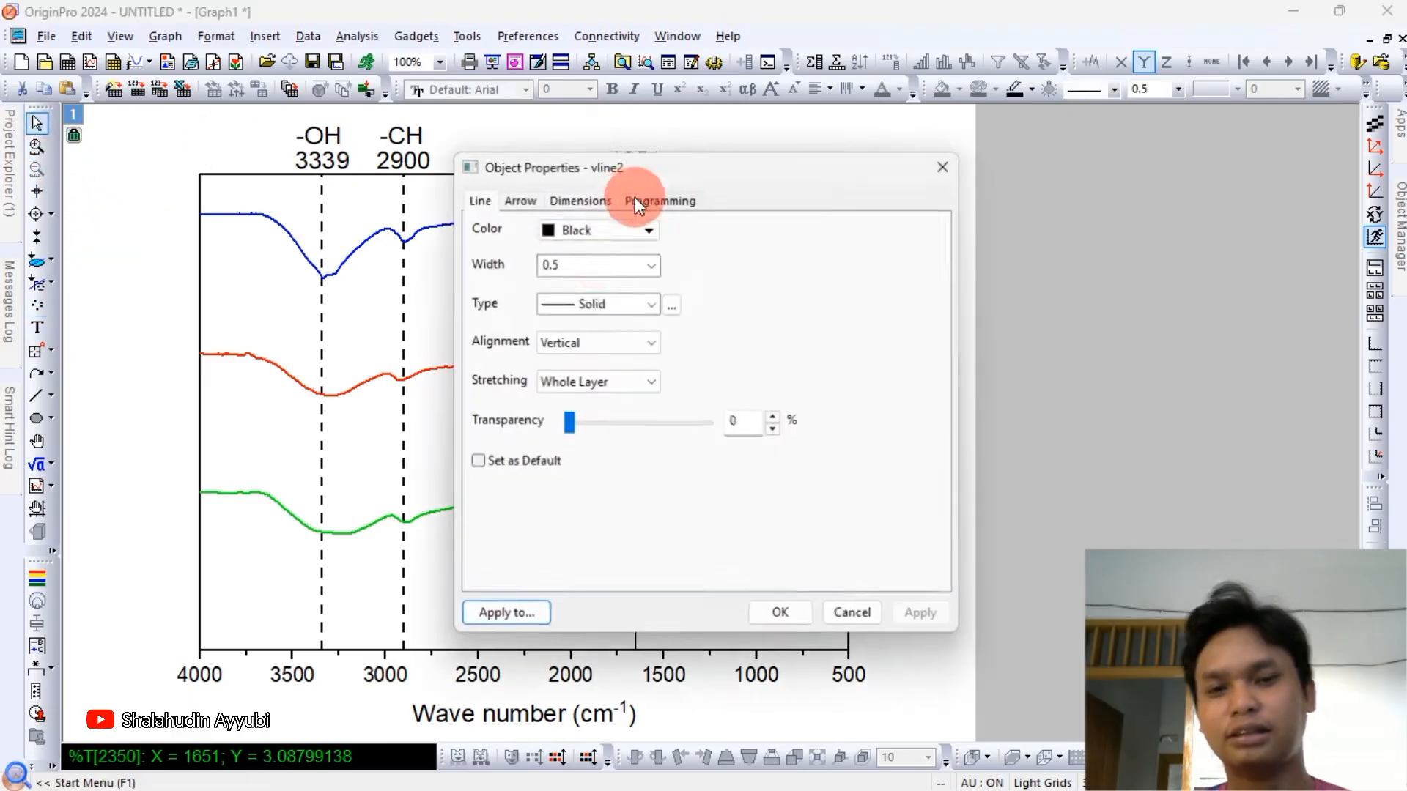
left_click(593, 263)
left_click(650, 265)
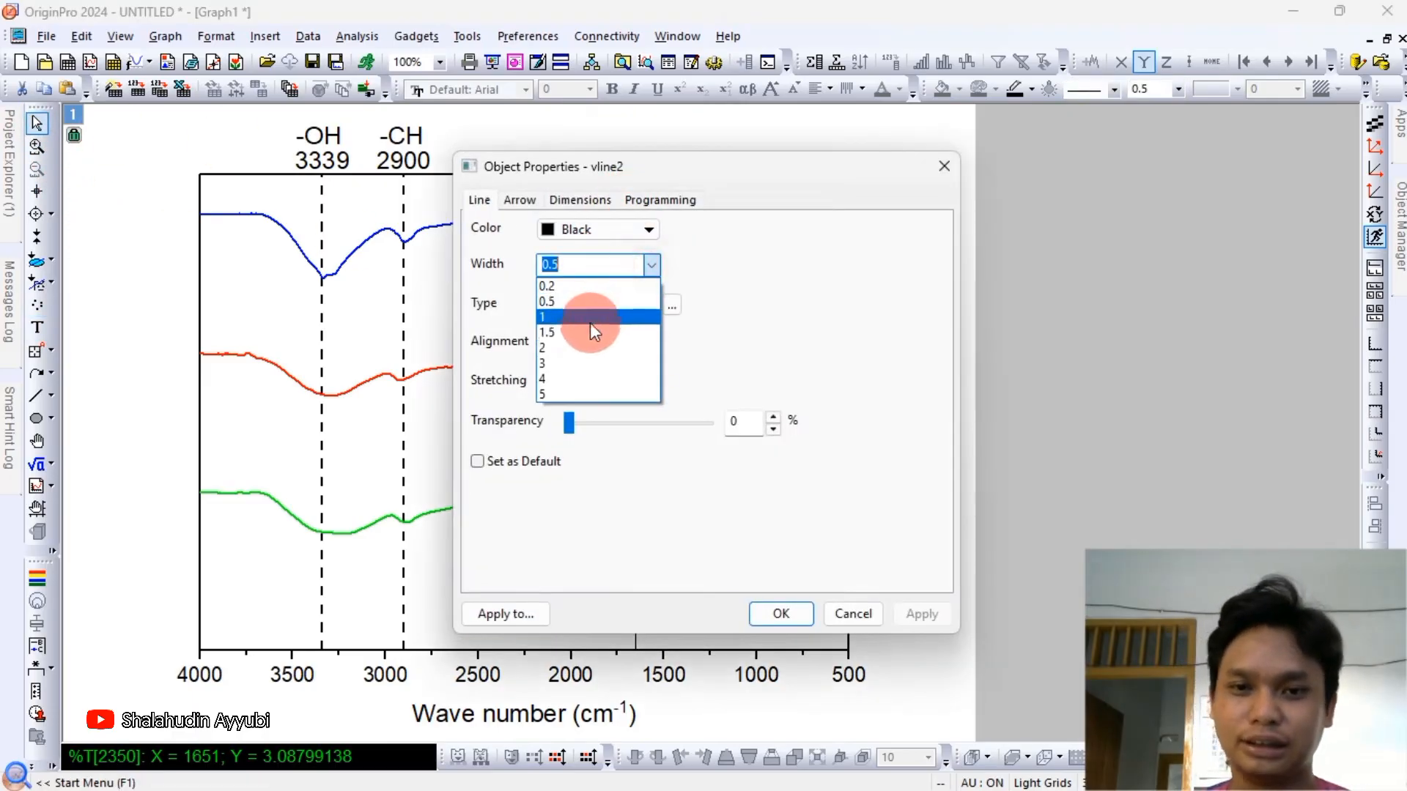
left_click(595, 322)
left_click(525, 197)
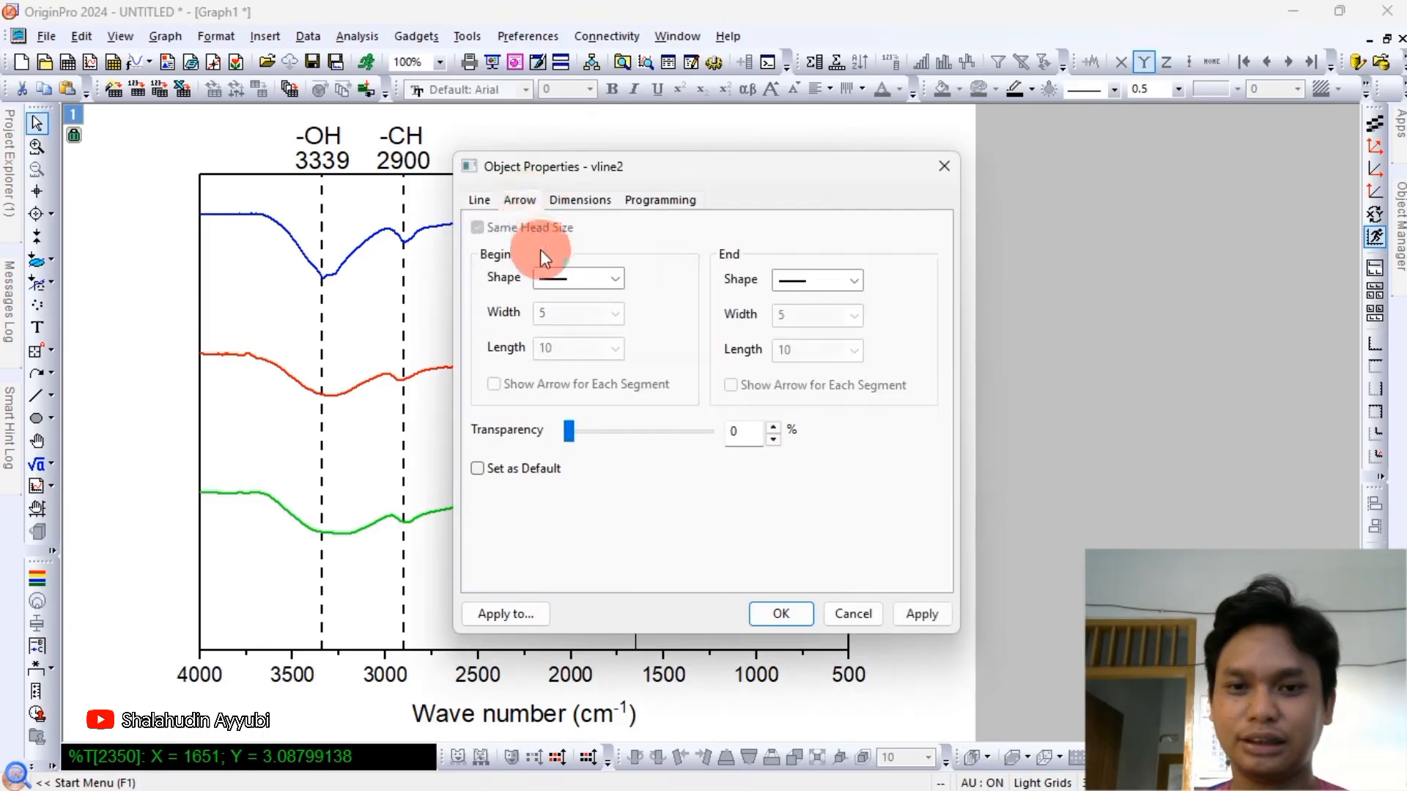
left_click(481, 199)
left_click(600, 301)
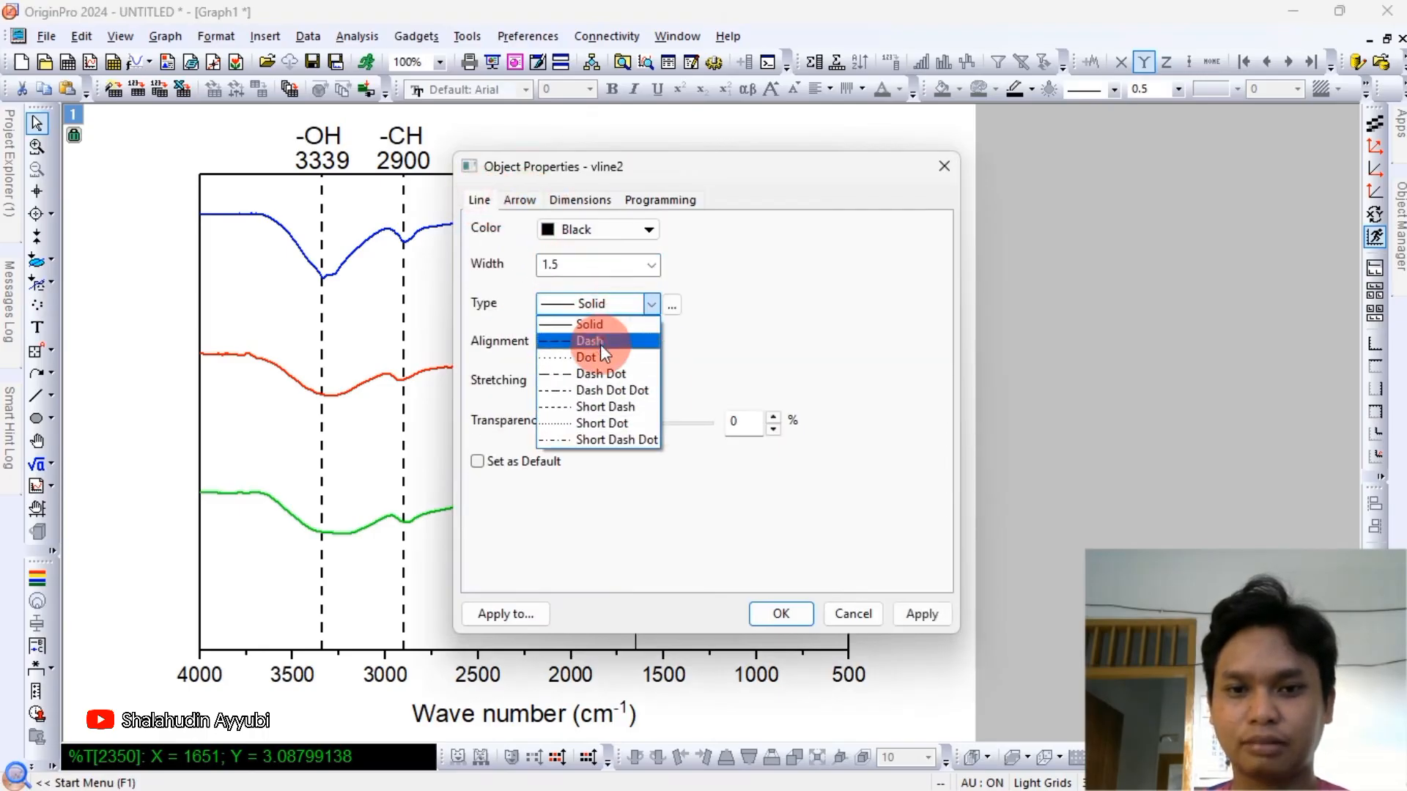
left_click(600, 341)
left_click(900, 616)
left_click(778, 607)
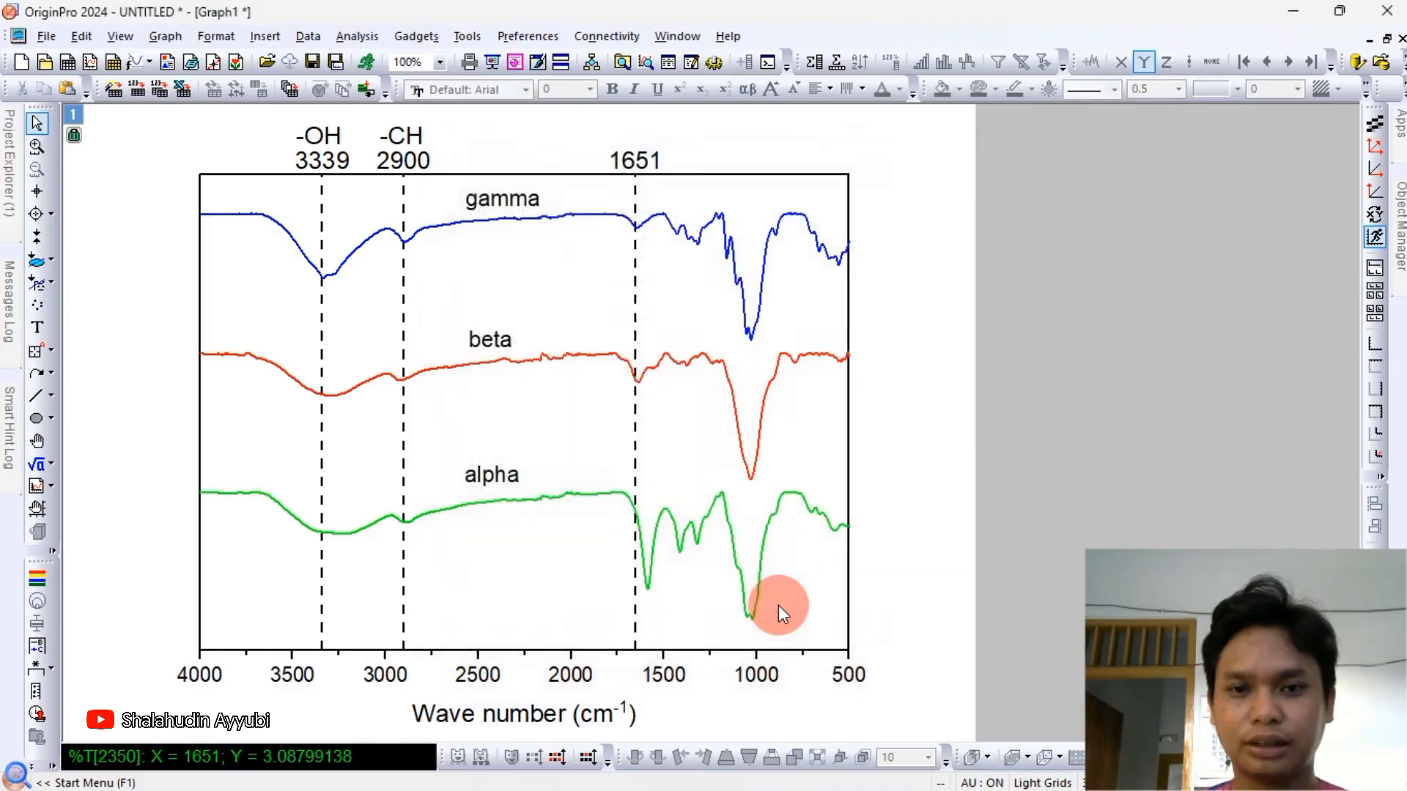
Add the text label "-CH2-" above the 1651 line value.
left_click(37, 327)
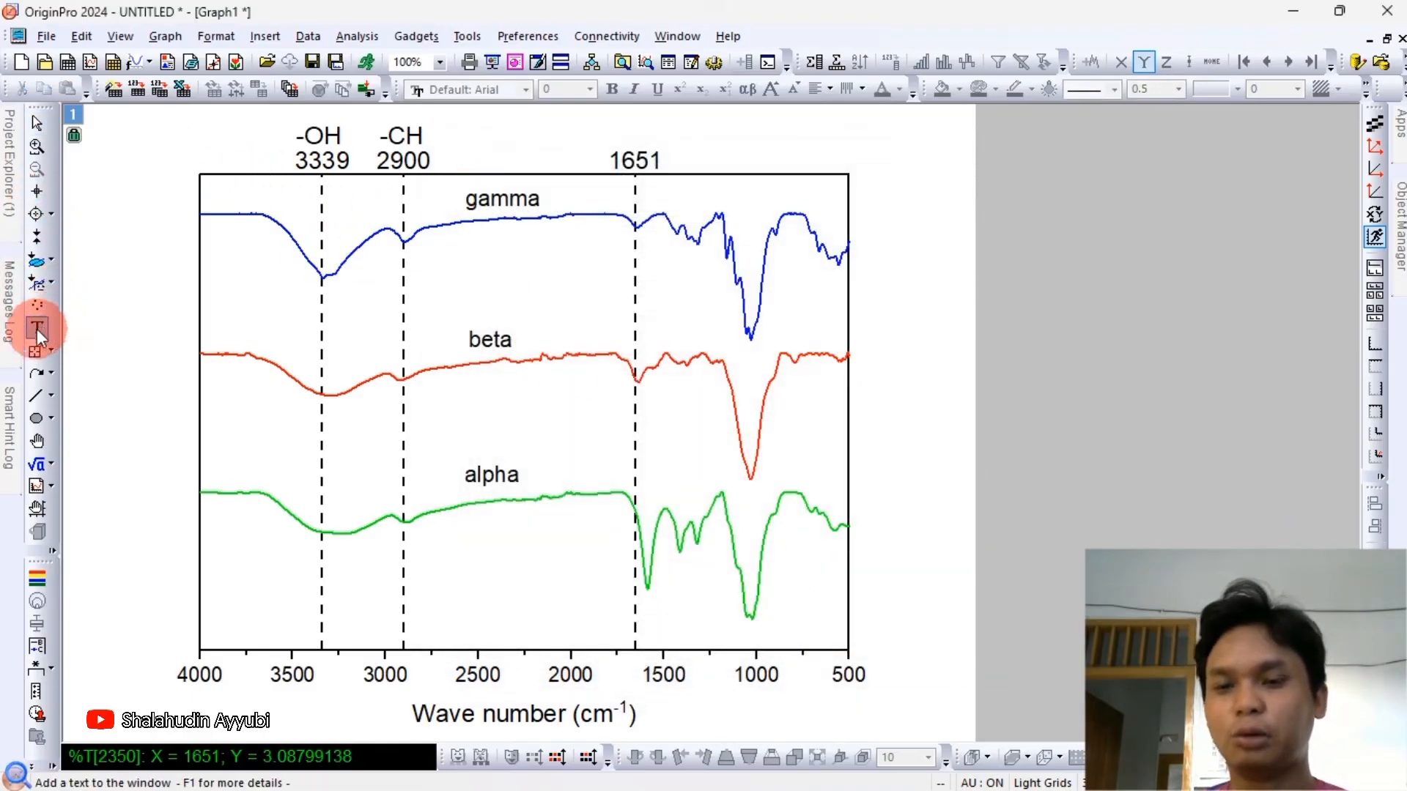
left_click(621, 138)
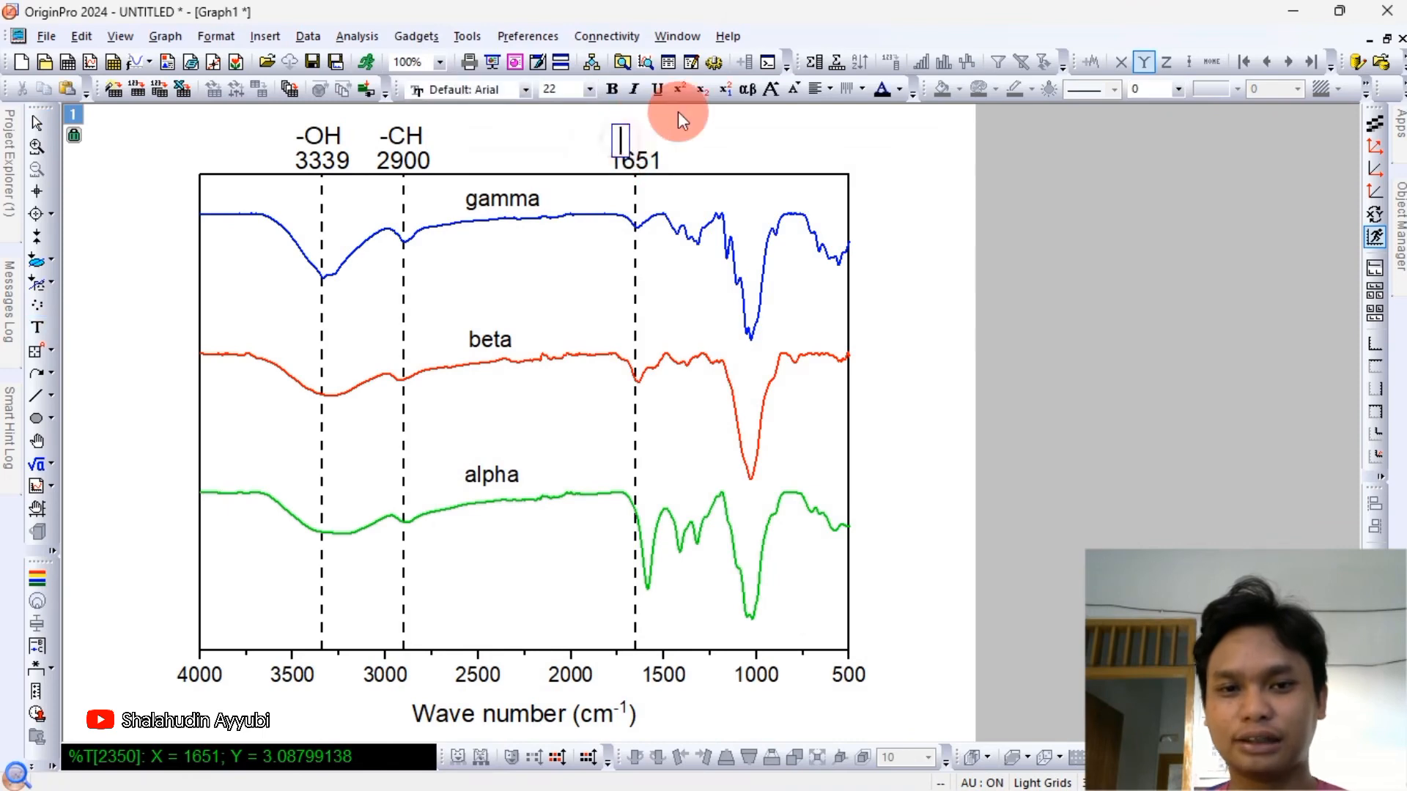
type("-Ch2")
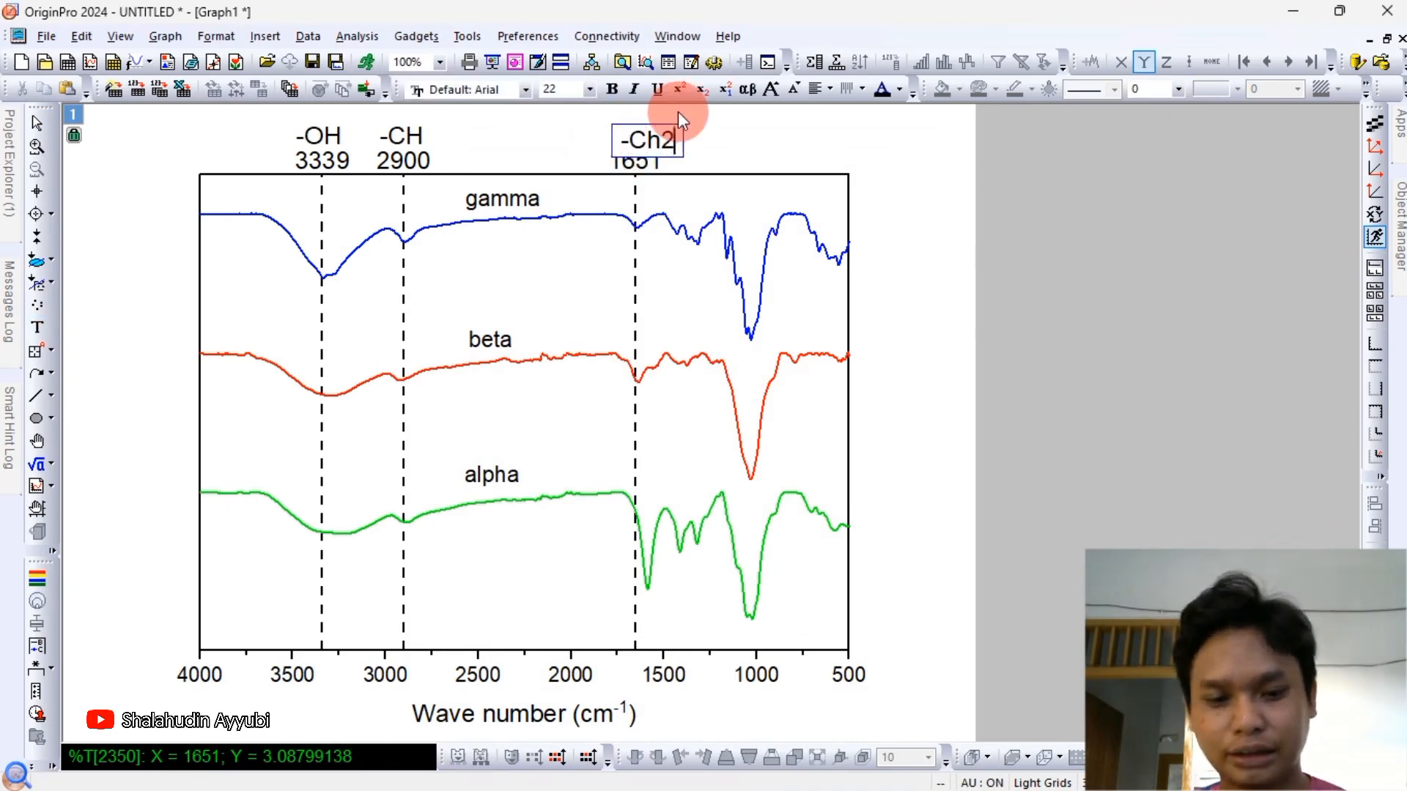
key("BackSpace")
key("BackSpace")
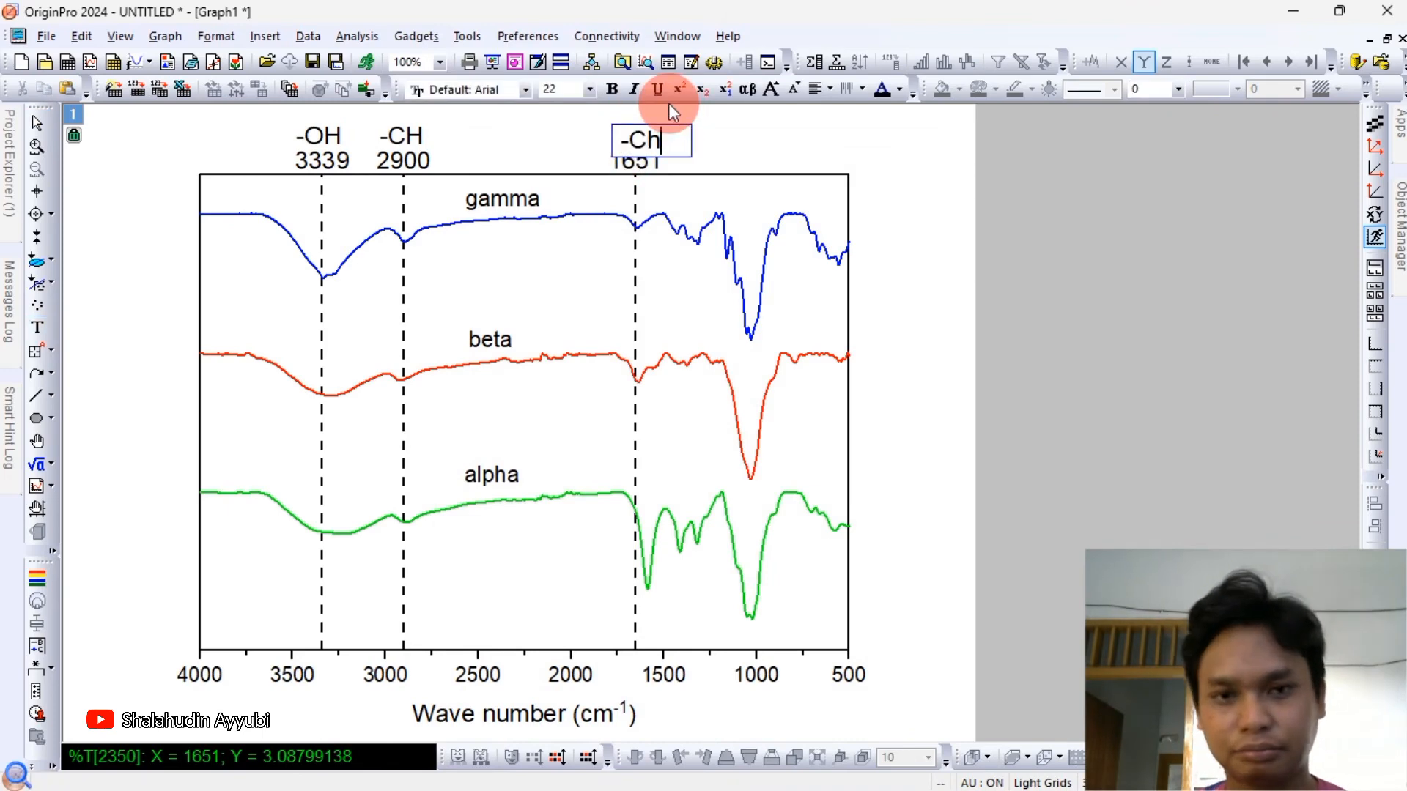
type("H2=")
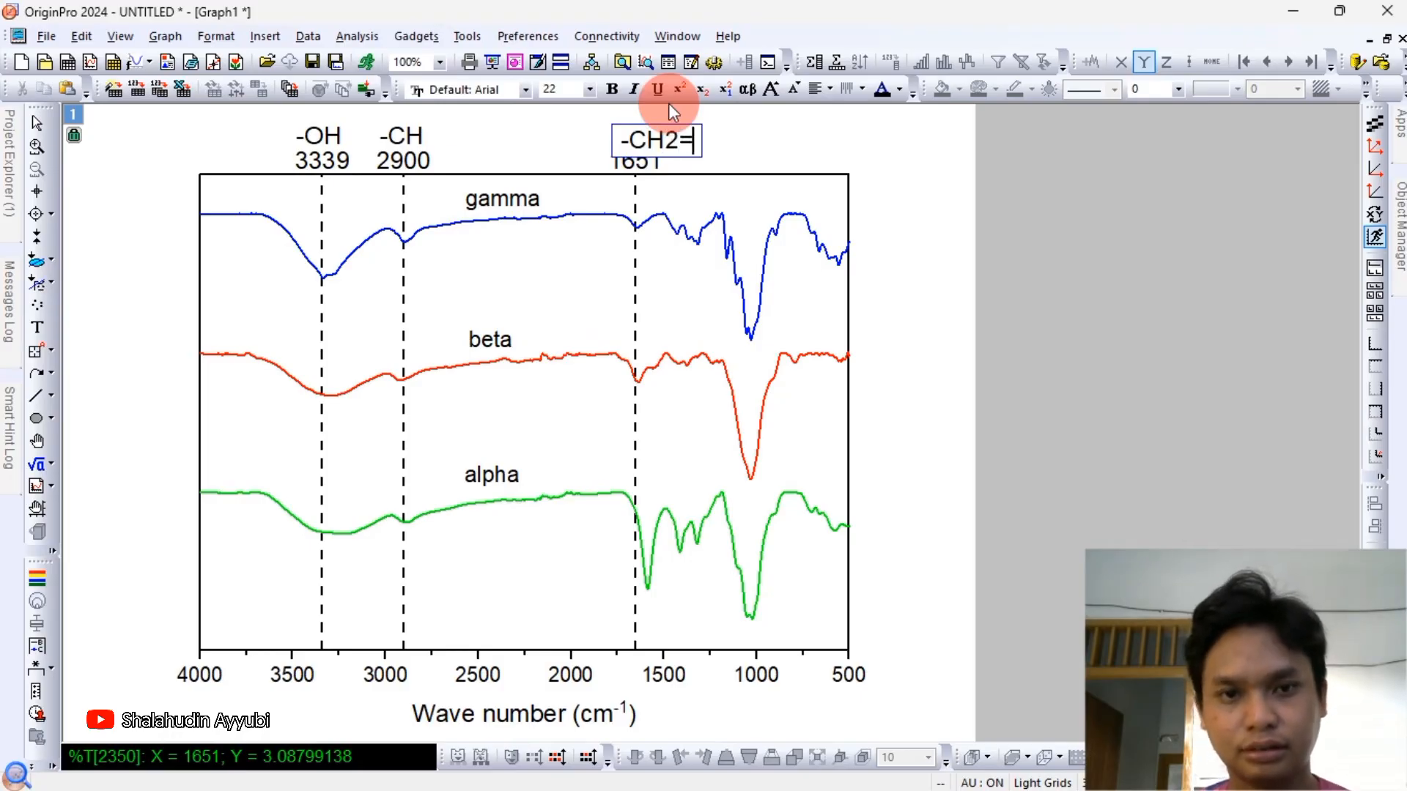
Make the 2 in the "-CH2-" label a subscript and align the label over the number 1651.
left_click(664, 149)
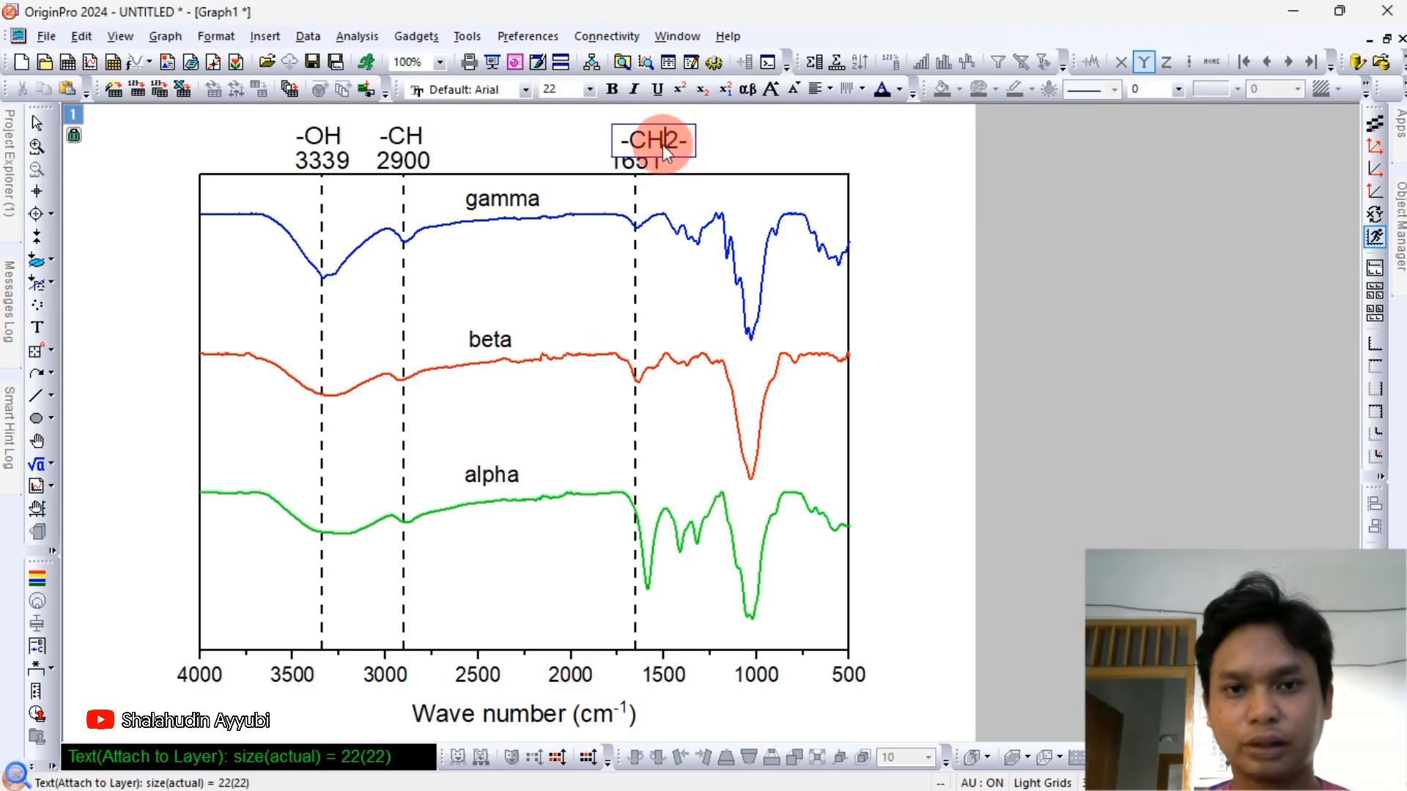
left_click_drag(669, 145, 680, 145)
left_click(702, 95)
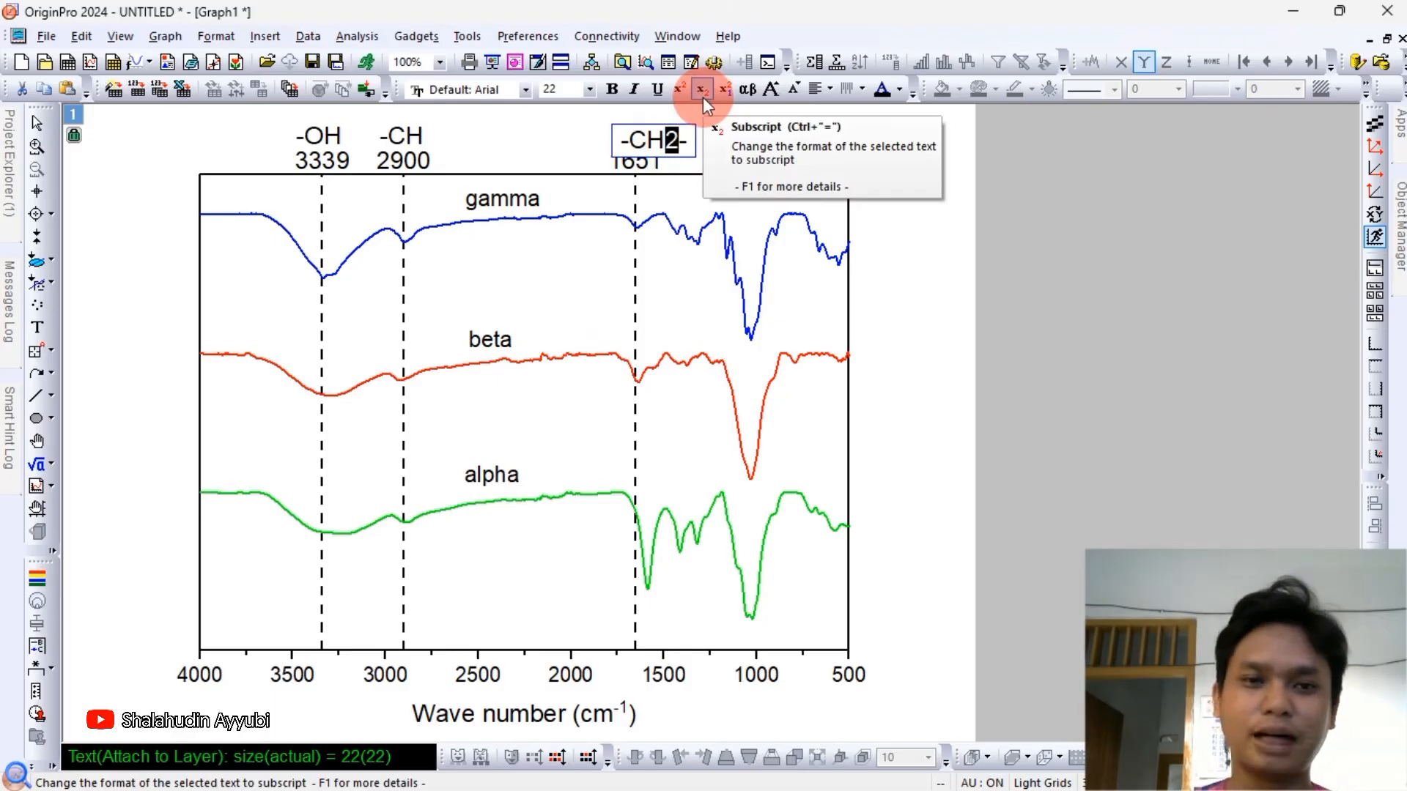
left_click(702, 97)
left_click(668, 128)
left_click_drag(667, 128, 653, 123)
left_click(698, 135)
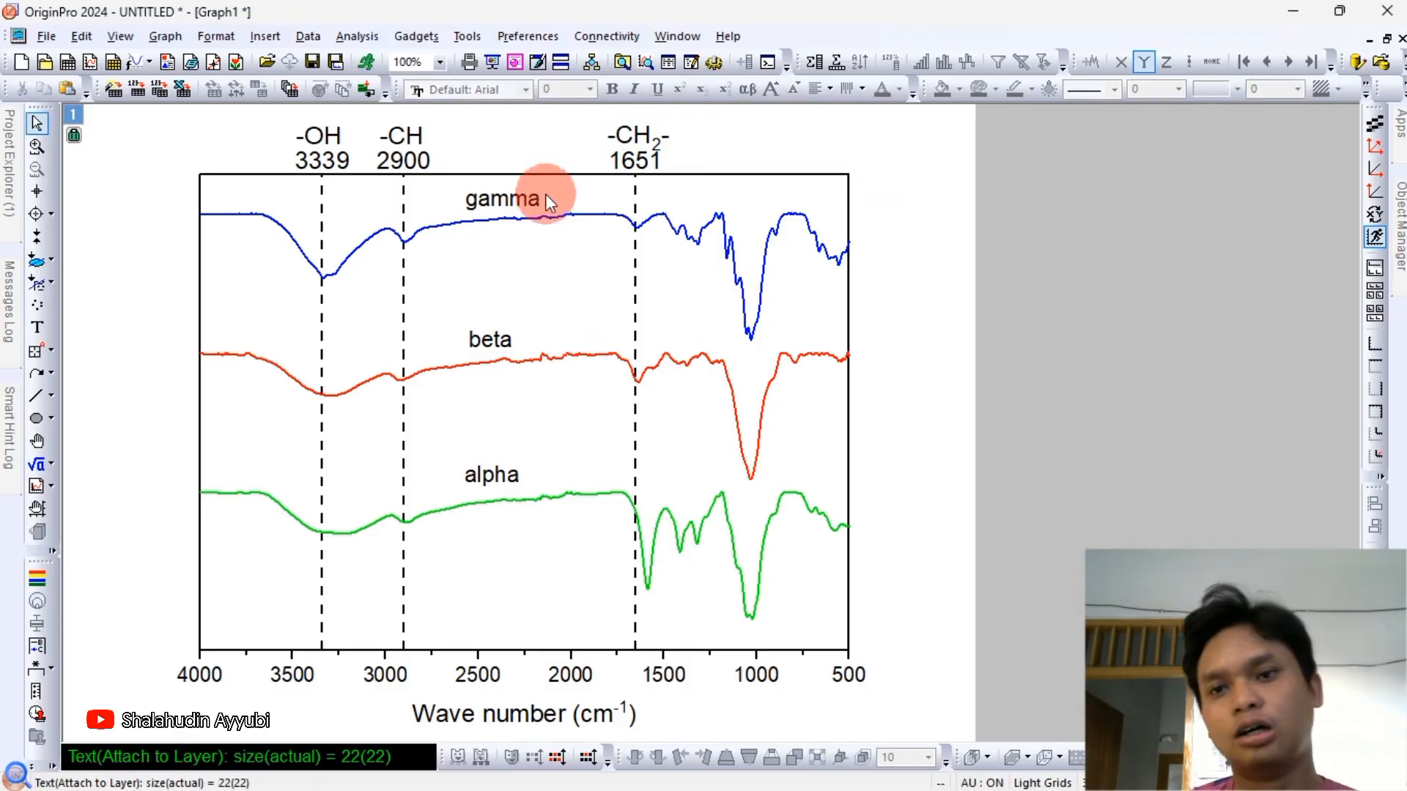
Highlight the lowest point of the gamma curve's deep dip near 1000 and add a vertical straight line at X value 1033.
left_click(51, 214)
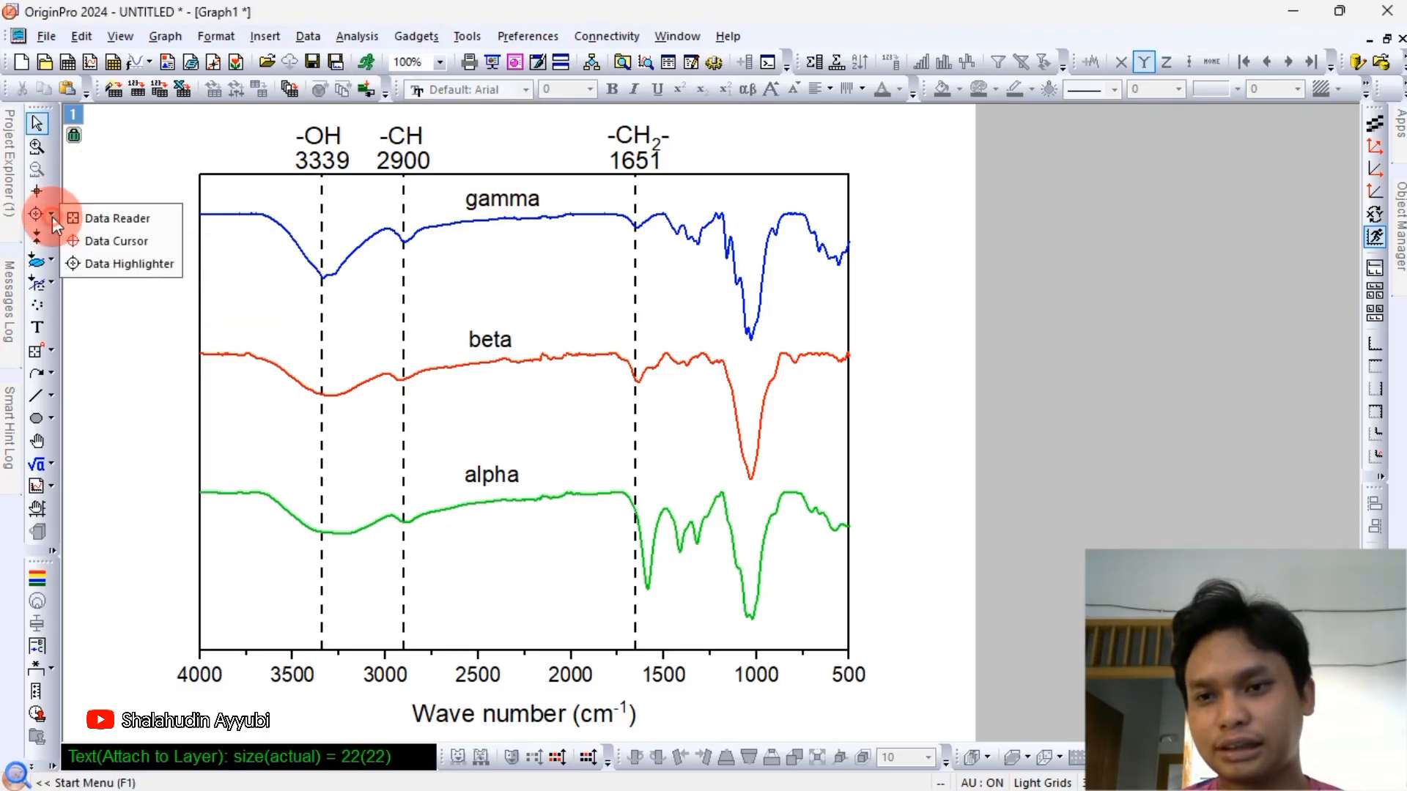
left_click(108, 262)
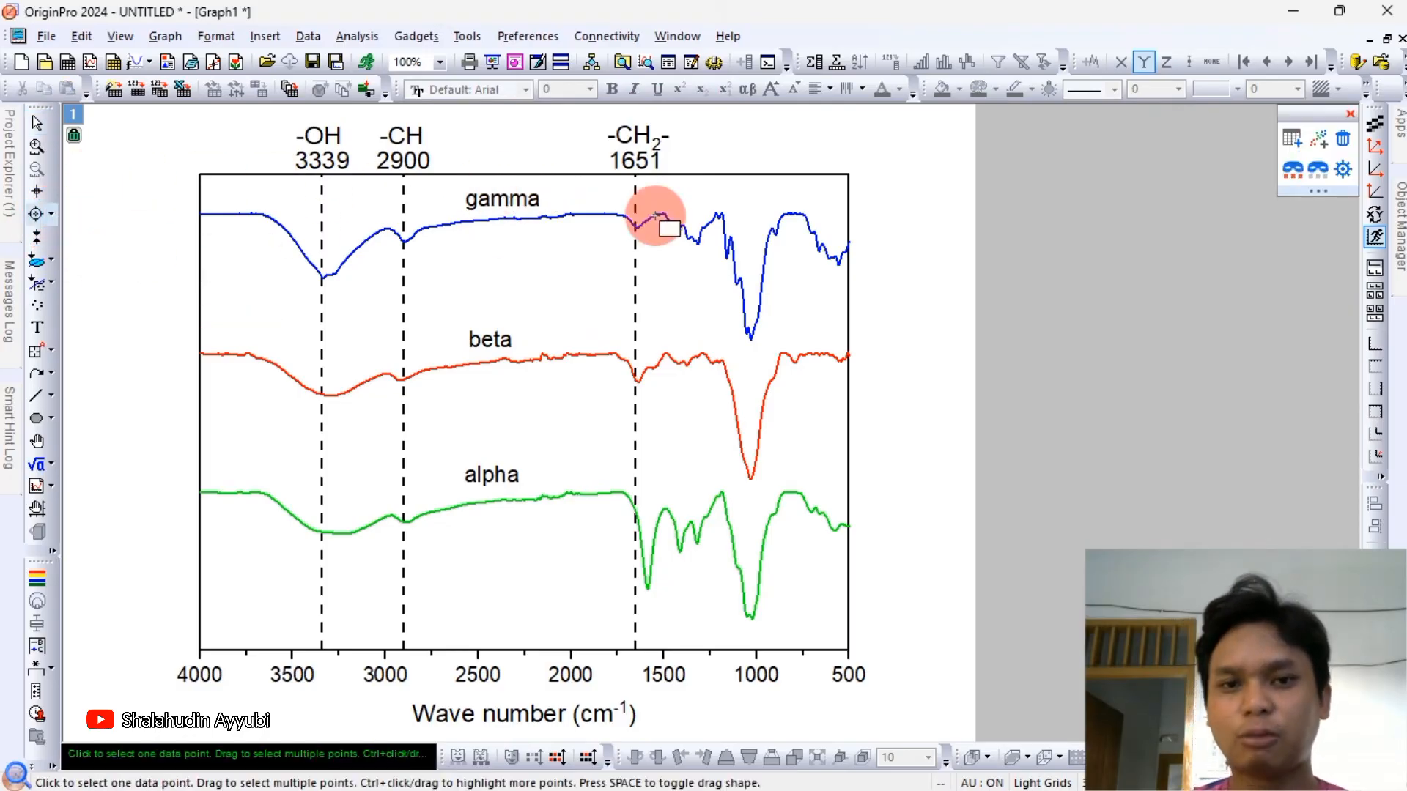
left_click(750, 338)
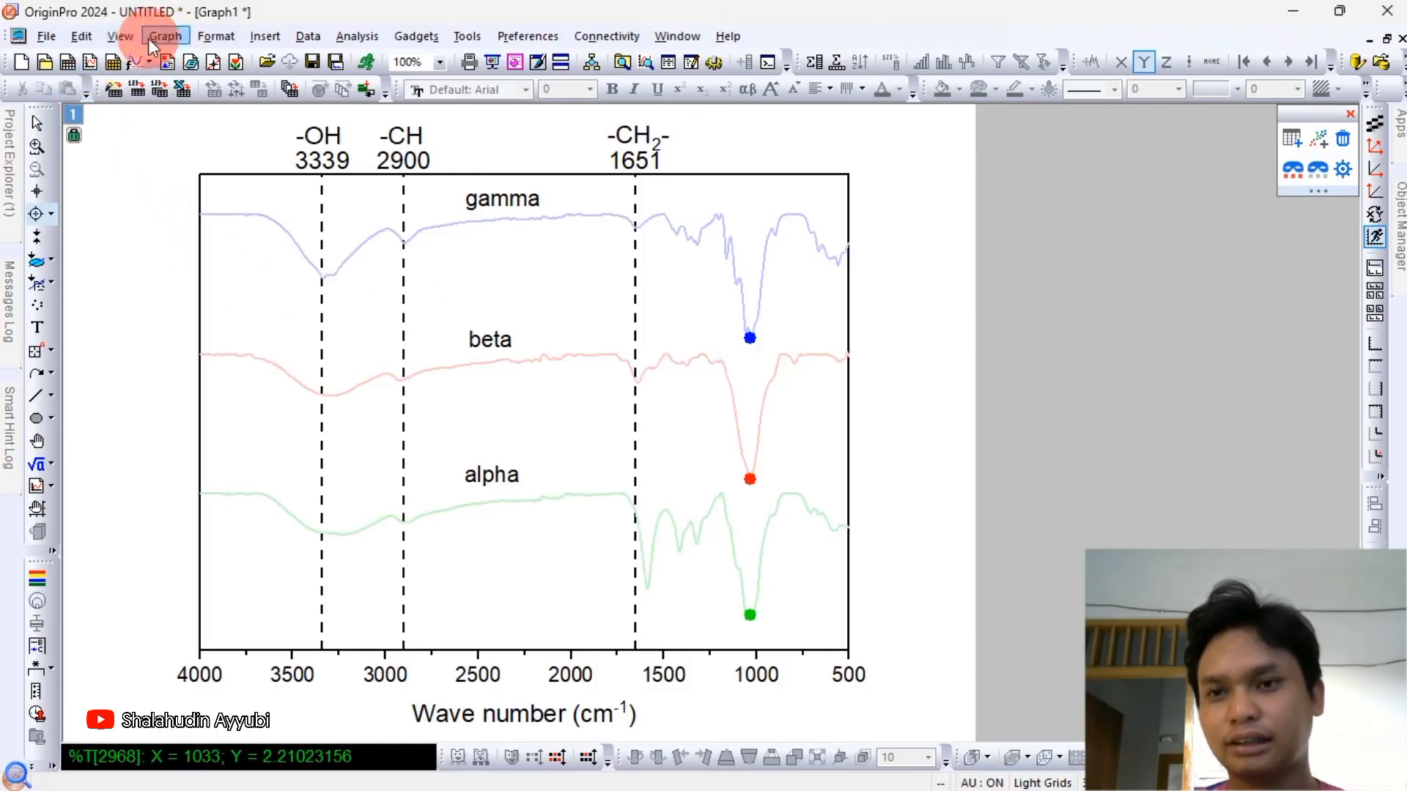
left_click(251, 33)
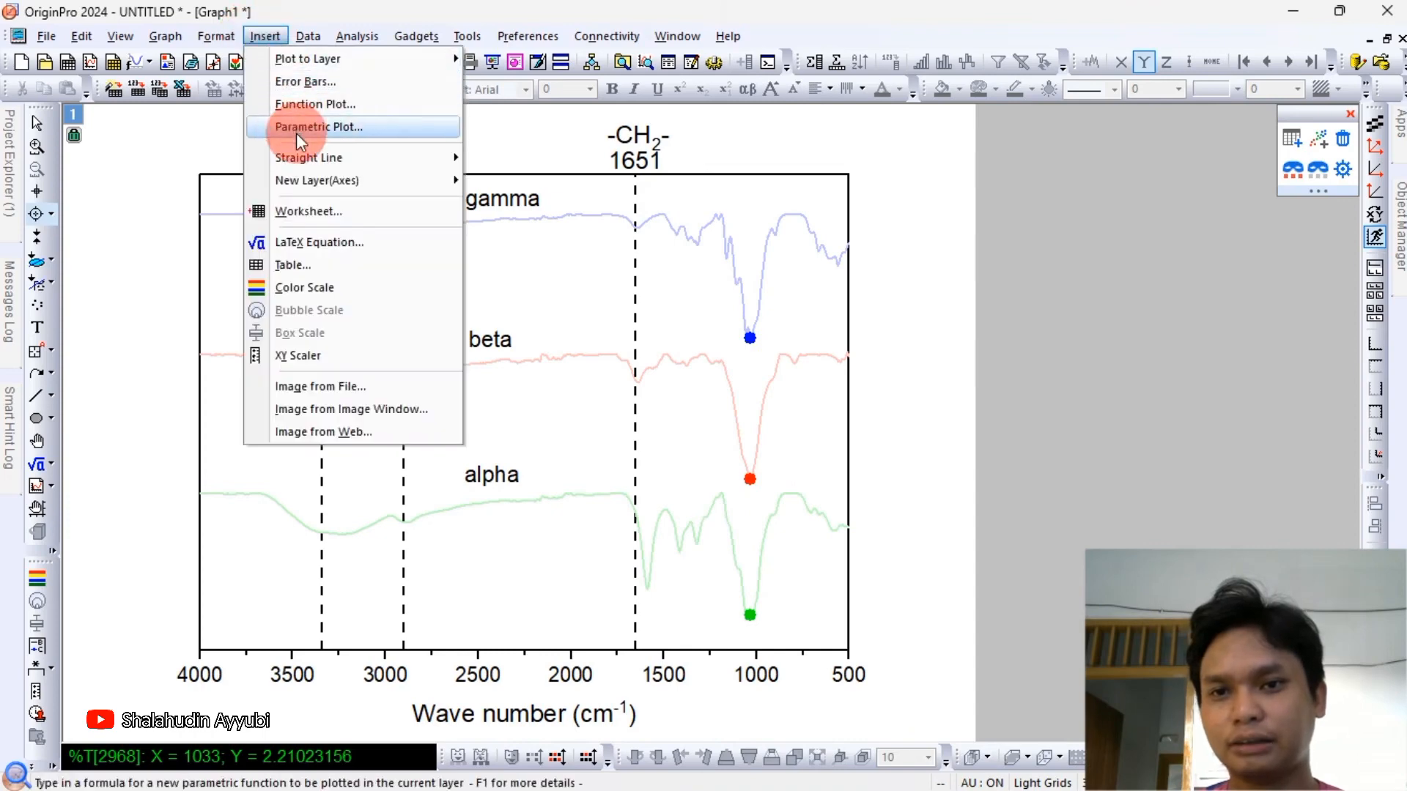
mouse_move(305, 158)
left_click(539, 184)
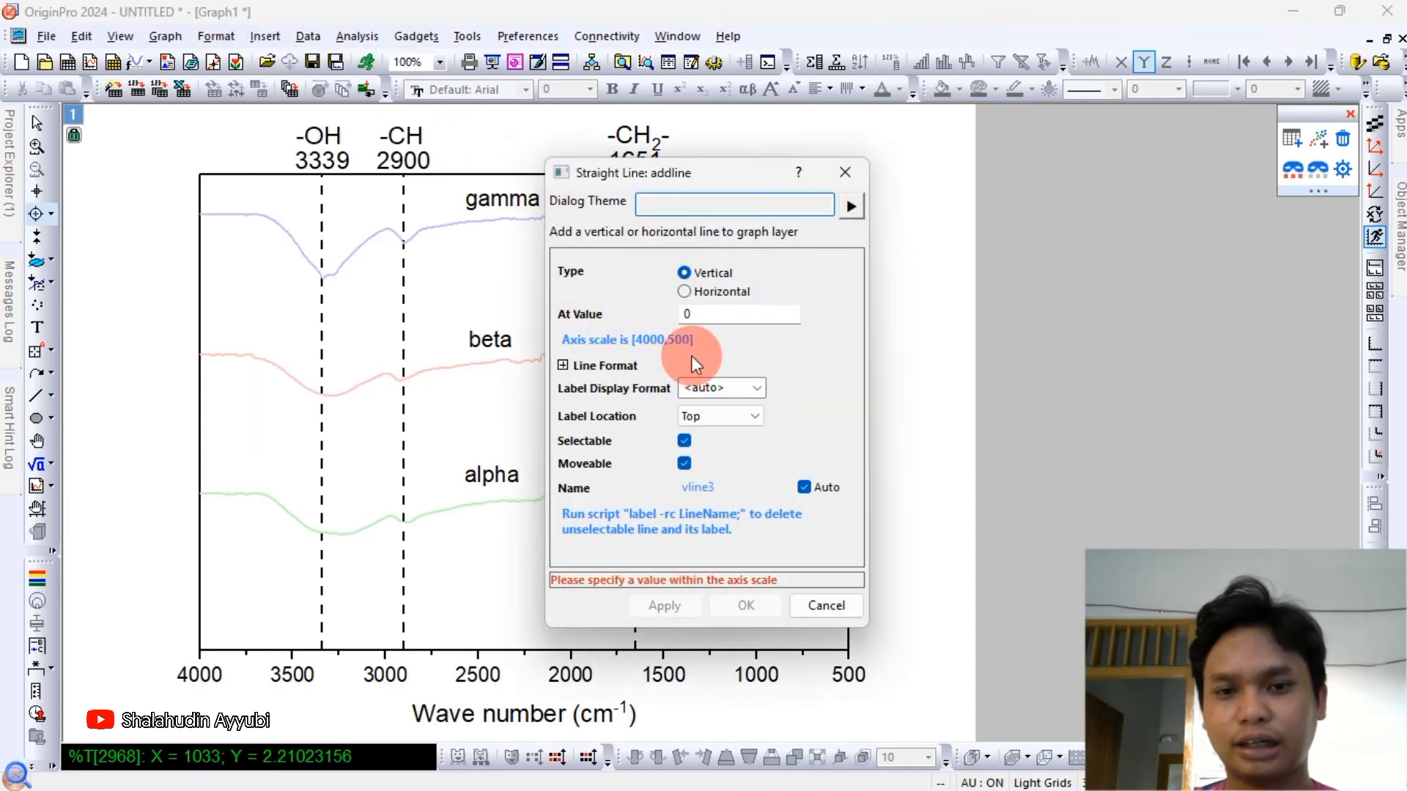
left_click(710, 316)
type("1")
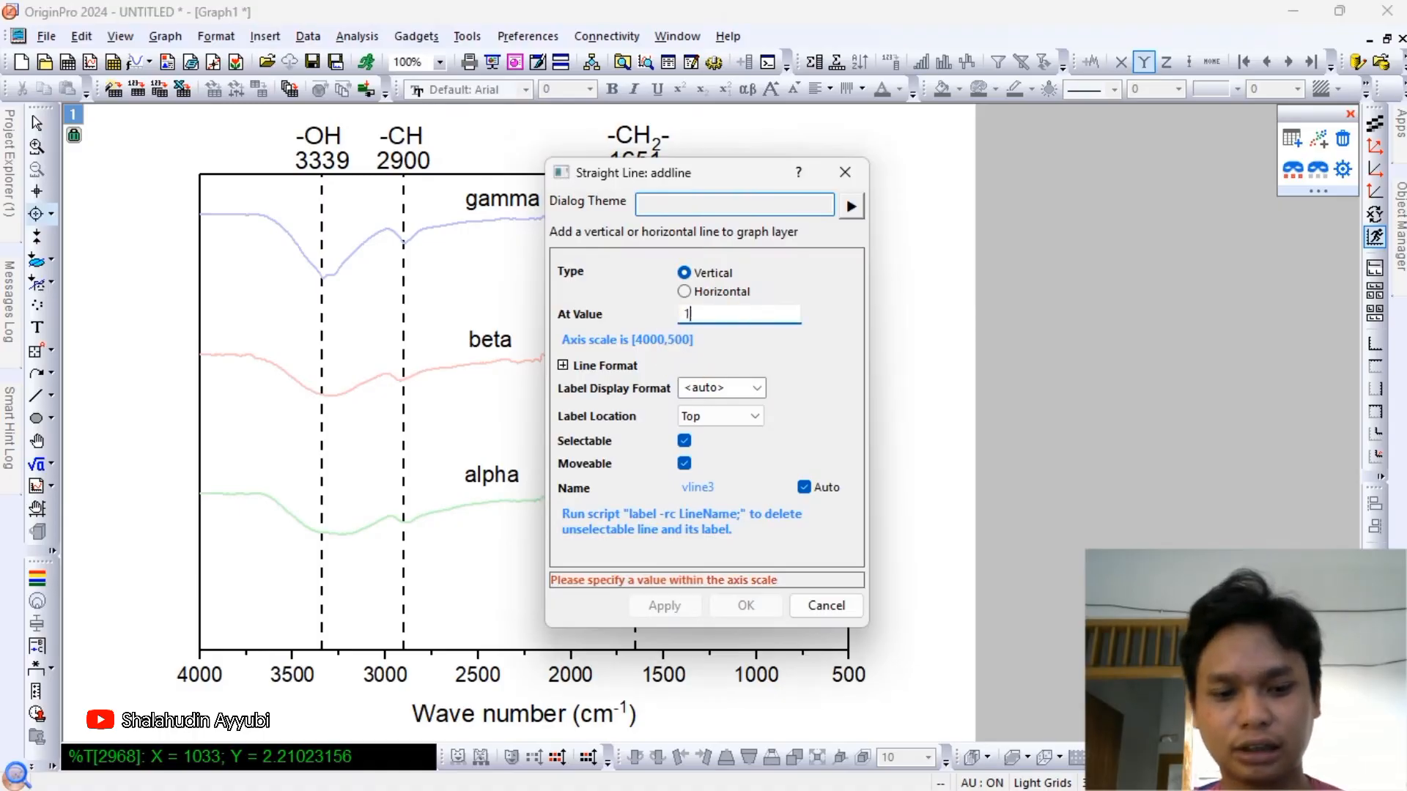
type("033")
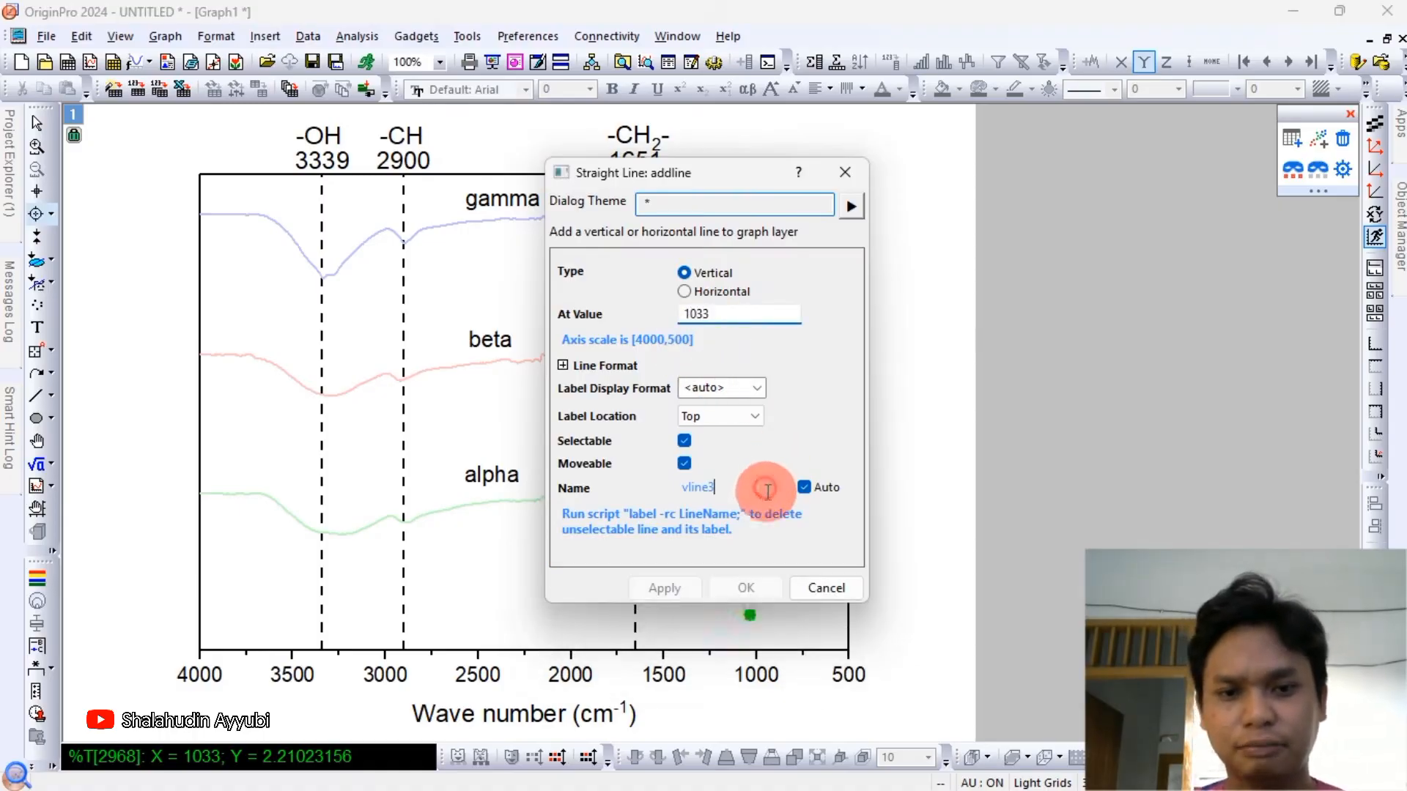
left_click(753, 601)
Format the vertical line at 1033 with width 1.5 and line type Dash.
left_click(36, 123)
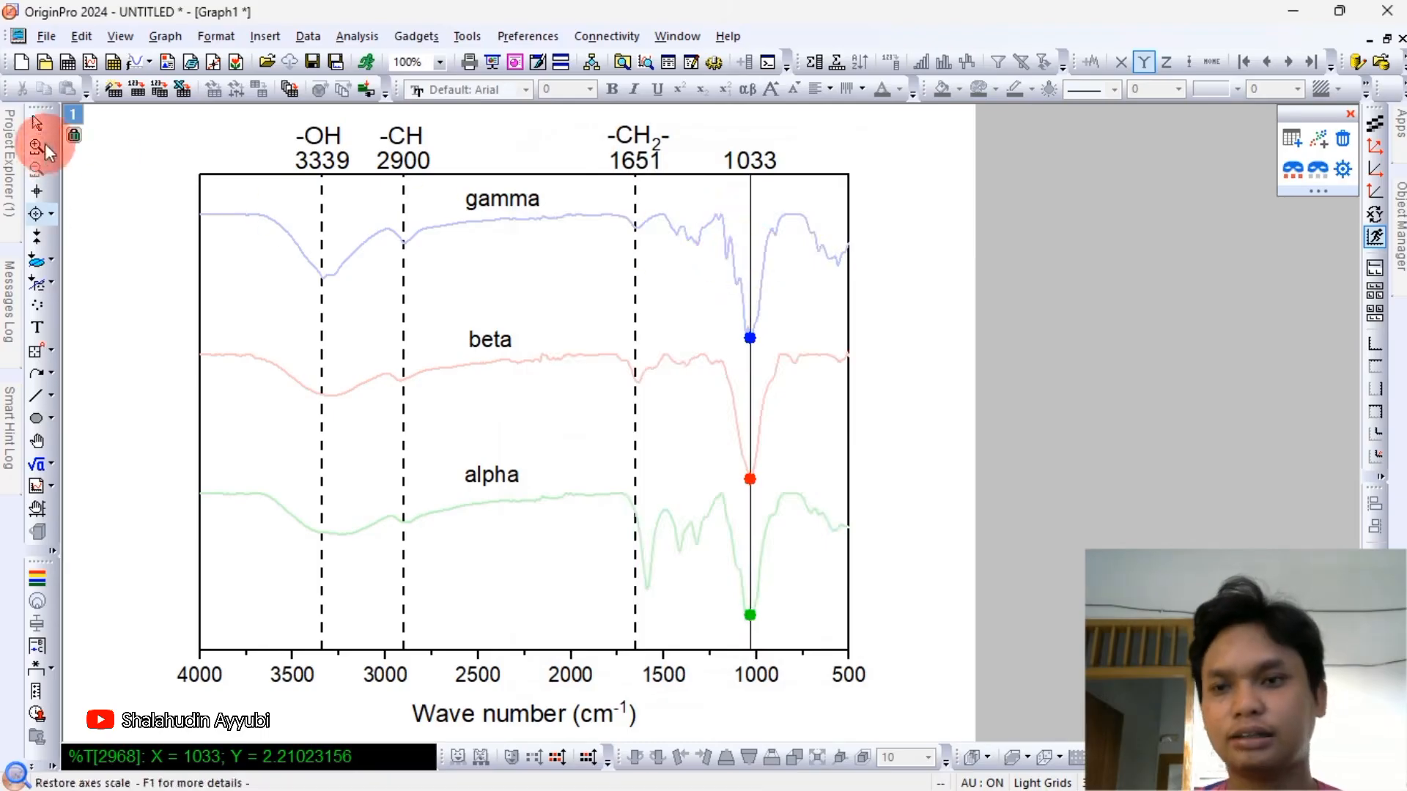
double_click(749, 249)
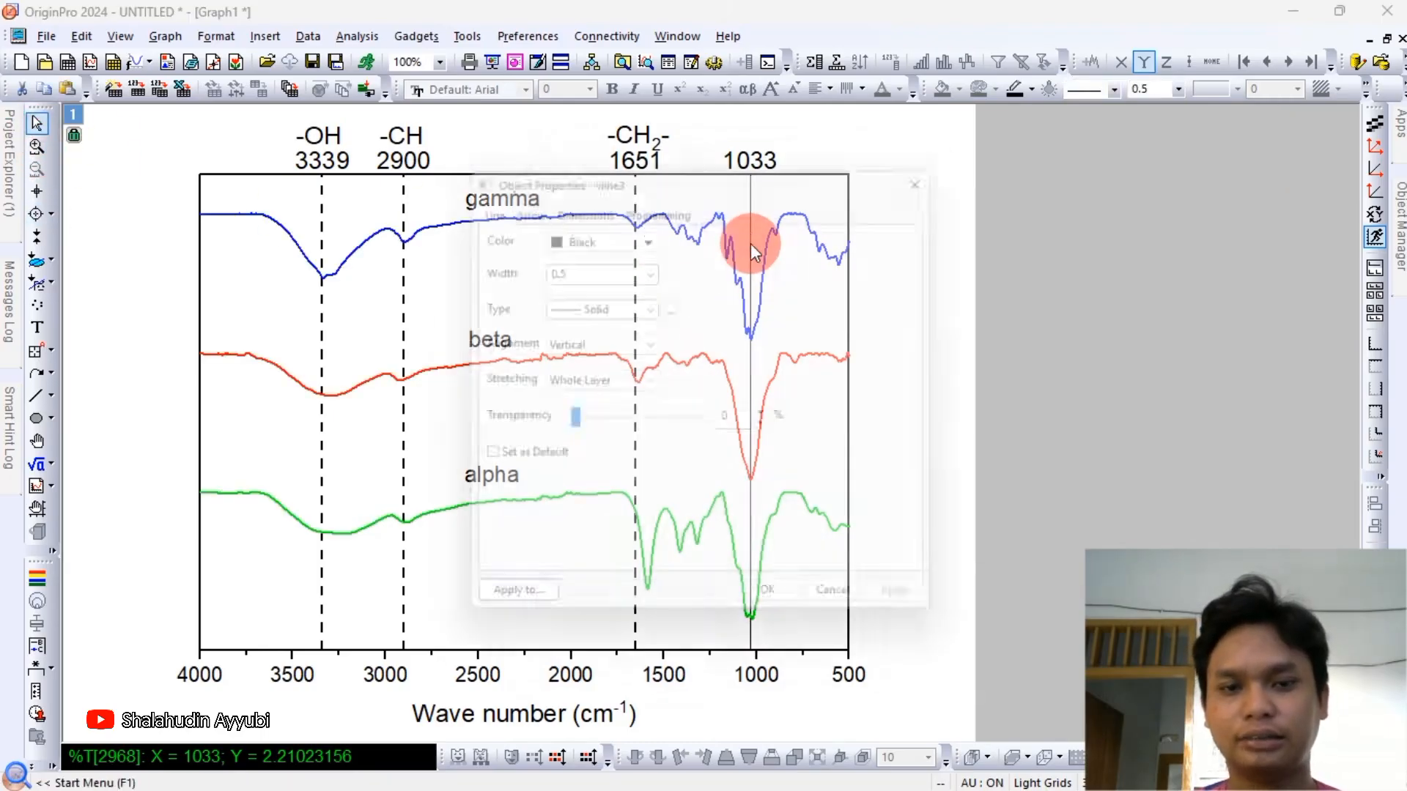
left_click(639, 266)
left_click(644, 266)
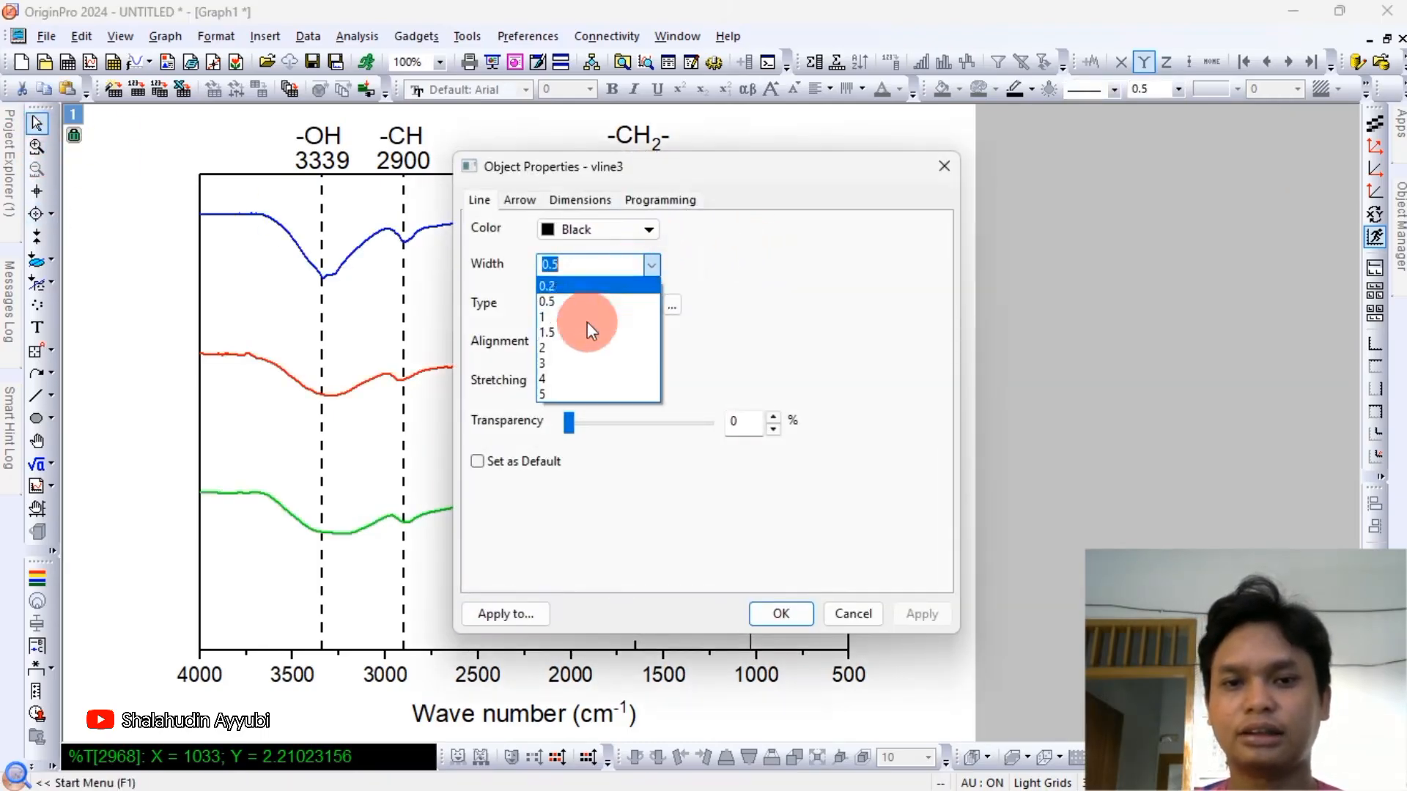
left_click(581, 331)
left_click(597, 309)
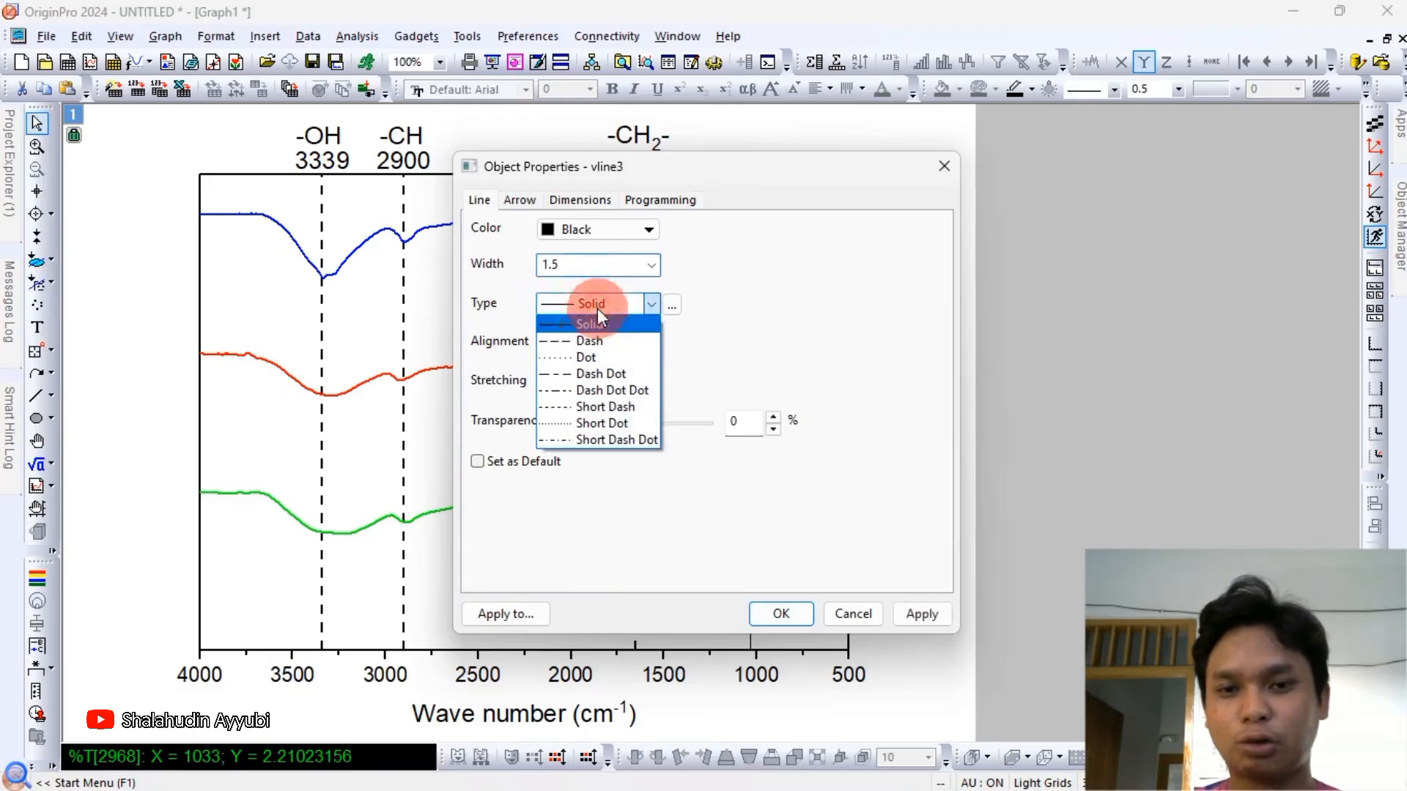
left_click(589, 342)
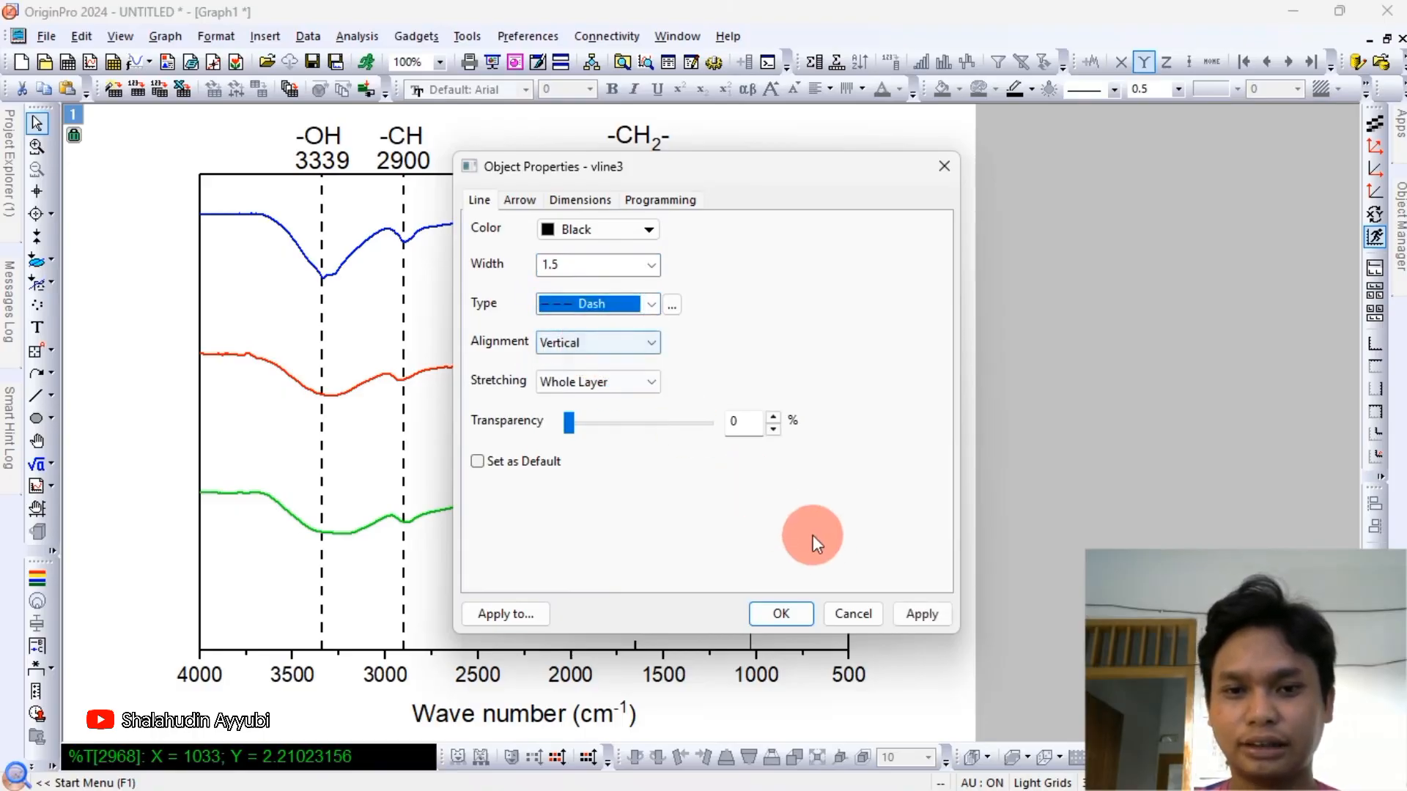
left_click(792, 613)
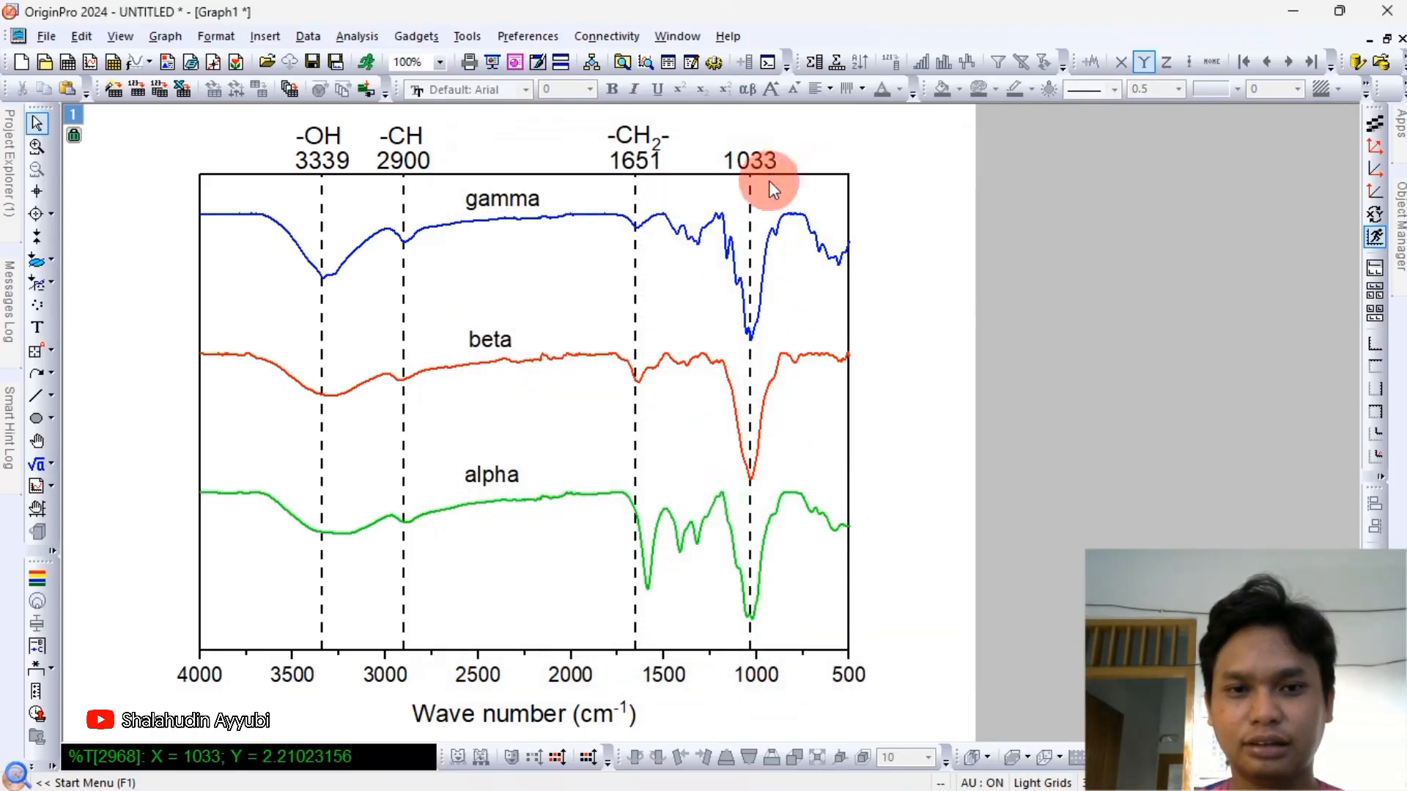
Add the text label "C-O" above the 1033 line value and align it over that number.
left_click(38, 326)
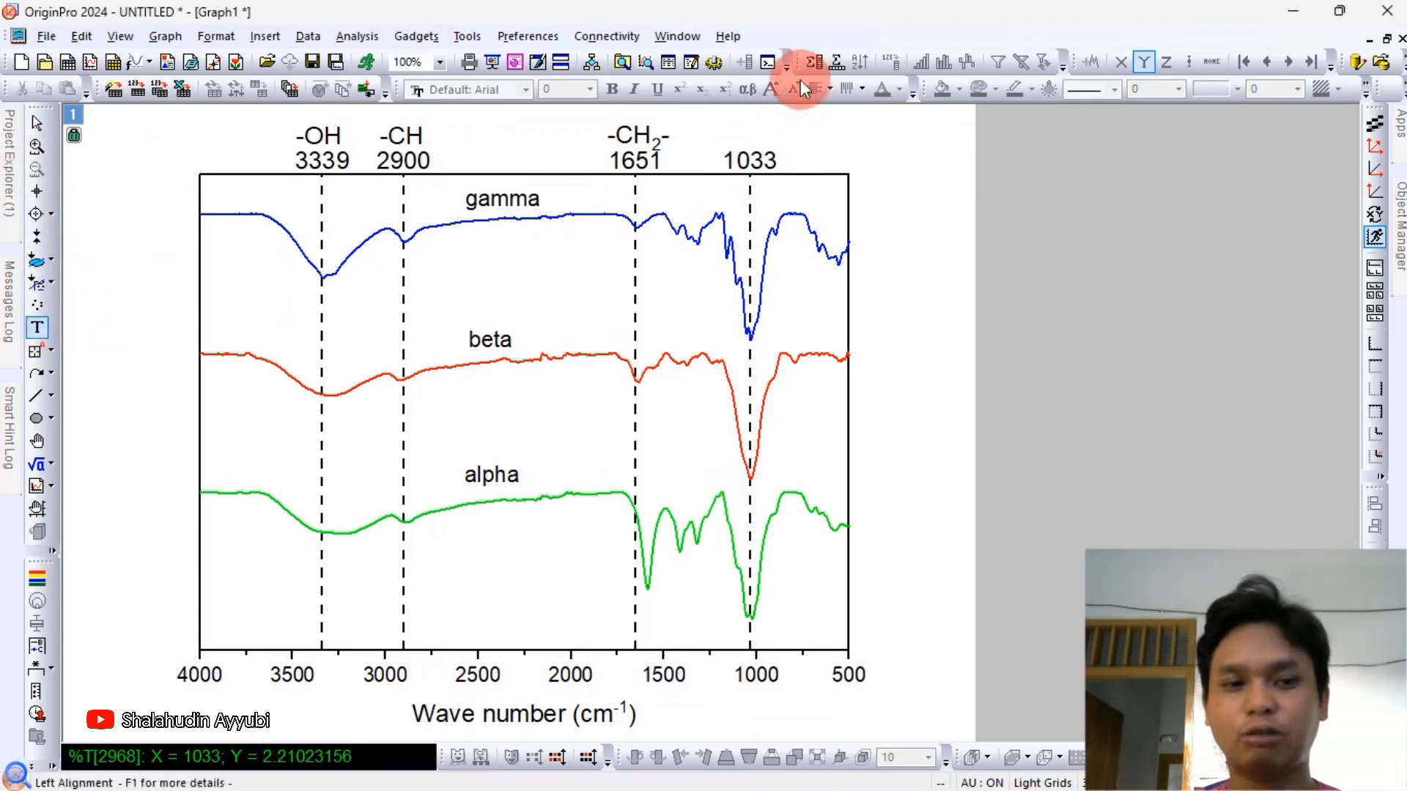
left_click(730, 137)
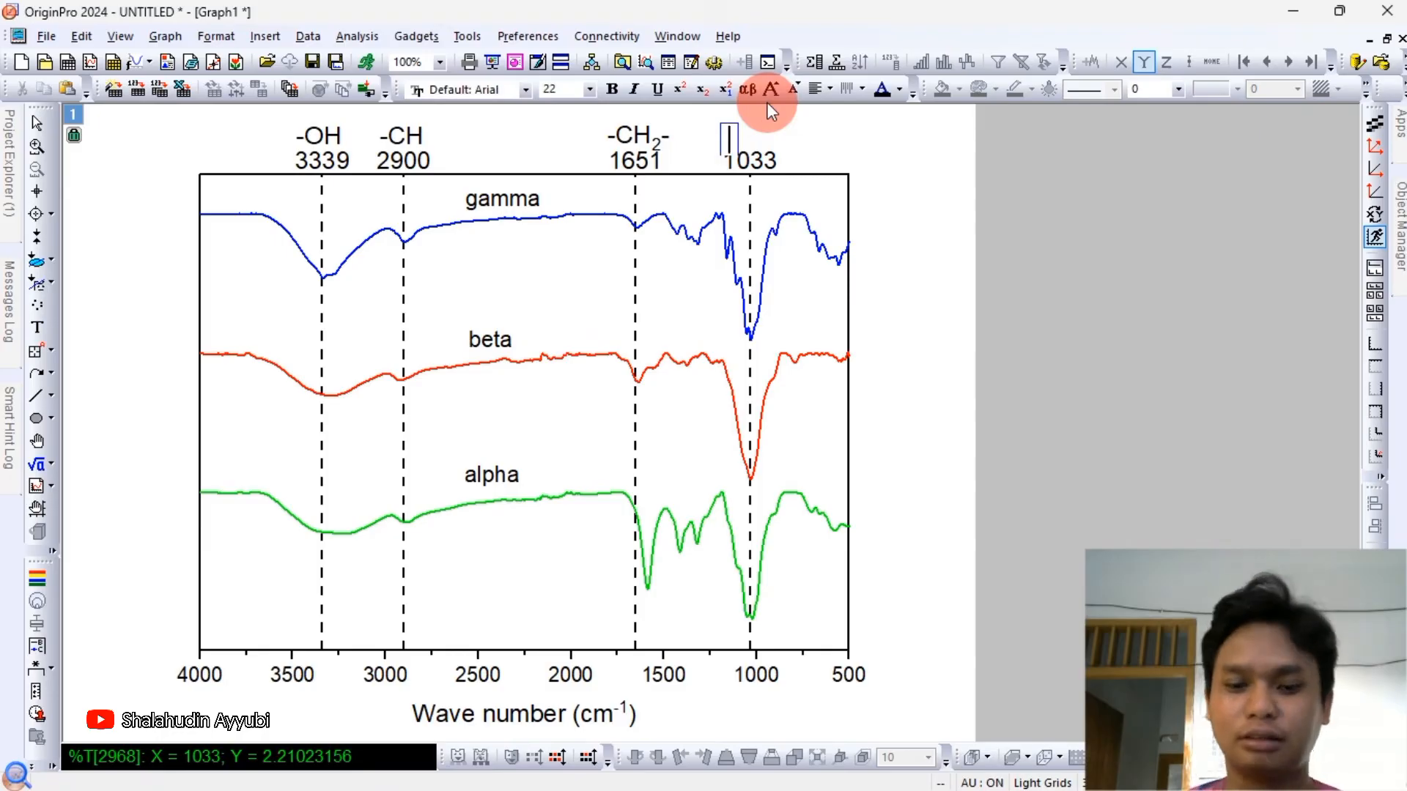
type("-")
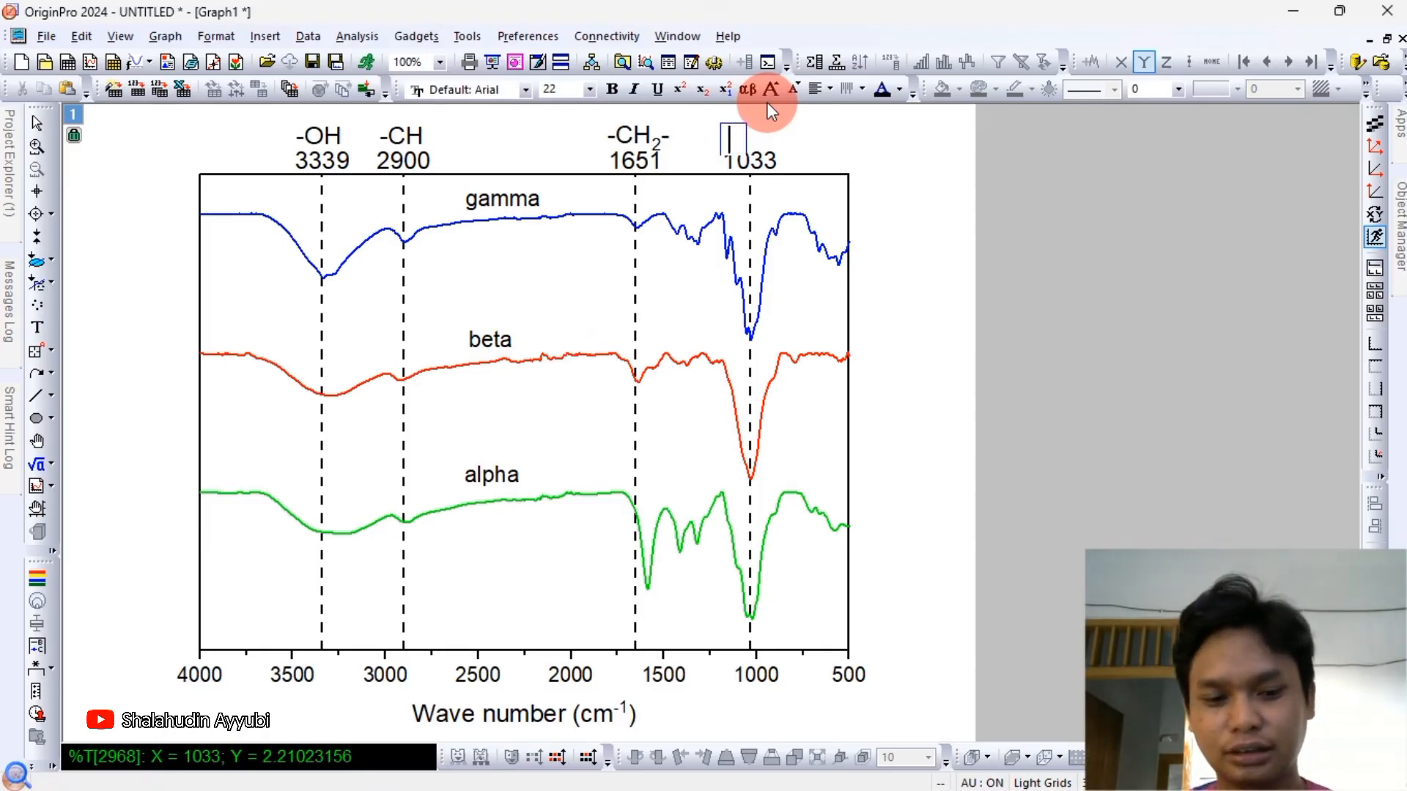
type("C-O")
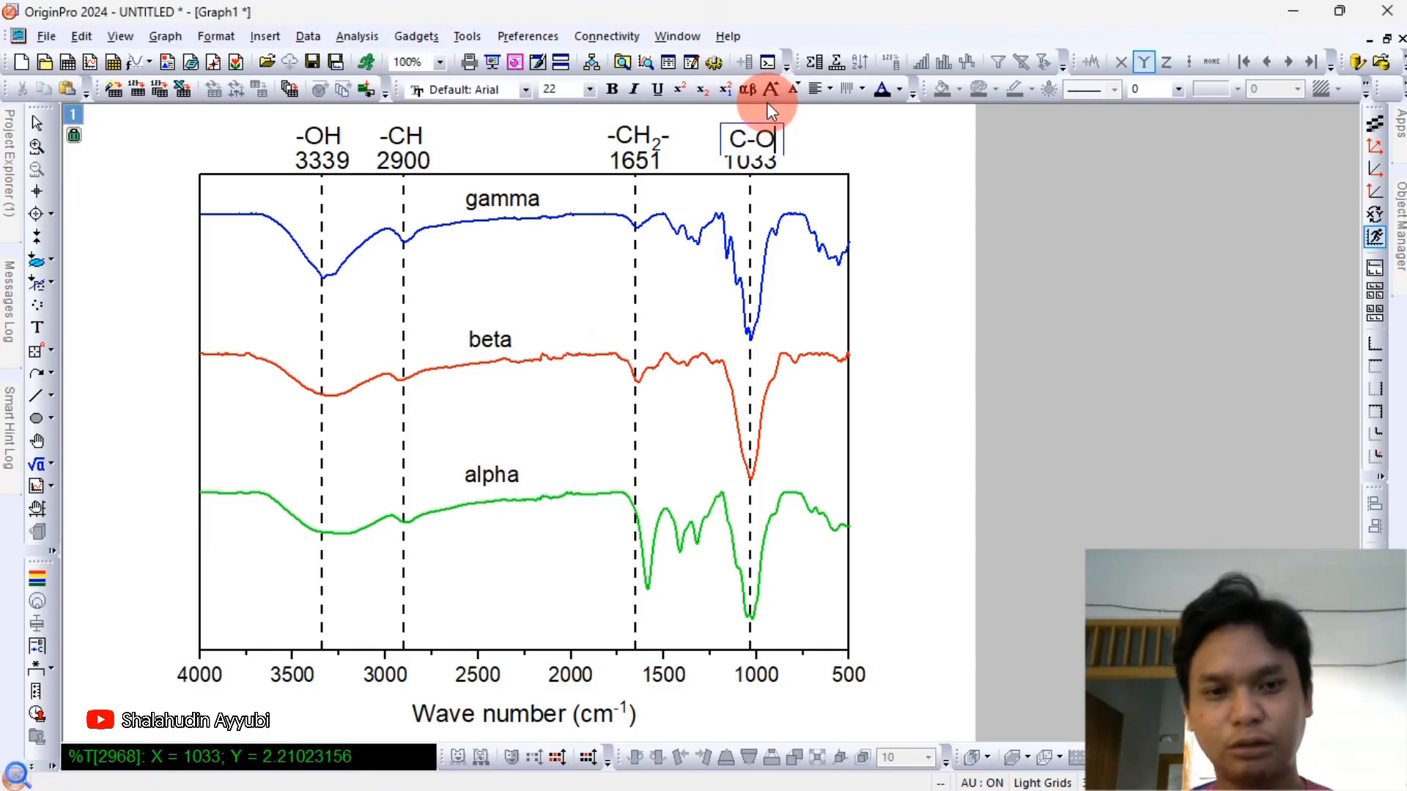
left_click(778, 116)
left_click(756, 132)
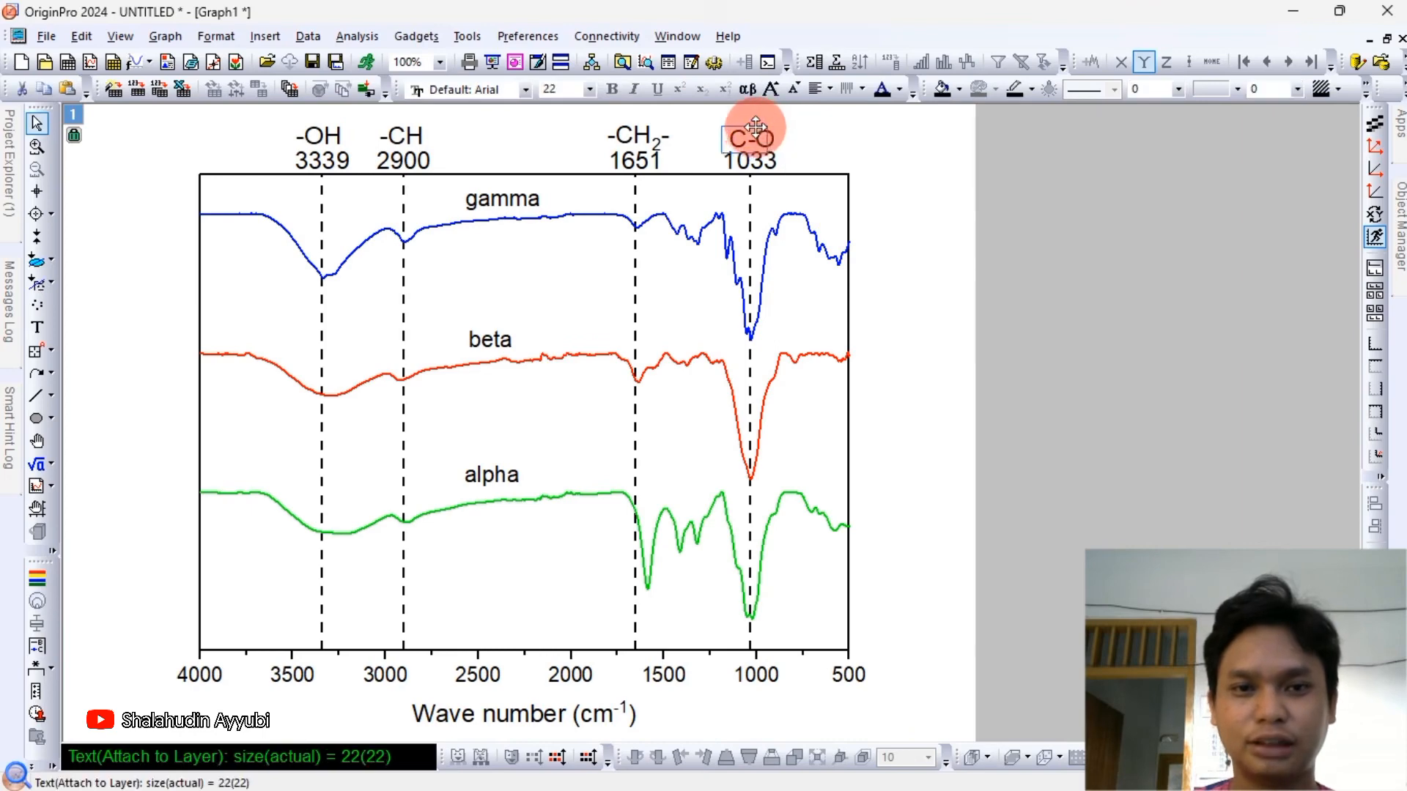
left_click(815, 139)
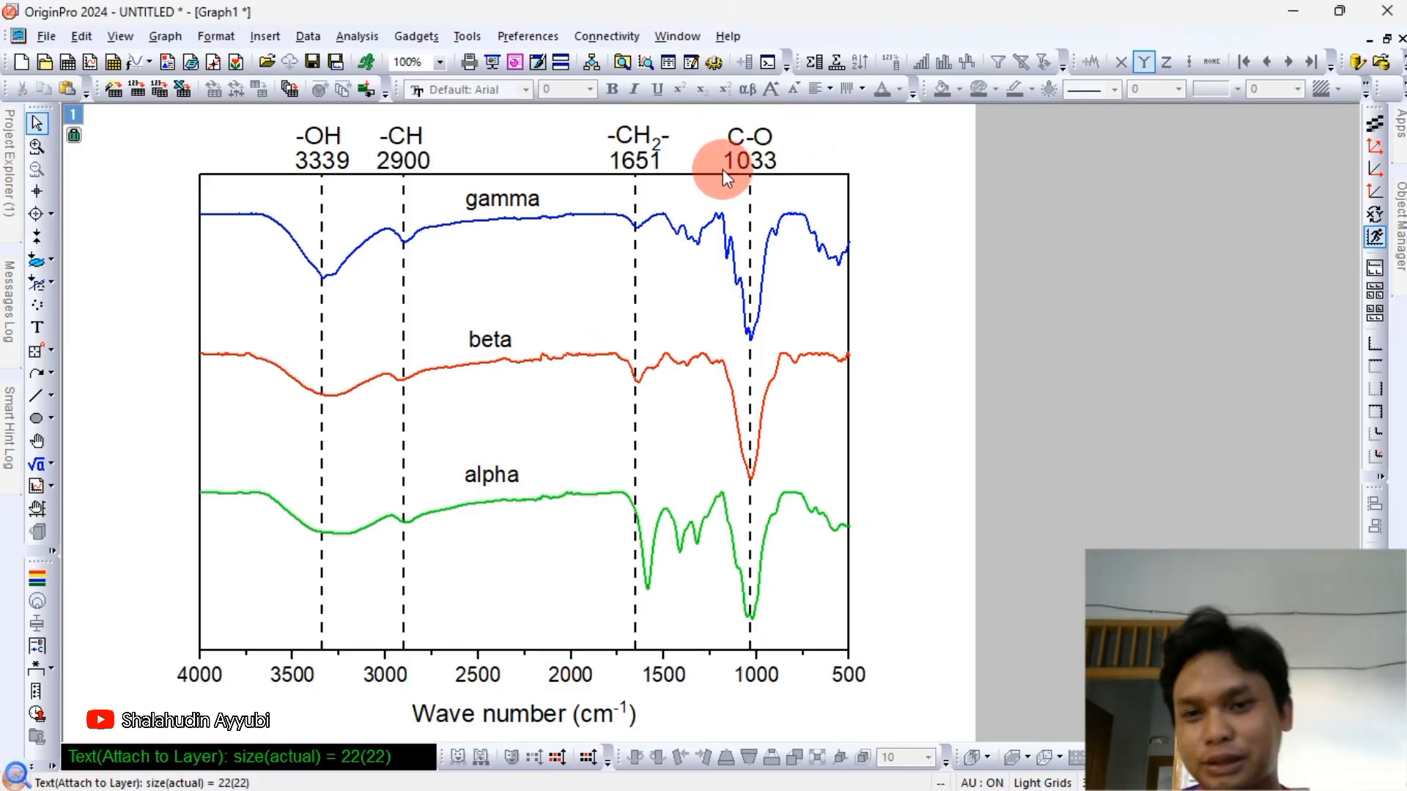
Copy the finished graph to the clipboard as a JPEG image at 600 DPI.
right_click(566, 280)
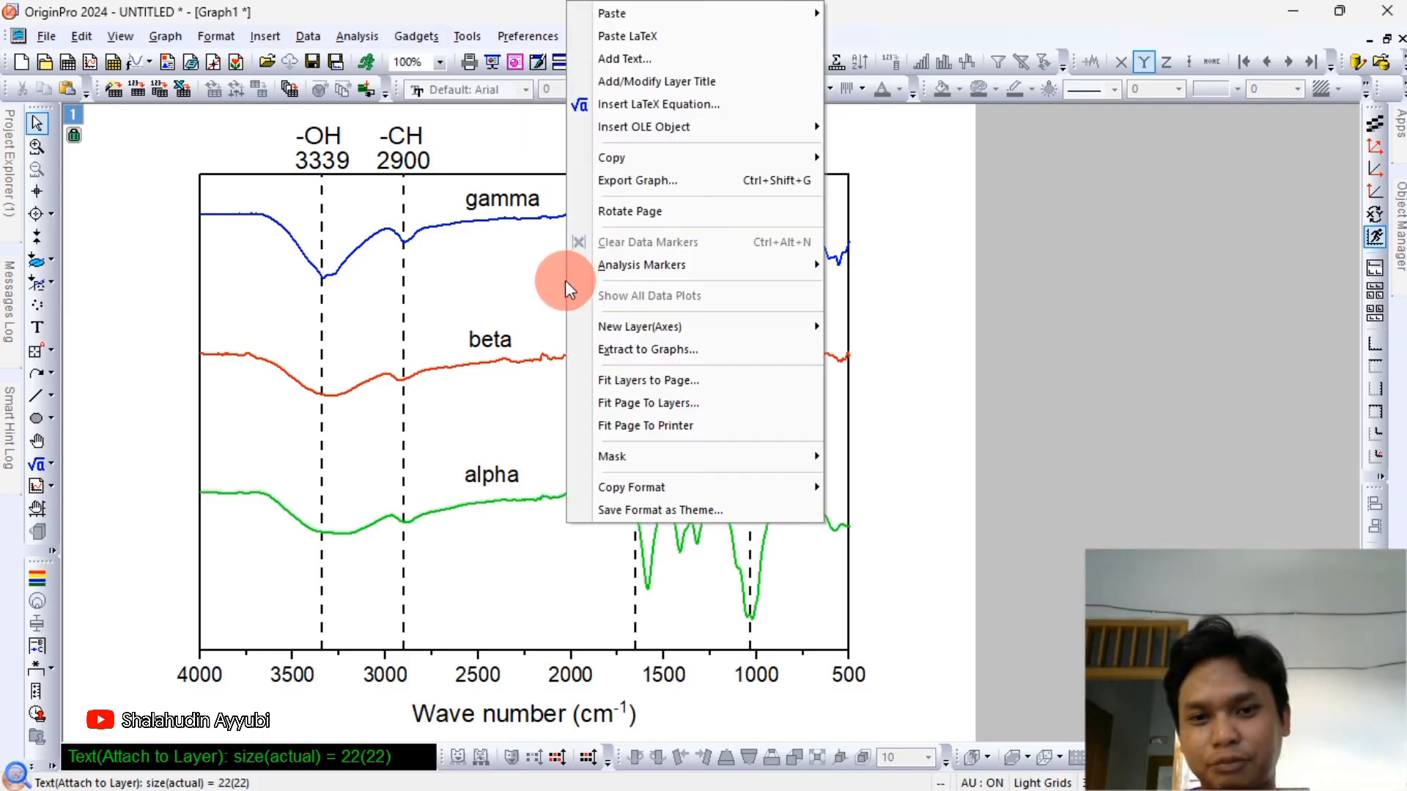
right_click(527, 298)
right_click(528, 298)
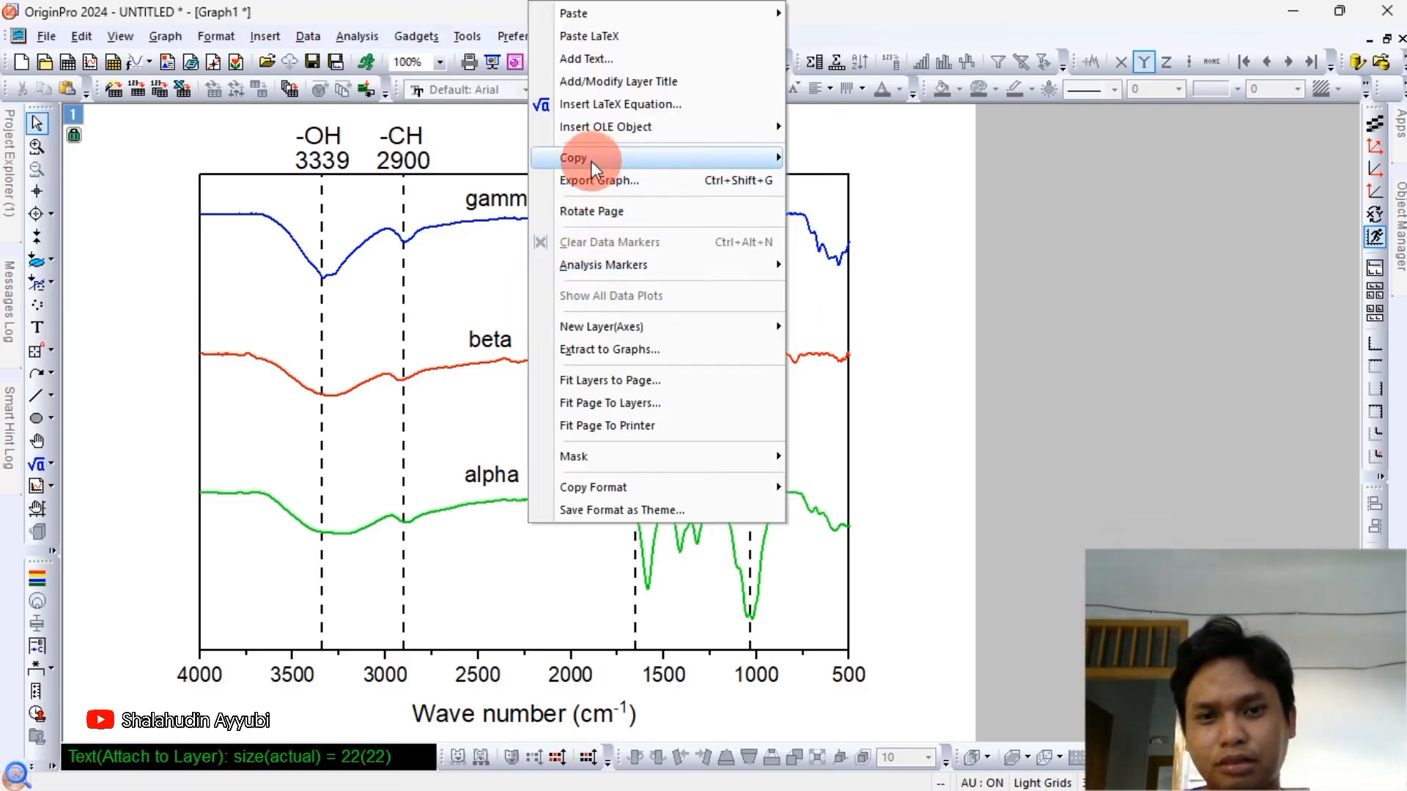
mouse_move(590, 160)
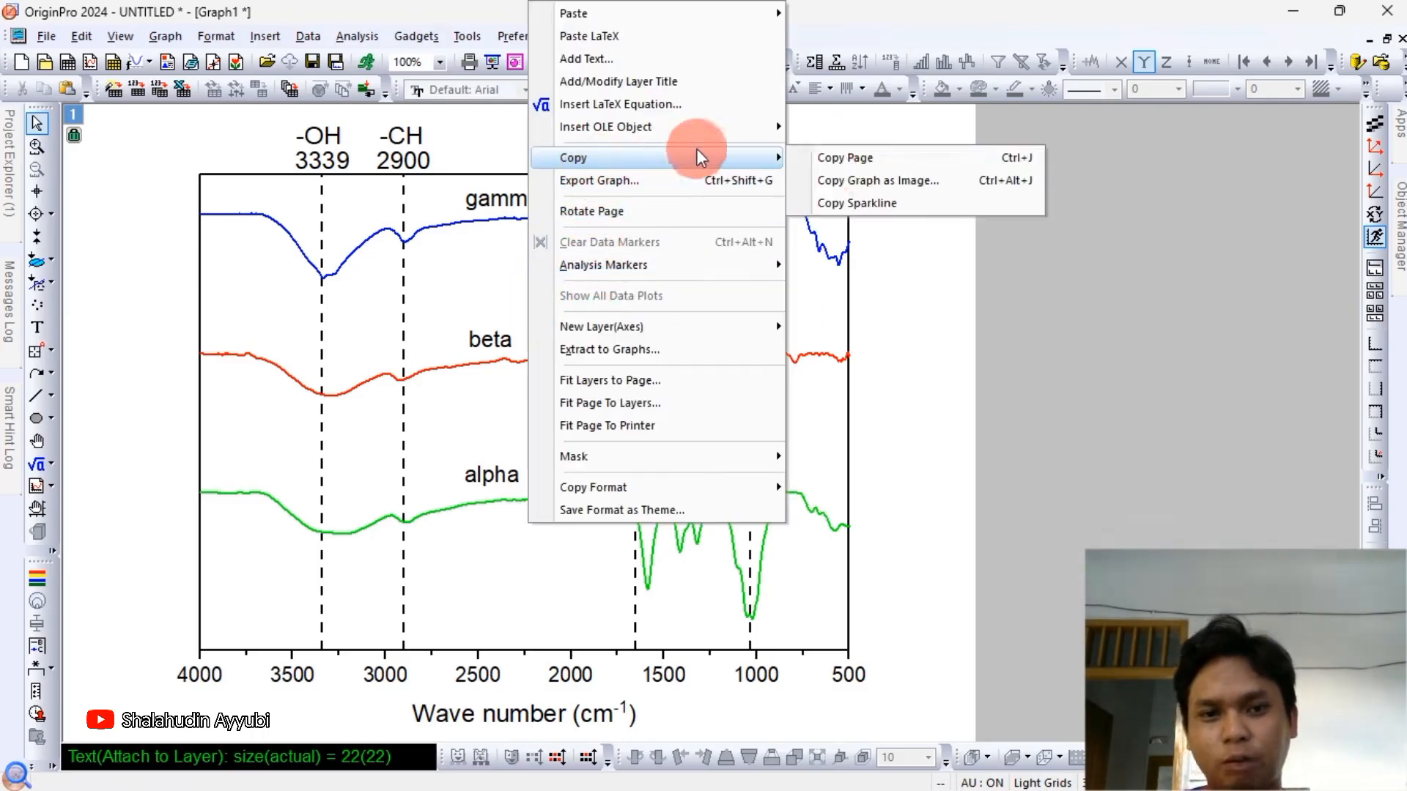
left_click(837, 182)
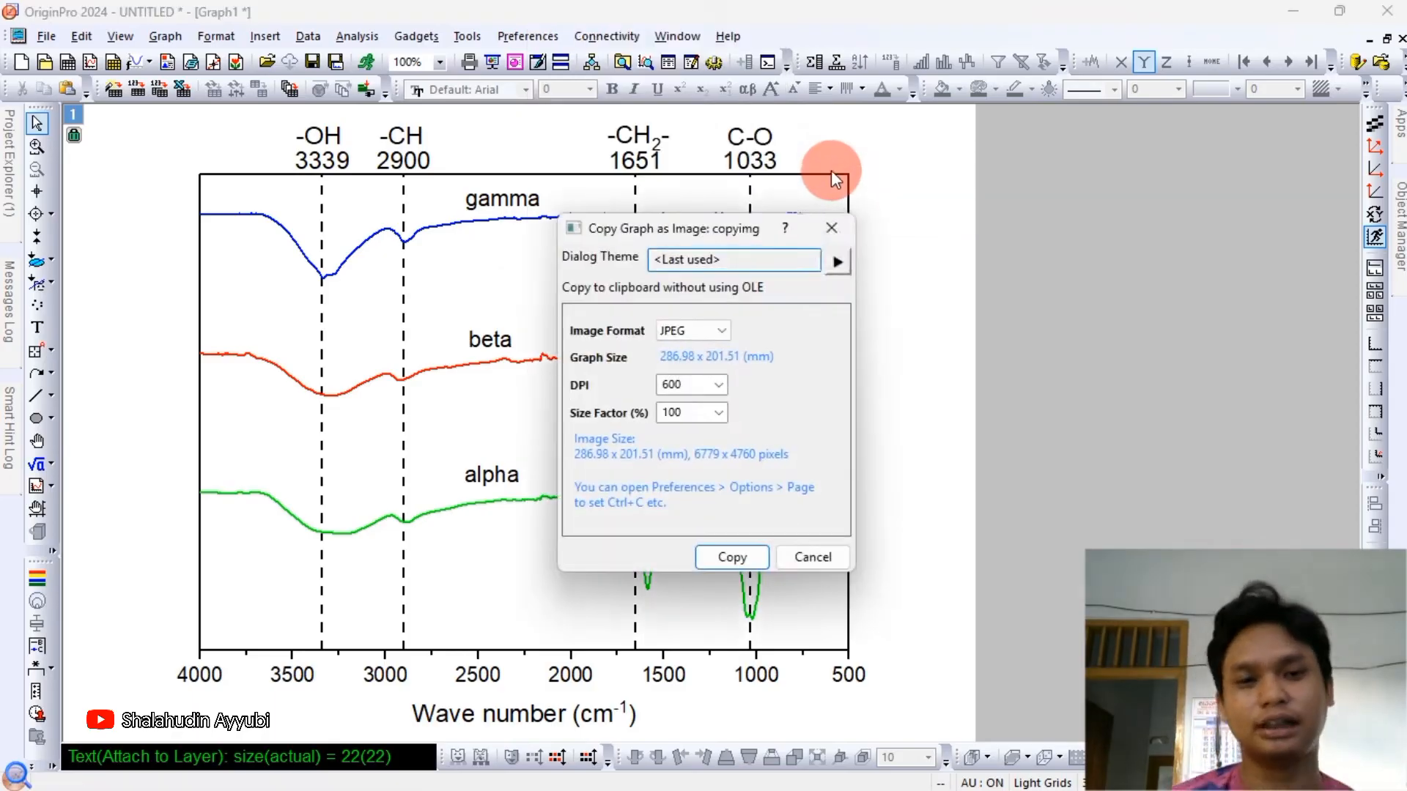
left_click(718, 385)
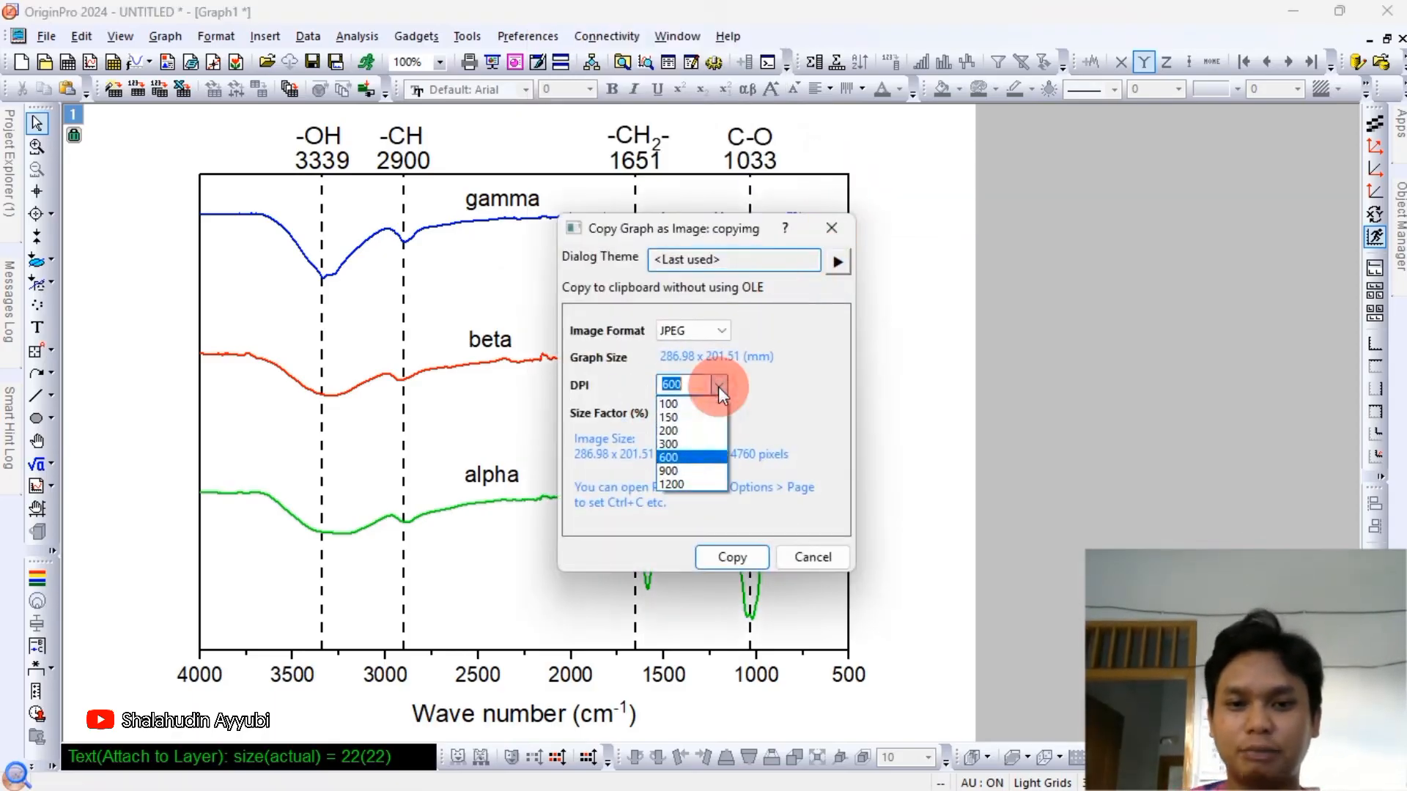
left_click(680, 456)
left_click(732, 556)
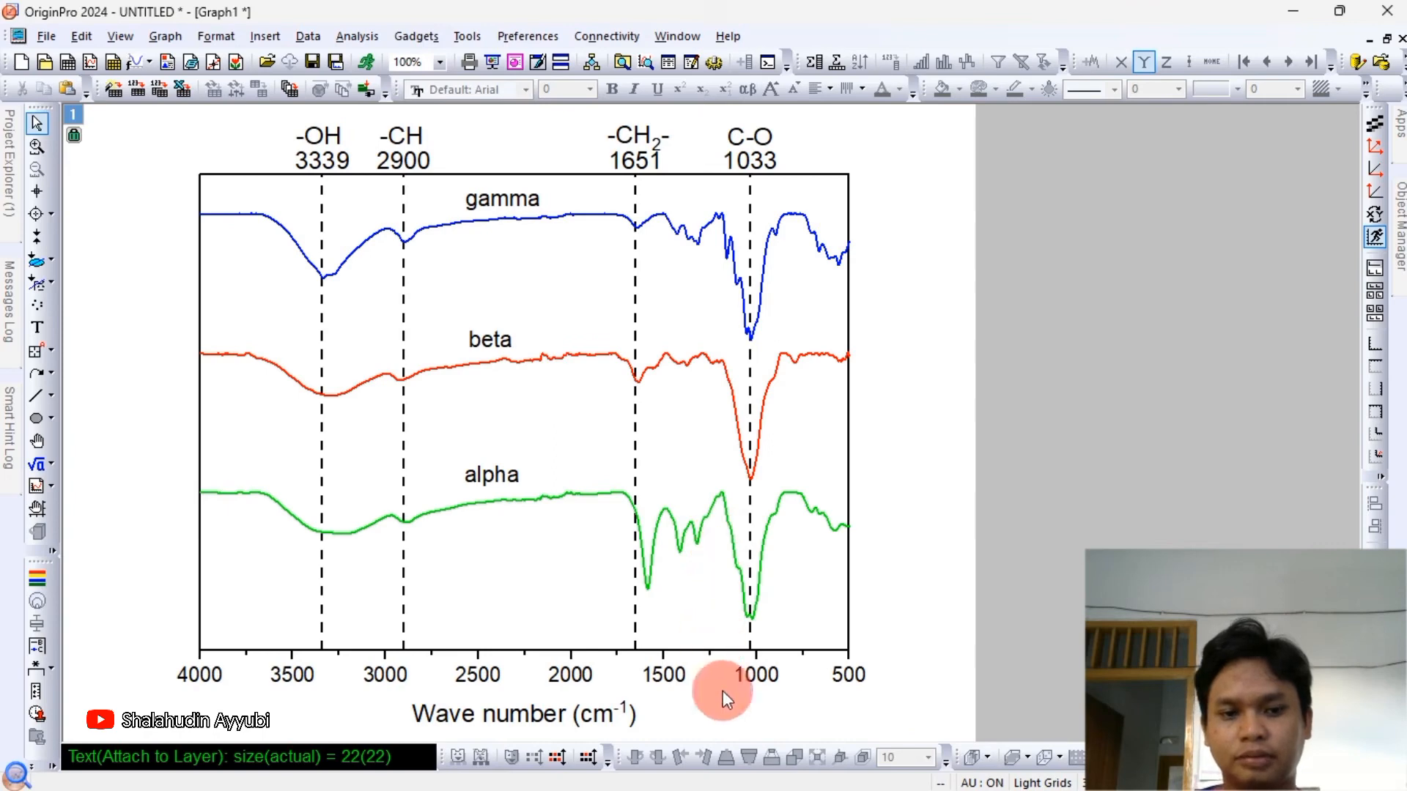
Switch to Word, create a blank document and paste the copied graph image into it.
mouse_move(733, 788)
left_click(815, 767)
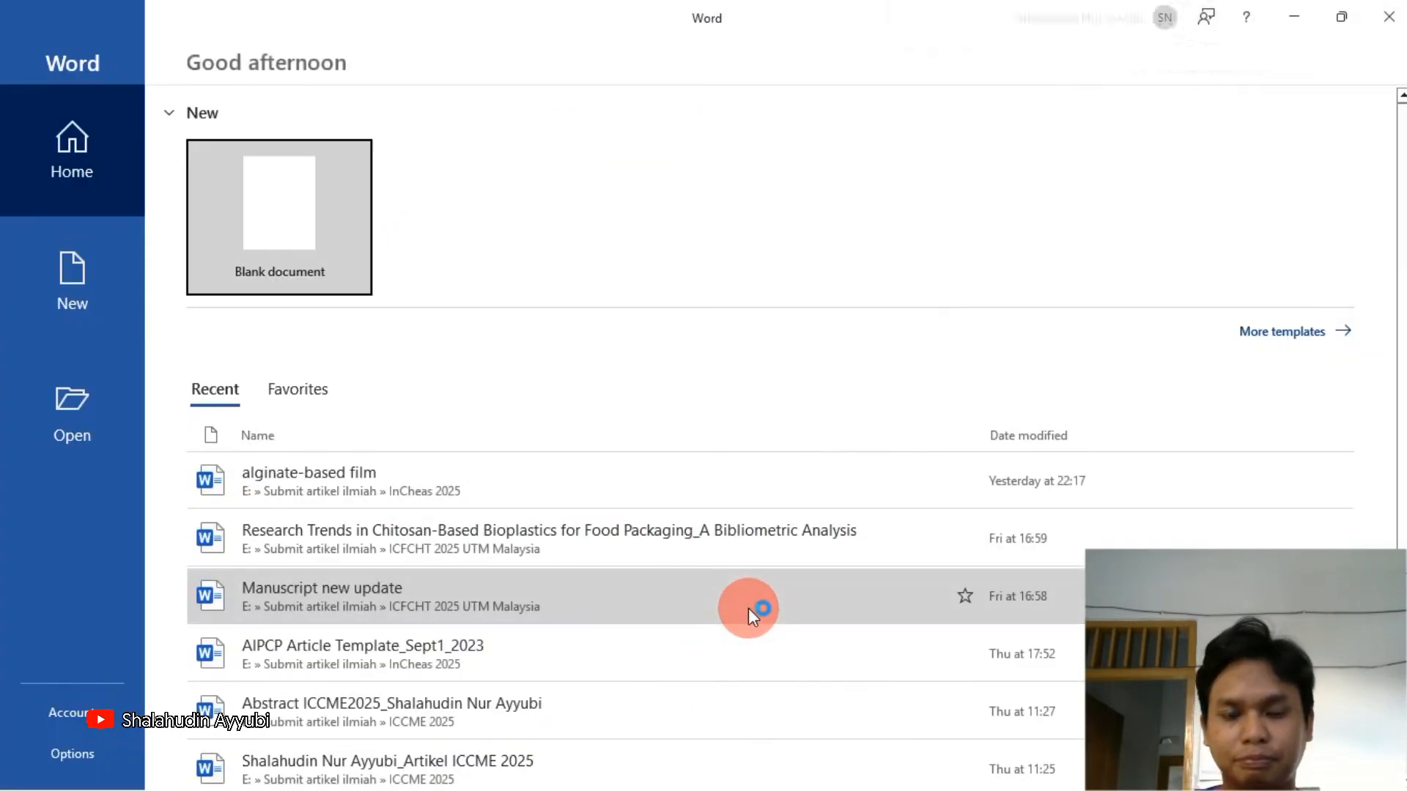
left_click(314, 255)
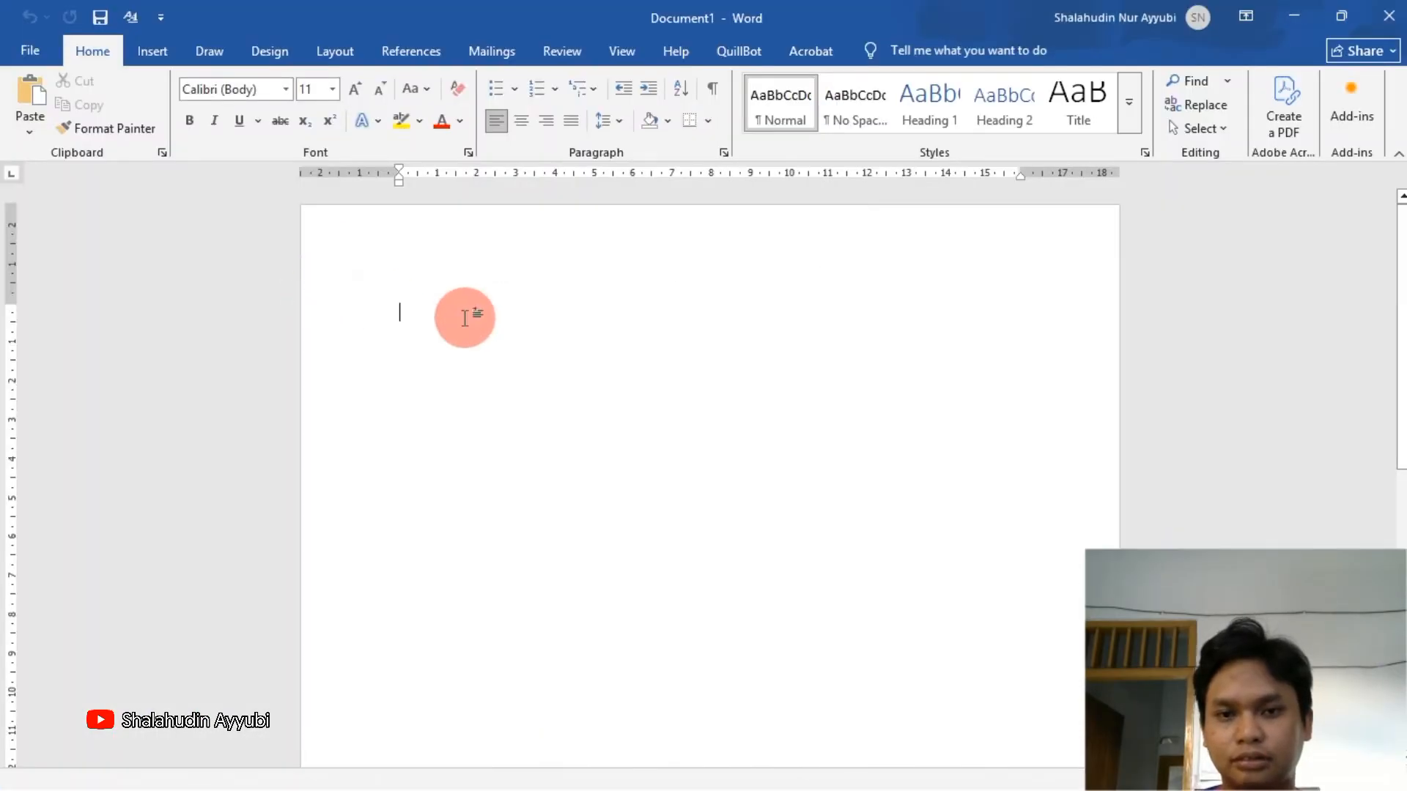
key("ctrl+v")
Crop the empty white margins from the left and right sides of the pasted graph picture.
left_click(672, 408)
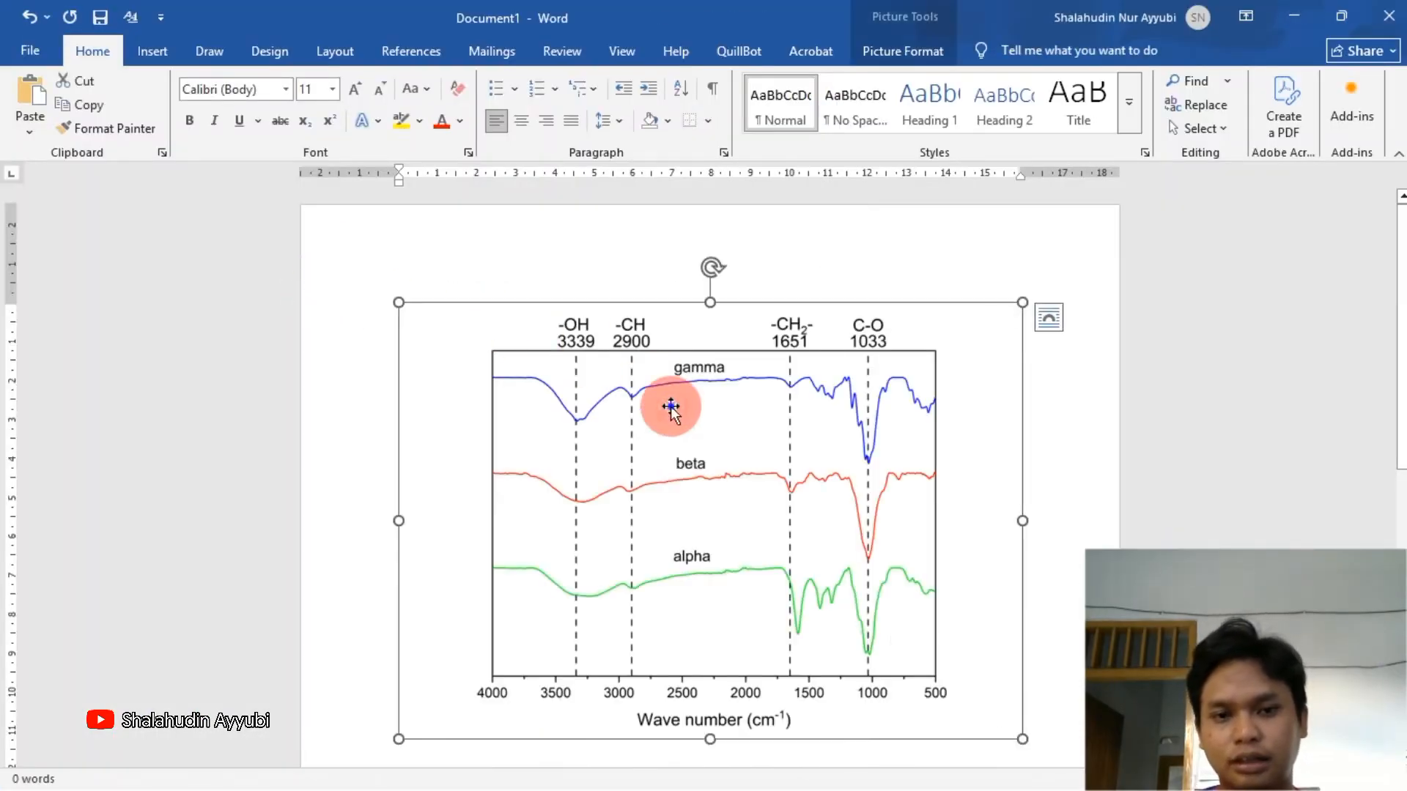
right_click(681, 371)
left_click(585, 437)
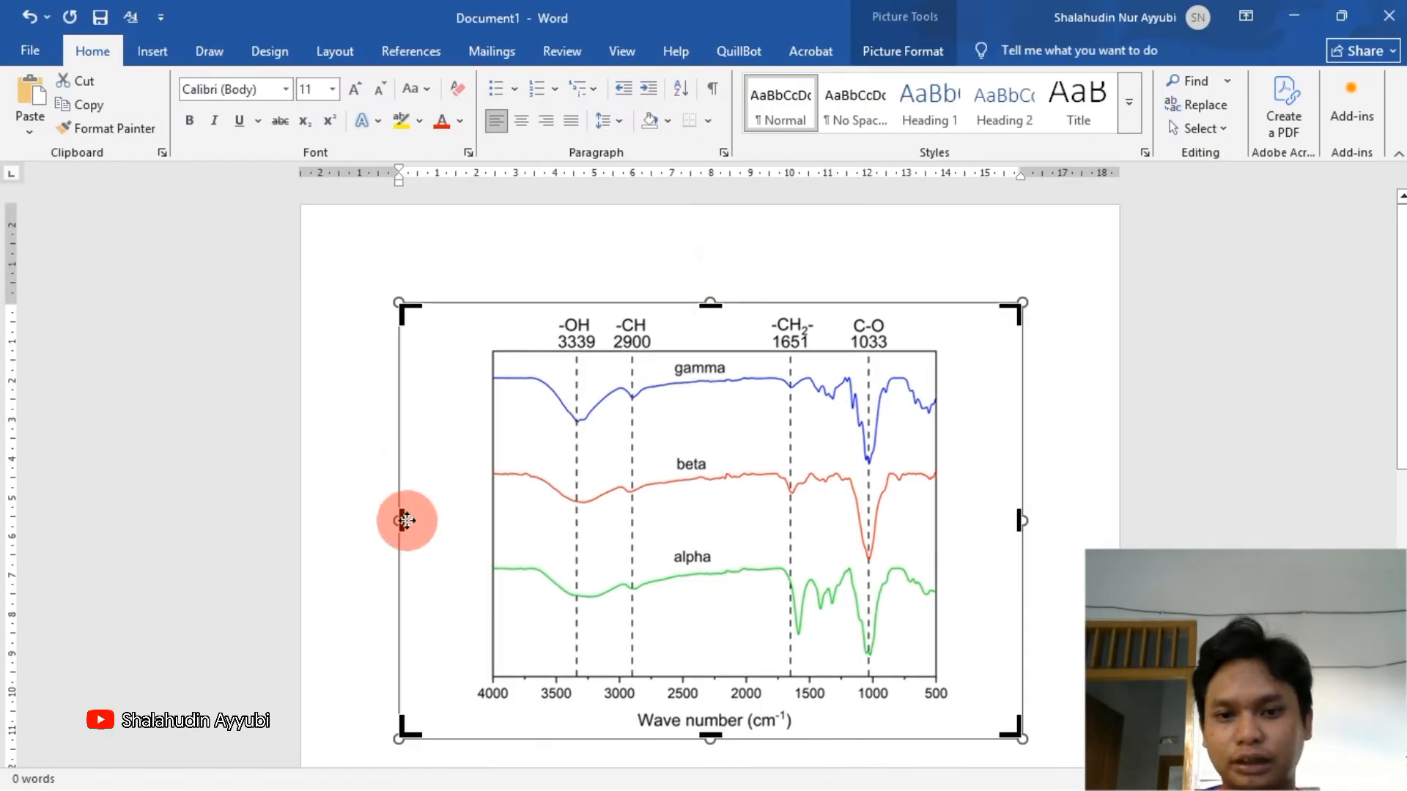
left_click_drag(402, 521, 460, 524)
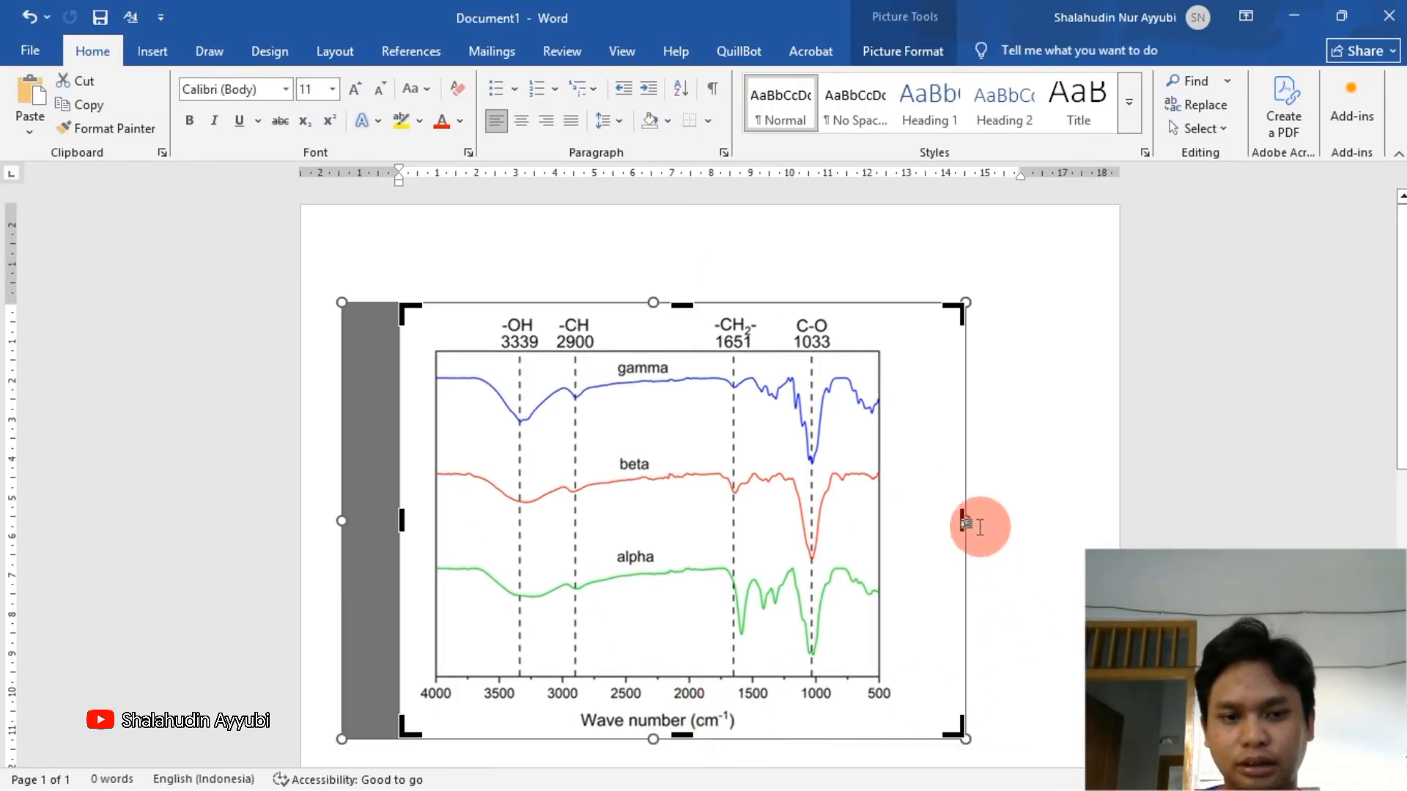
left_click_drag(963, 521, 908, 519)
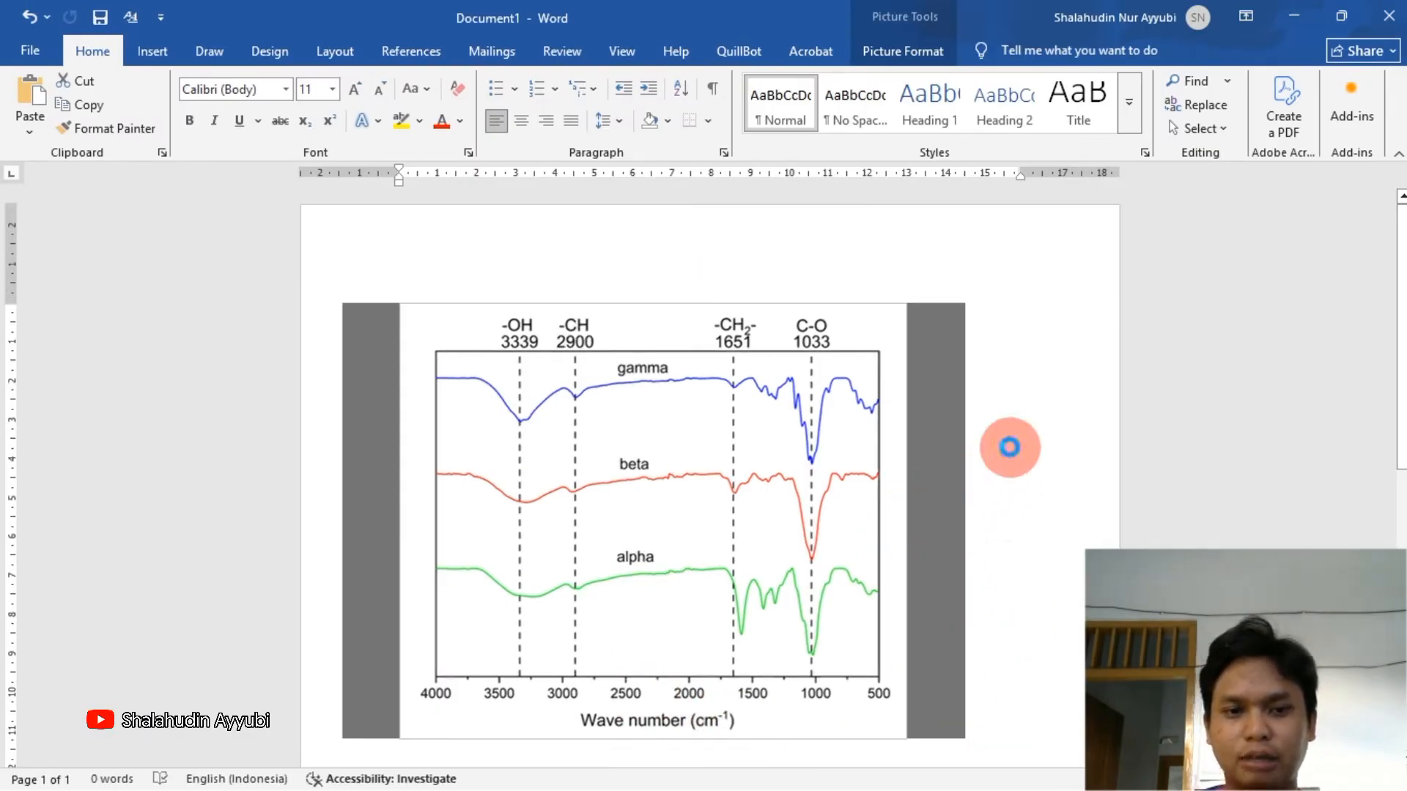
left_click(1004, 440)
Center the cropped graph picture horizontally on the page.
left_click(639, 302)
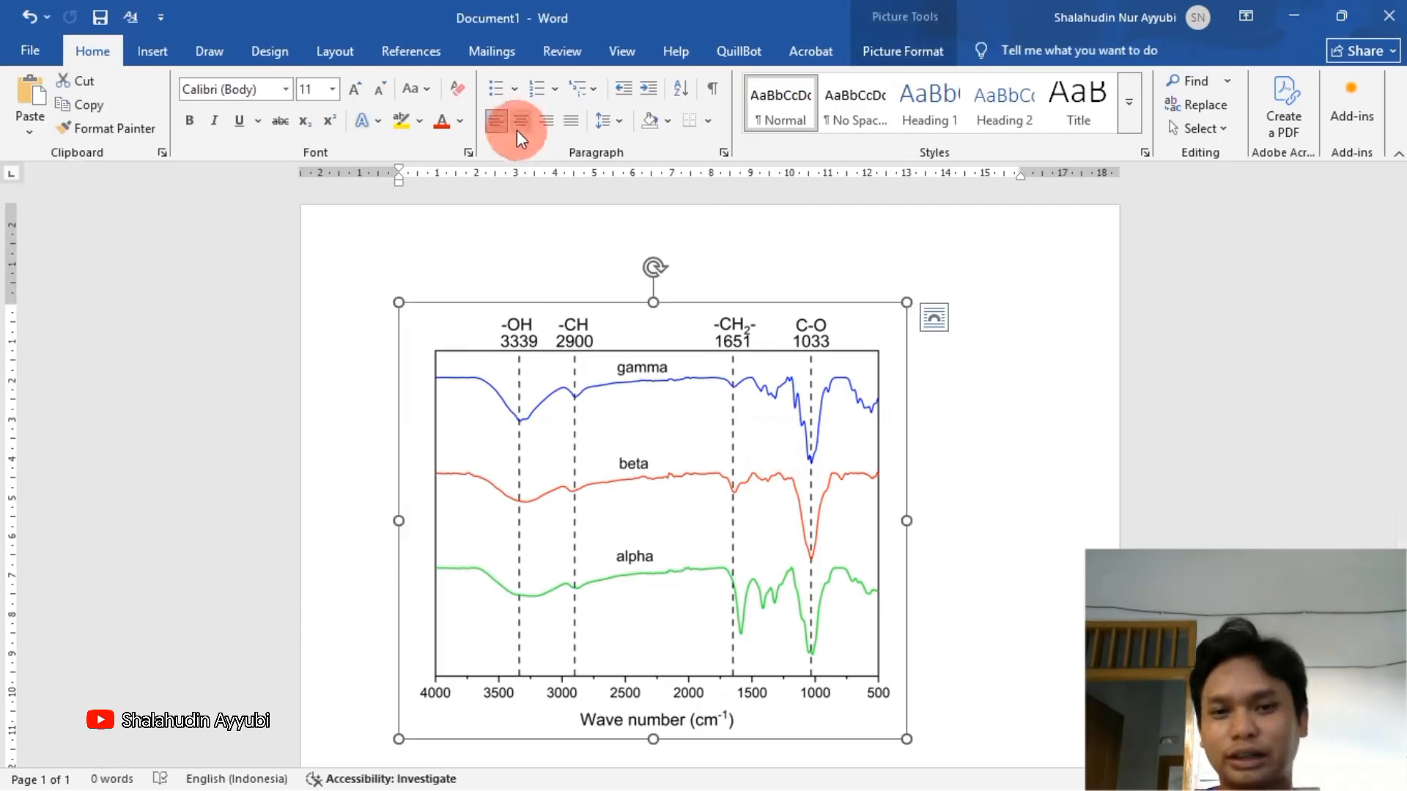
key("ctrl+e")
left_click(969, 372)
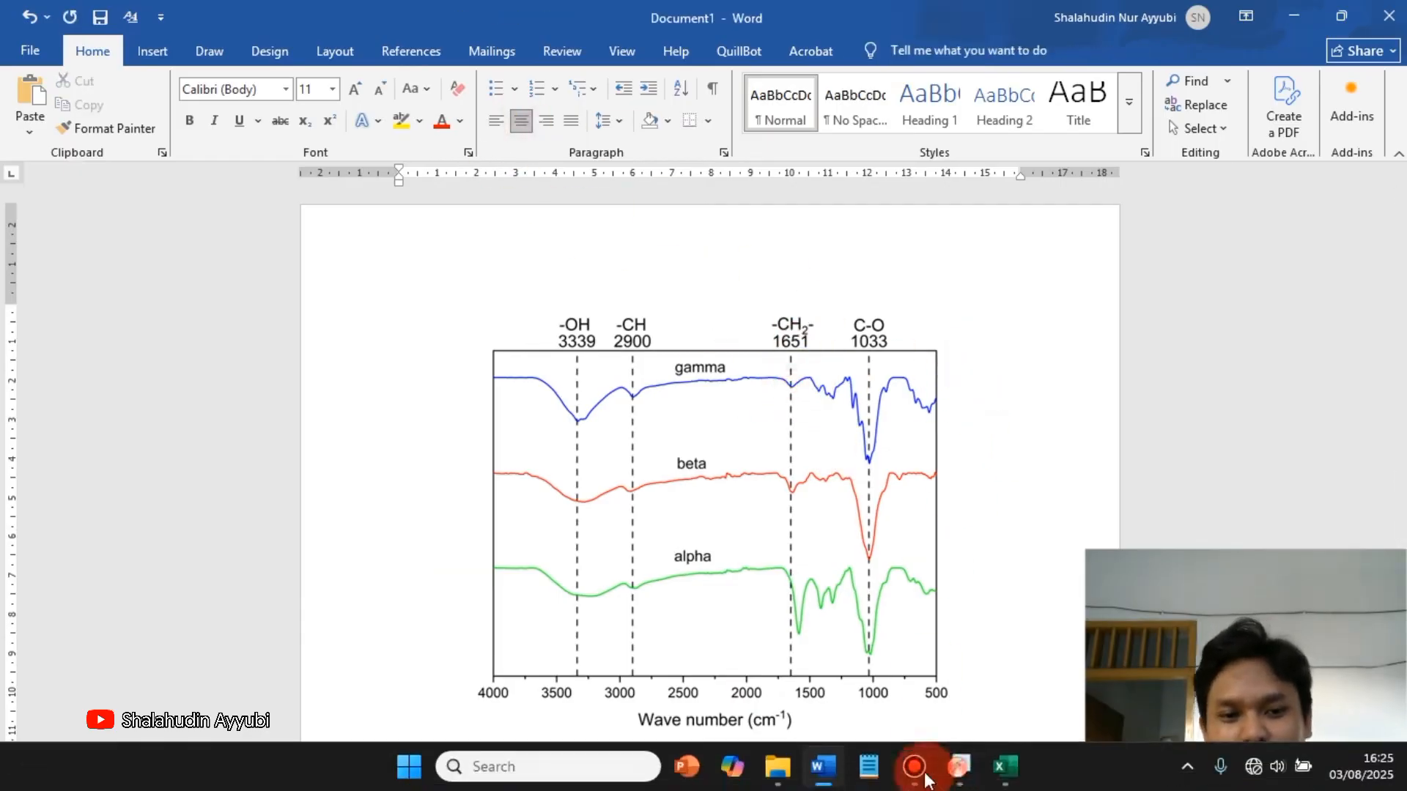
Switch back to OriginPro and save the project as "Latihan multiple plot ftir youtube" in the Untuk Latihan folder.
left_click(957, 762)
left_click(40, 37)
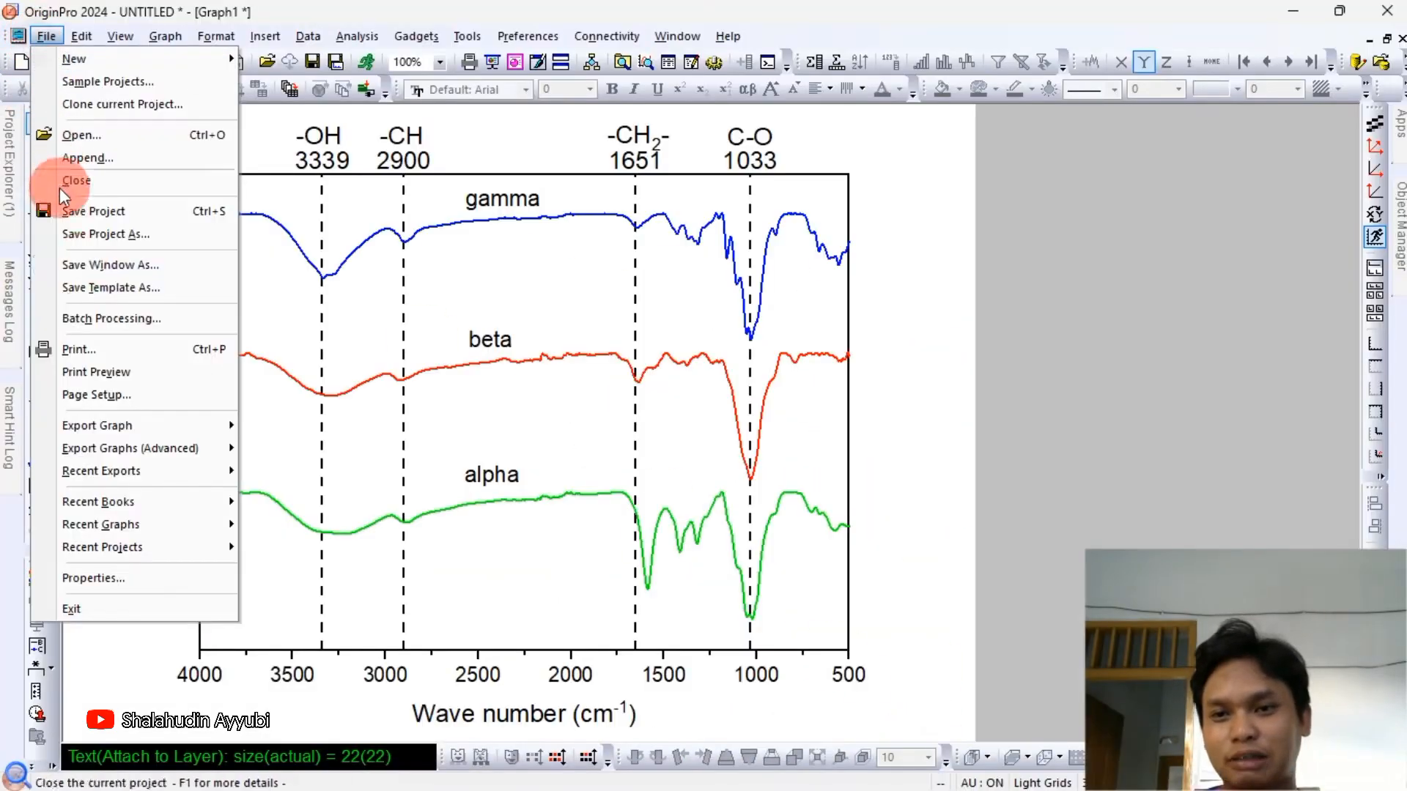
left_click(76, 246)
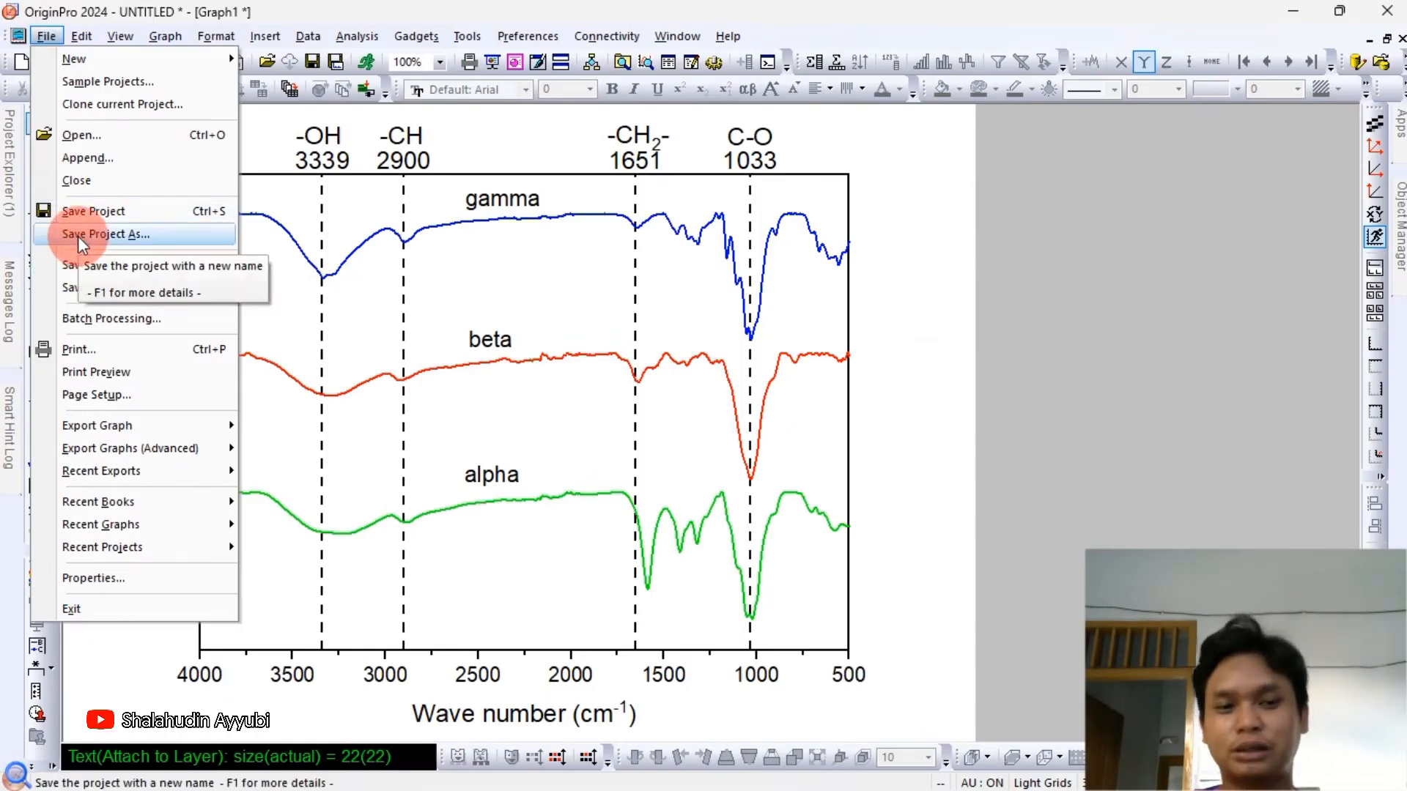
left_click(895, 201)
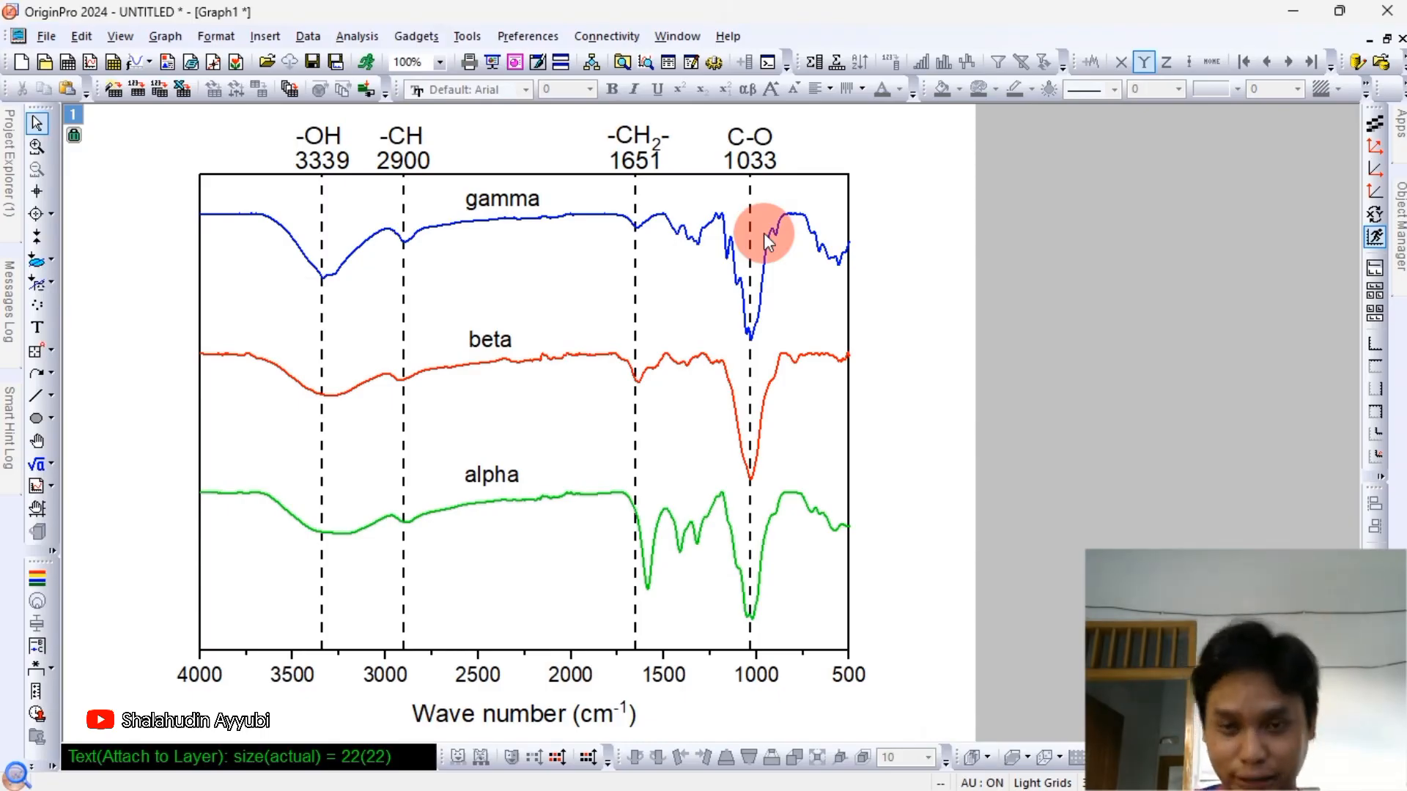
left_click(42, 37)
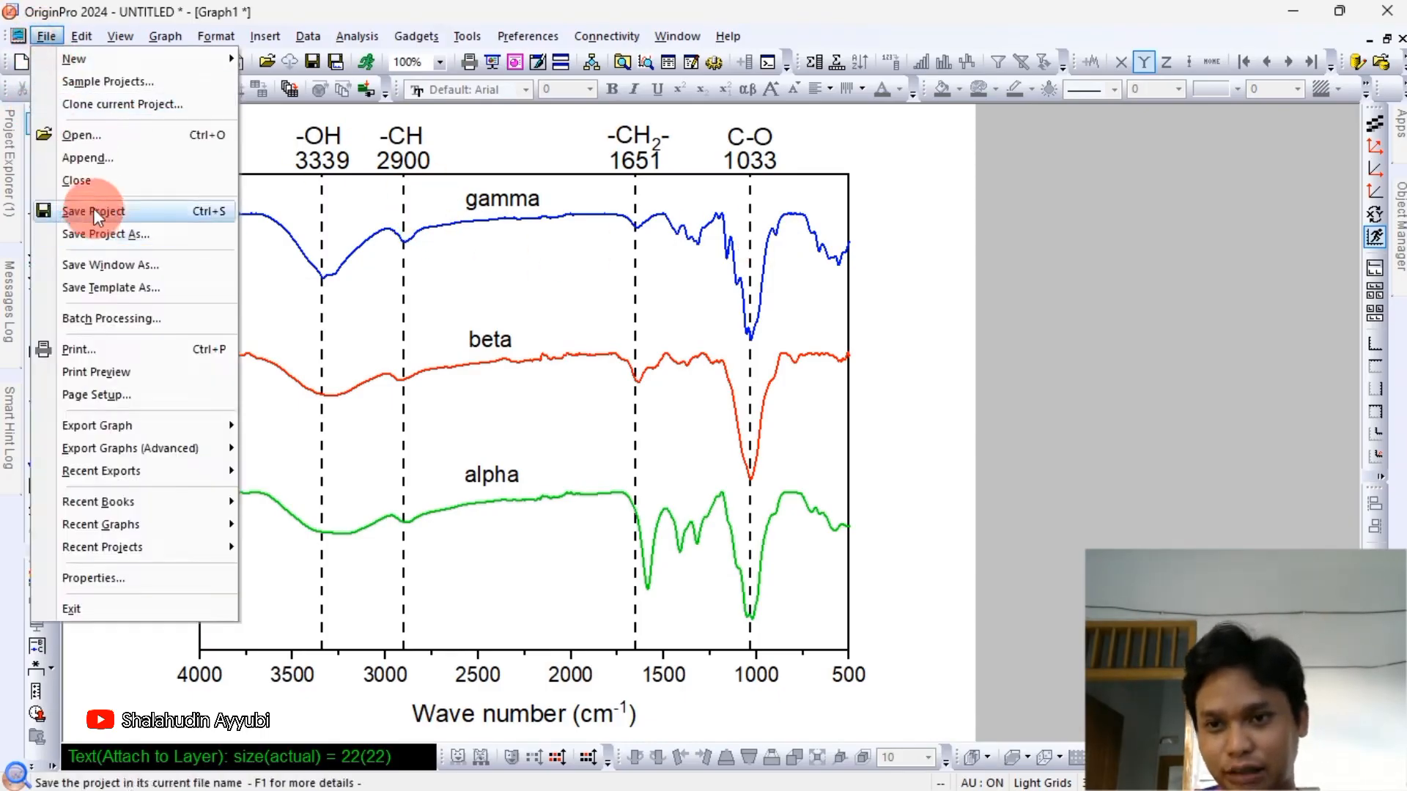
left_click(94, 211)
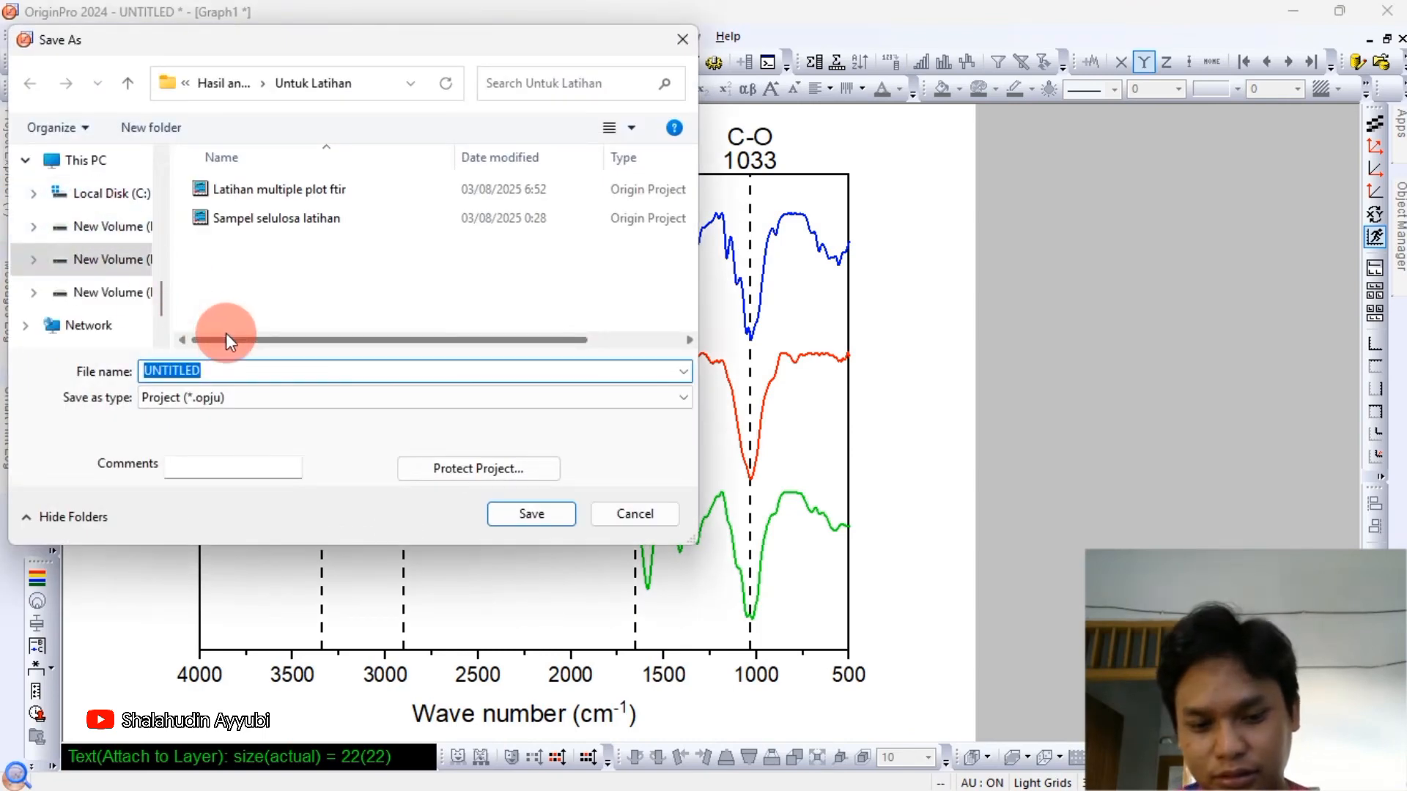
type("Latihan mu")
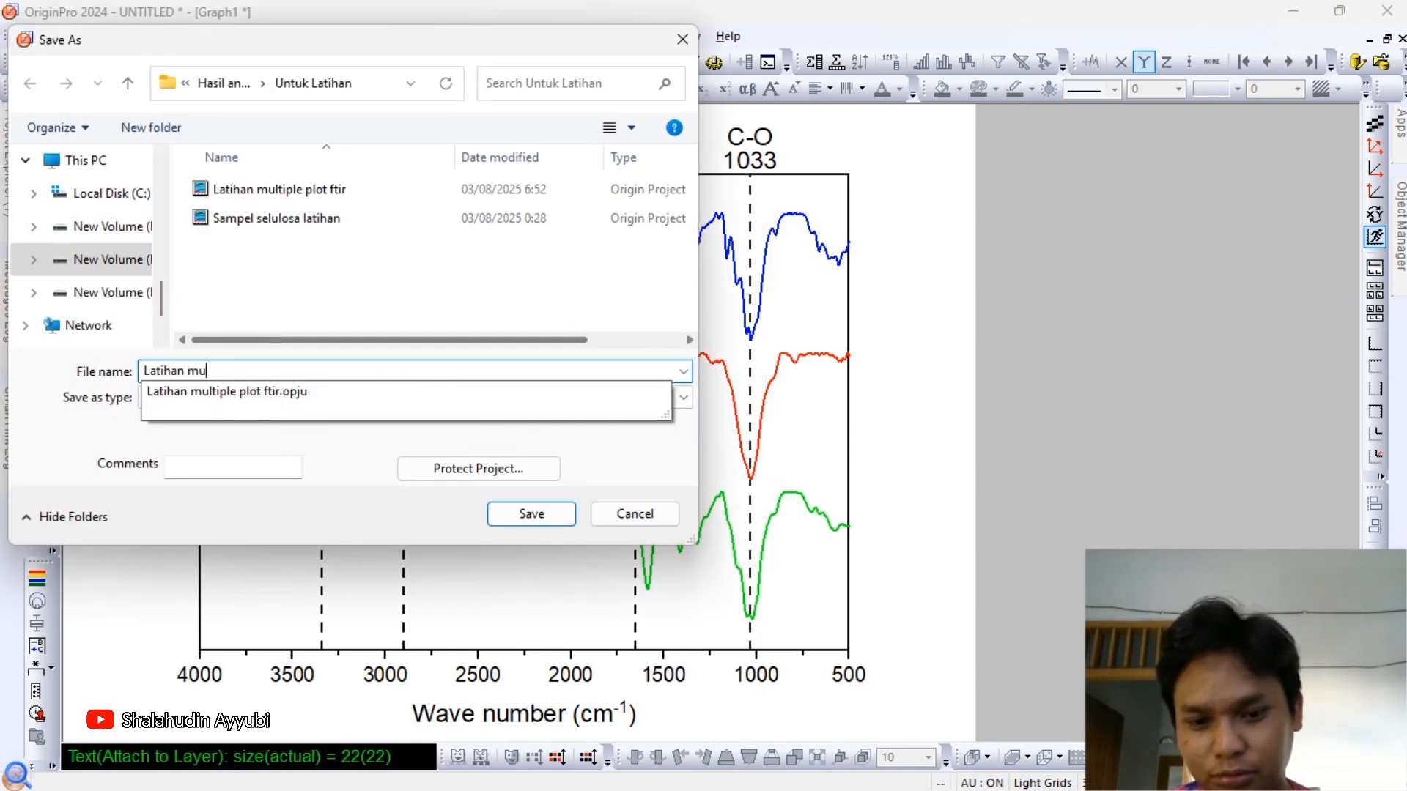
type("ltiple plo")
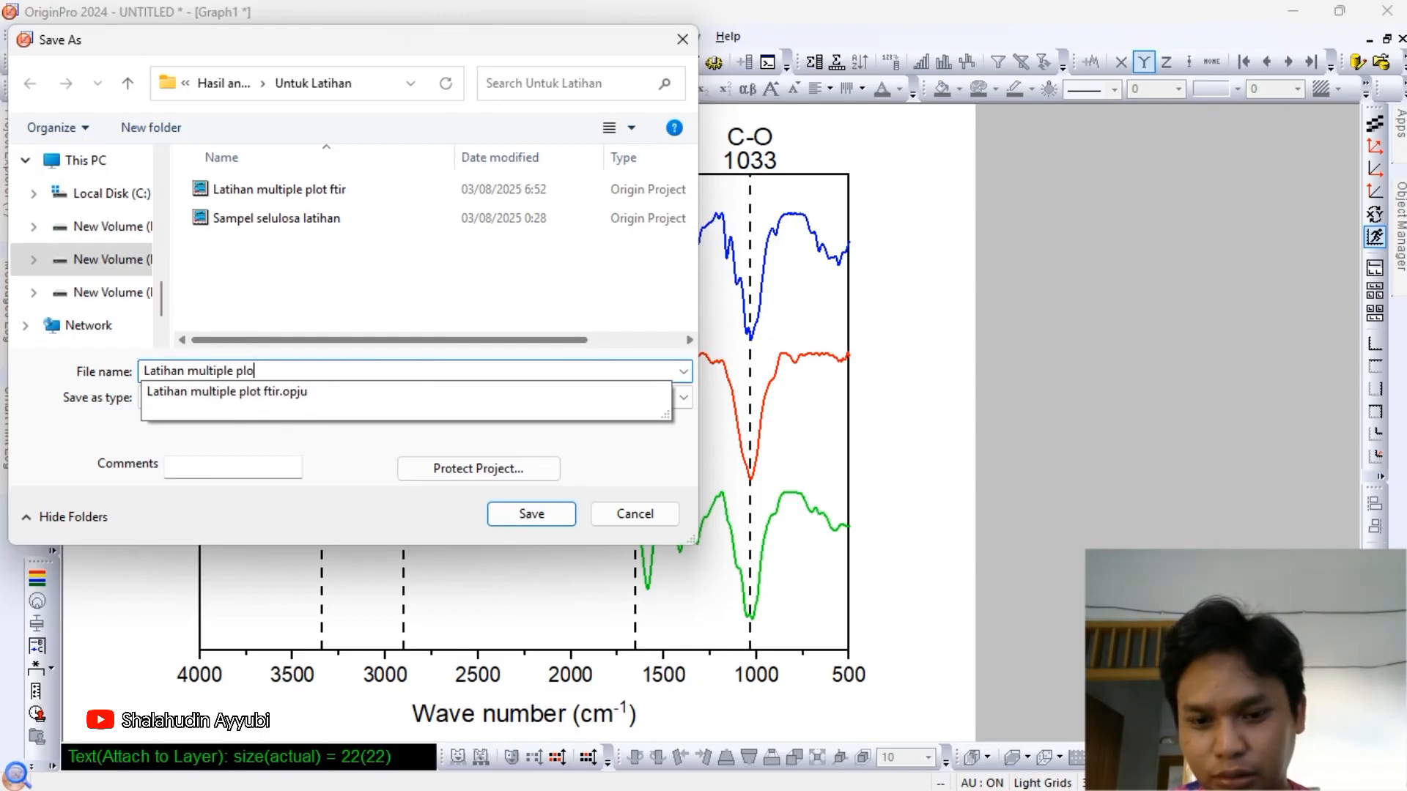
type("t ftir ")
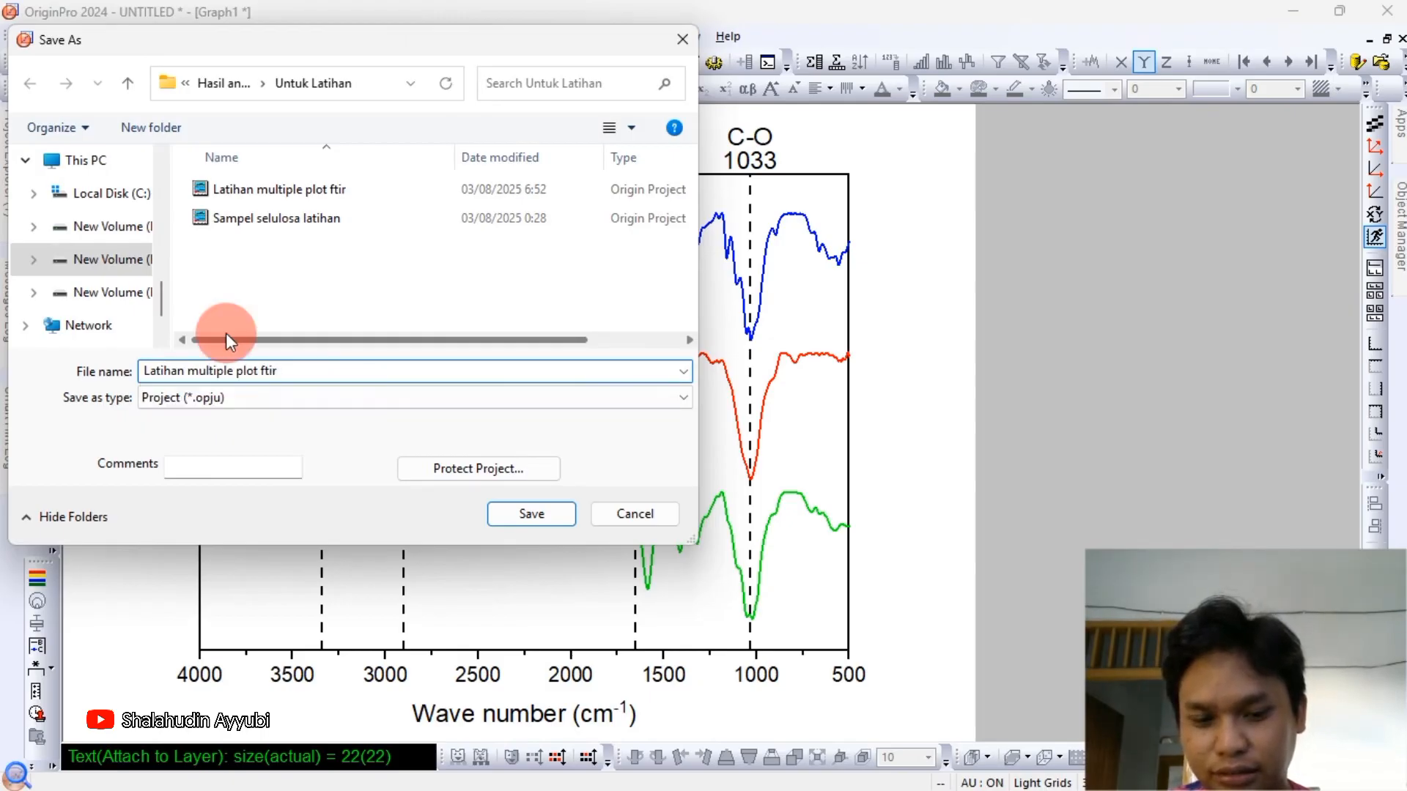
type("youtube")
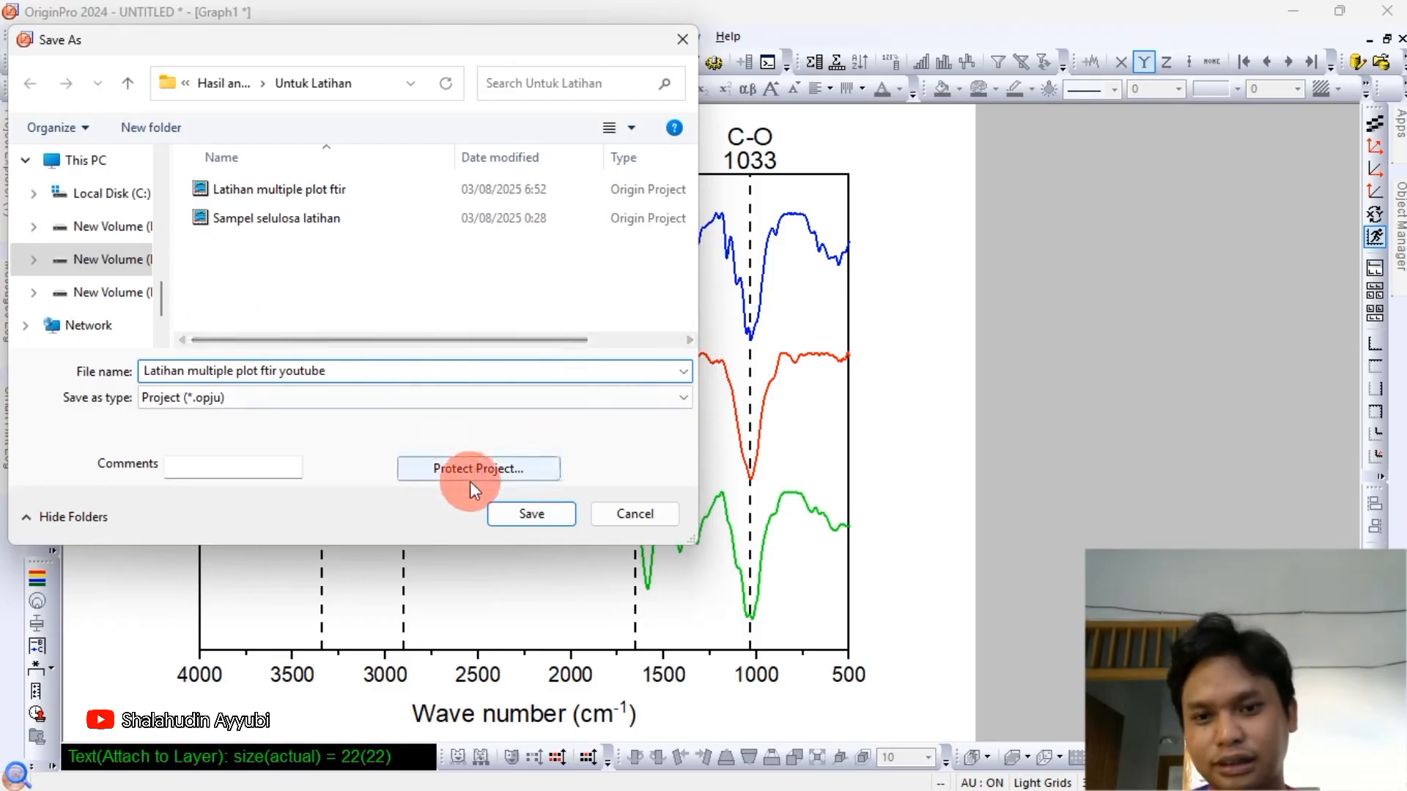
left_click(493, 511)
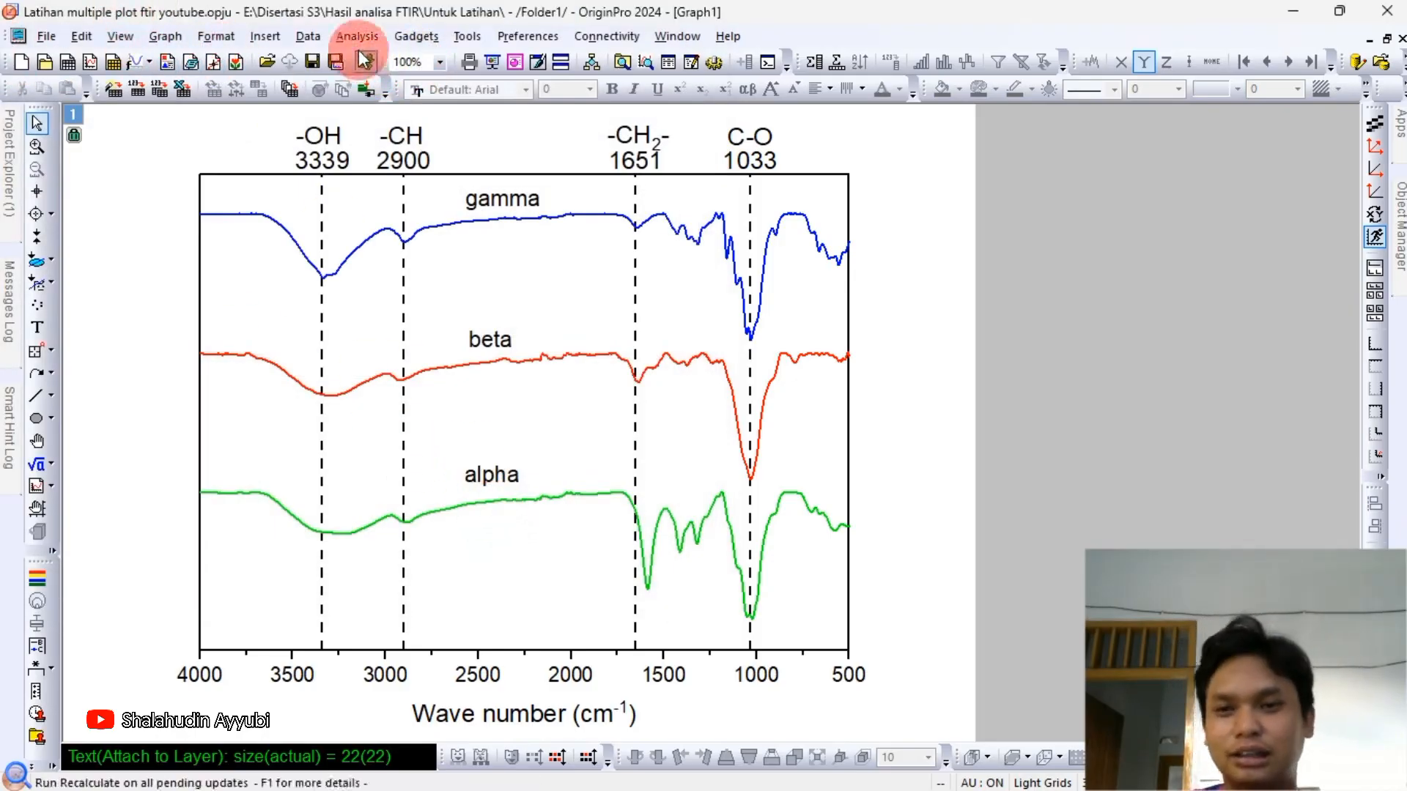
Start exporting the graph with the simple export dialog and choose PNG as the image type.
left_click(49, 36)
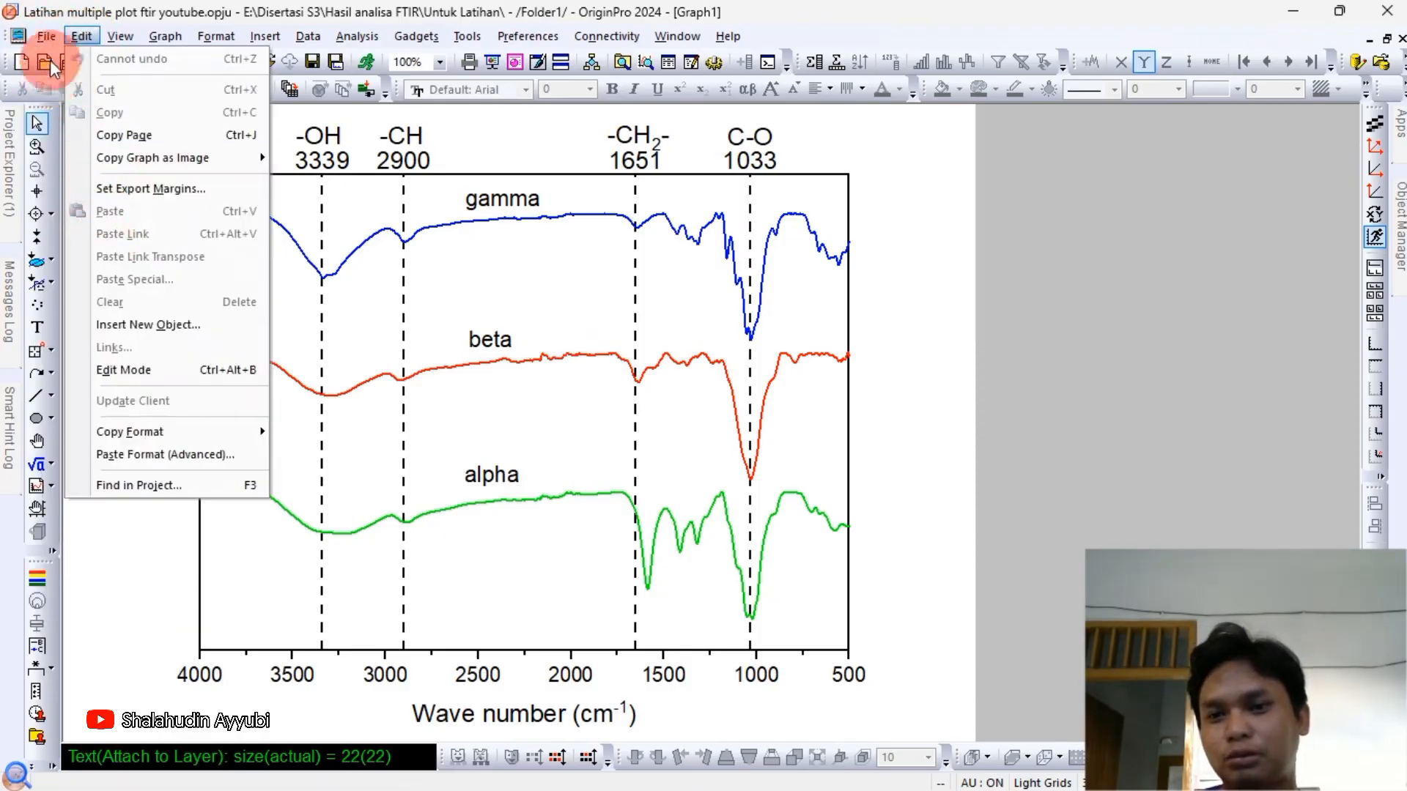
mouse_move(94, 428)
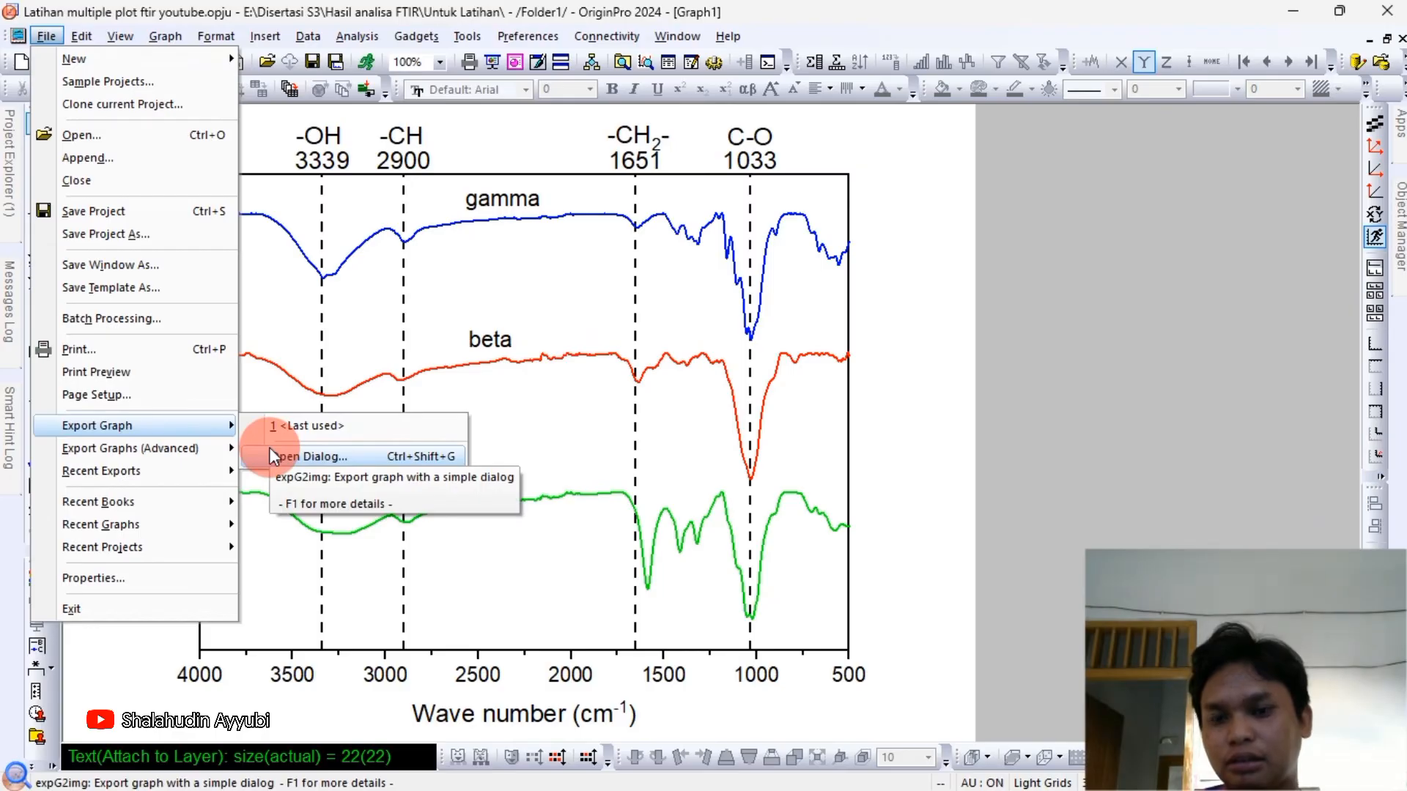
left_click(273, 456)
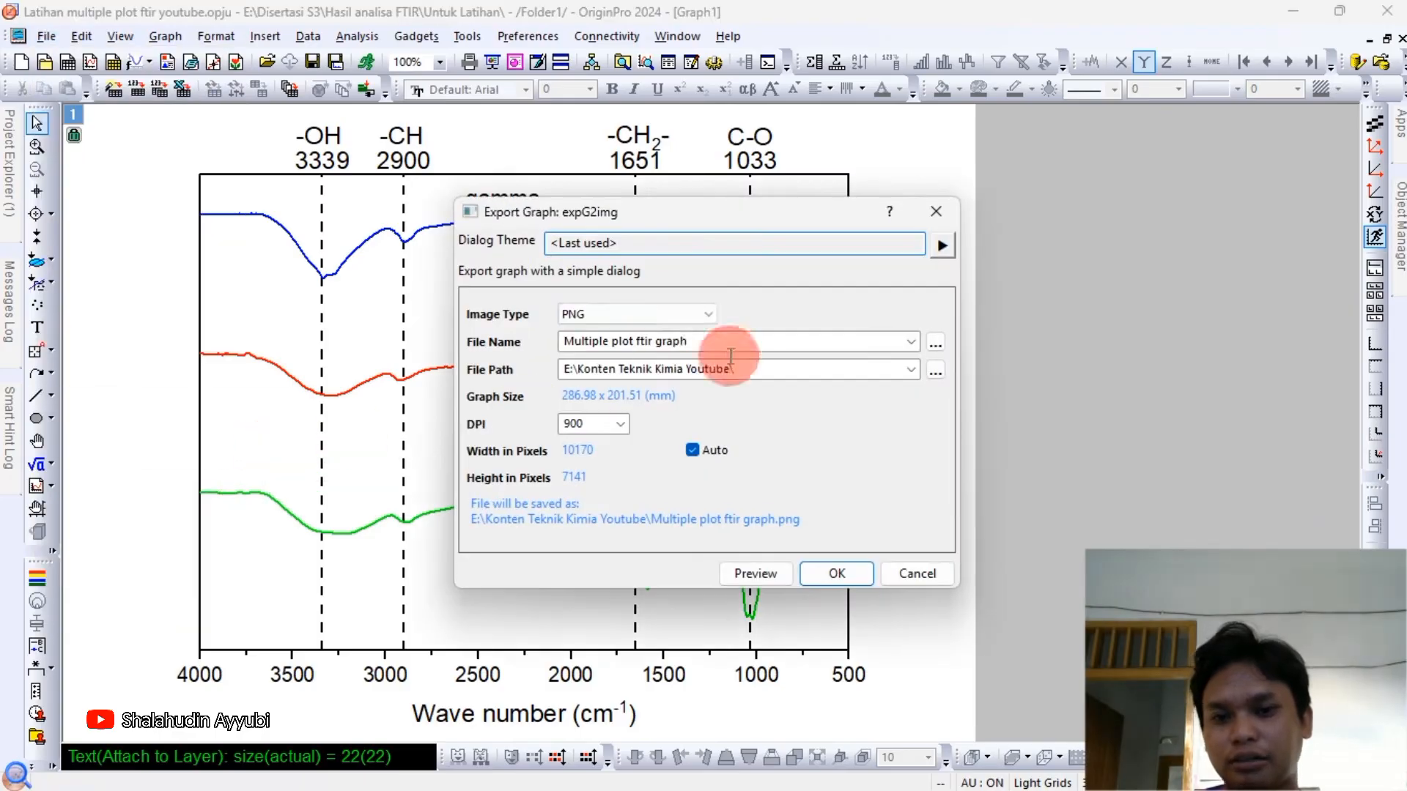
left_click(681, 315)
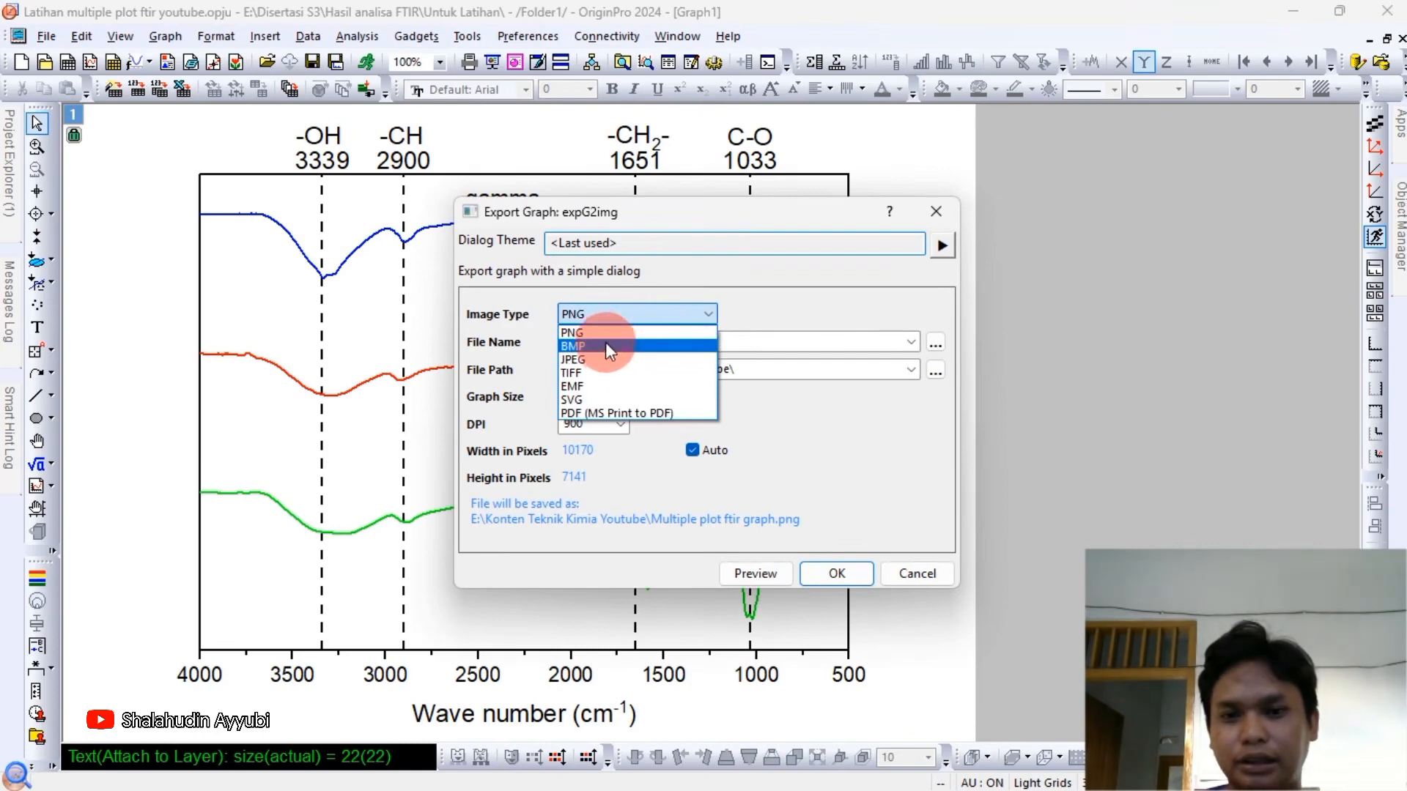
left_click(604, 334)
Name the image "Multiple plot ftir graph contoh" and export it to E:\Konten Teknik Kimia Youtube\ at 900 DPI.
double_click(707, 339)
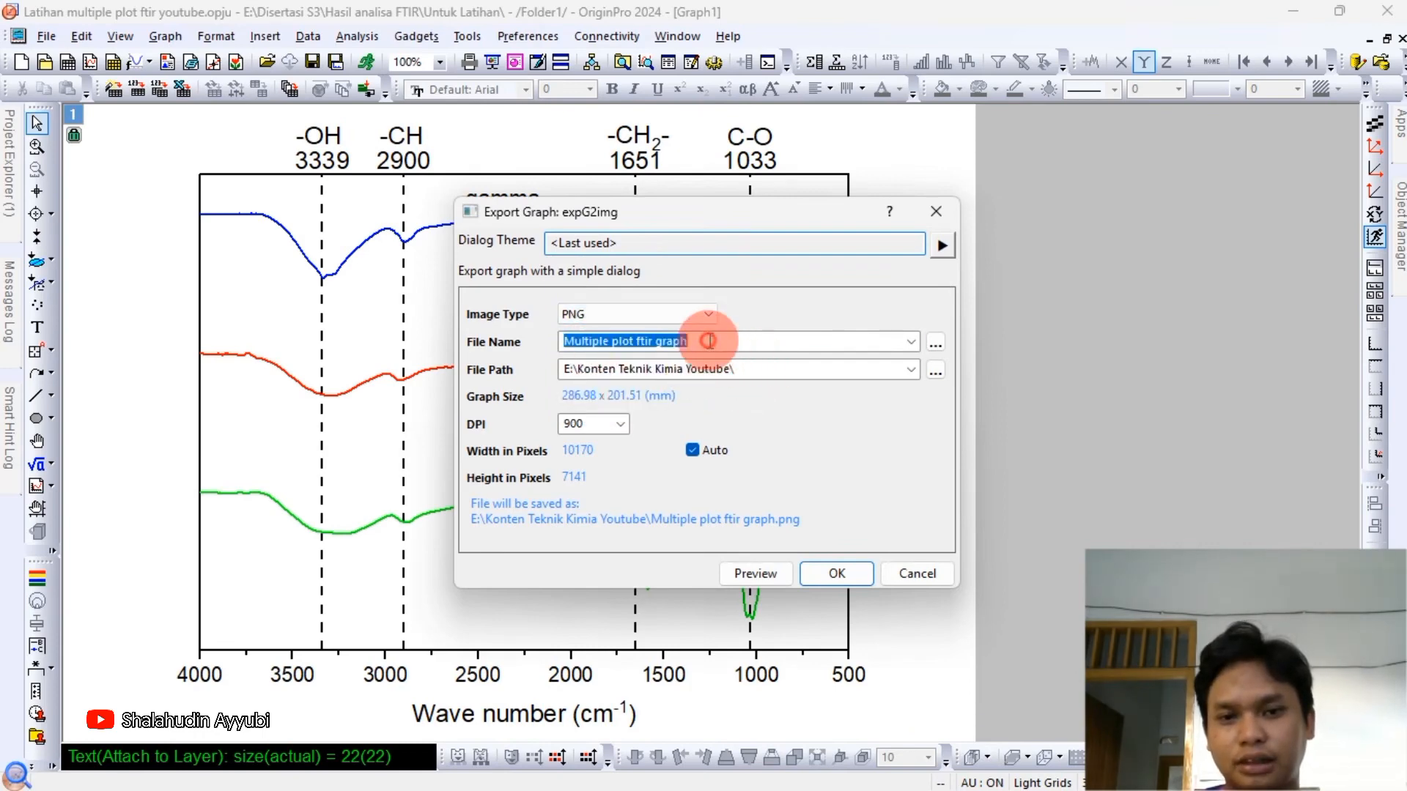
left_click(710, 338)
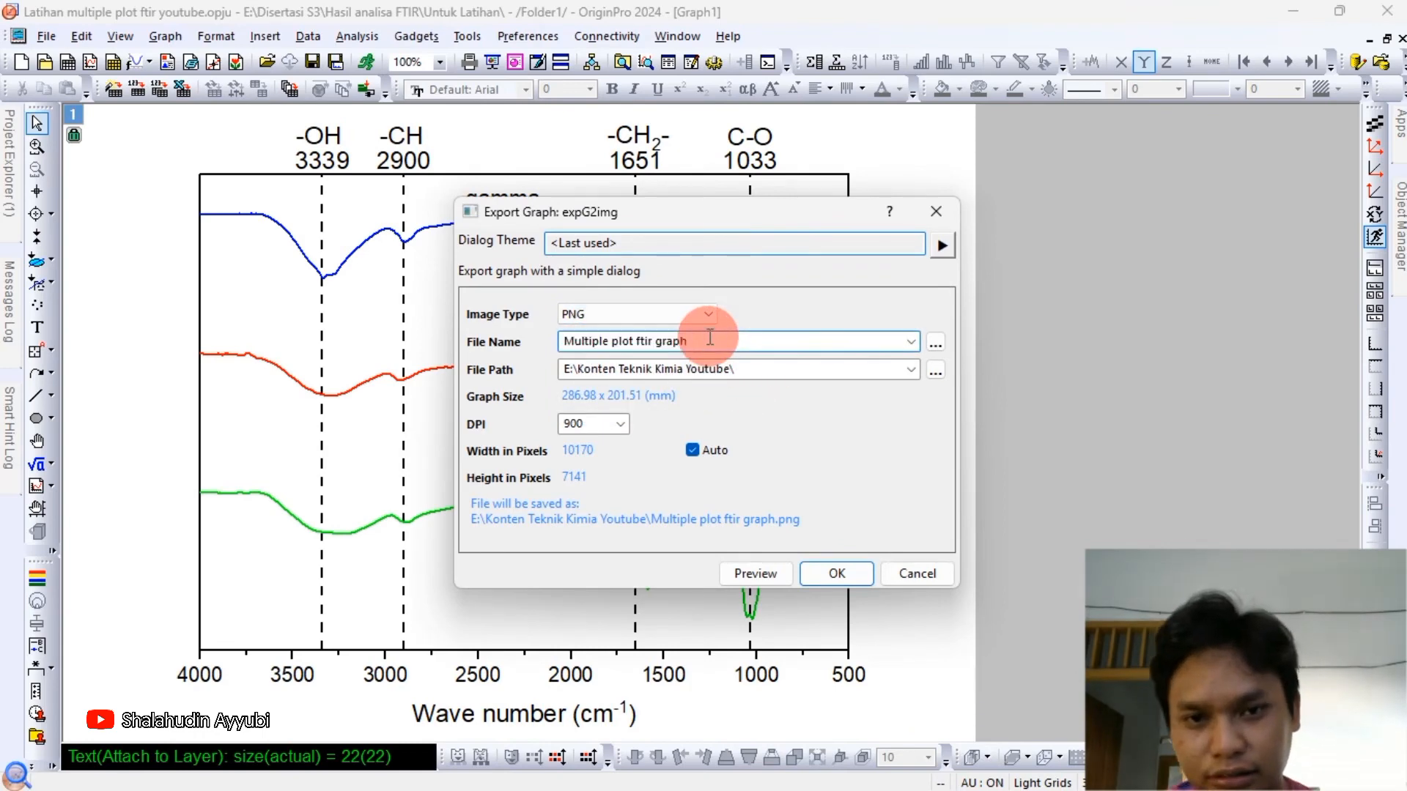
type("contoh")
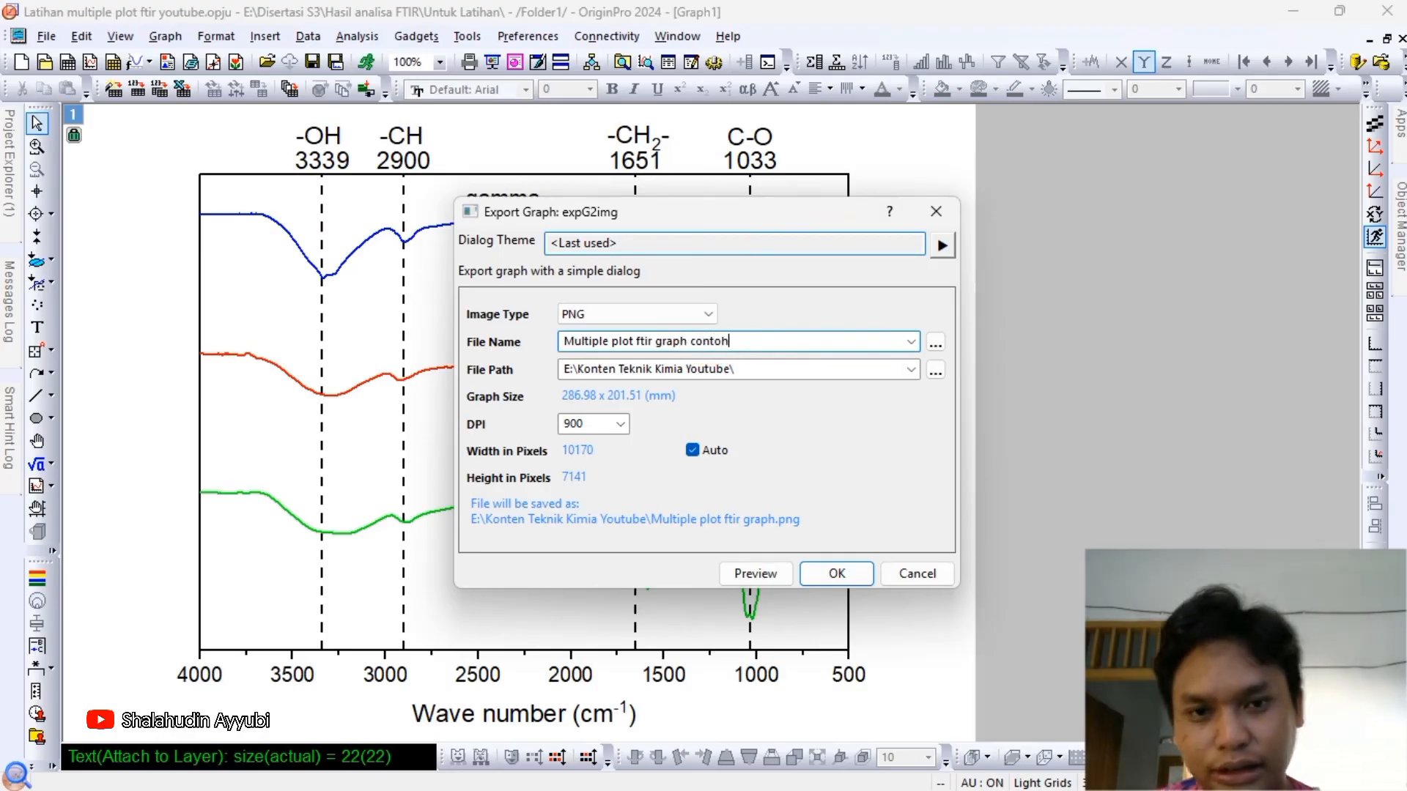
left_click(942, 372)
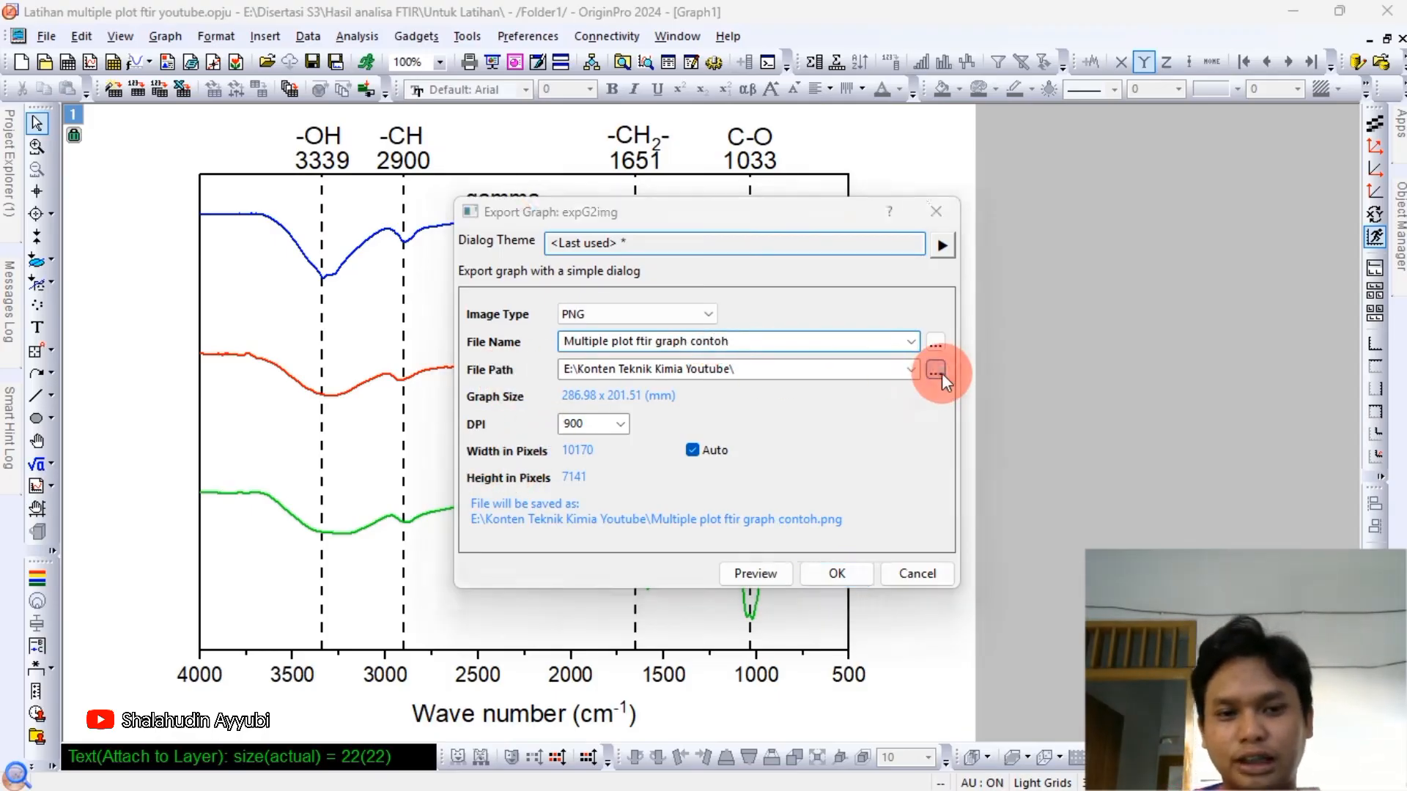
left_click(1133, 141)
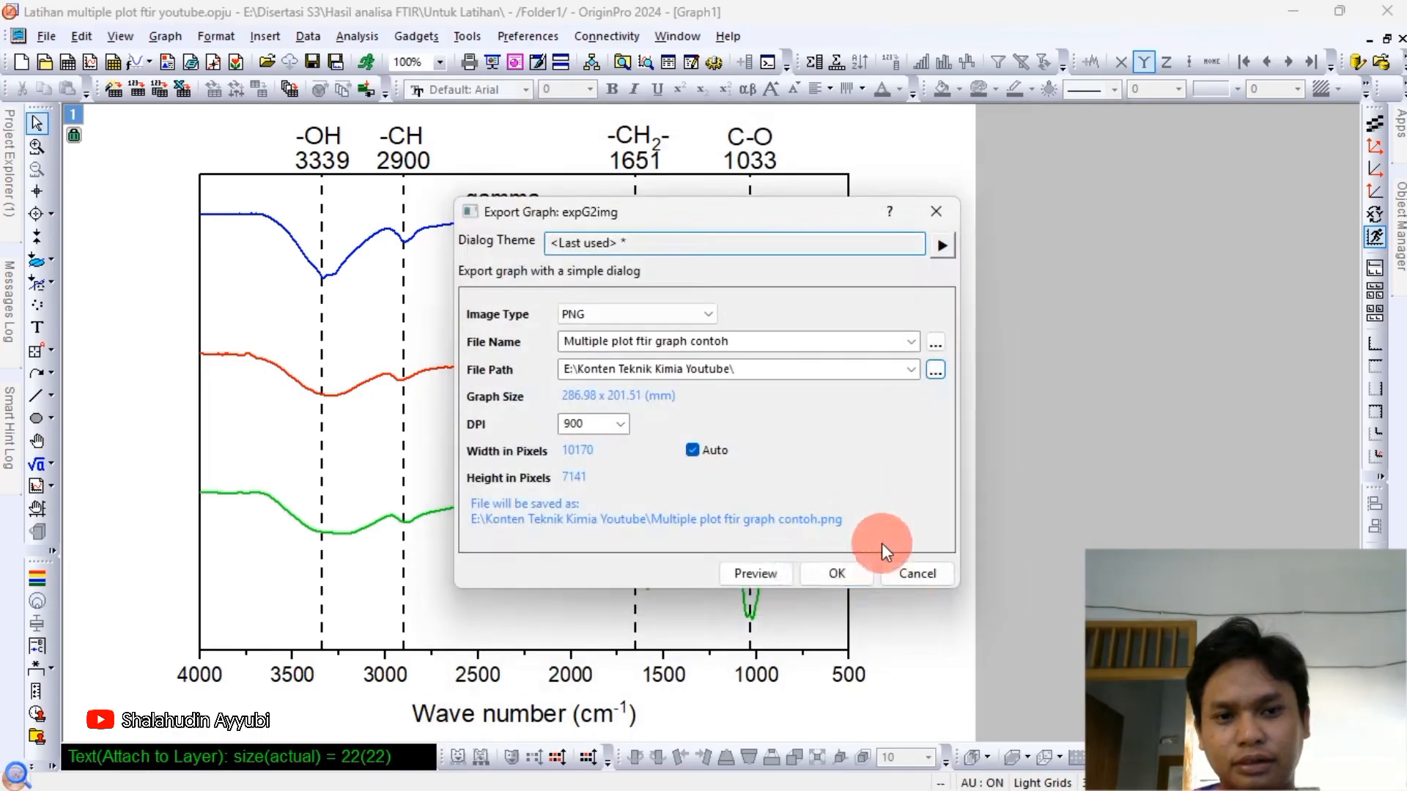
left_click(815, 576)
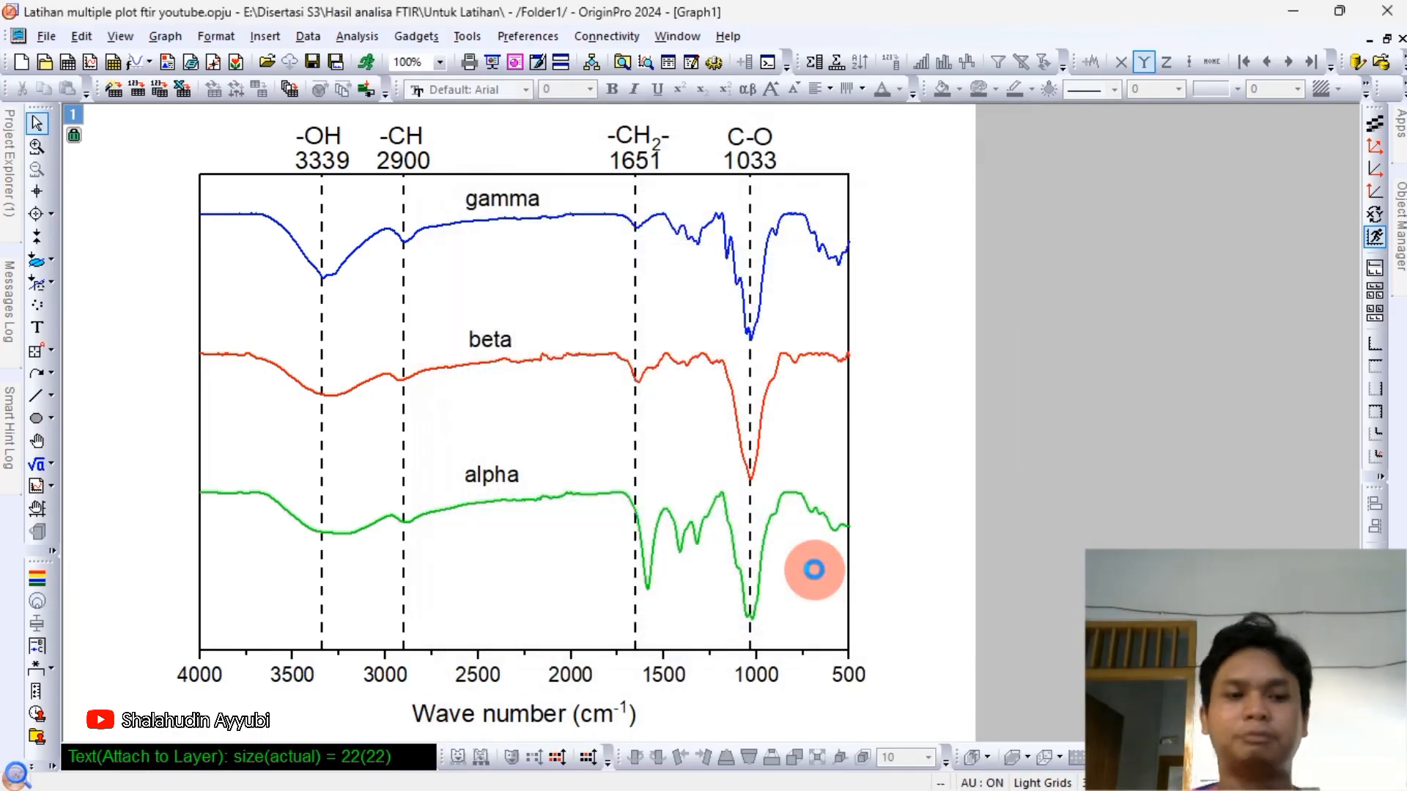